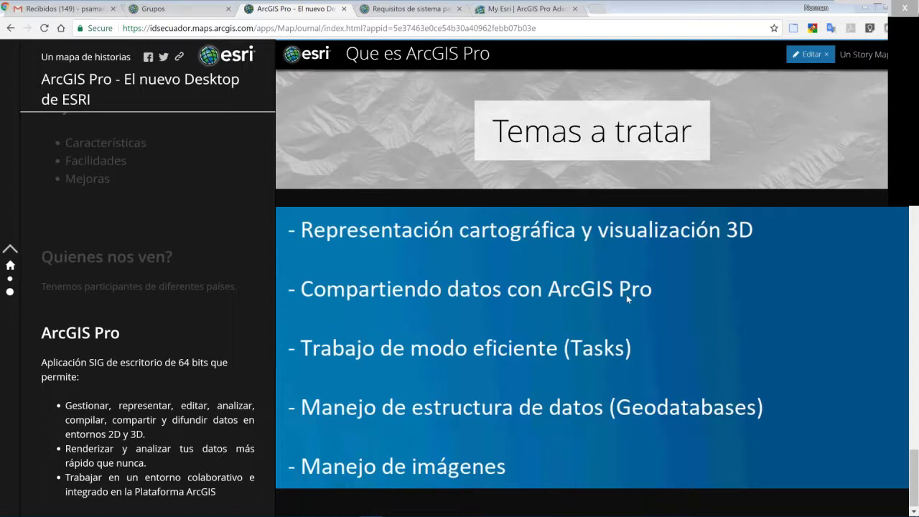
- Launch ArcGIS Pro from the taskbar so its ArcGIS Sign In dialog appears over the browser
mouse_move(600, 516)
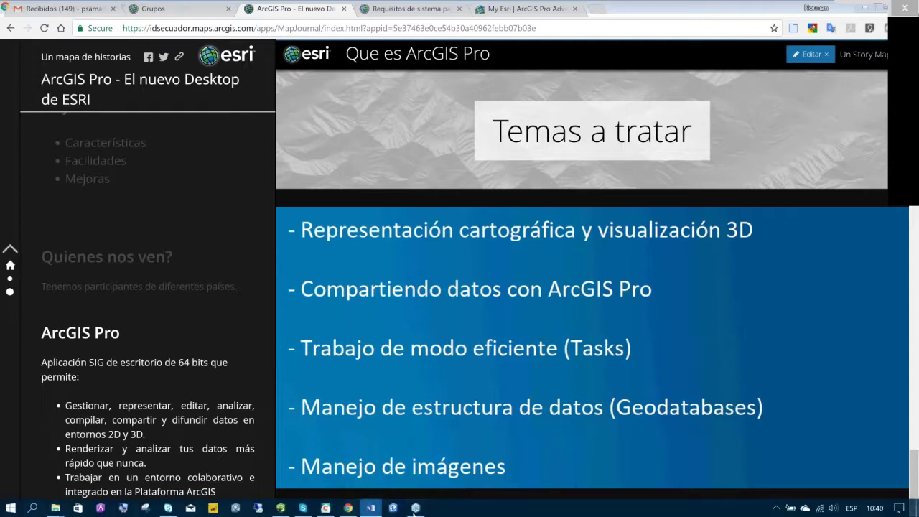
mouse_move(416, 507)
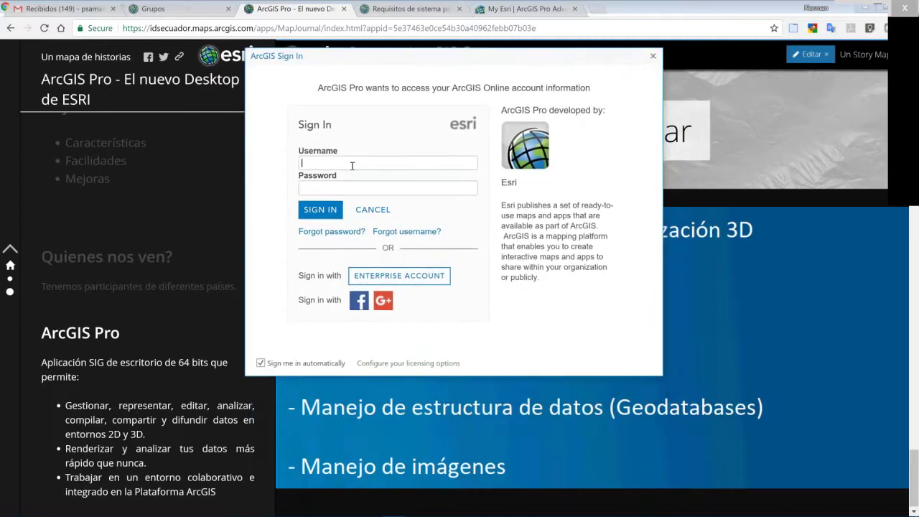
- Sign in to ArcGIS Pro with the ArcGIS Online account username and password
drag(533, 63, 544, 55)
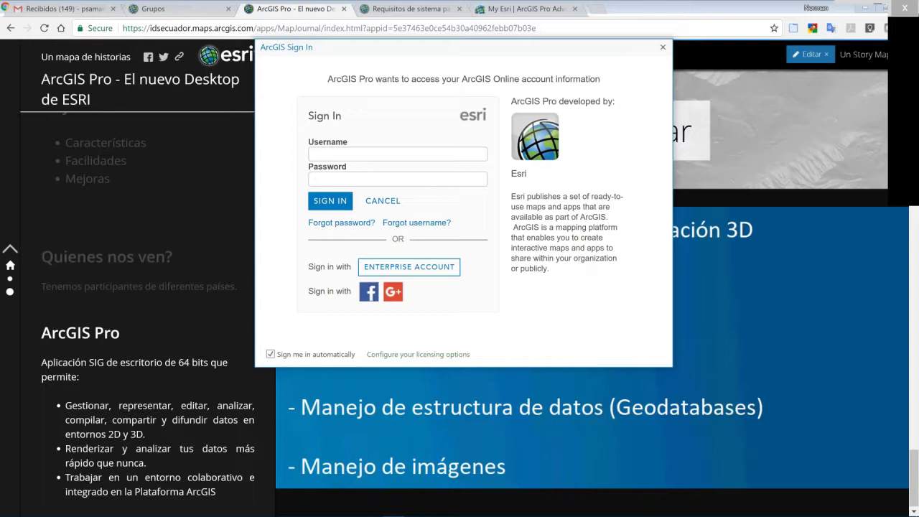
text(aniegoIDS)
key(Tab)
key(BackSpace)
key(BackSpace)
key(BackSpace)
key(BackSpace)
key(Return)
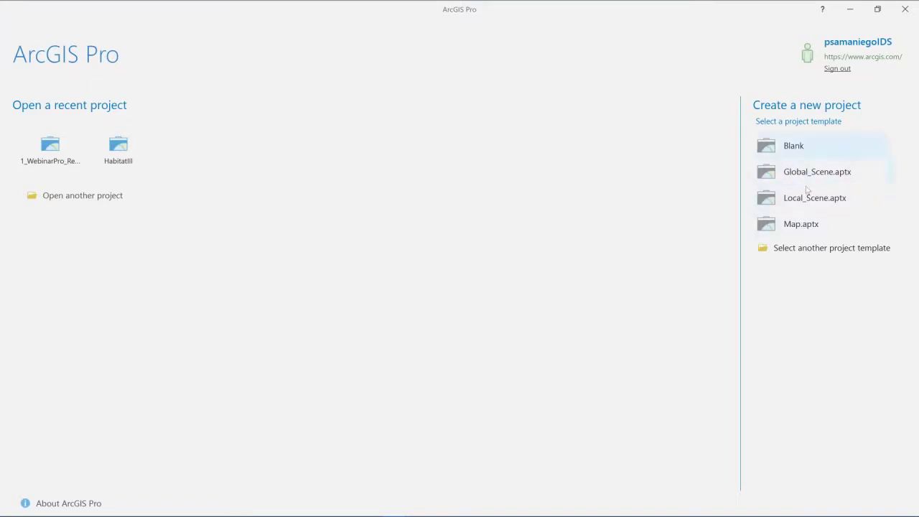
- Open the 1_WebinarPro_Represetacion_3d project and view its Licensing page
click(62, 143)
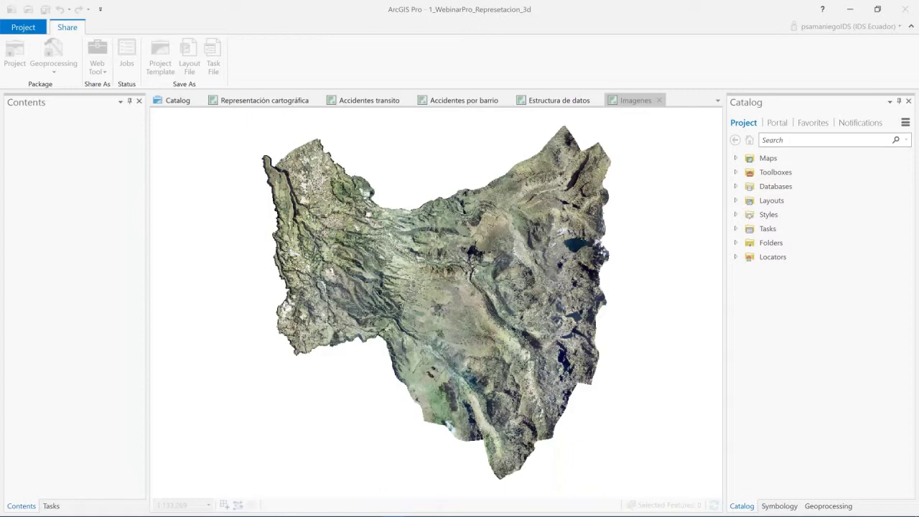
click(23, 26)
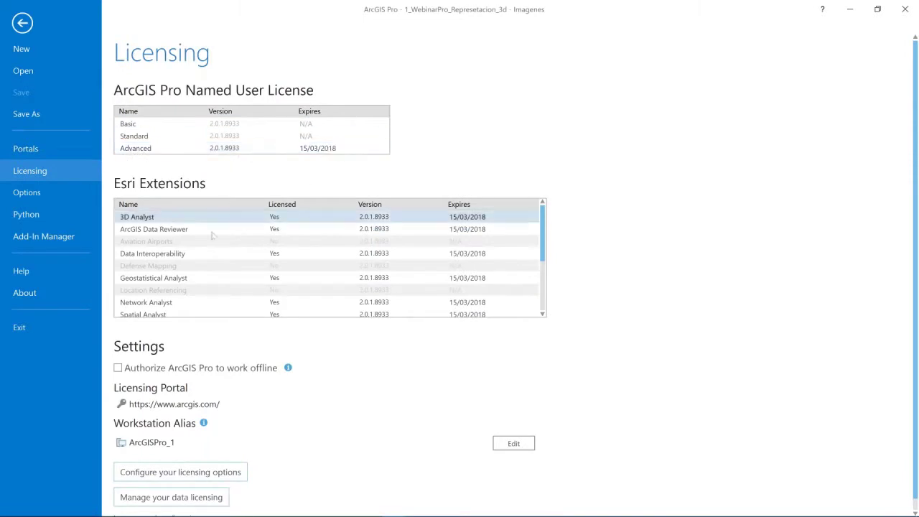
- Scroll through the licensed Esri extensions, then go back to the Imagenes map
drag(546, 235, 550, 212)
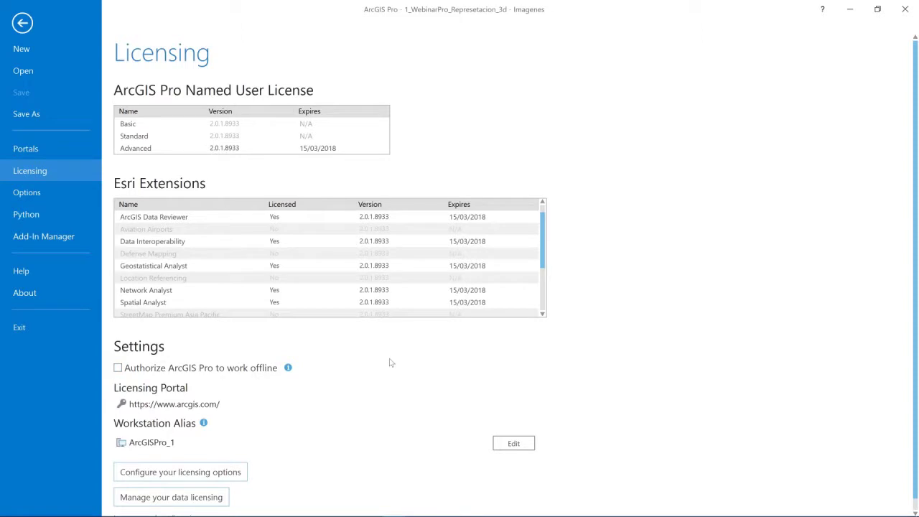
click(23, 28)
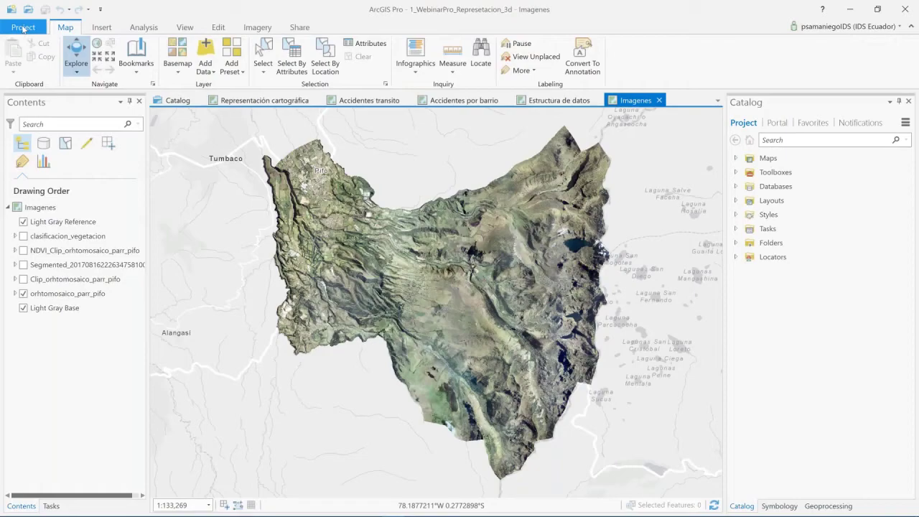
- Switch to the Representación cartográfica map view, briefly checking the story map in the browser
click(253, 101)
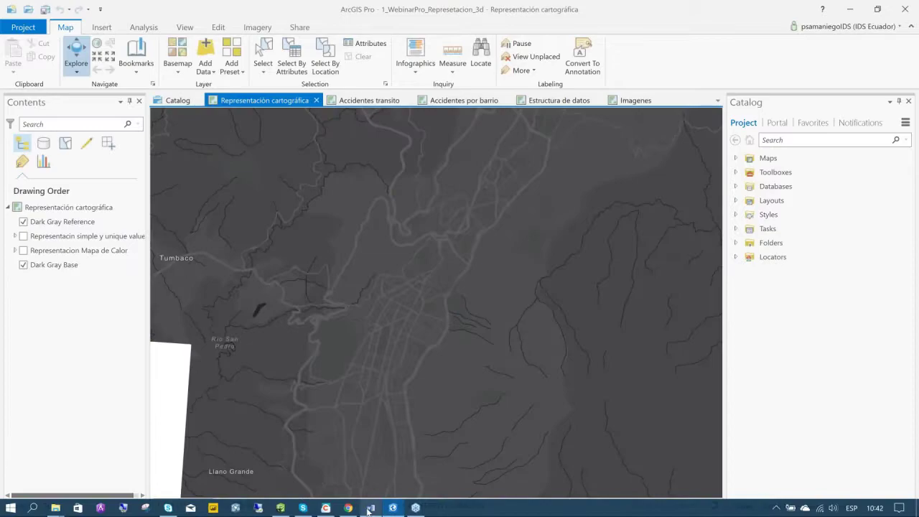
click(355, 509)
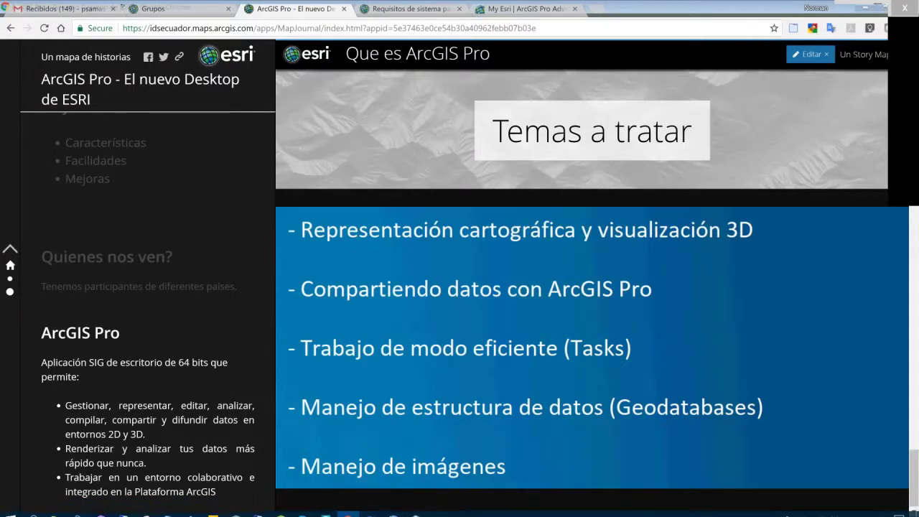
click(393, 509)
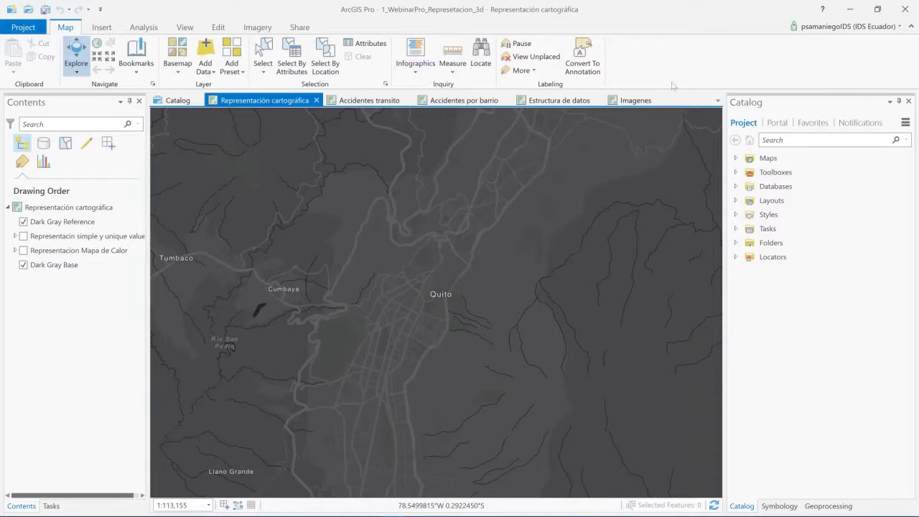
- Browse the Insert, Imagery, Appearance and Map ribbon tabs, then insert a new map
click(101, 29)
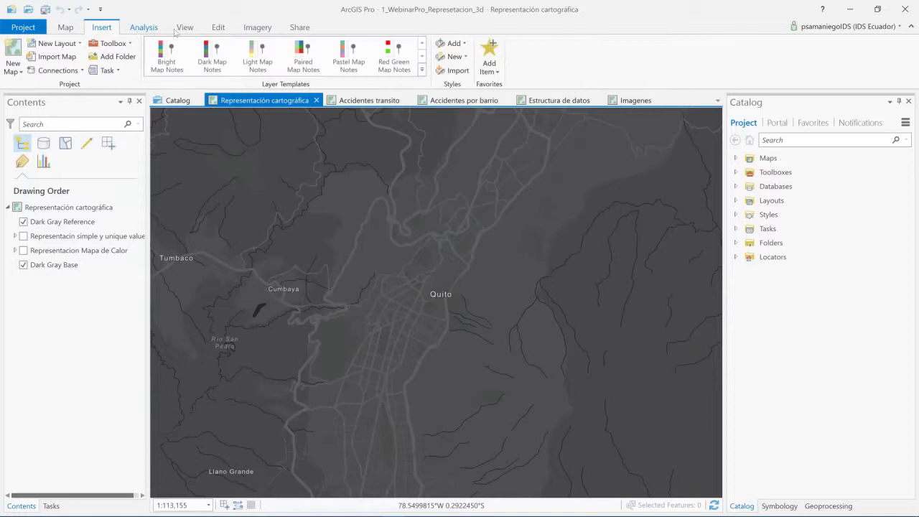
scroll(175, 31, down, 2)
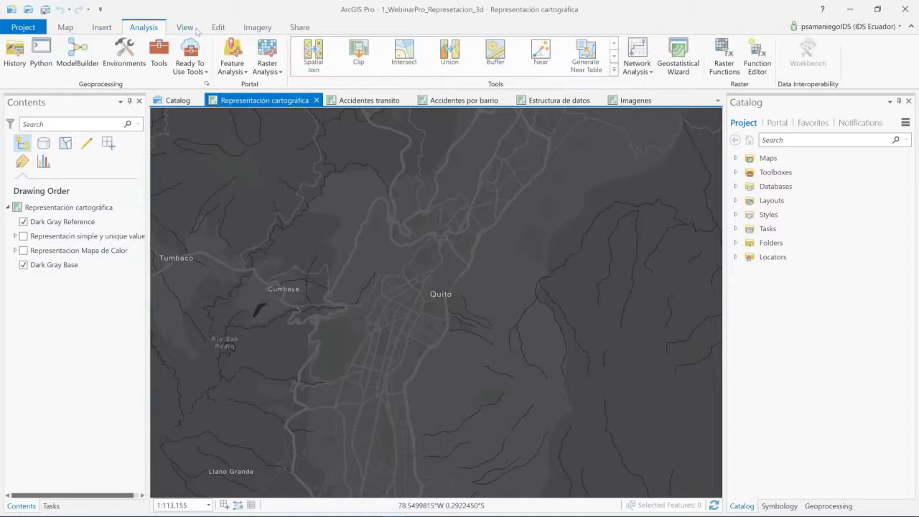
click(259, 29)
click(61, 240)
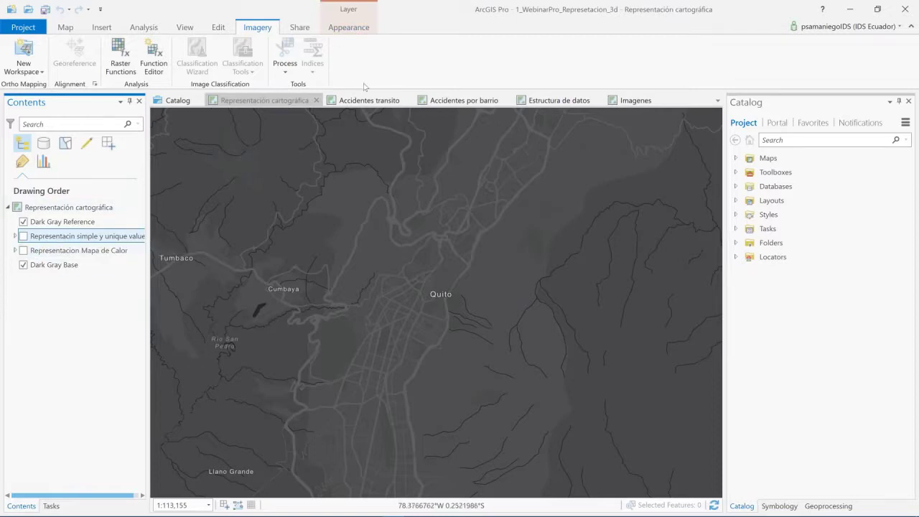
click(356, 28)
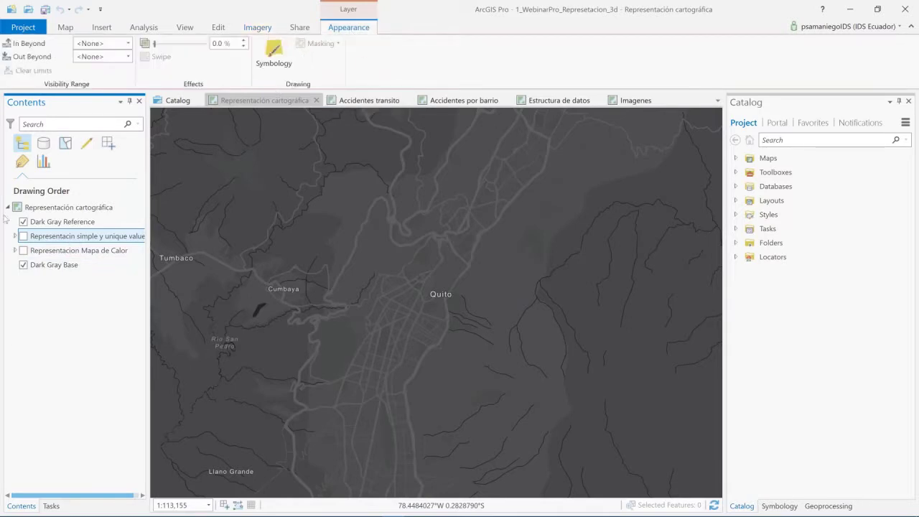
click(66, 27)
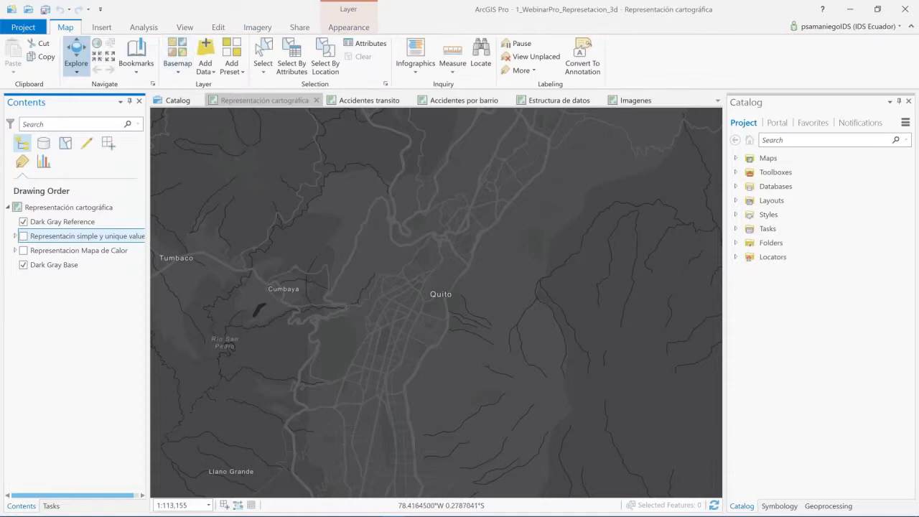
click(101, 27)
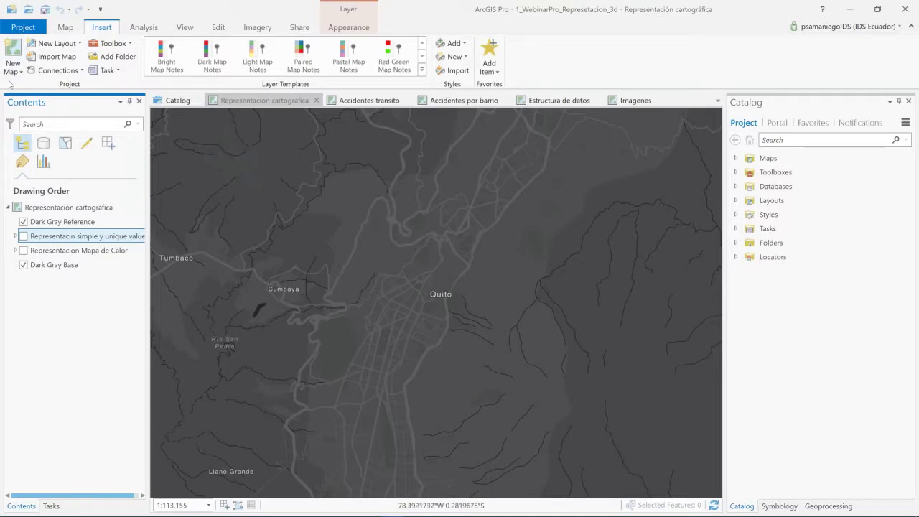
click(332, 104)
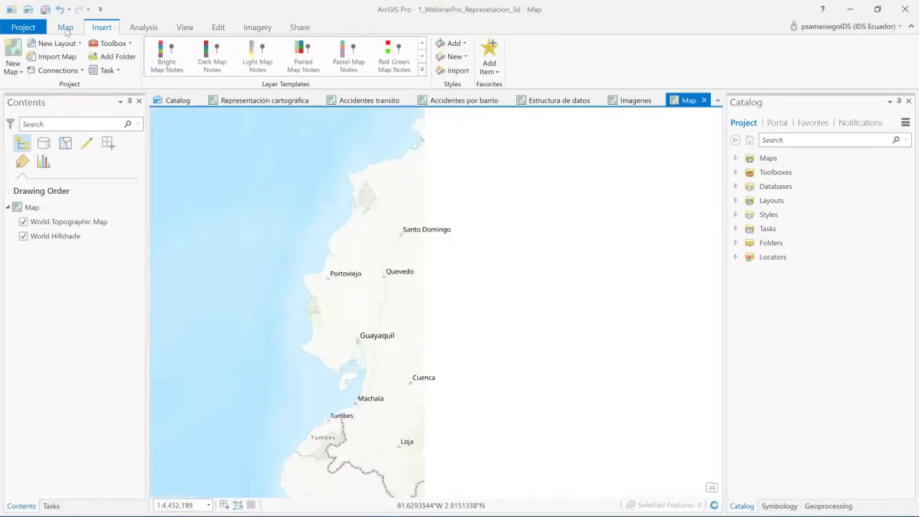
- Switch the new map's basemap to Imagery, then to Streets, and close its view
click(65, 27)
click(178, 54)
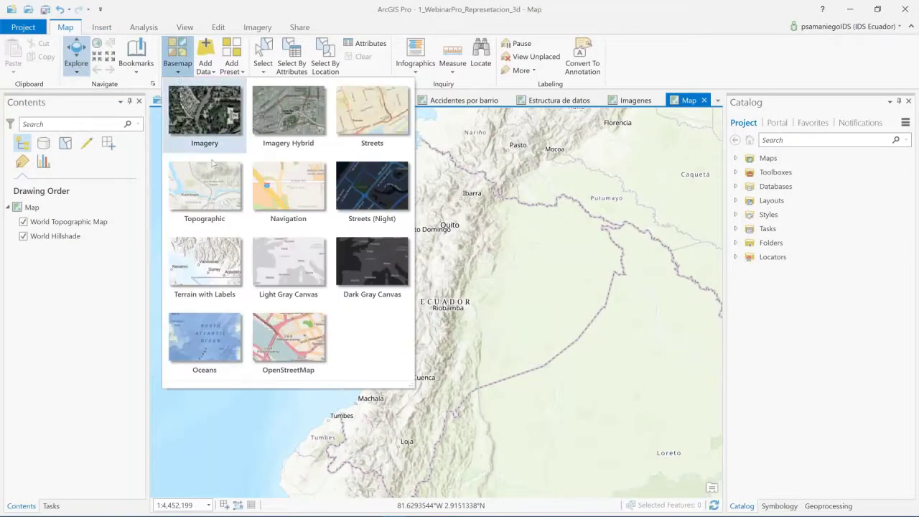
click(231, 131)
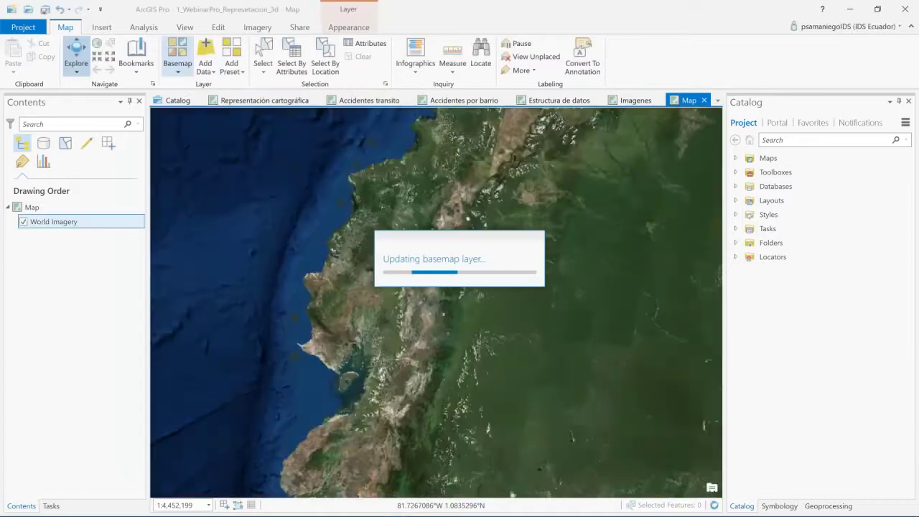
click(177, 63)
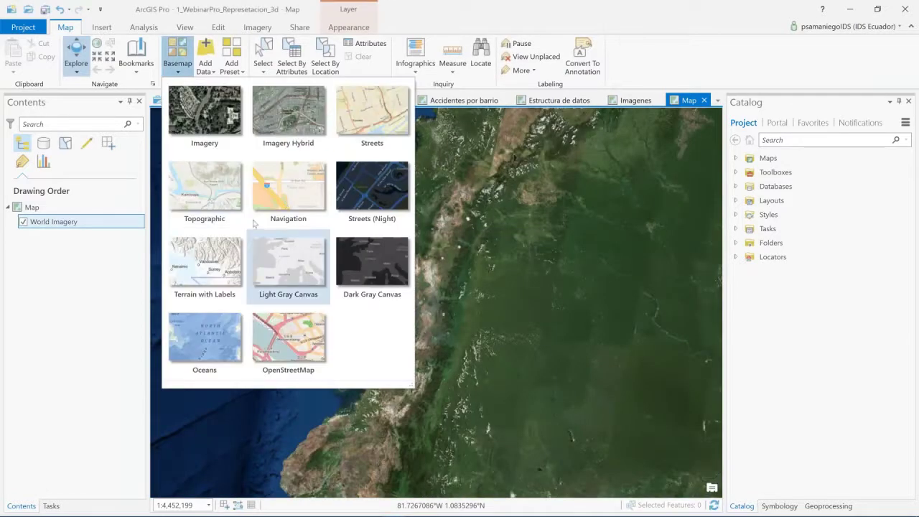
click(383, 105)
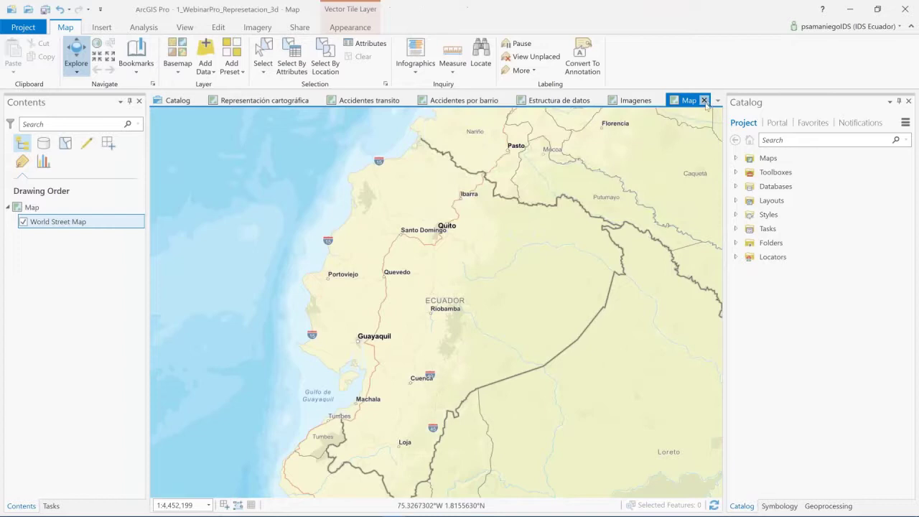
click(703, 100)
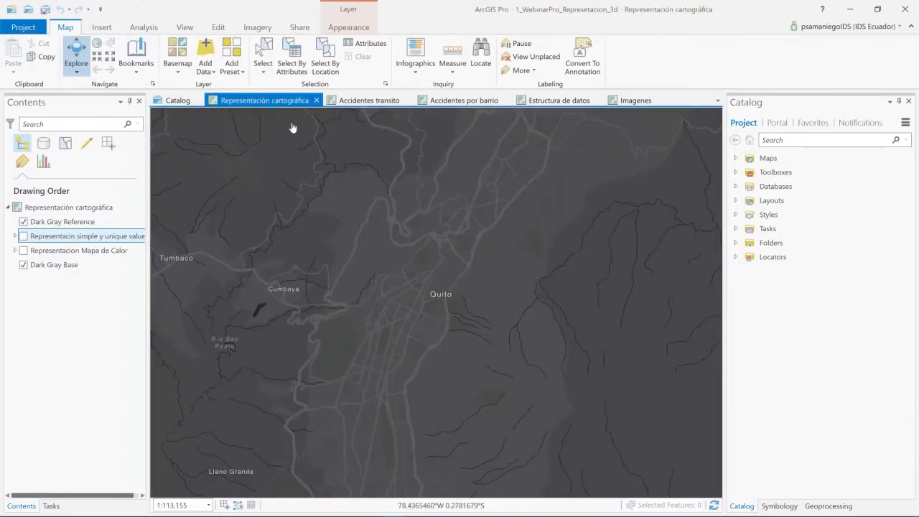
- Pan Quito into view and browse the Catalog's Maps, Toolboxes, Databases, Folders, Tasks and Layouts entries
drag(393, 304, 435, 241)
drag(223, 259, 238, 259)
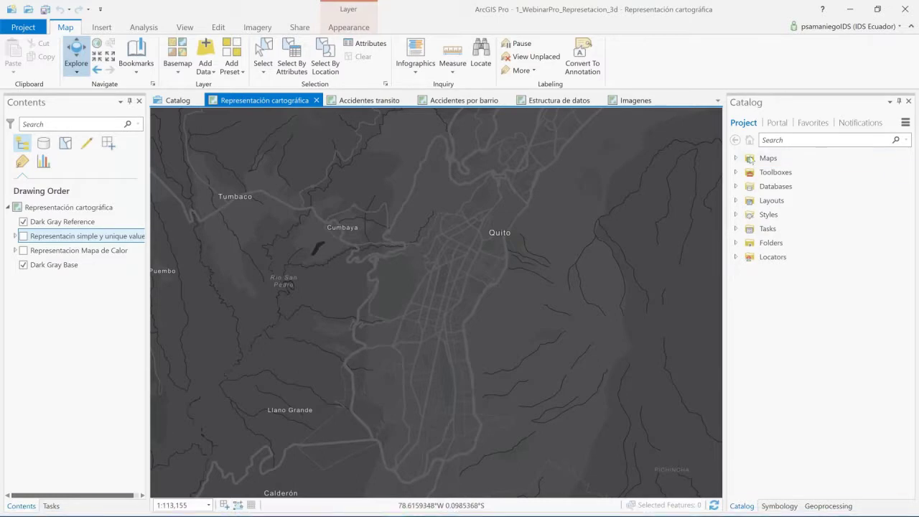
click(812, 327)
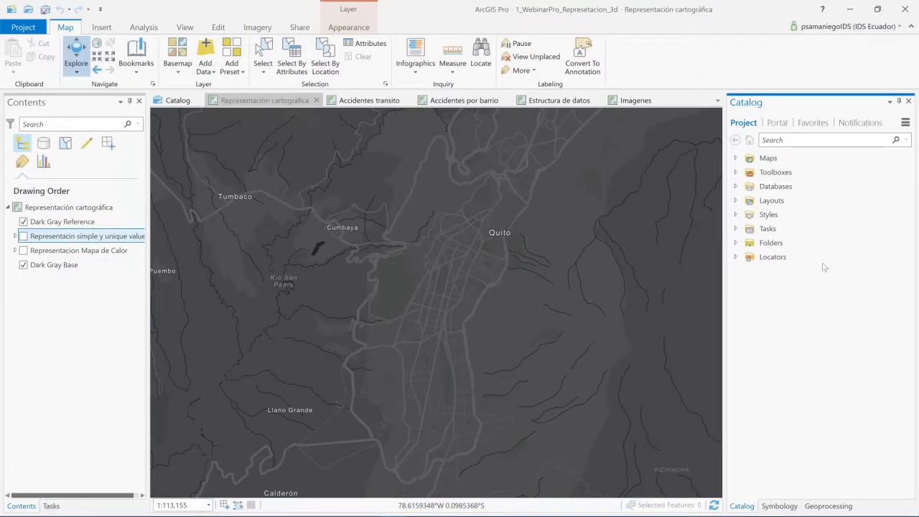
click(736, 159)
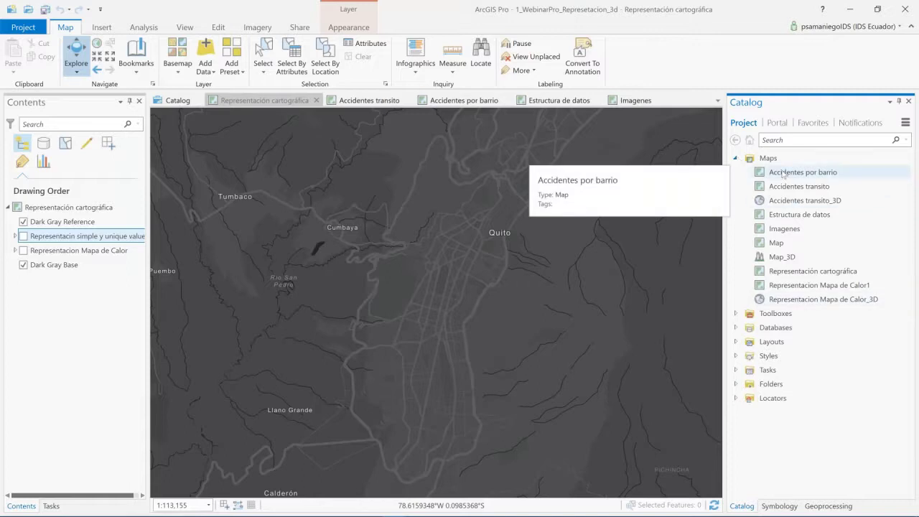
click(735, 314)
click(735, 313)
click(735, 327)
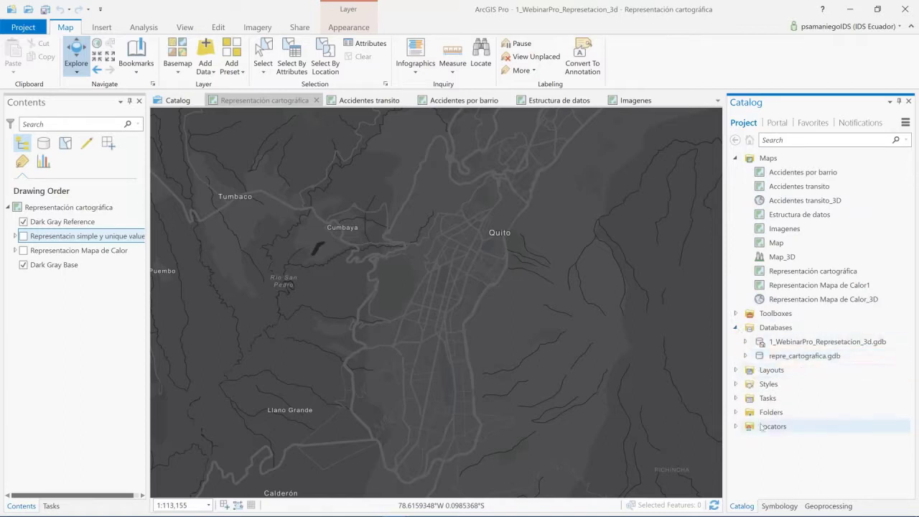
click(735, 412)
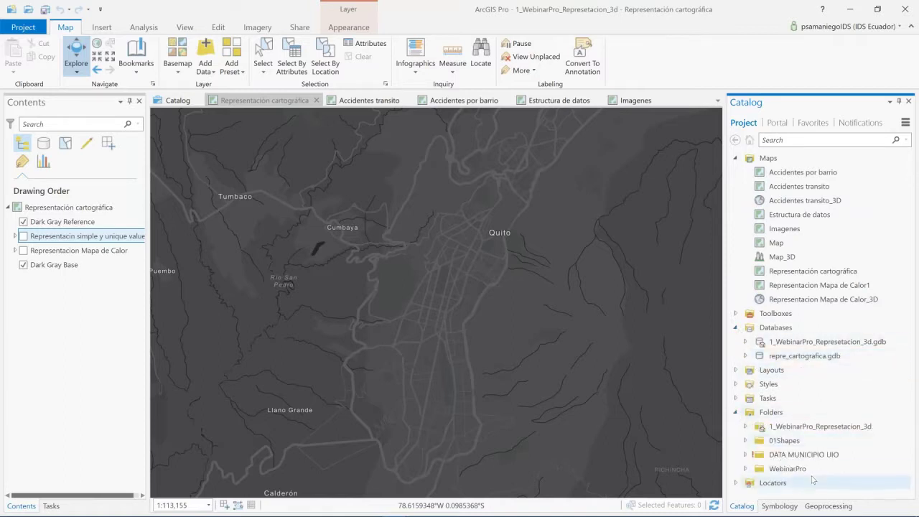
click(736, 413)
click(735, 398)
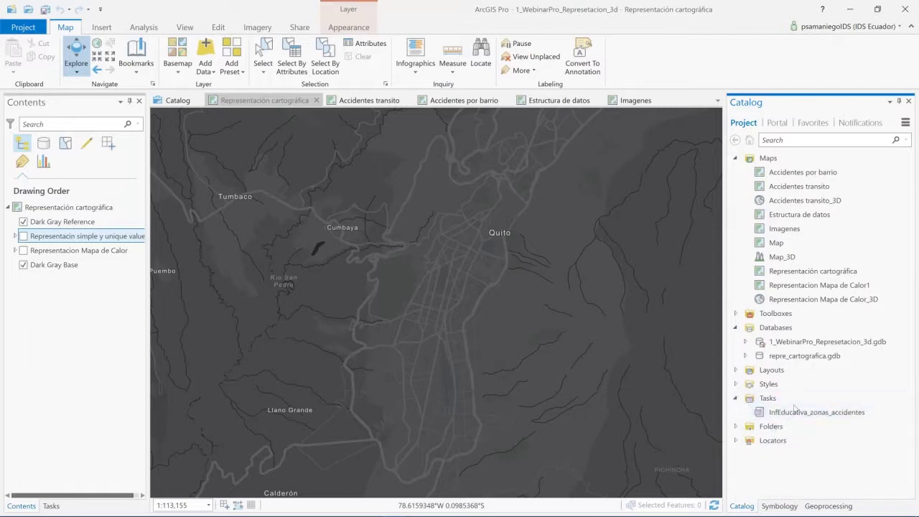
click(735, 370)
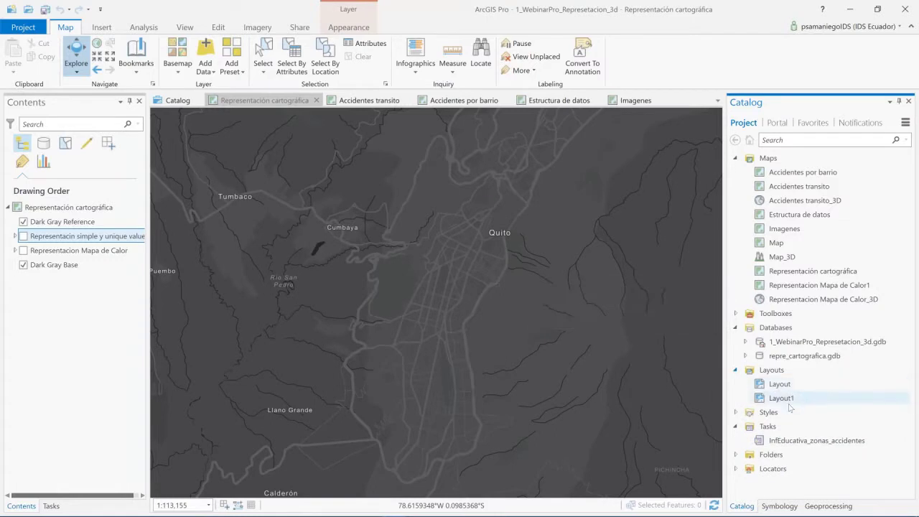
click(736, 370)
click(735, 398)
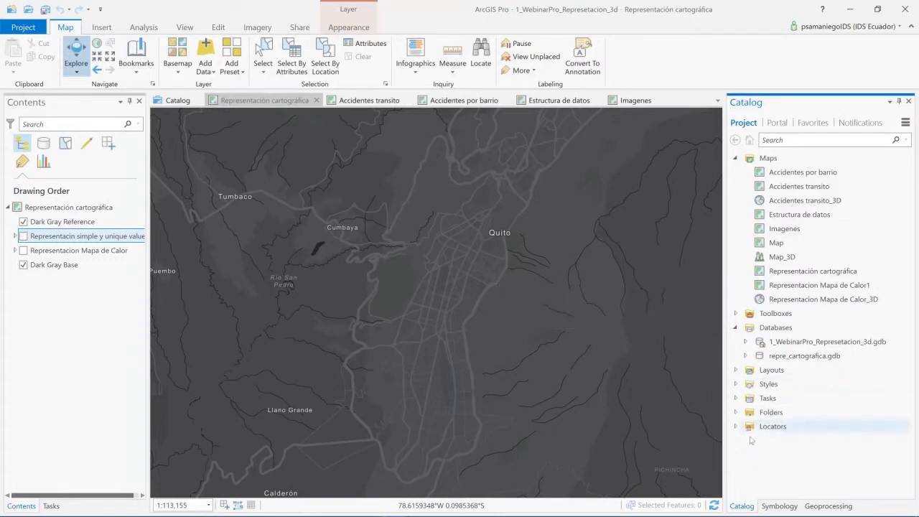
click(735, 328)
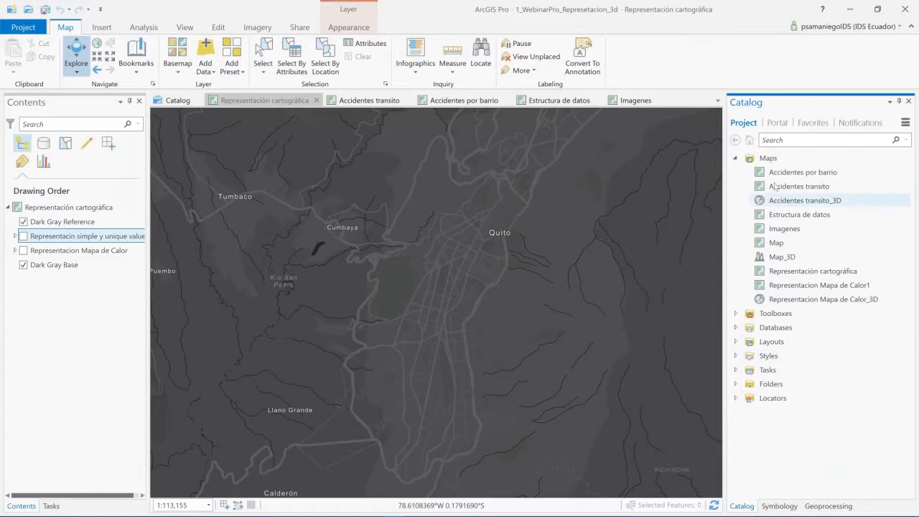
click(735, 158)
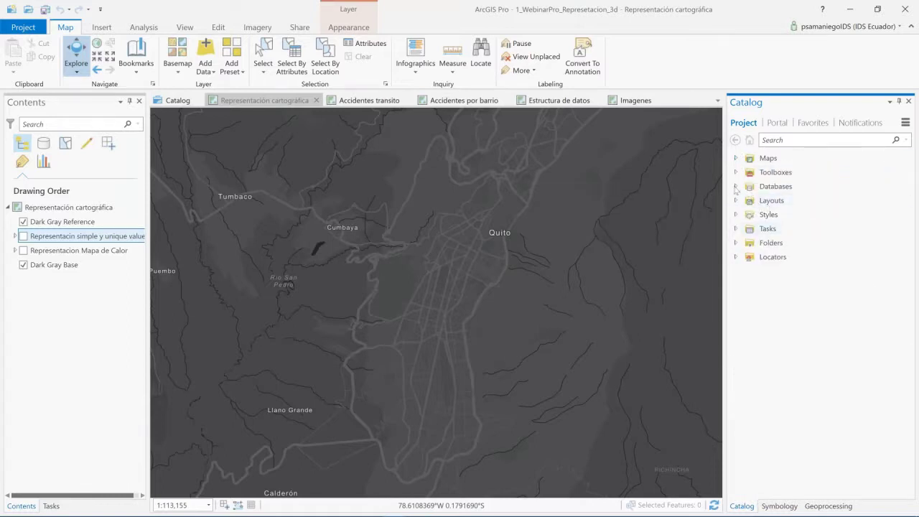
- Expand repre_cartografica.gdb and select all seven feature classes, accidentes_transito_2015 through Zonas_de_accidentes_de_tránsito
click(735, 186)
click(746, 214)
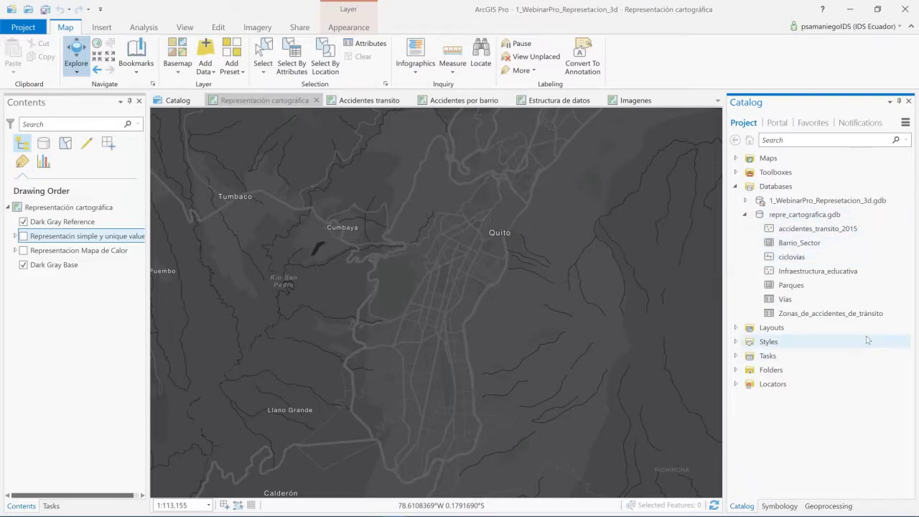
click(811, 230)
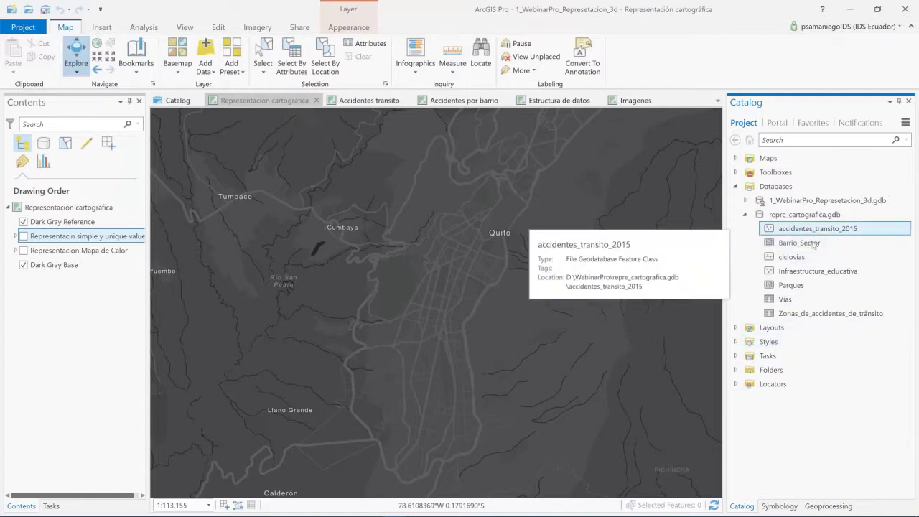
shift+click(817, 314)
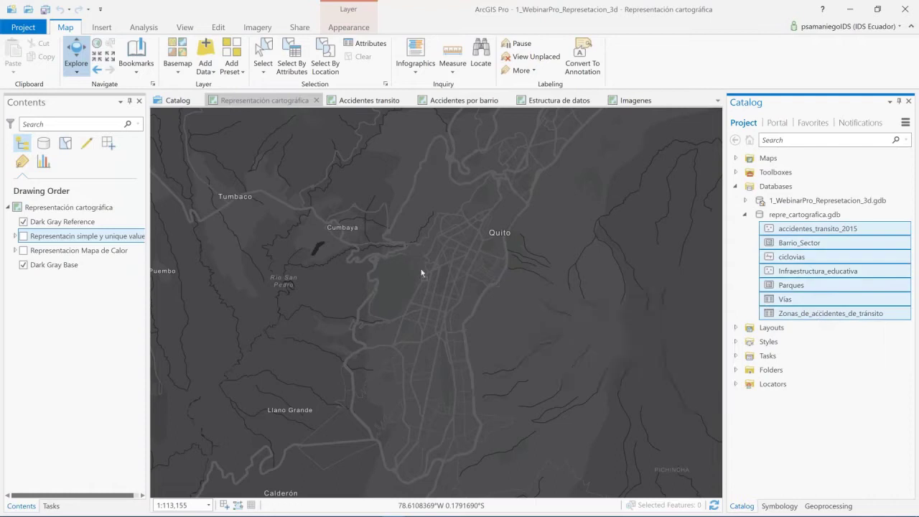
- Drop the seven selected feature classes onto the map and toggle their legends in Contents
drag(457, 295, 457, 294)
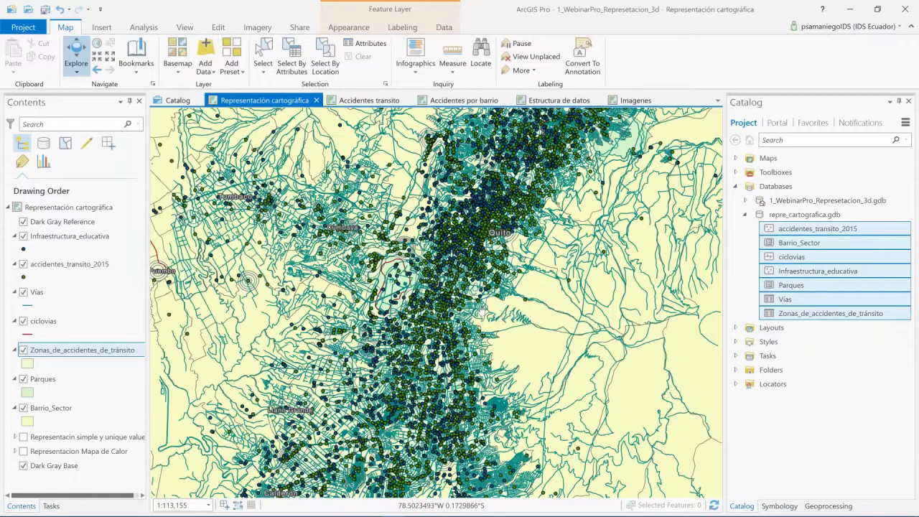
click(15, 237)
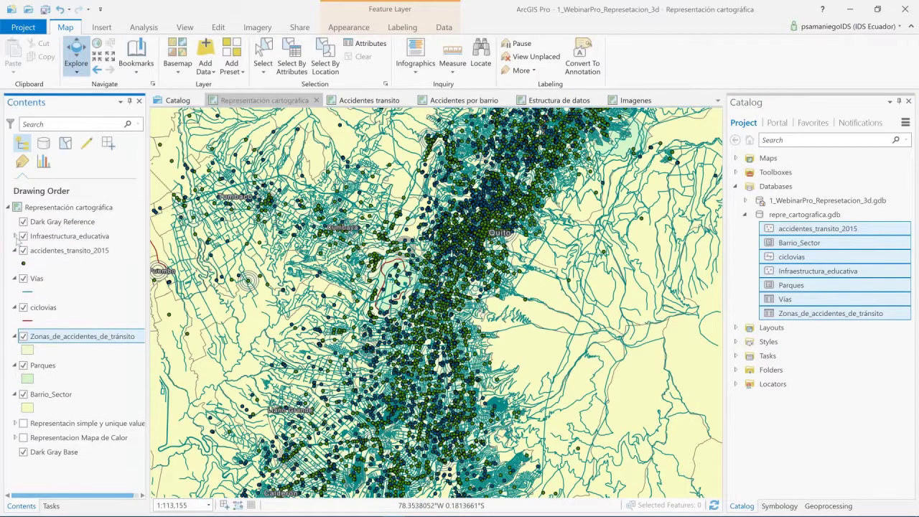
ctrl+click(15, 251)
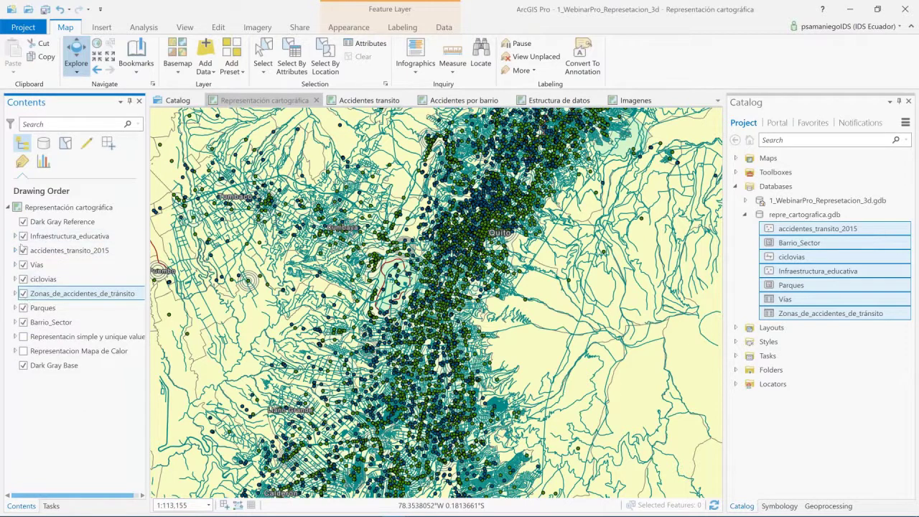
click(15, 236)
click(15, 264)
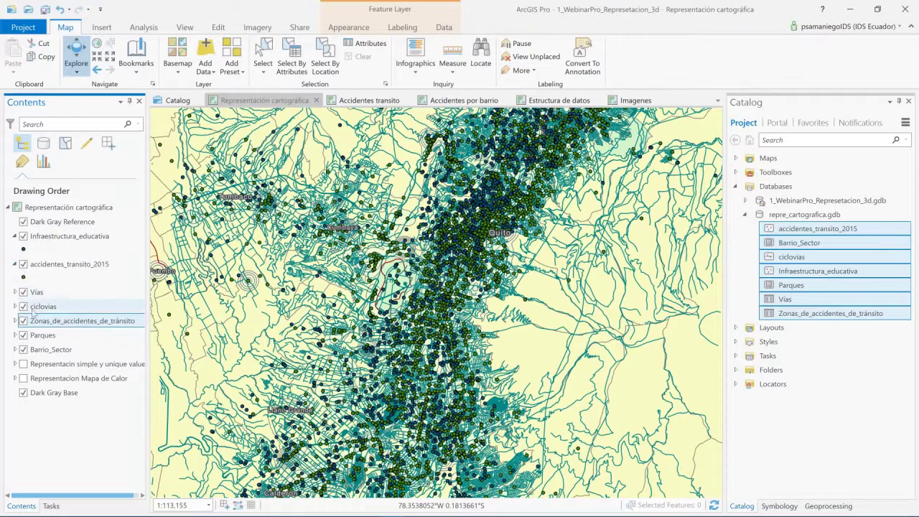
click(15, 236)
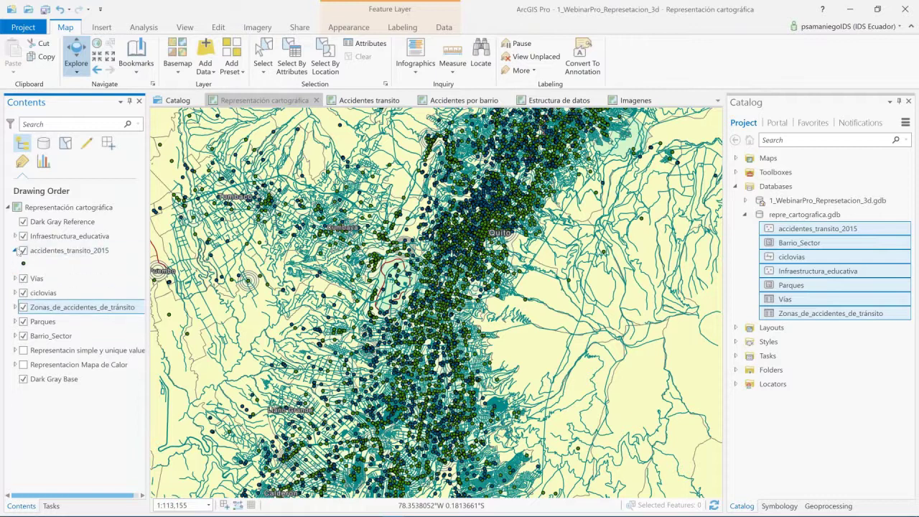
click(16, 278)
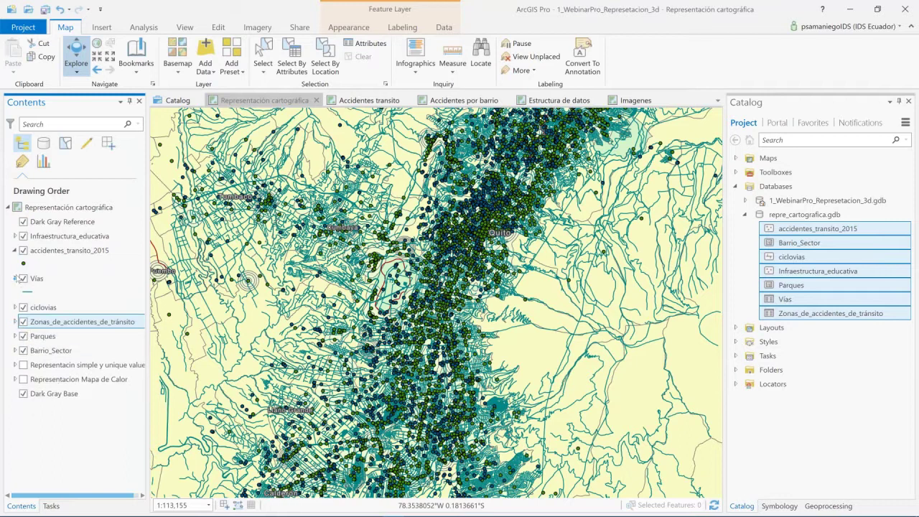
click(15, 278)
- Select the Infraestructura_educativa layer and expand its point legend
click(13, 238)
click(15, 236)
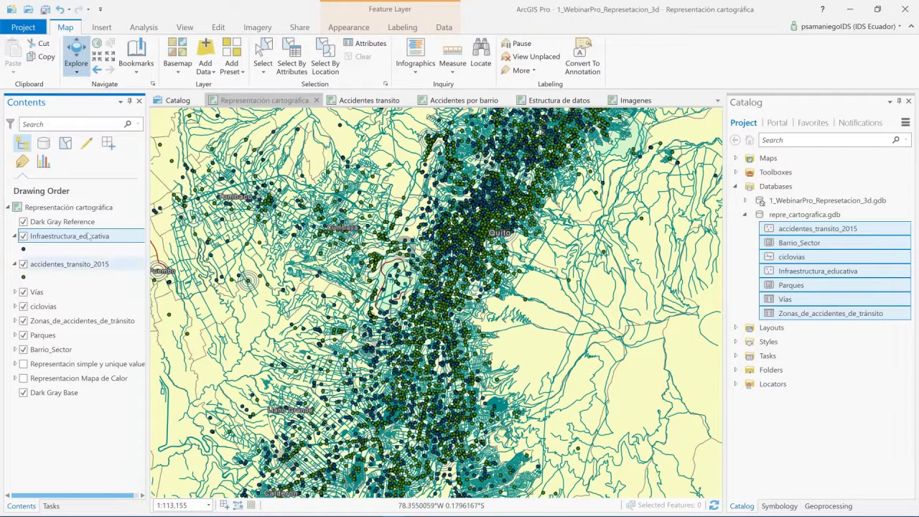
click(49, 238)
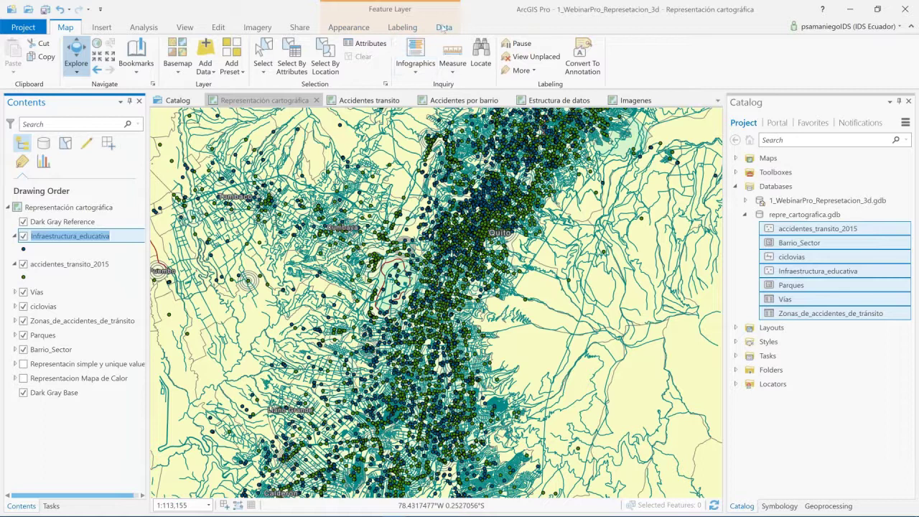
- Set the Infraestructura_educativa layer's symbology to Single Symbol
click(350, 27)
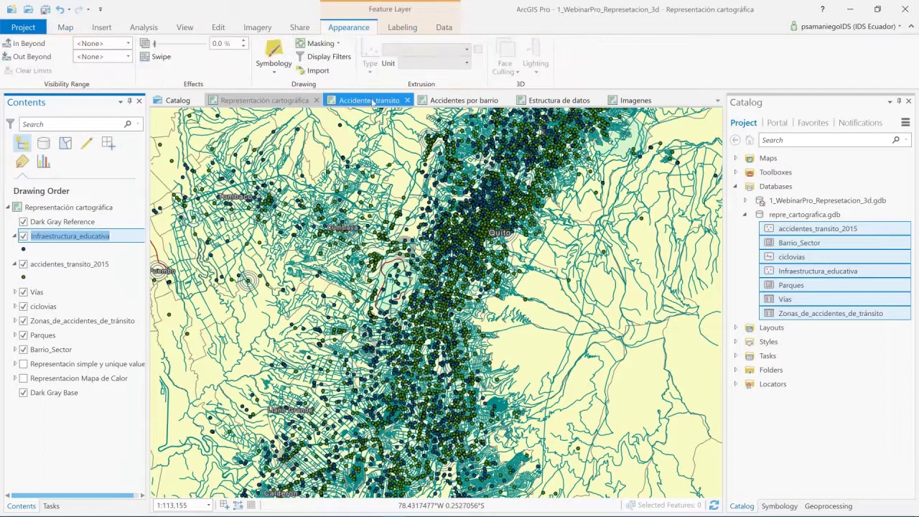
click(275, 75)
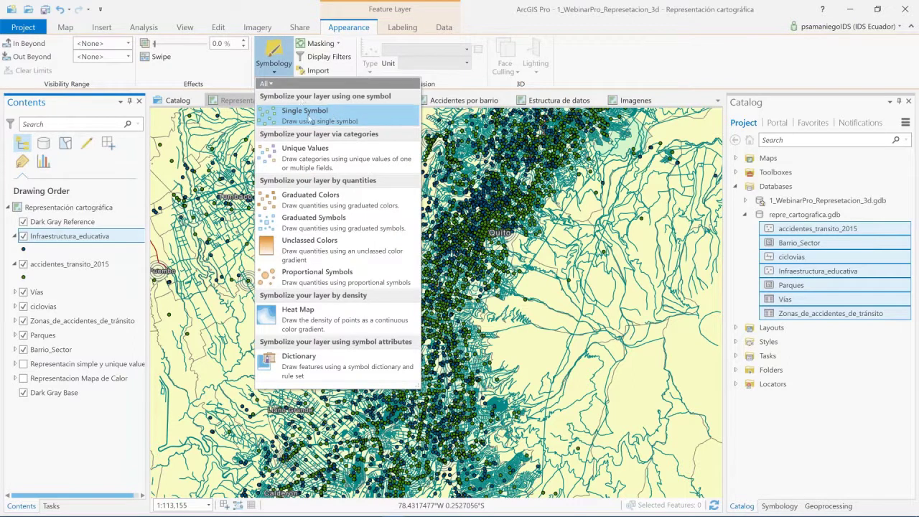
click(336, 115)
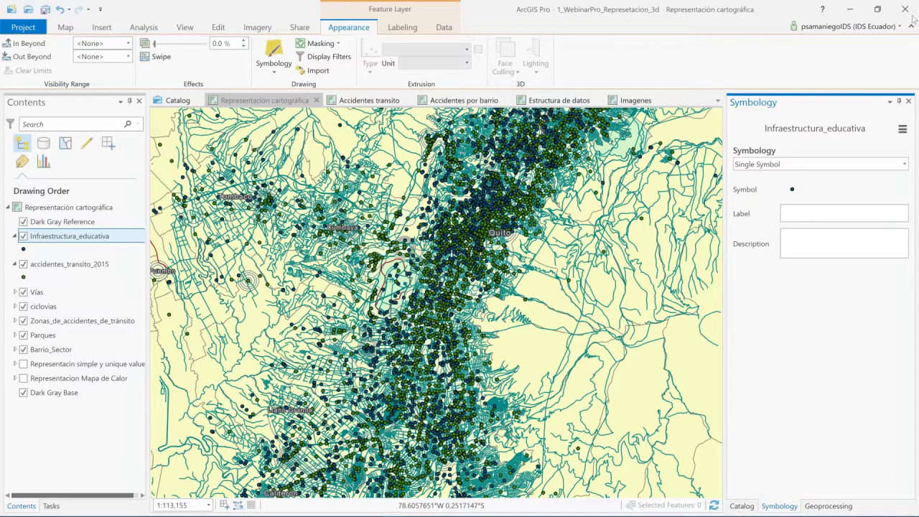
click(903, 164)
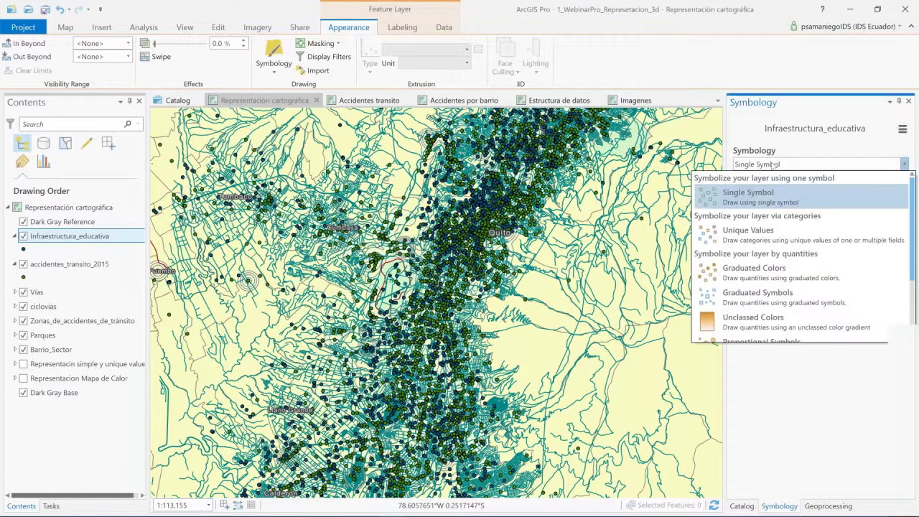
click(779, 199)
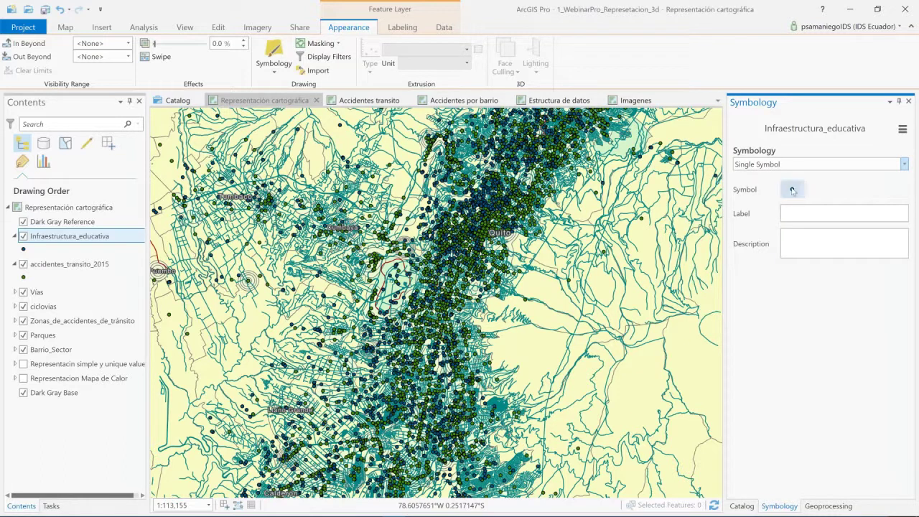
- Give the Infraestructura_educativa points the red Circle 3 symbol at 8 pt
click(793, 190)
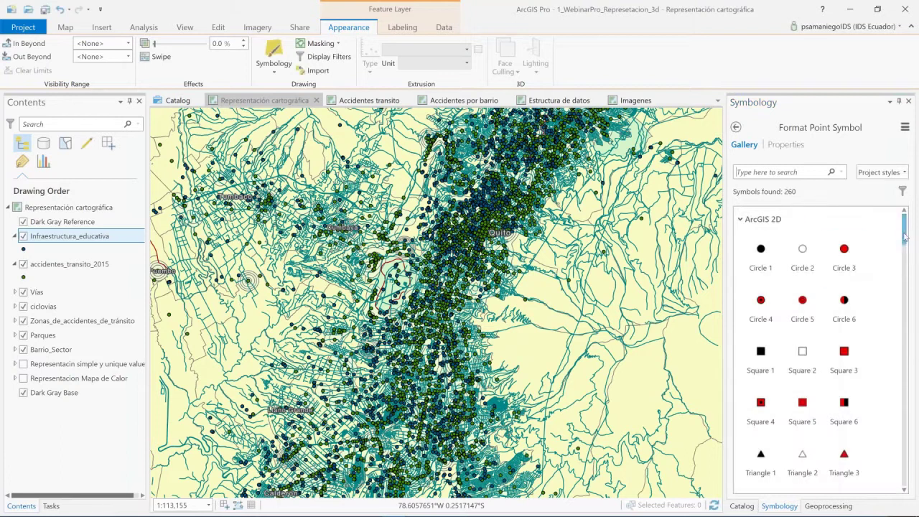
mouse_move(904, 224)
mouse_down()
mouse_move(903, 286)
mouse_move(903, 228)
mouse_up()
click(796, 148)
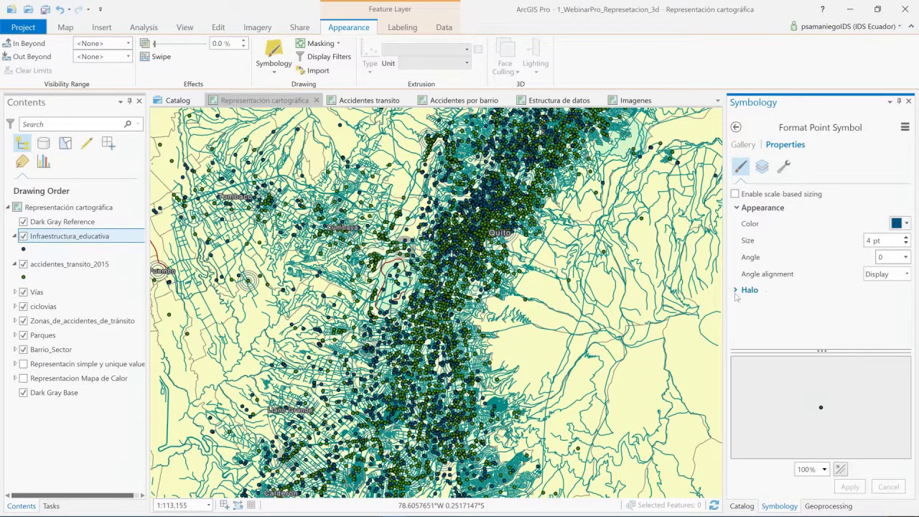
click(744, 144)
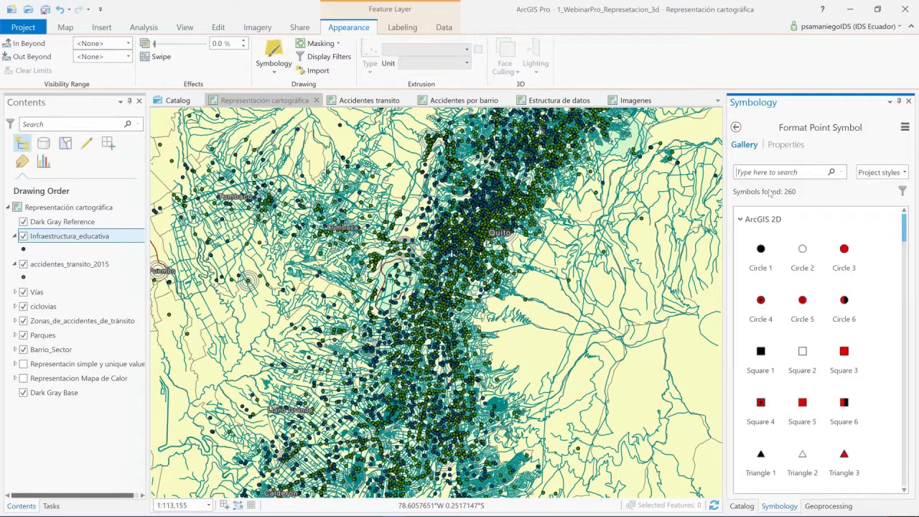
click(843, 255)
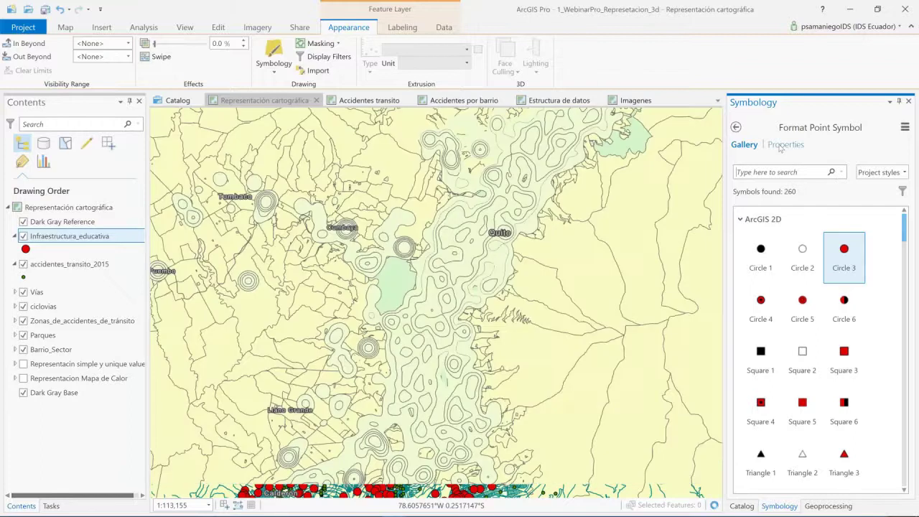
click(782, 145)
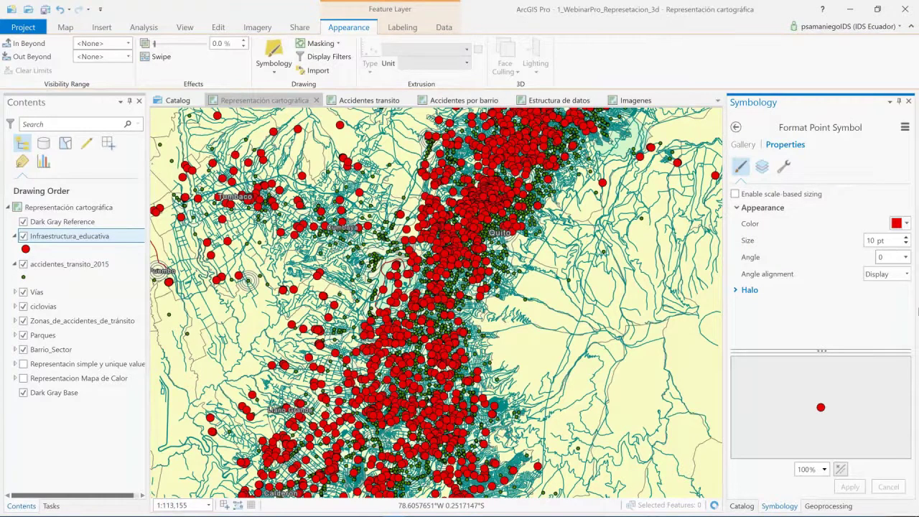
click(849, 487)
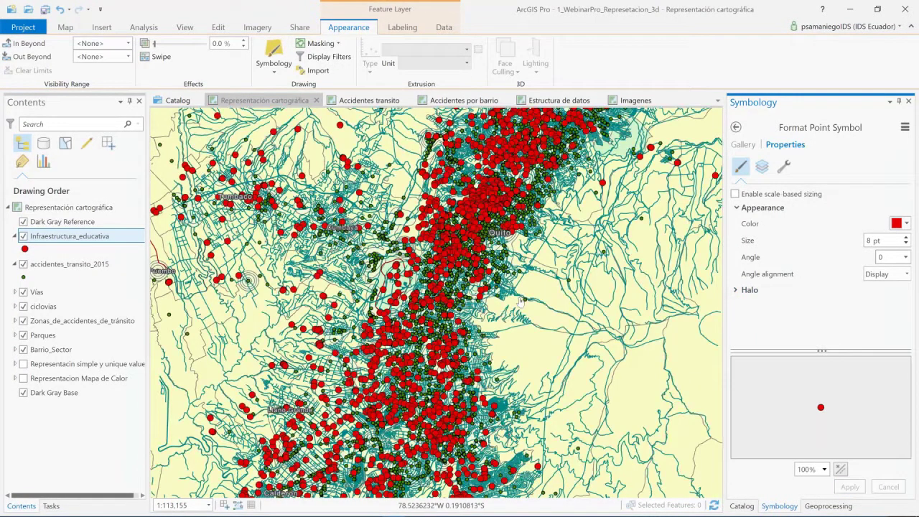
click(24, 277)
- Draw the accidentes_transito_2015 points as black Triangle 1 symbols at 3 pt
click(743, 145)
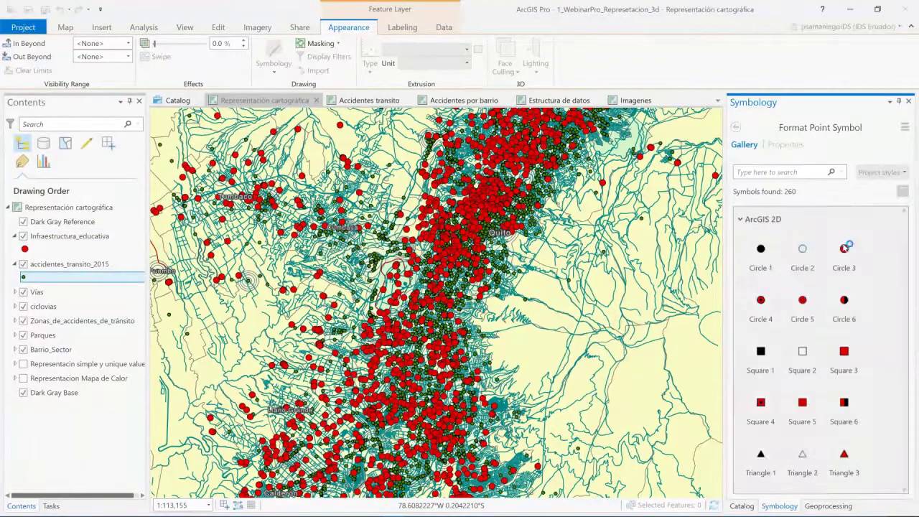
click(757, 463)
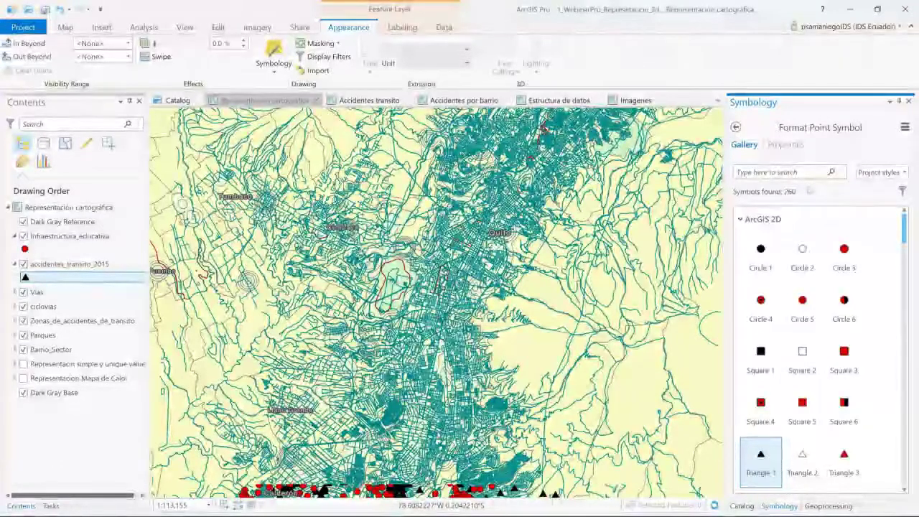
click(786, 145)
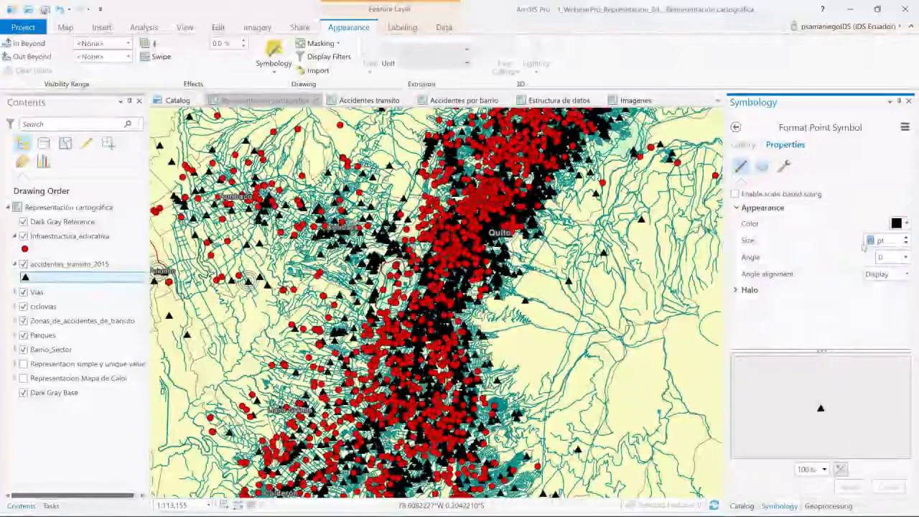
text(3)
key(Tab)
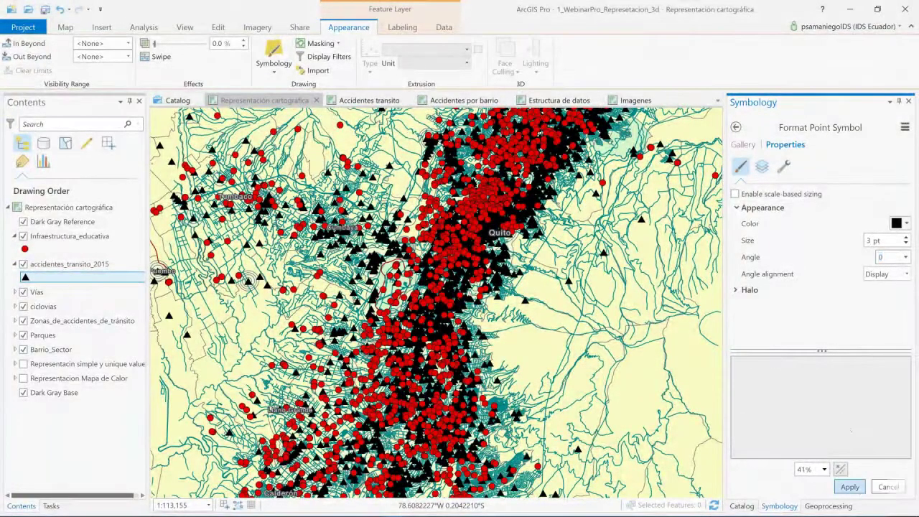
click(849, 487)
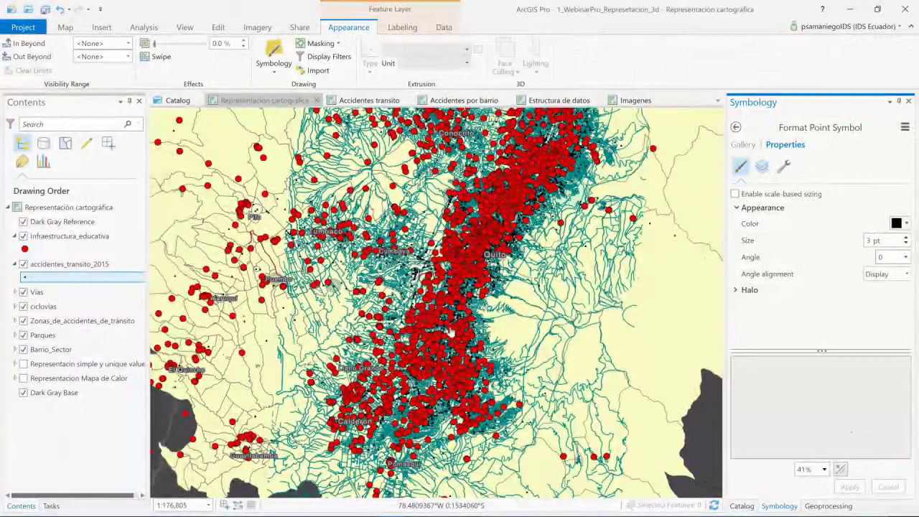
- Review Infraestructura_educativa's symbol properties and layer structure, then return to accidentes_transito_2015
click(69, 235)
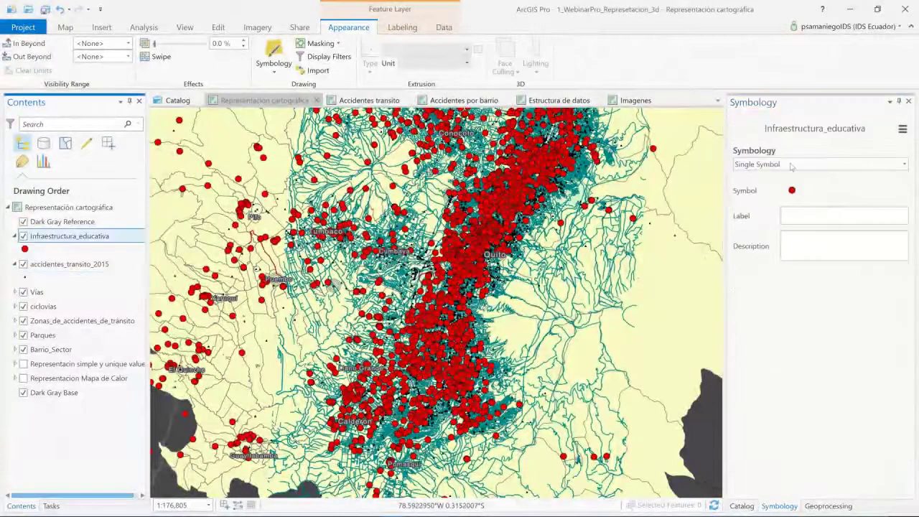
click(793, 191)
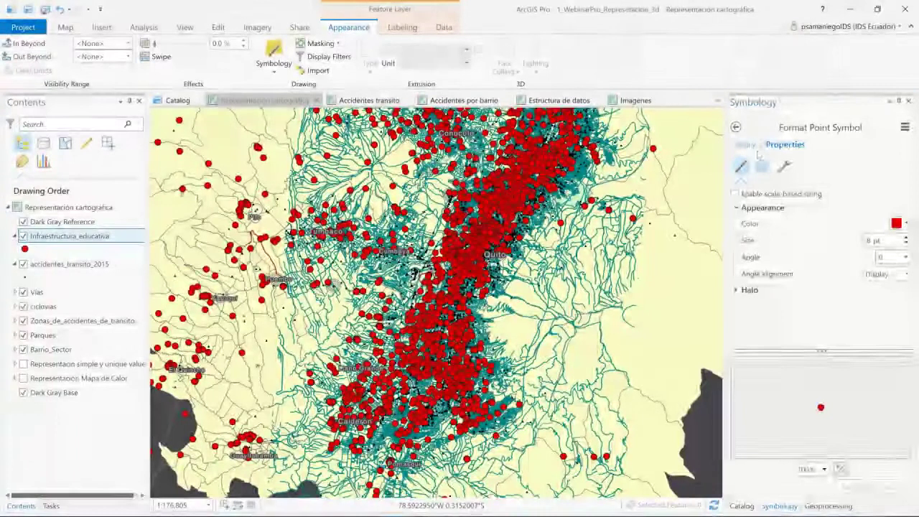
click(743, 145)
click(785, 144)
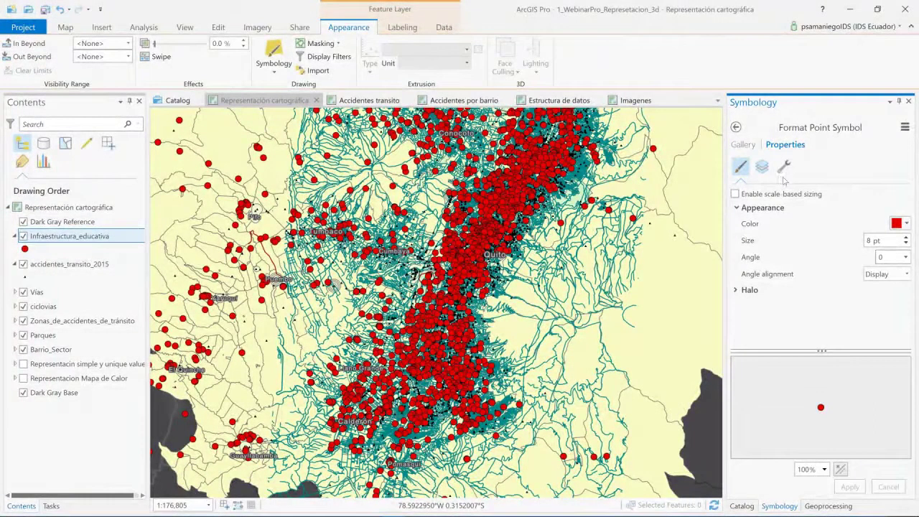
click(784, 167)
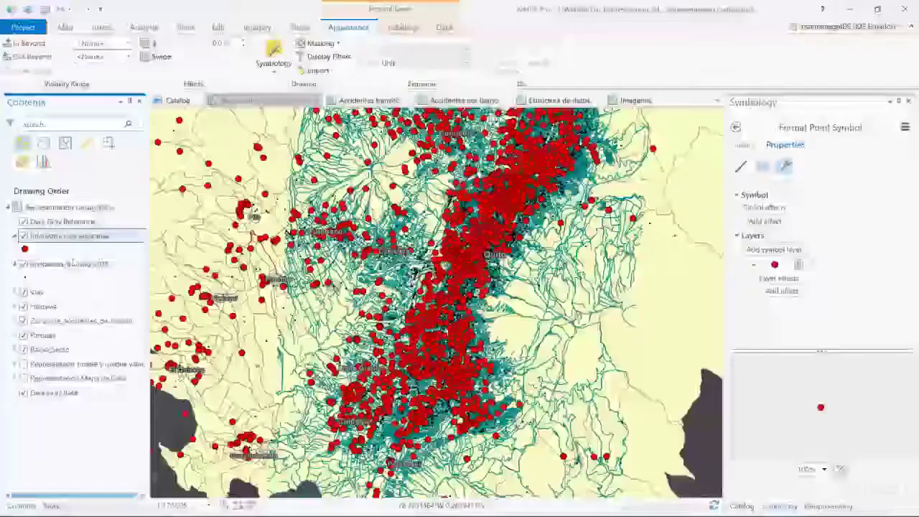
click(70, 265)
- Make the accidentes_transito_2015 points stop drawing beyond a 1:30,000 scale
right_click(70, 265)
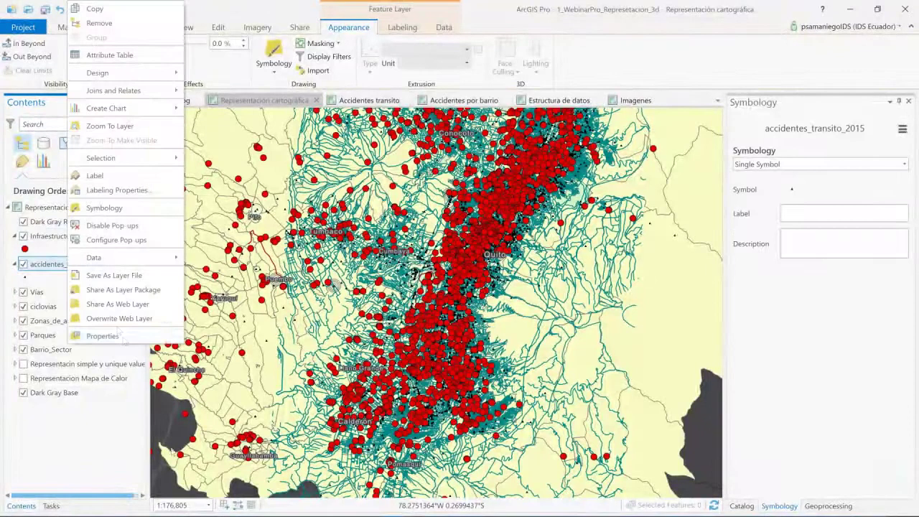
click(144, 336)
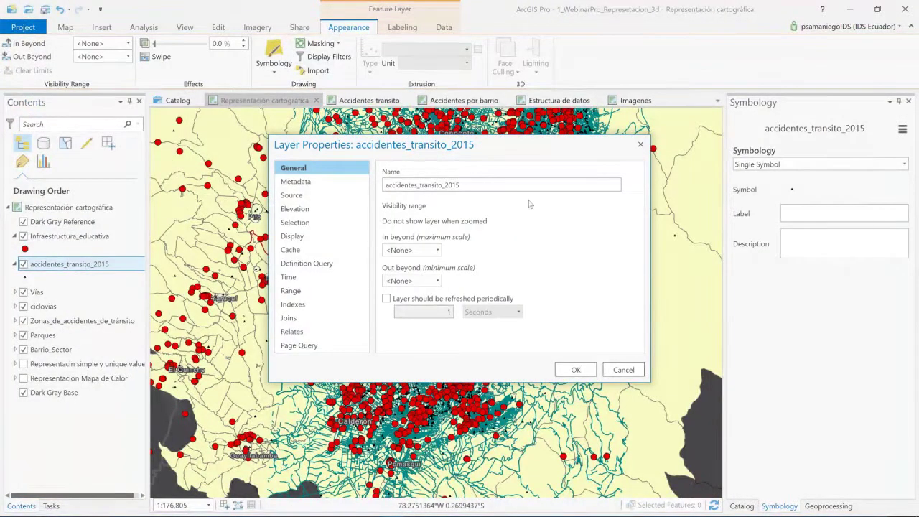
click(409, 280)
text(3)
text(30)
click(575, 369)
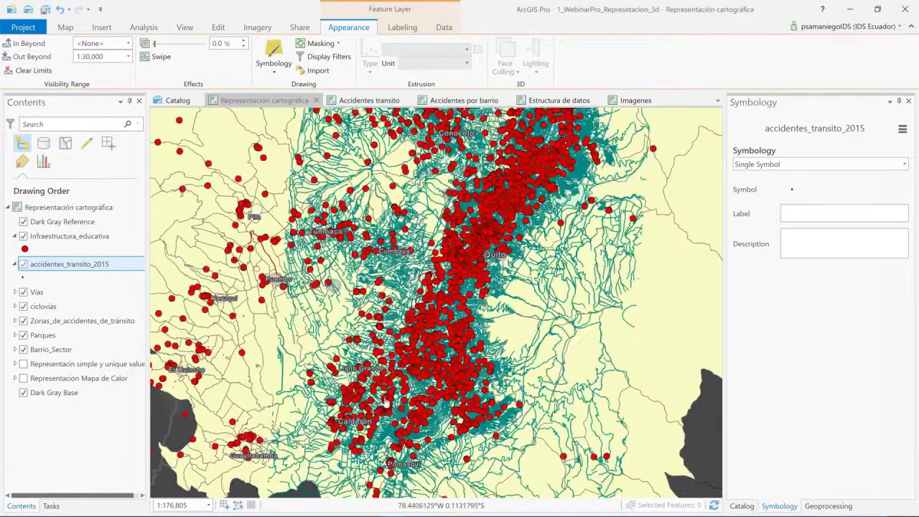
- Give Infraestructura_educativa the same 1:30,000 out-beyond limit and zoom to test both layers
scroll(428, 257, up, 1)
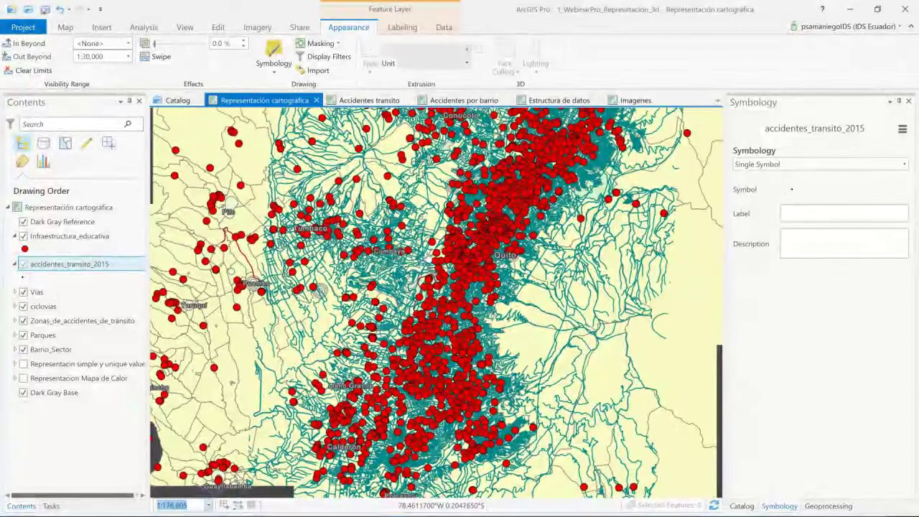
scroll(429, 267, up, 5)
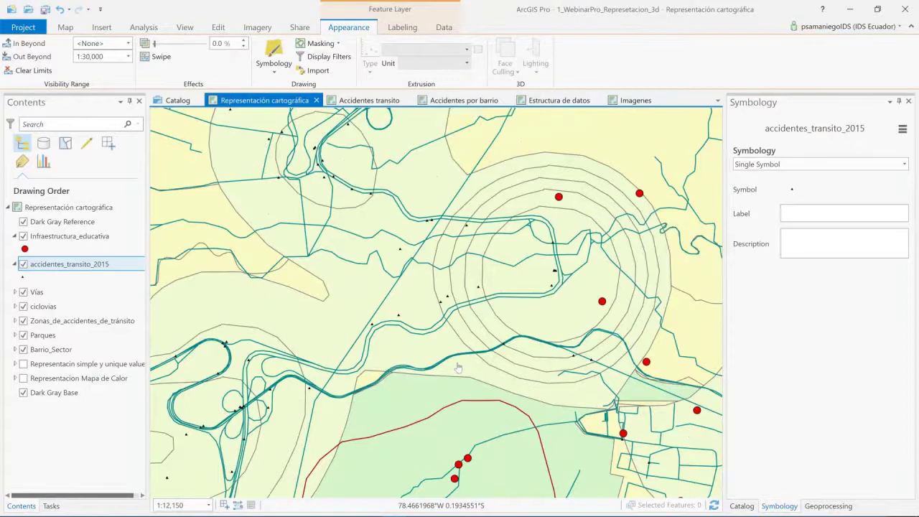
scroll(407, 335, up, 2)
scroll(407, 336, down, 2)
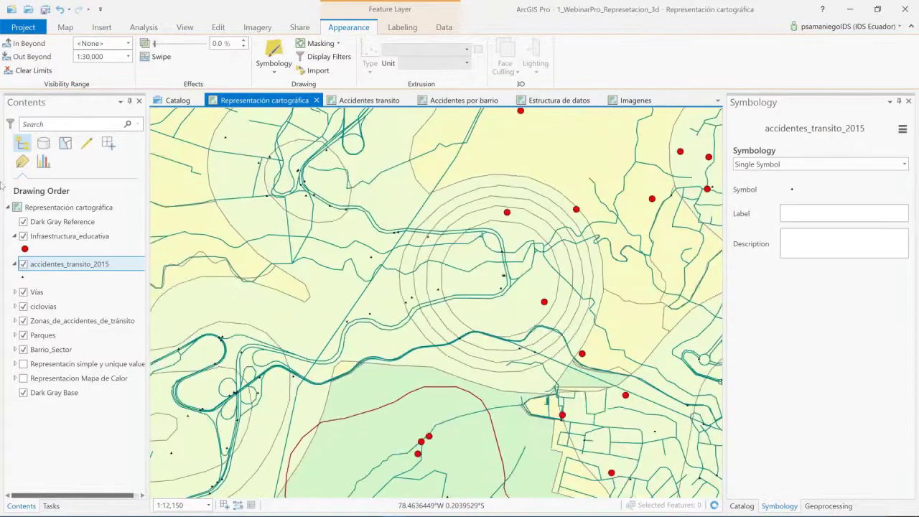
right_click(72, 235)
click(137, 504)
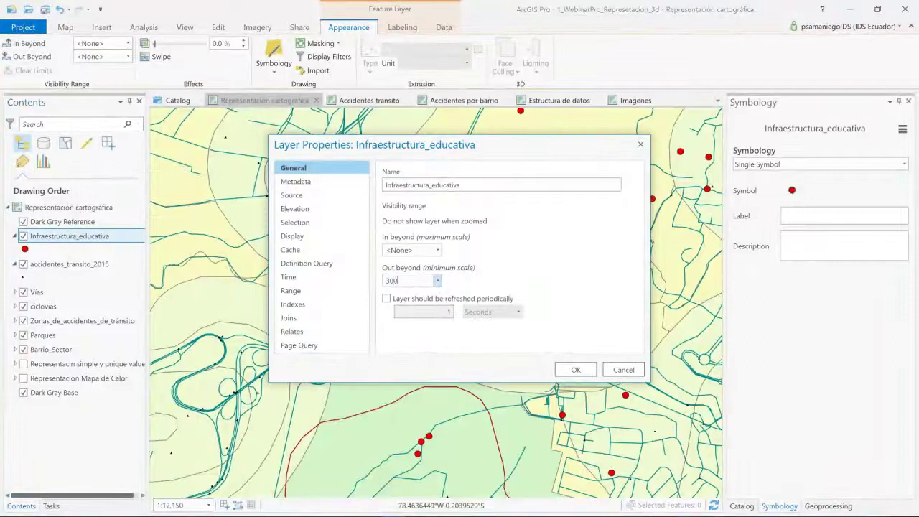
click(576, 369)
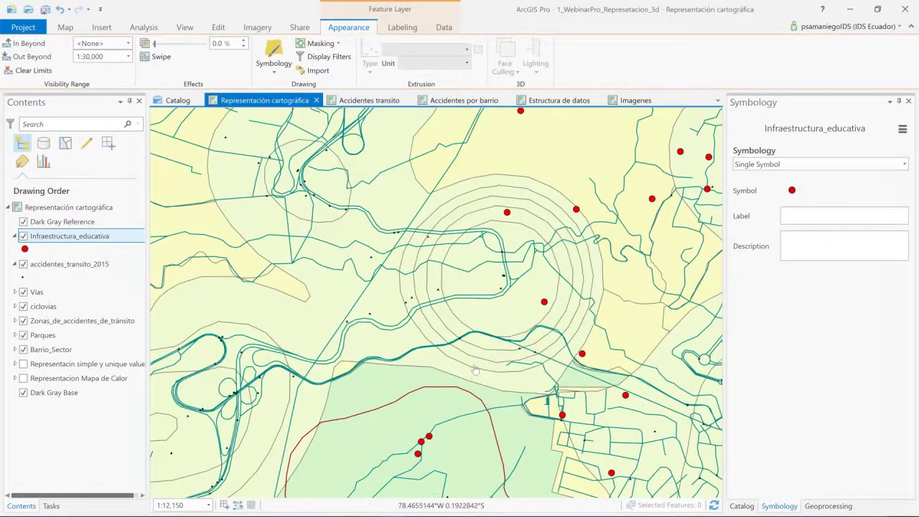
scroll(474, 369, down, 1)
scroll(475, 369, down, 5)
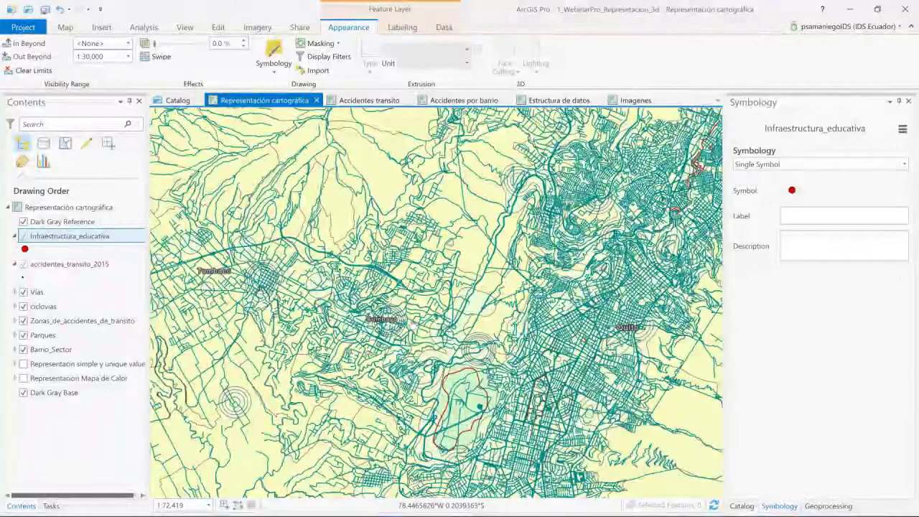
- Give the Vías roads the Boundary dashed line symbol coloured orange-red
scroll(411, 318, down, 2)
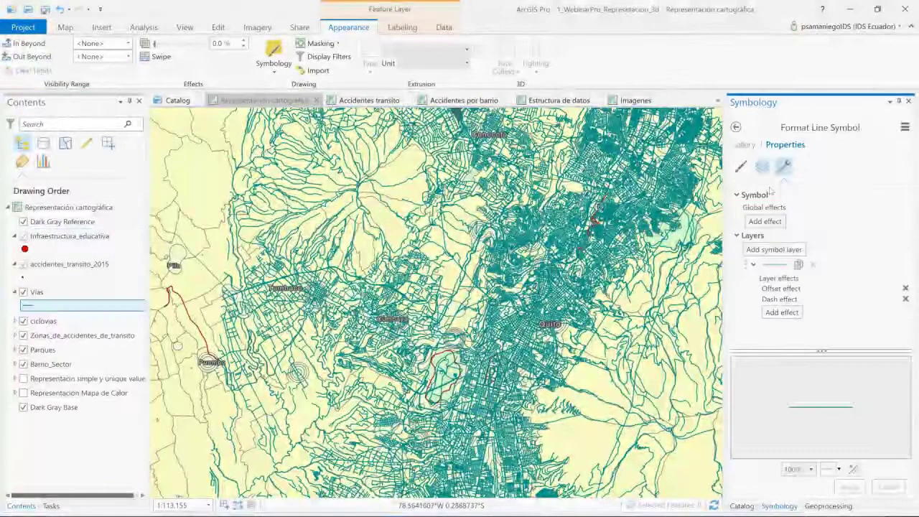
click(743, 145)
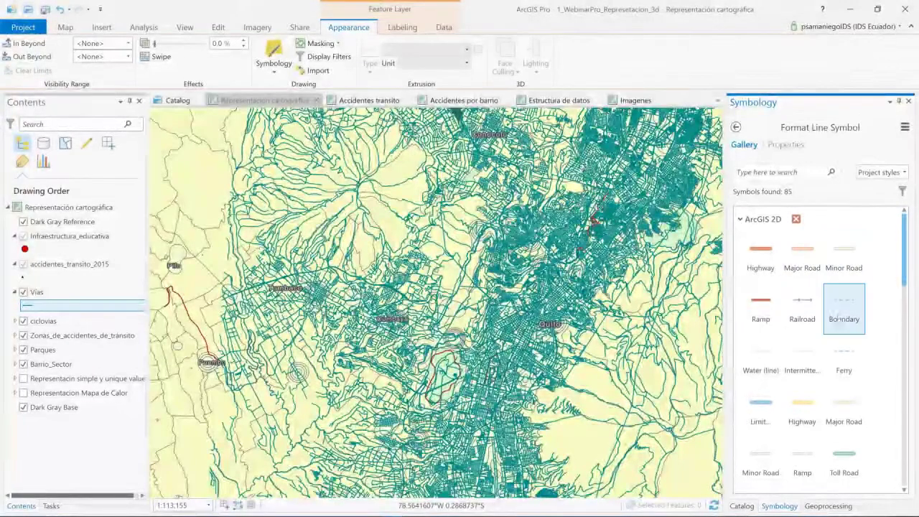
click(844, 309)
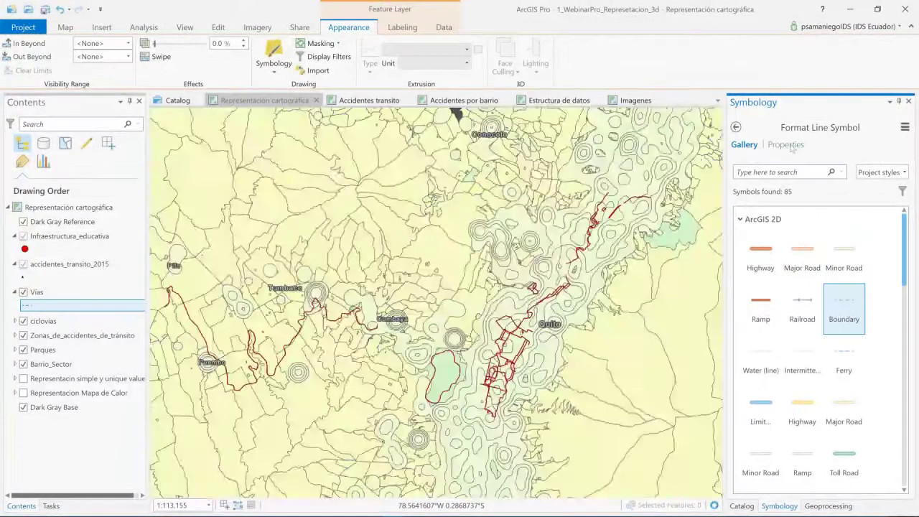
click(787, 145)
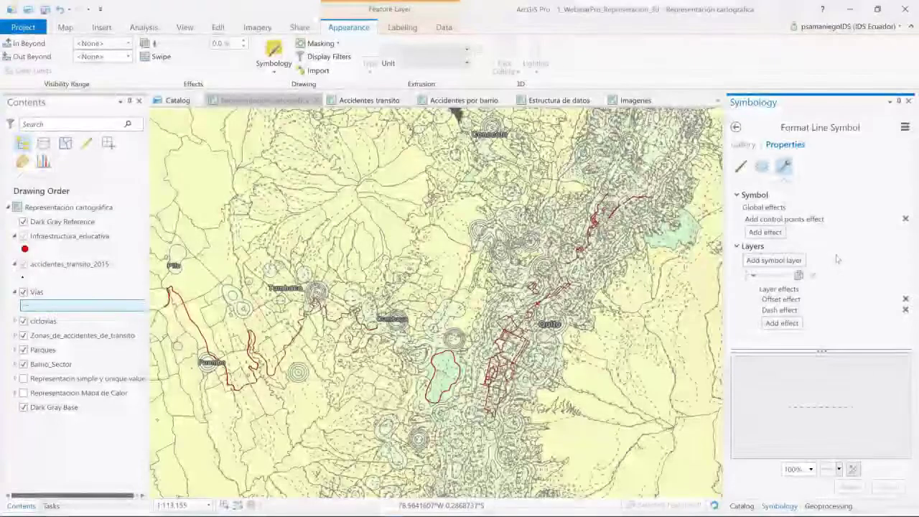
click(741, 166)
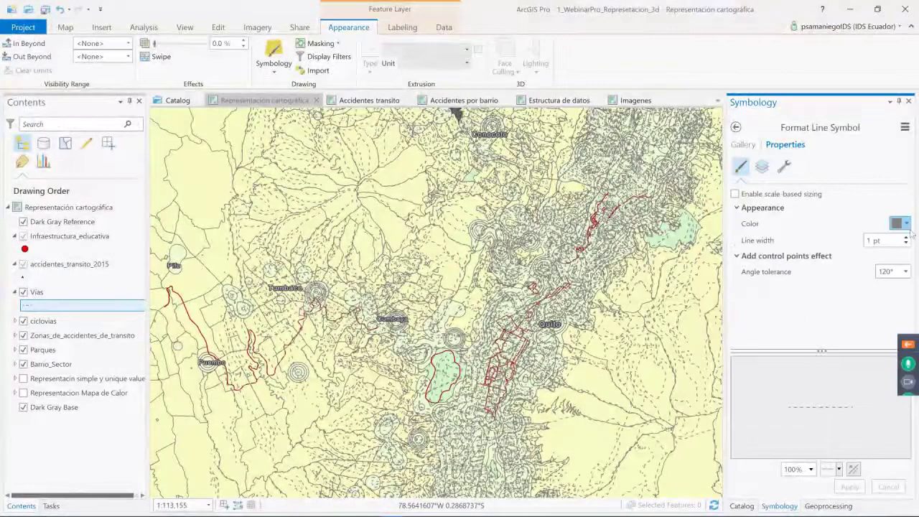
click(818, 280)
click(850, 487)
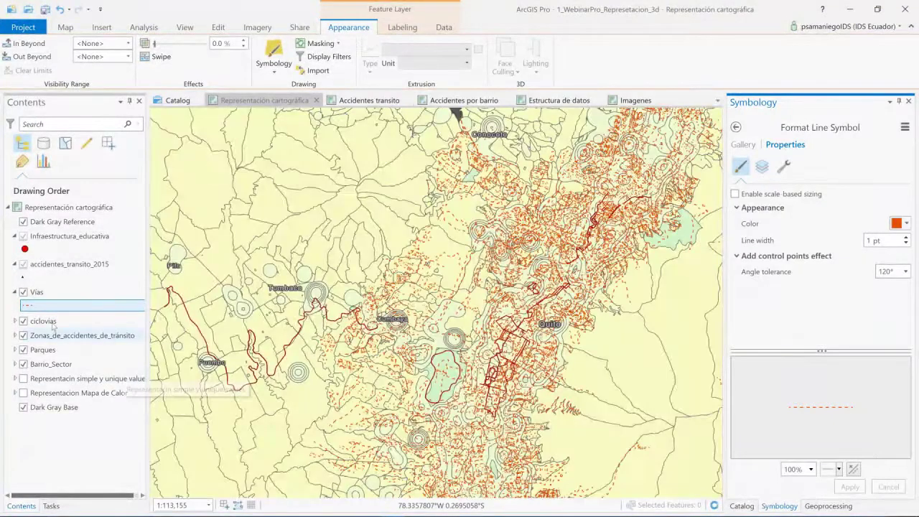
click(50, 322)
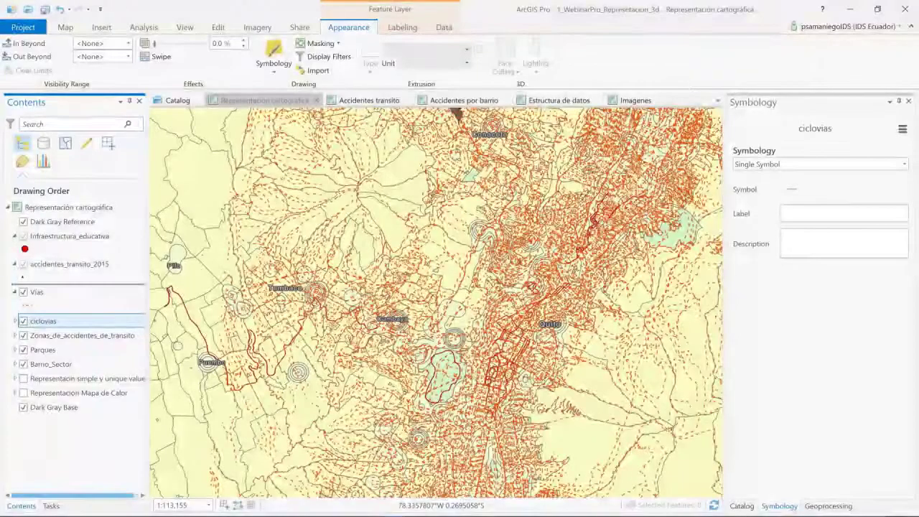
- Move ciclovias above Vias and draw the bike lanes as purple 2 pt lines
drag(43, 287, 43, 292)
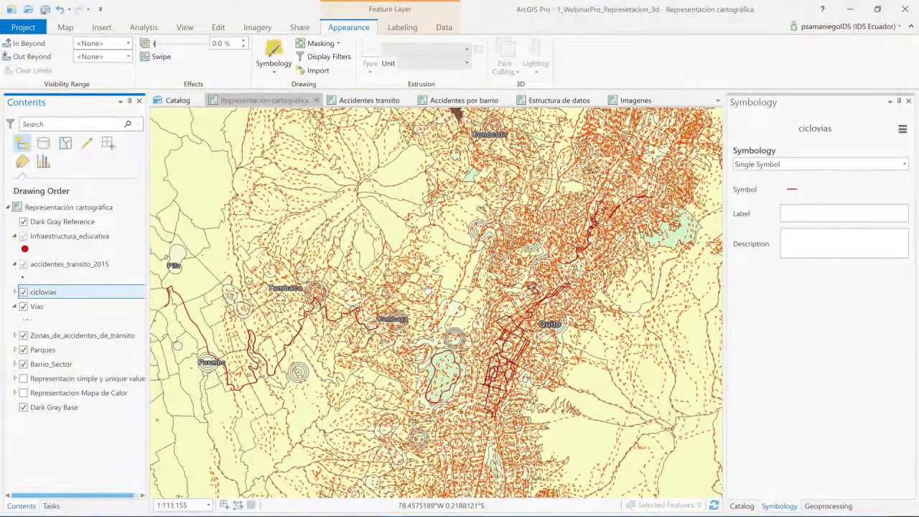
click(14, 291)
click(29, 306)
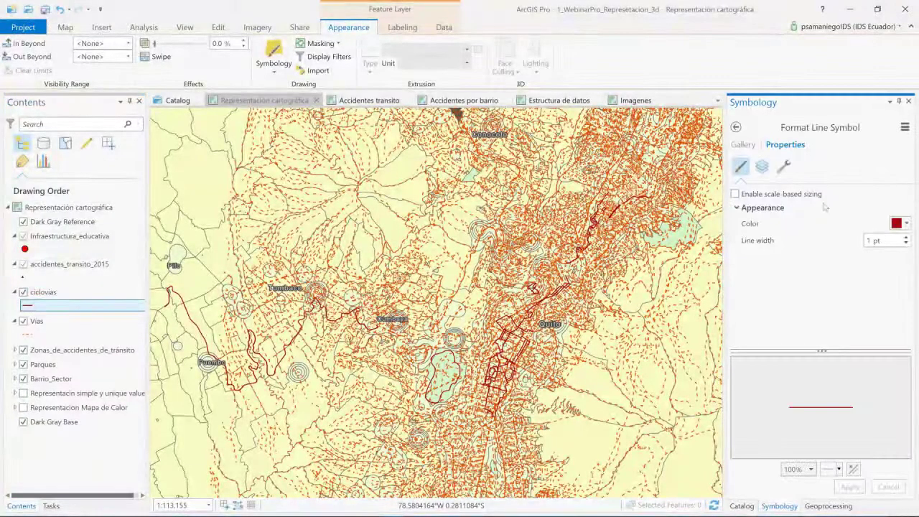
click(906, 223)
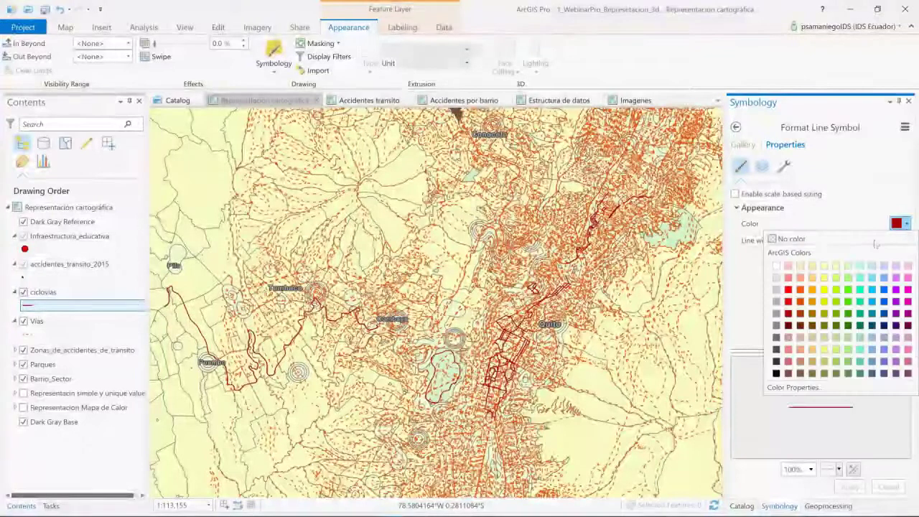
click(896, 313)
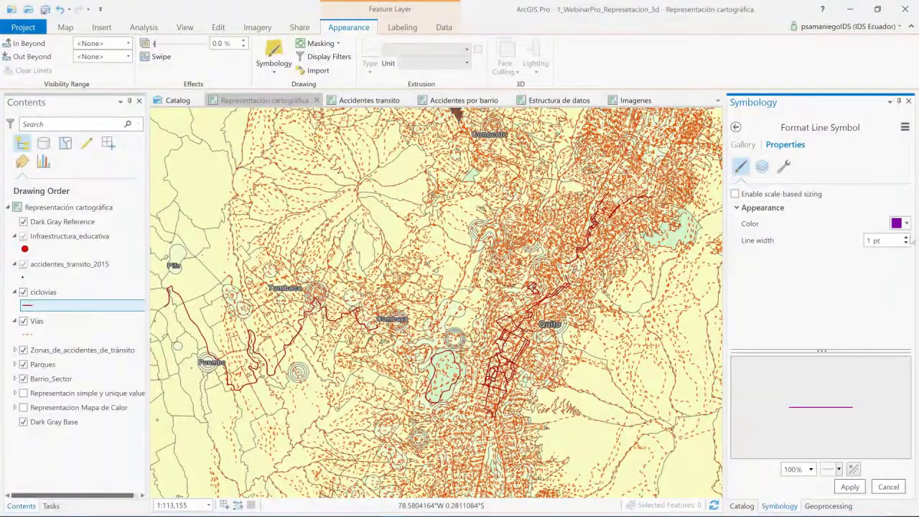
click(850, 487)
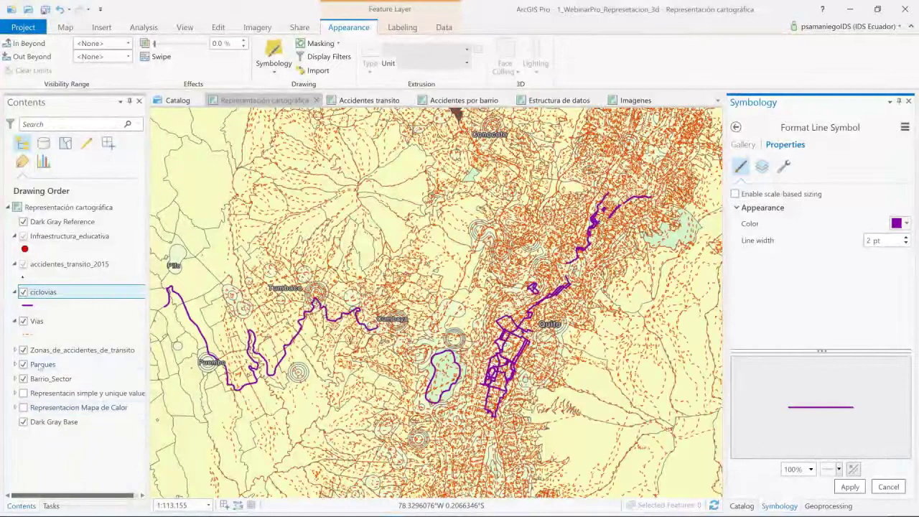
click(14, 349)
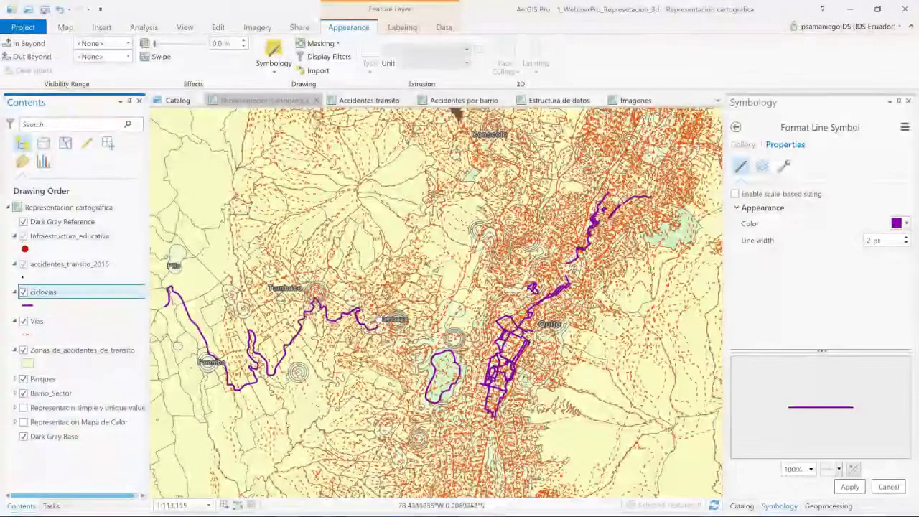
click(76, 351)
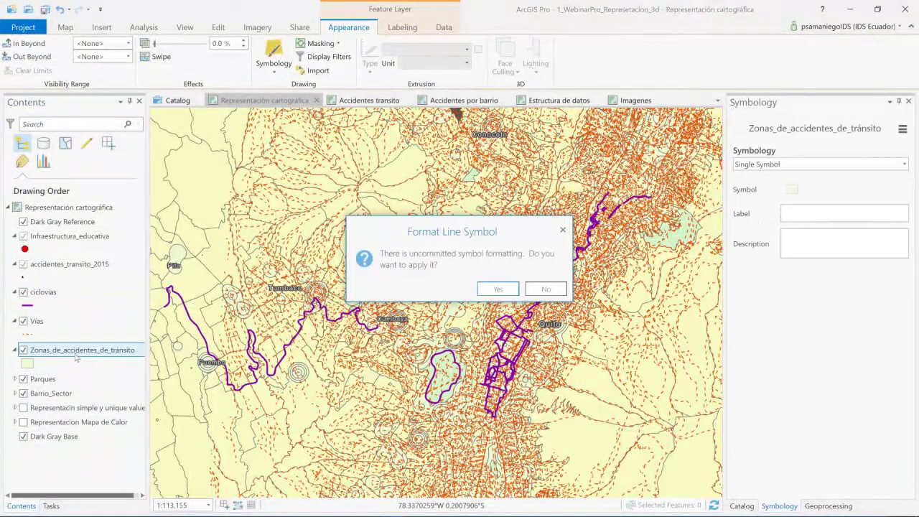
click(496, 290)
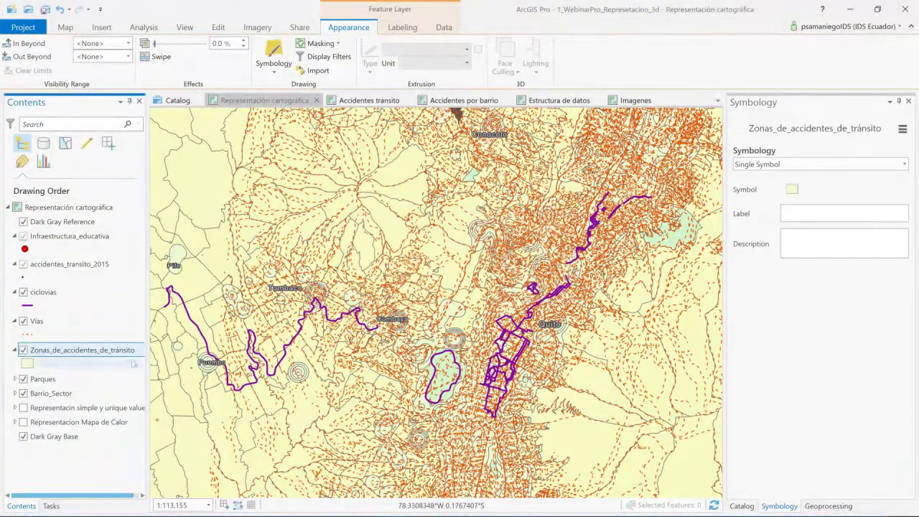
right_click(122, 350)
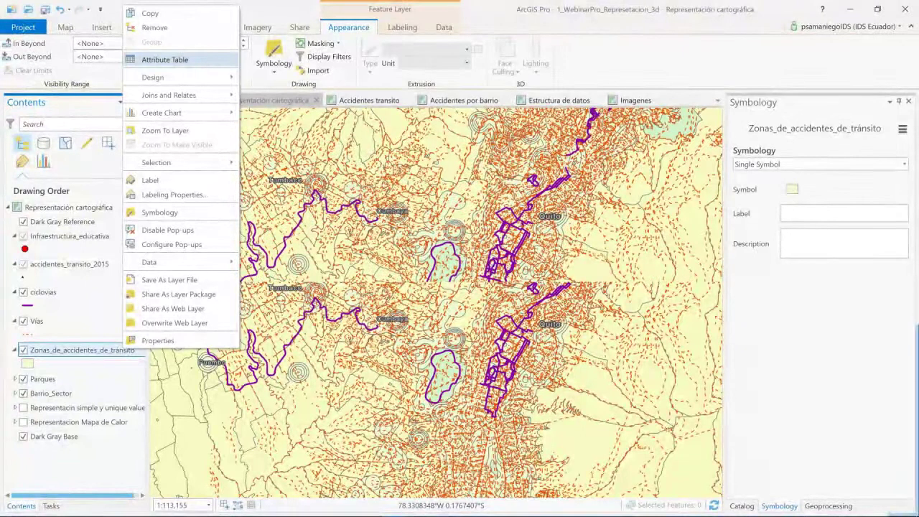
click(166, 60)
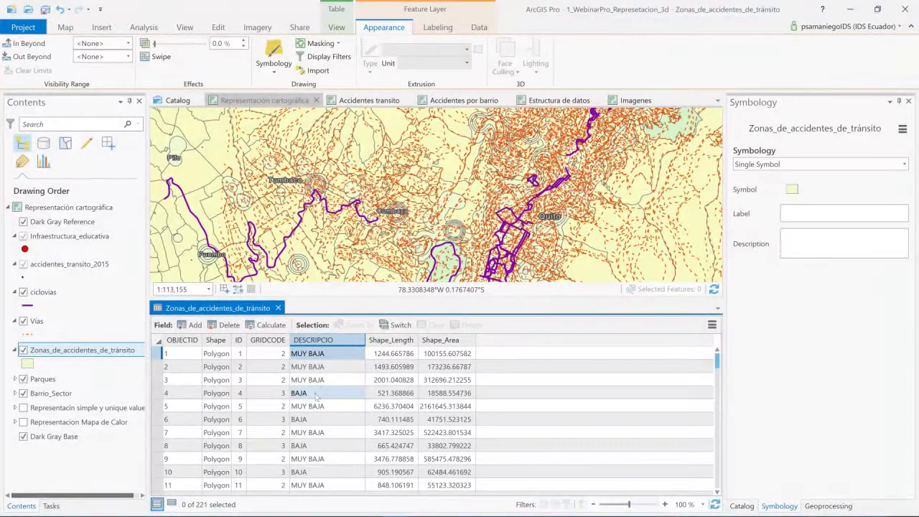
click(323, 394)
scroll(321, 404, down, 7)
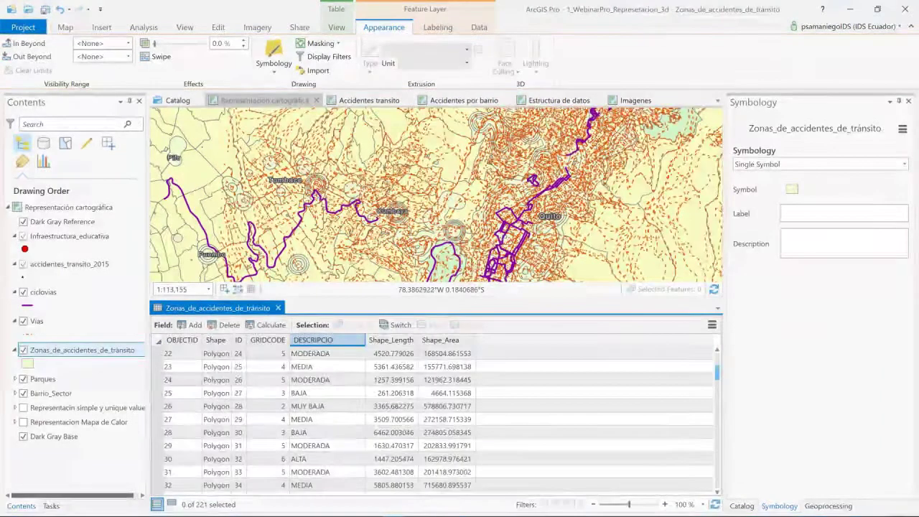
click(278, 307)
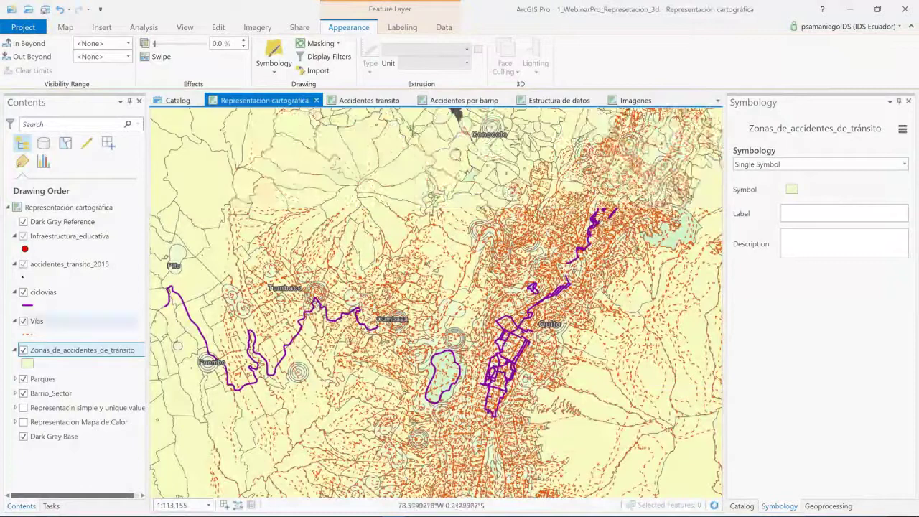
- Symbolise the accident zones by unique DESCRIPCIO values with a cyan-to-magenta colour scheme
click(903, 164)
click(751, 239)
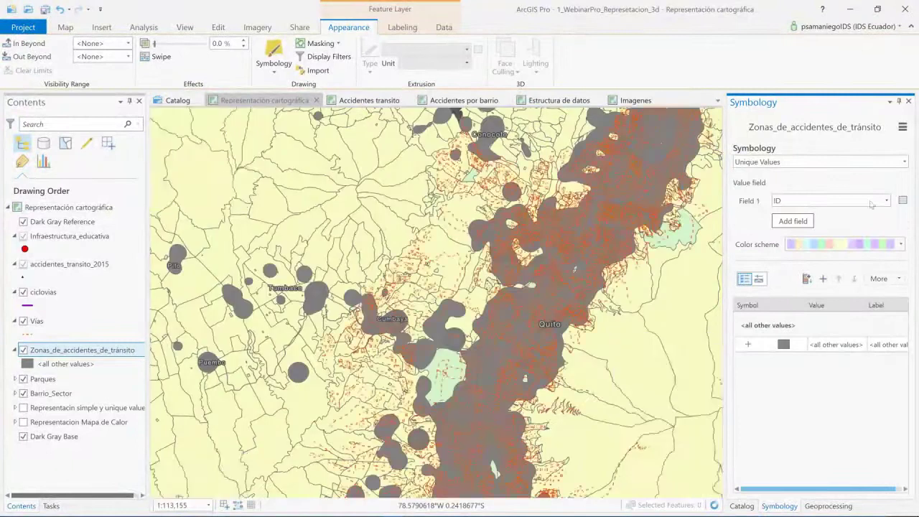
click(887, 200)
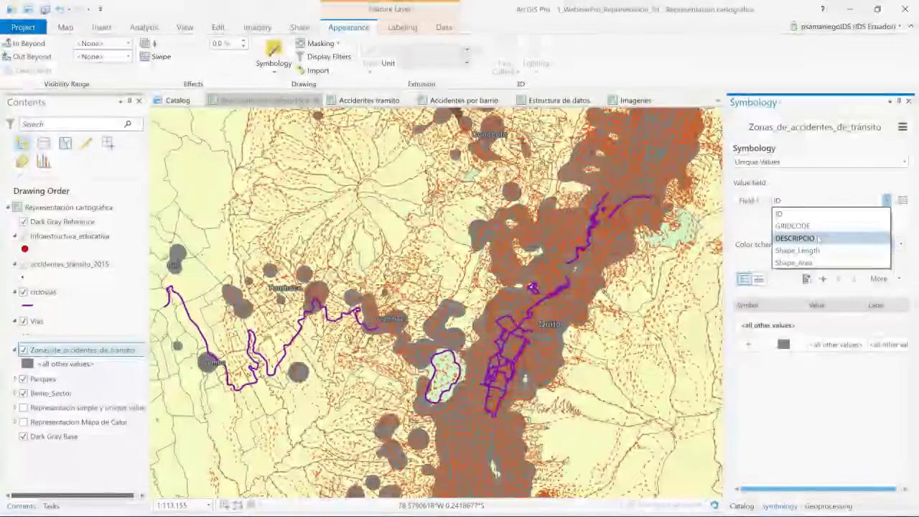
click(818, 238)
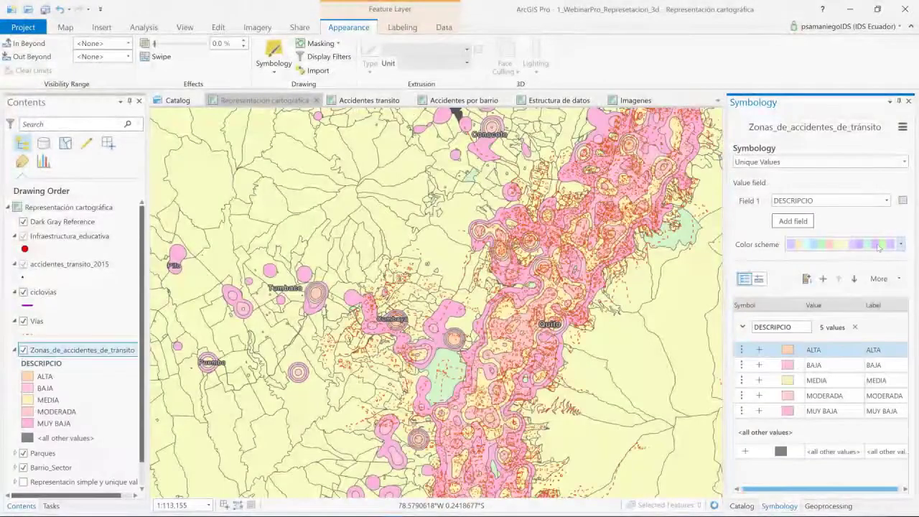
click(884, 245)
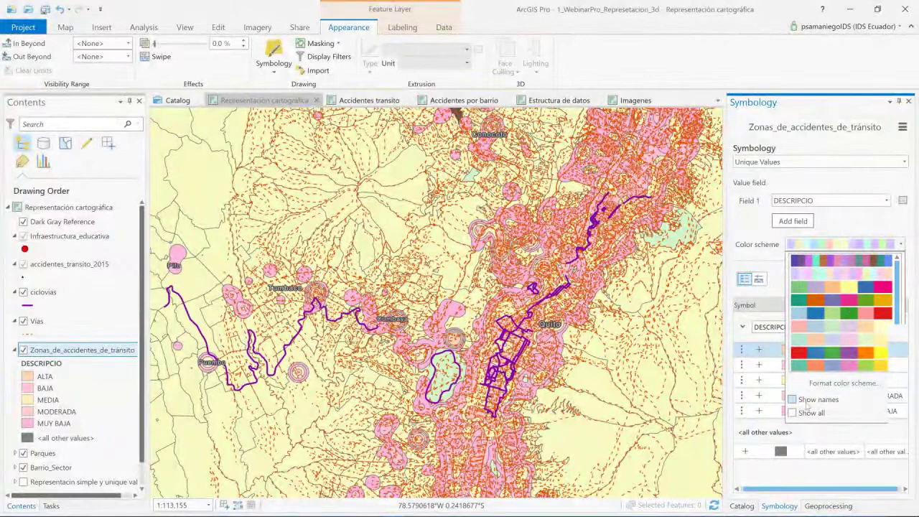
click(791, 413)
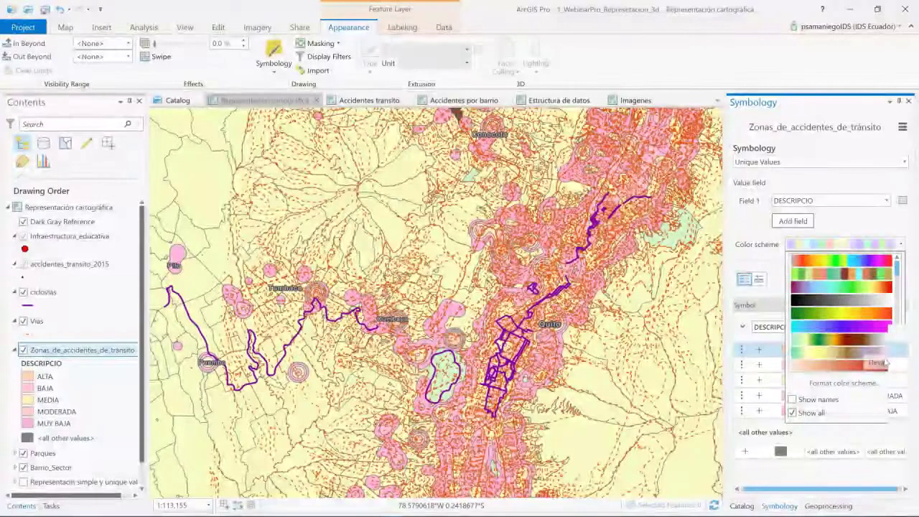
click(853, 329)
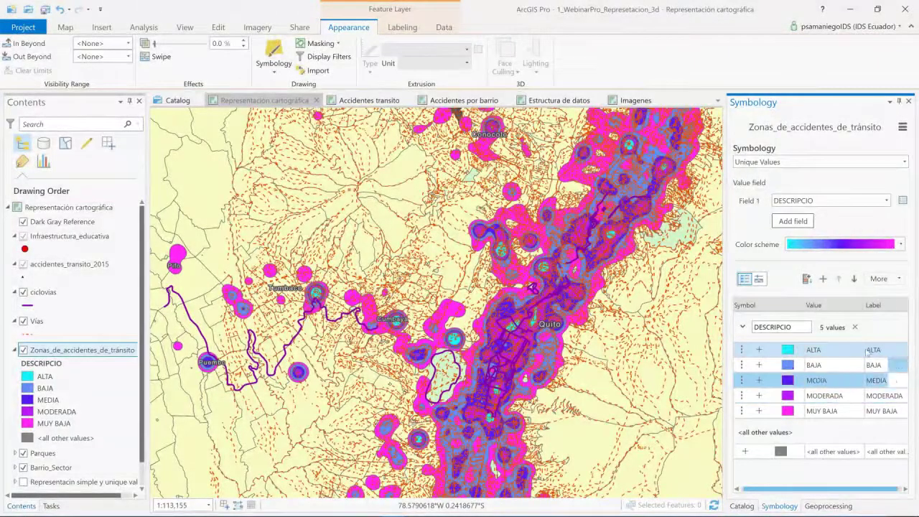
- Order the categories ALTA, MEDIA, MODERADA, BAJA, MUY BAJA and apply the white-to-red ramp
click(826, 395)
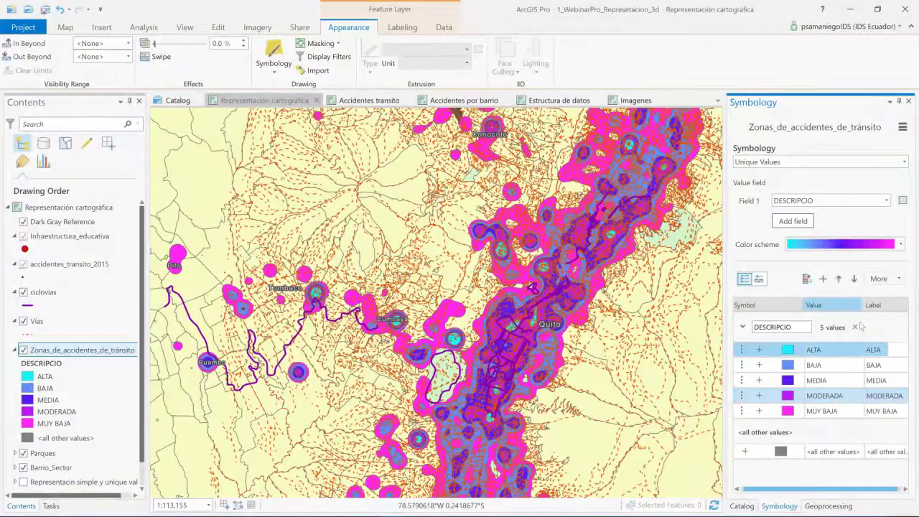
drag(826, 395, 826, 380)
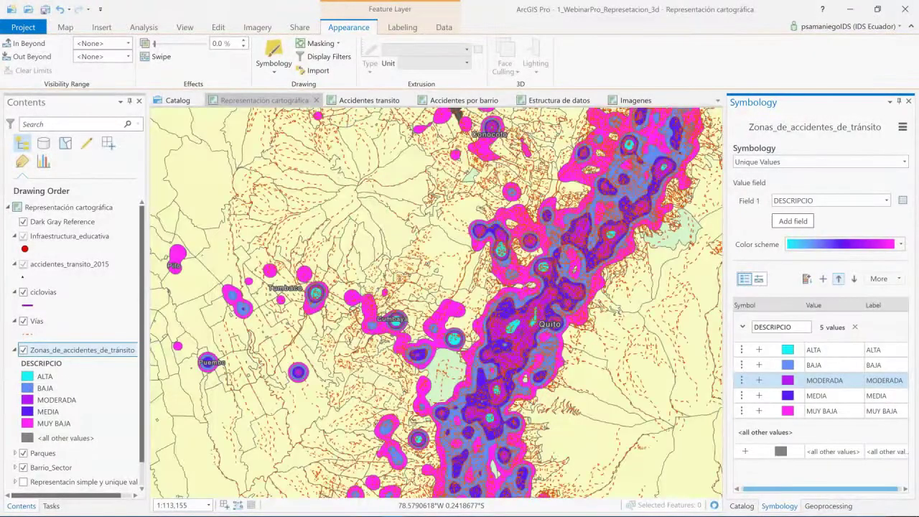
click(826, 396)
click(838, 279)
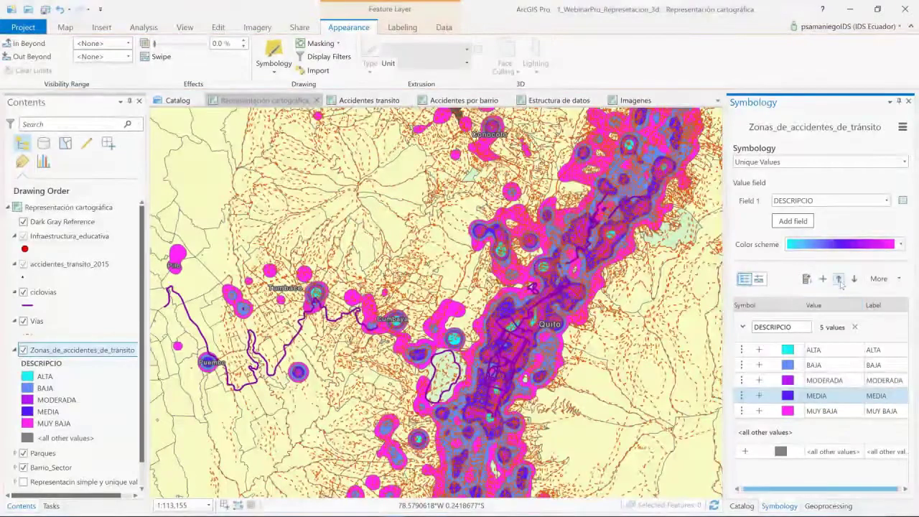
click(839, 279)
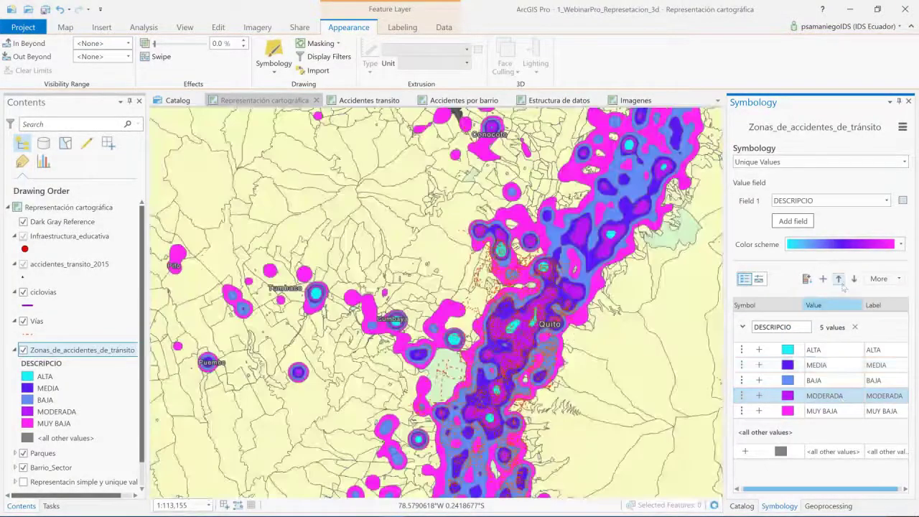
click(838, 278)
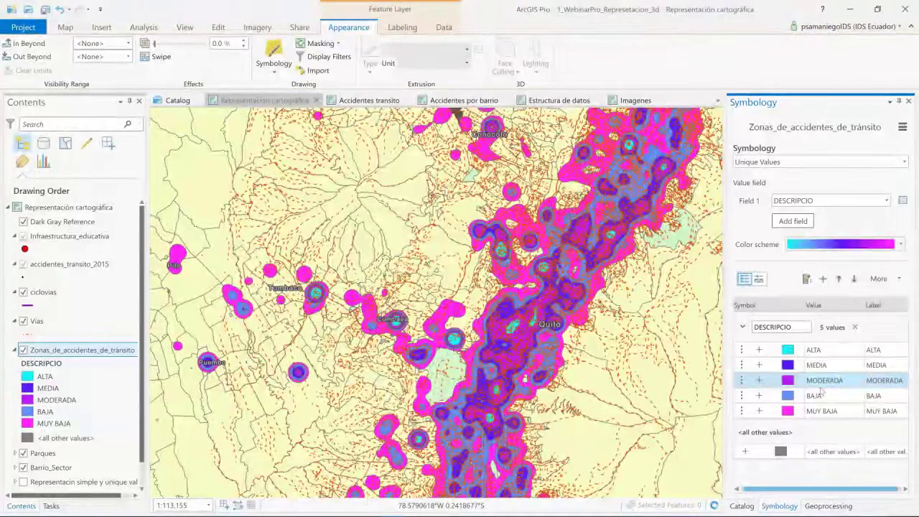
click(898, 244)
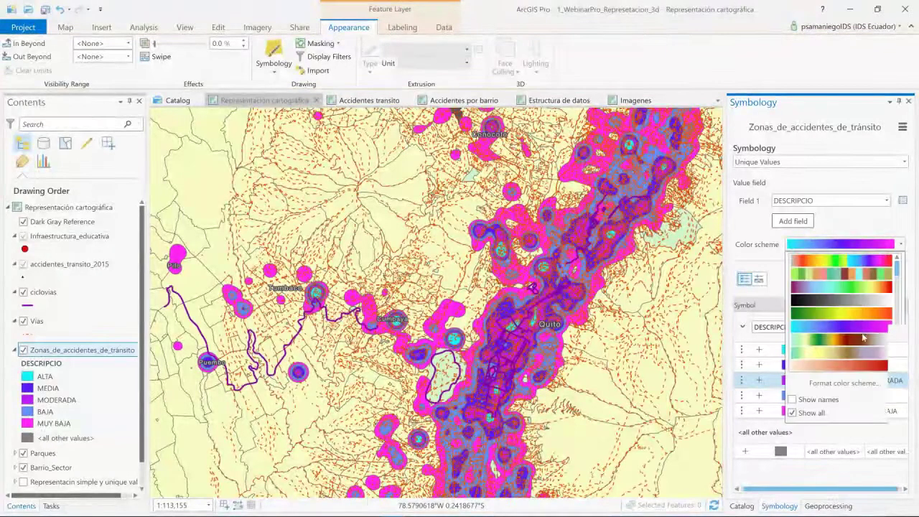
click(864, 368)
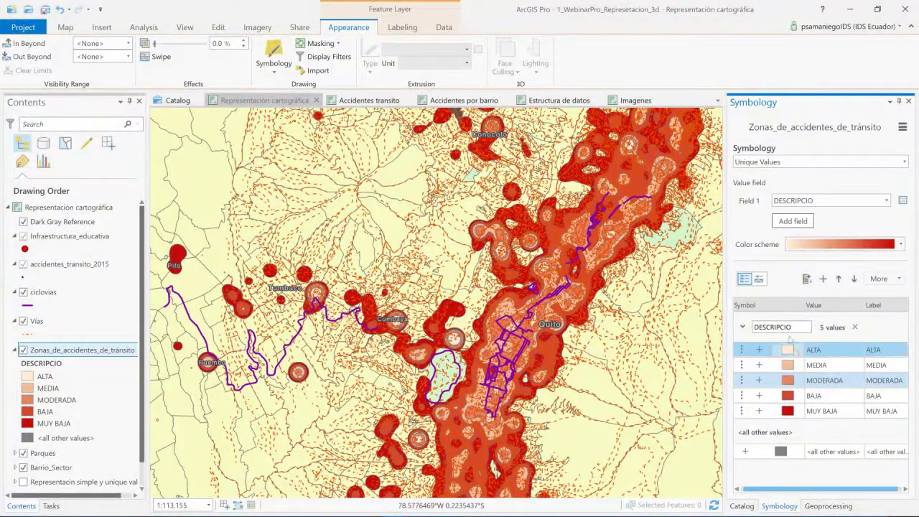
- Reverse the symbol order so ALTA is darkest red and MUY BAJA palest
click(898, 280)
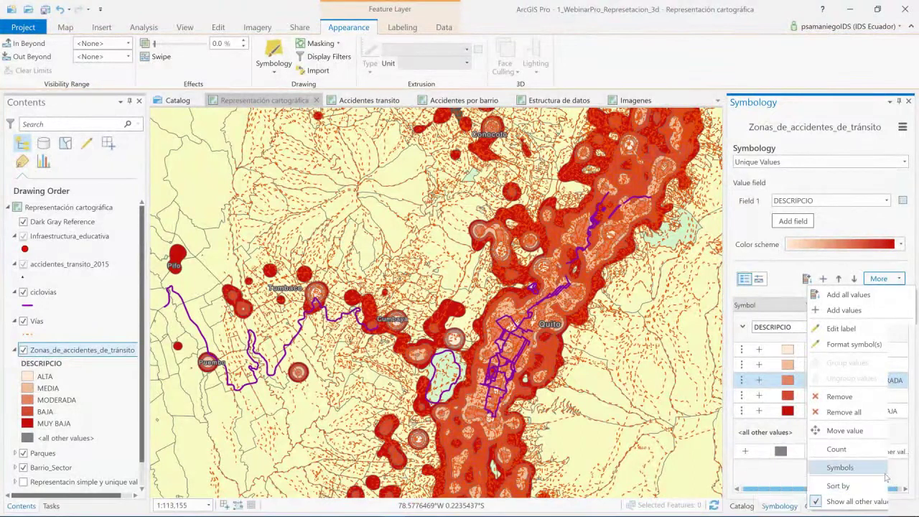
mouse_move(883, 476)
click(745, 468)
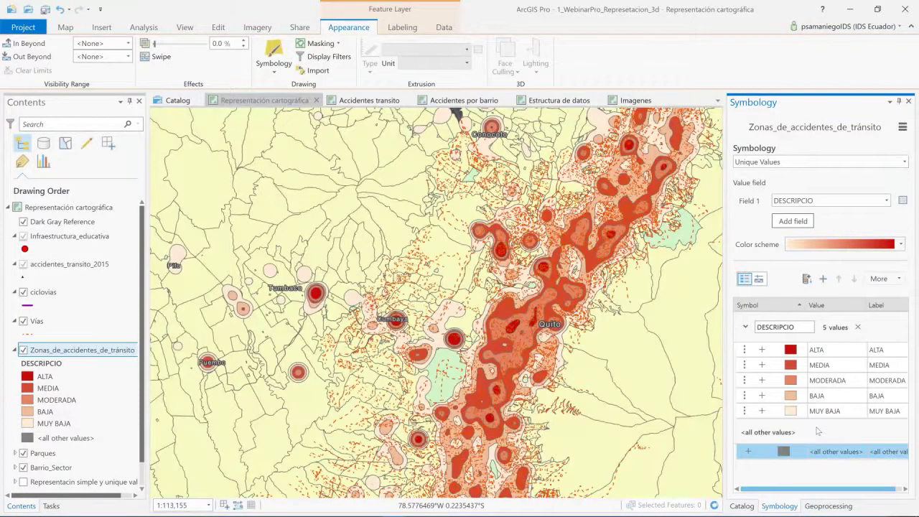
click(840, 383)
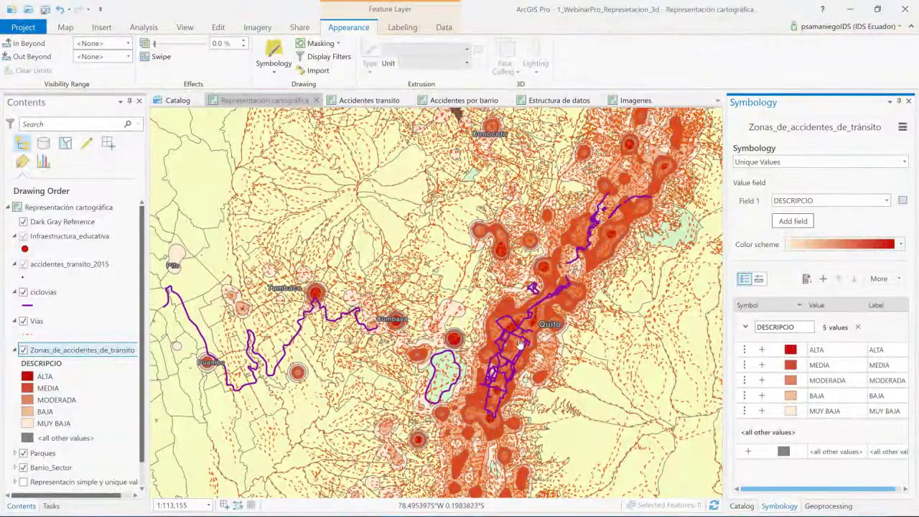
- Move the Parques layer above Zonas_de_accidentes_de_tránsito in the drawing order
scroll(520, 344, up, 3)
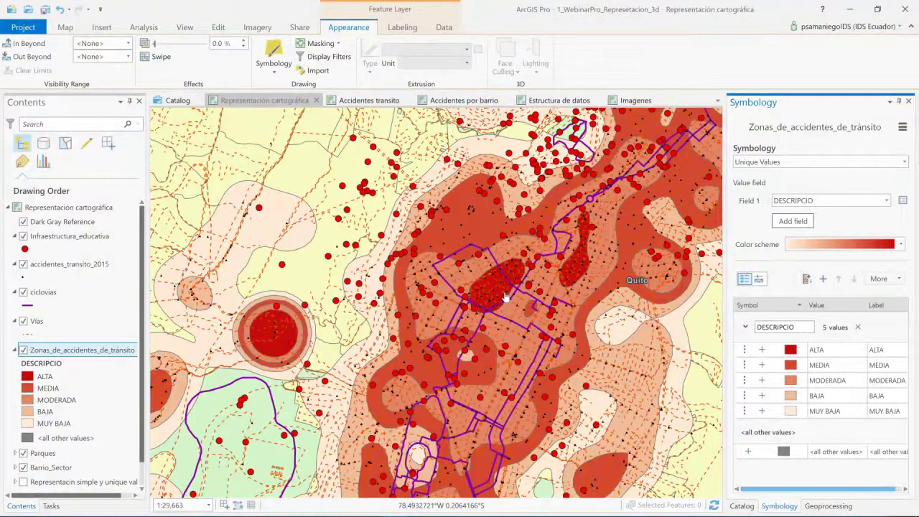
scroll(529, 311, down, 2)
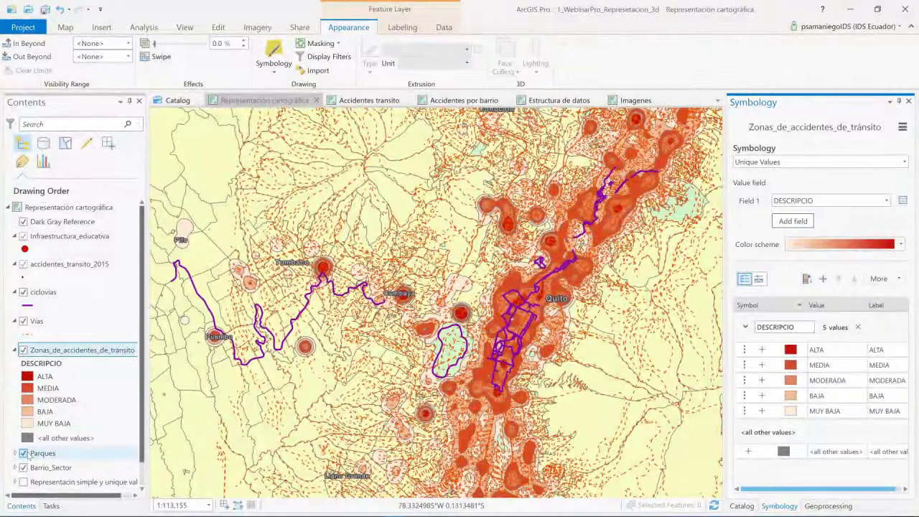
drag(43, 453, 14, 348)
- Fill the Parques polygon symbol with bright green and apply it
click(15, 350)
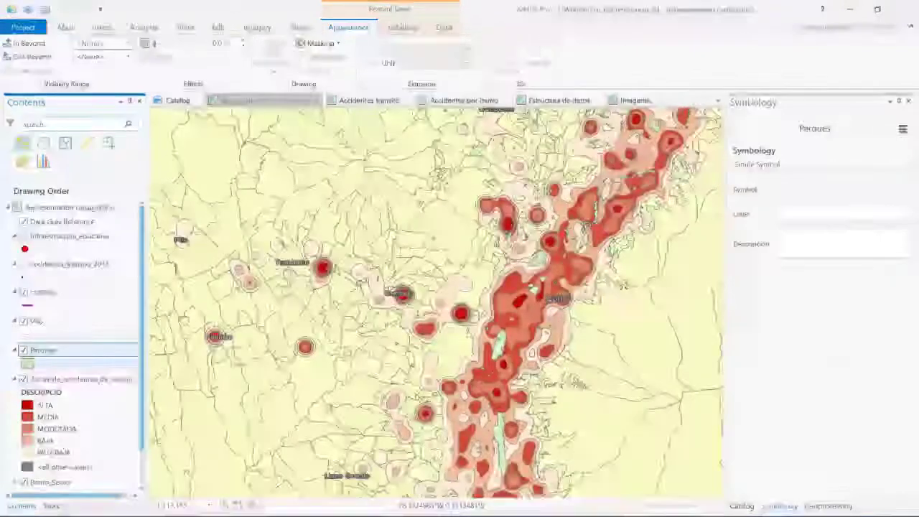
click(27, 363)
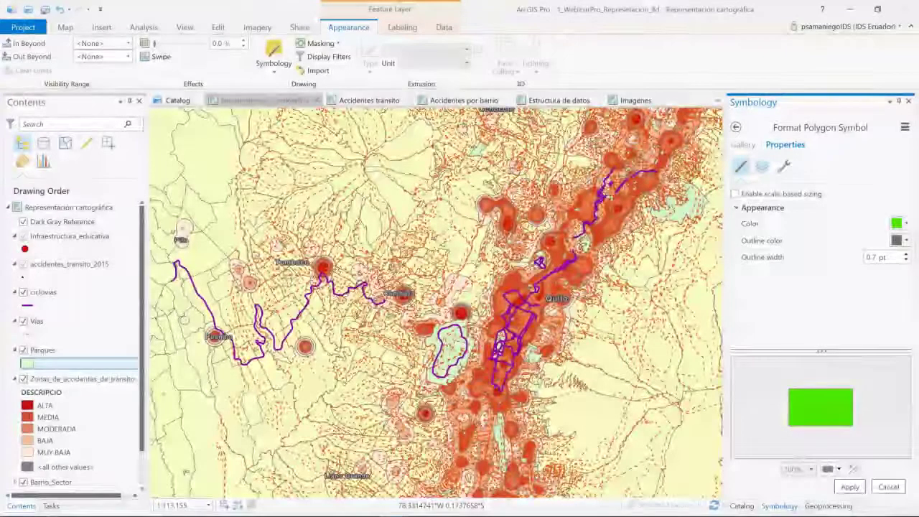
click(854, 486)
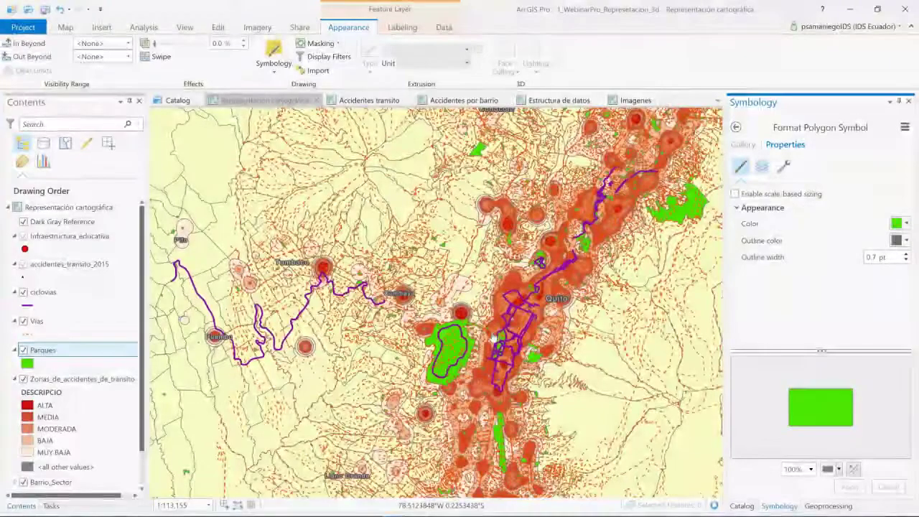
scroll(43, 431, down, 1)
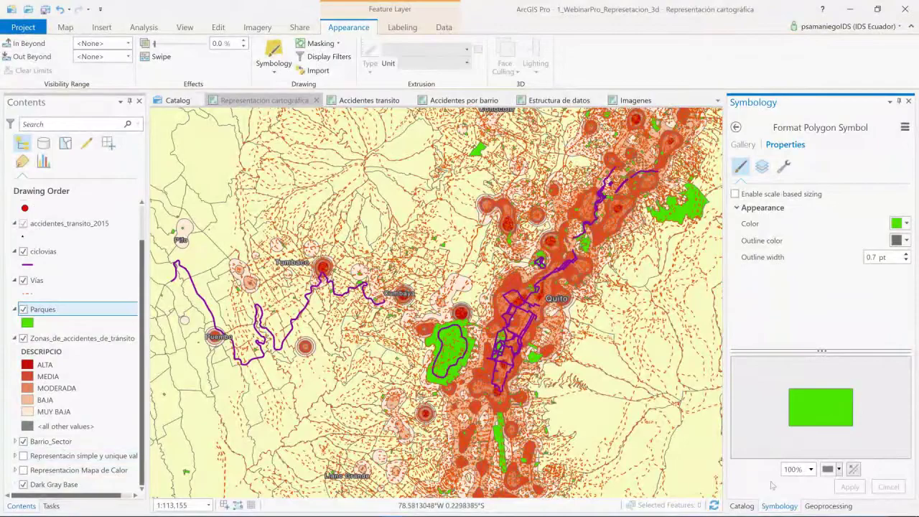
click(745, 144)
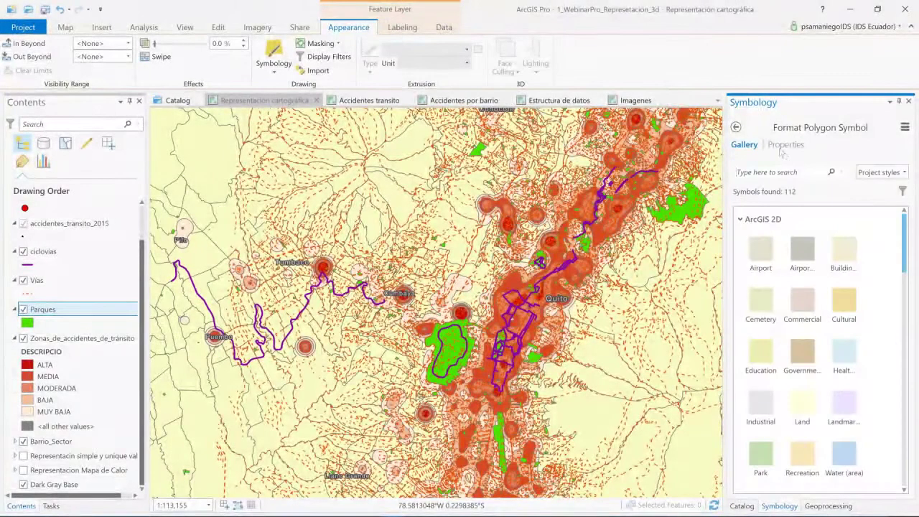
click(784, 145)
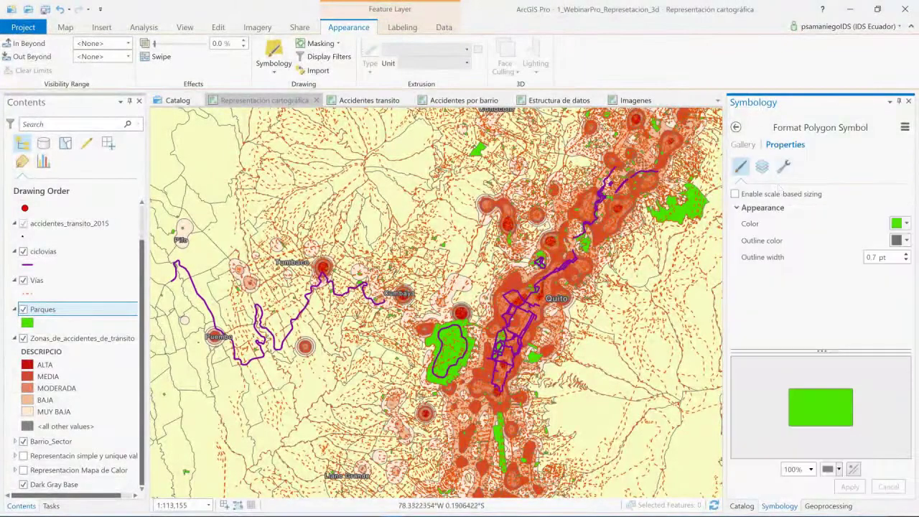
click(72, 338)
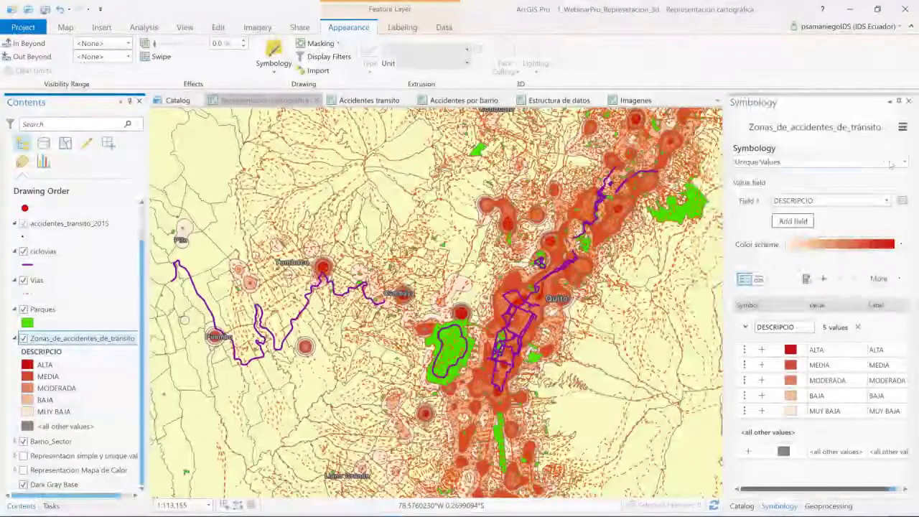
- Render accidentes_transito_2015 as a Heat Map and switch off the zones, parks, bike lanes and neighbourhoods
click(891, 163)
scroll(790, 201, up, 2)
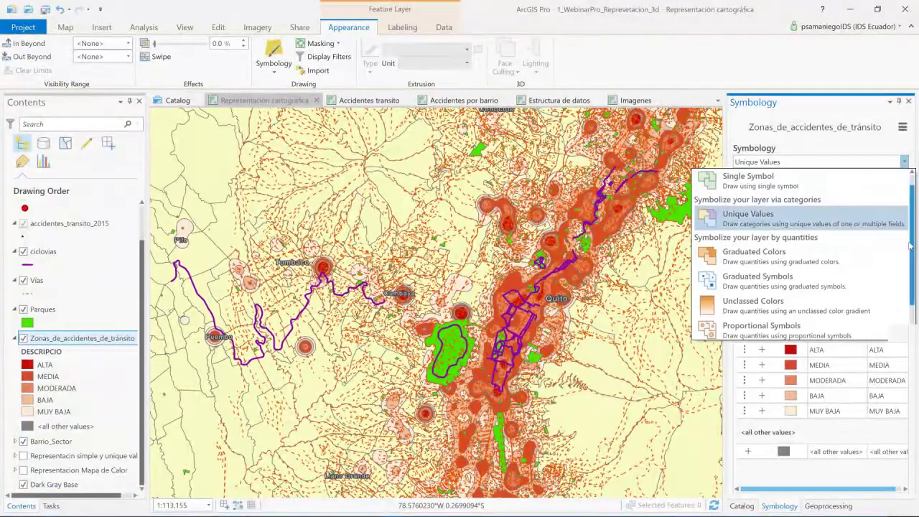
scroll(825, 237, down, 2)
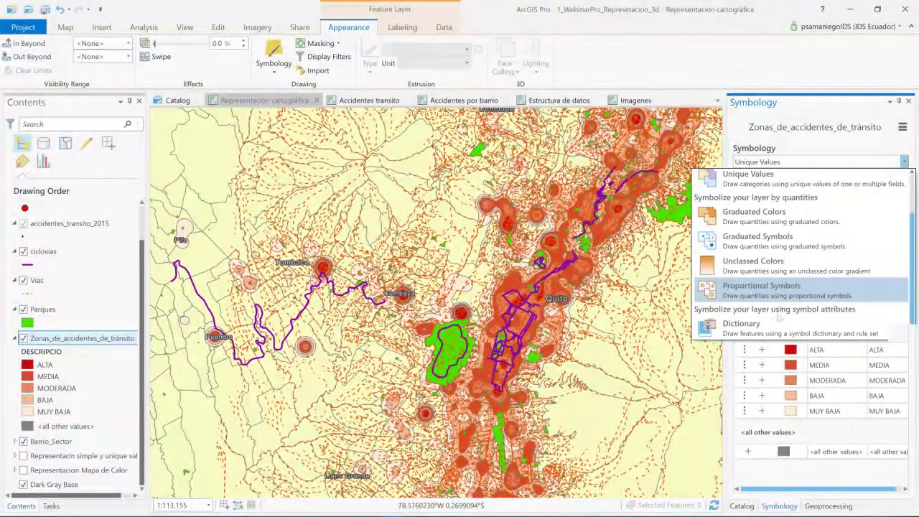
click(111, 316)
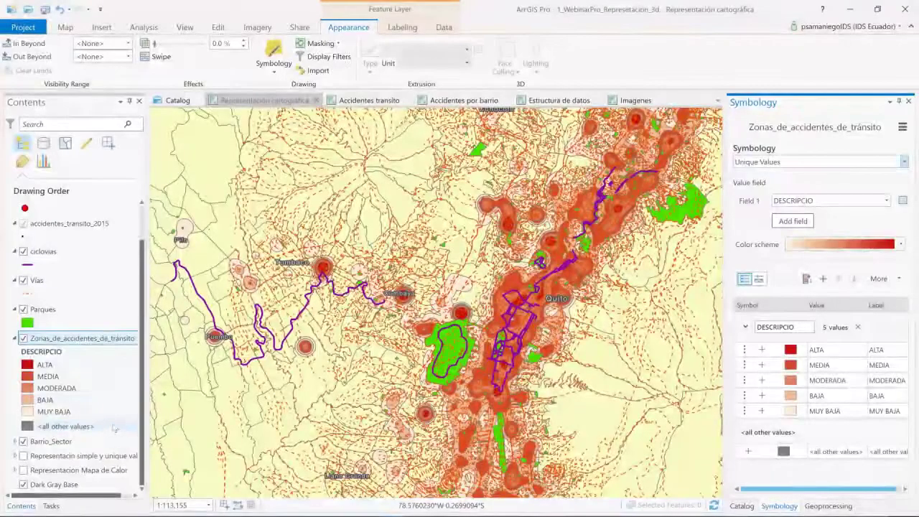
click(905, 165)
scroll(790, 273, down, 3)
click(761, 283)
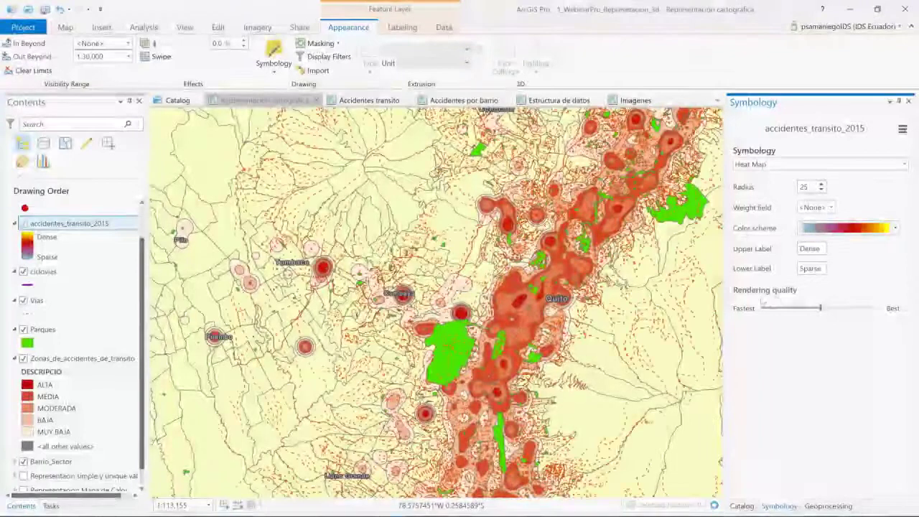
click(23, 358)
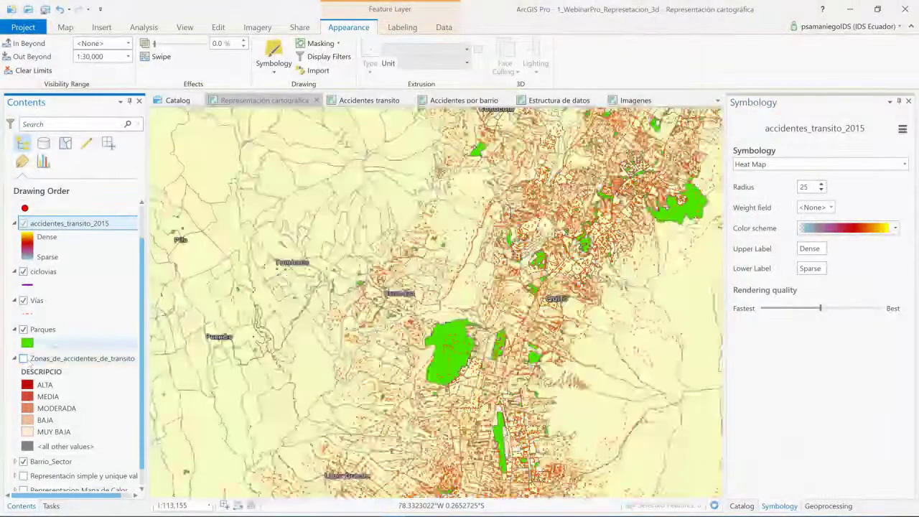
click(23, 223)
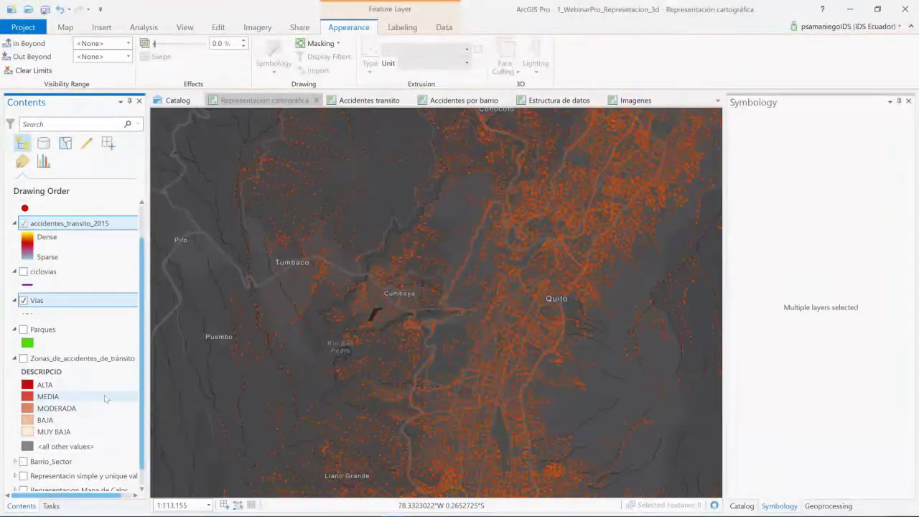
- Hide the roads, confirm the selected layers' properties, and zoom near Tumbaco until accident points draw
click(23, 300)
scroll(440, 335, up, 5)
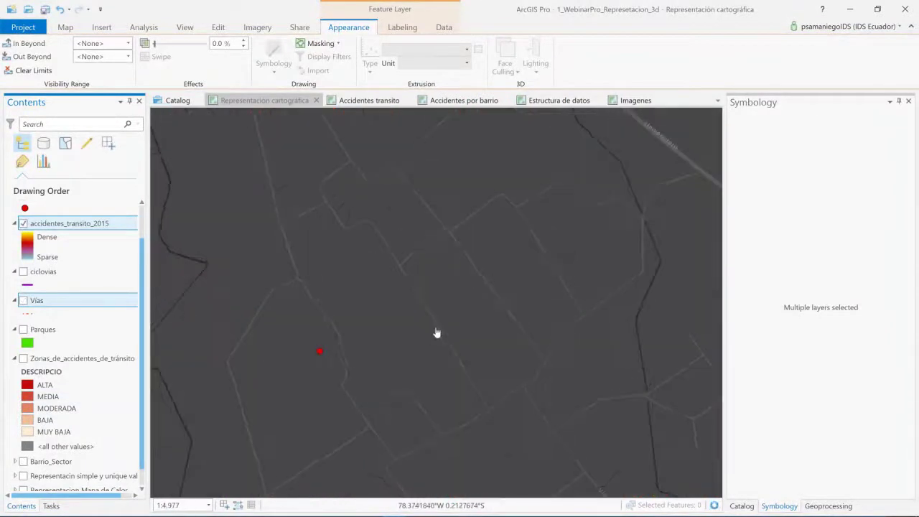
scroll(452, 325, down, 1)
scroll(452, 325, down, 3)
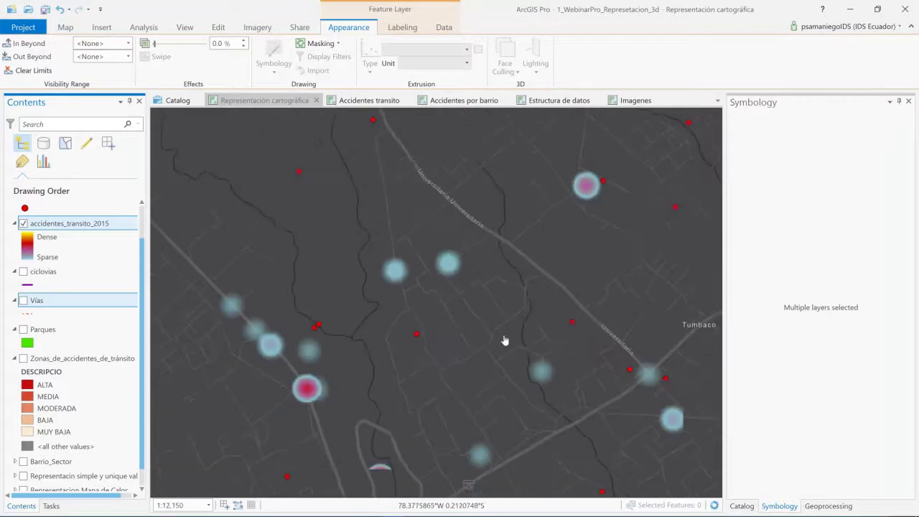
scroll(504, 340, down, 3)
scroll(528, 366, down, 3)
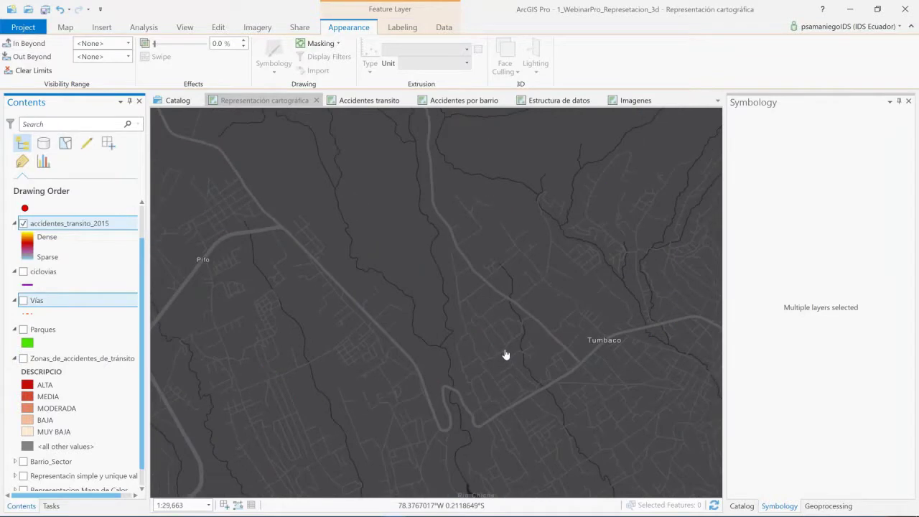
scroll(506, 354, down, 3)
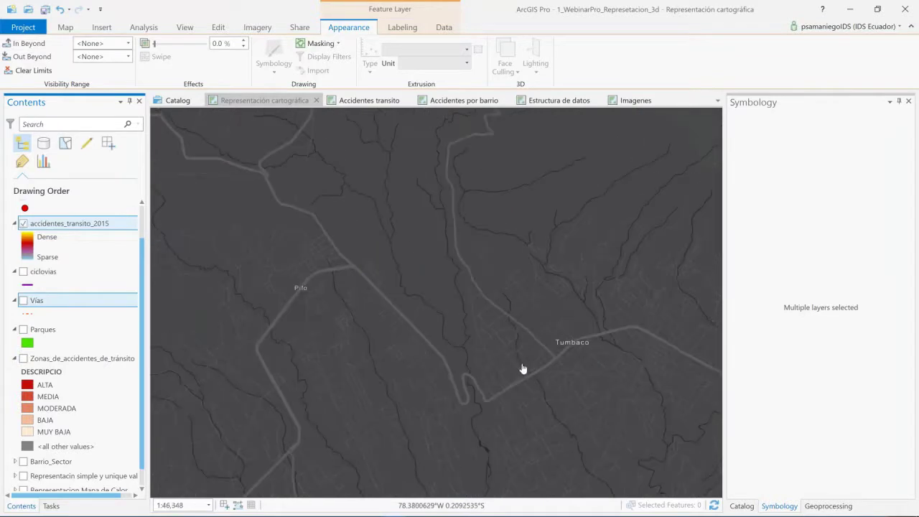
right_click(75, 223)
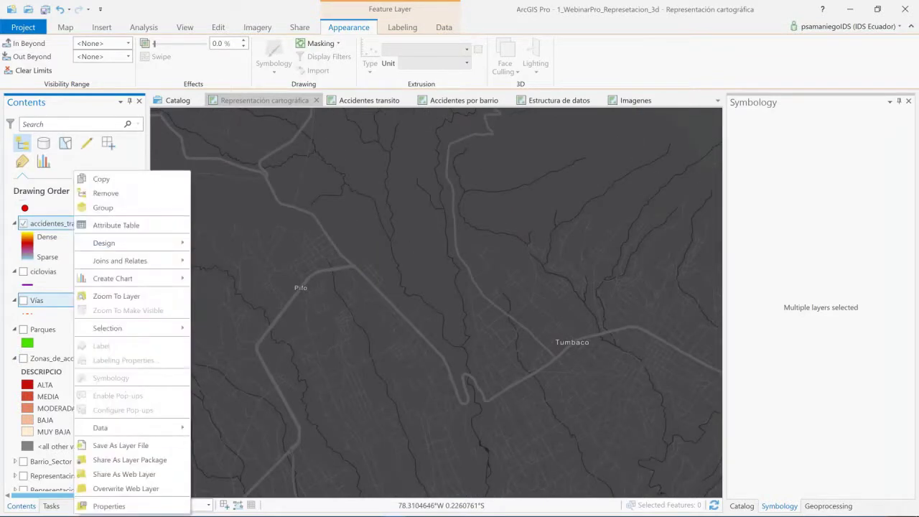
click(152, 507)
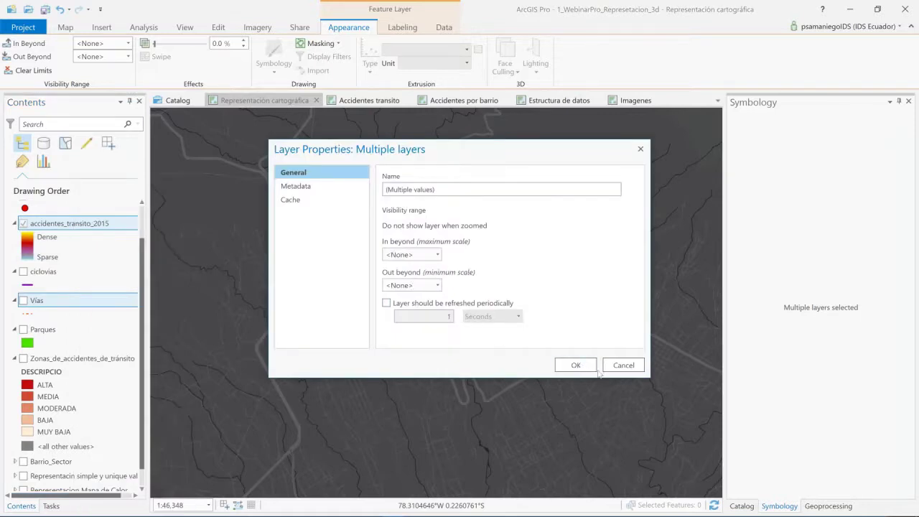
click(576, 365)
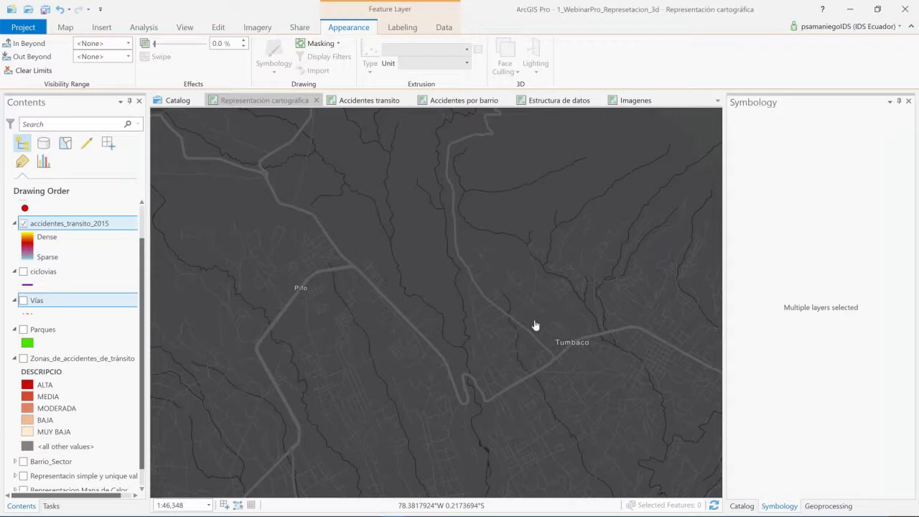
scroll(535, 323, up, 2)
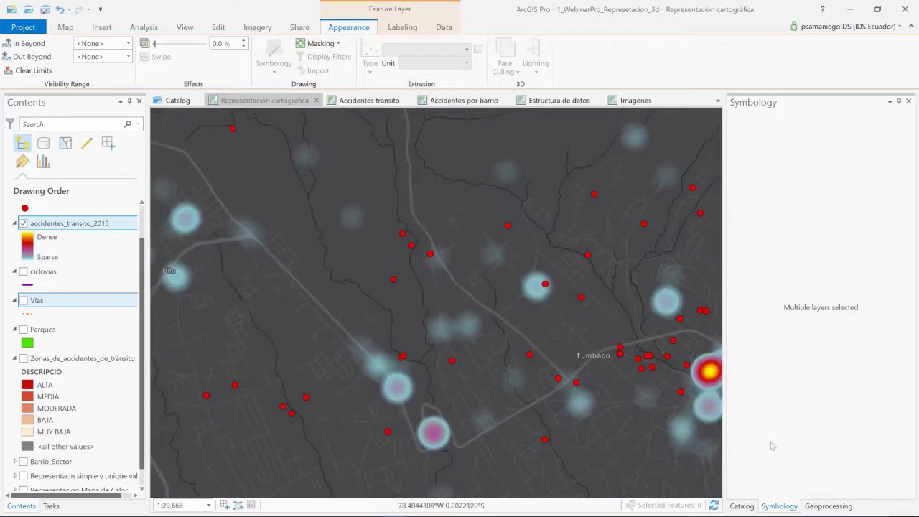
click(69, 224)
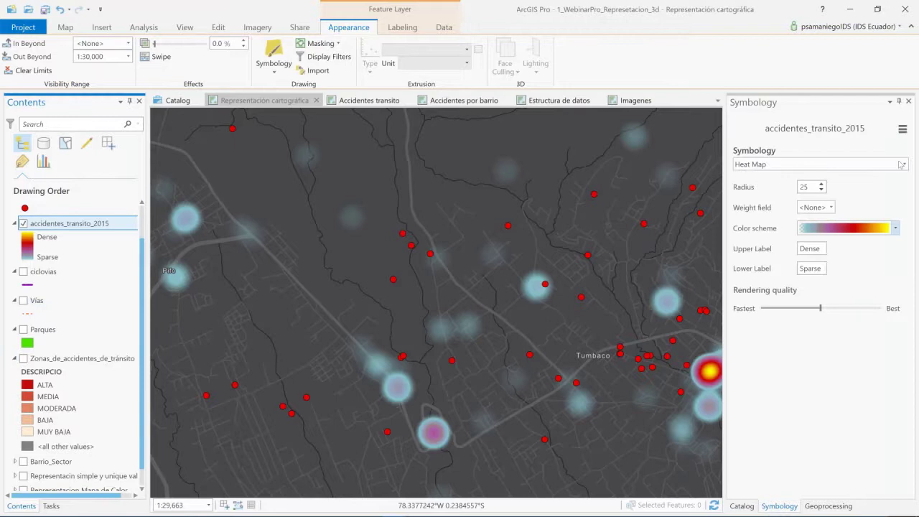
click(903, 132)
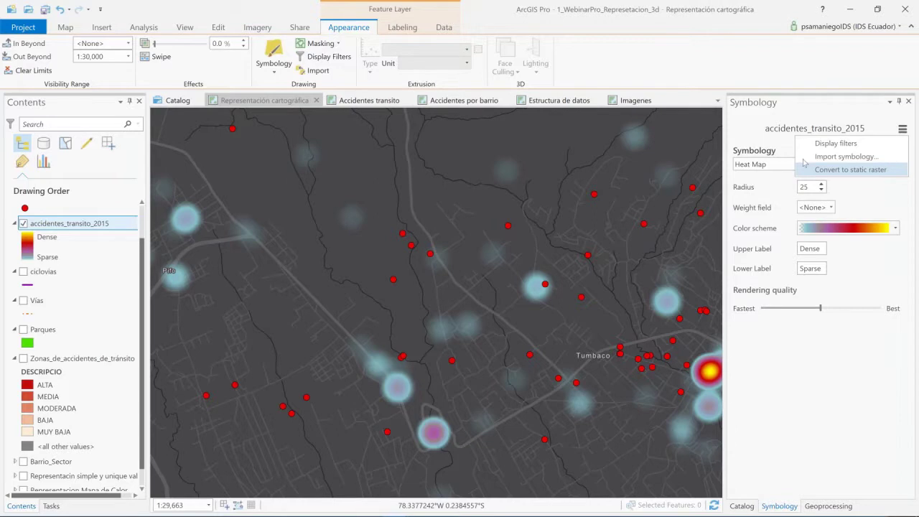
key(Escape)
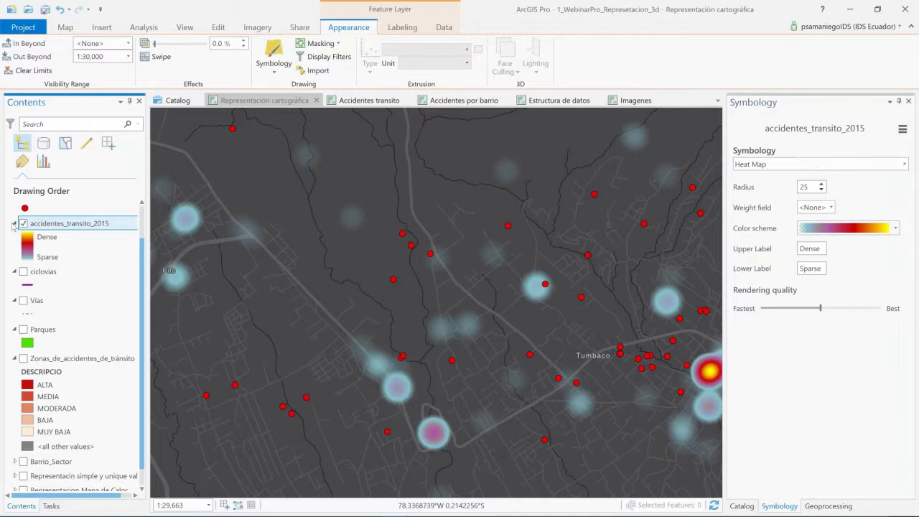
click(14, 223)
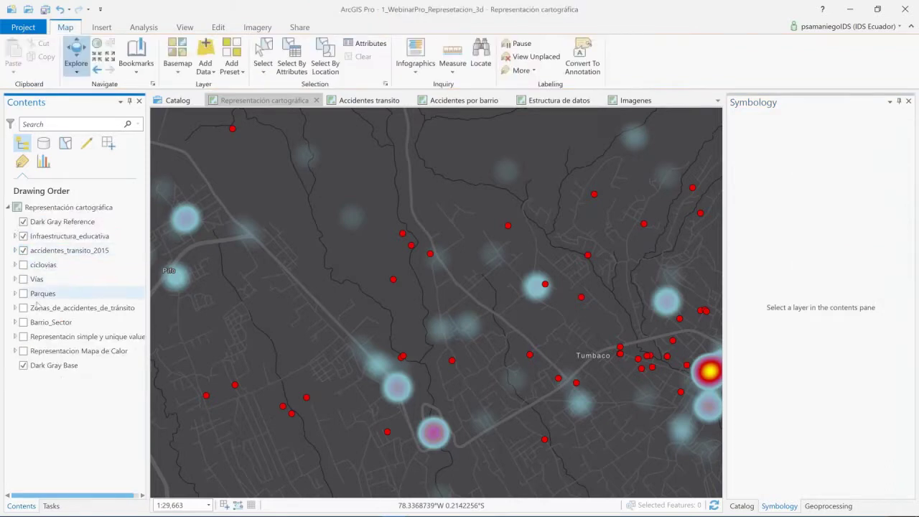
- Show the Representación simple group instead of the point layers and zoom to its extent
click(23, 336)
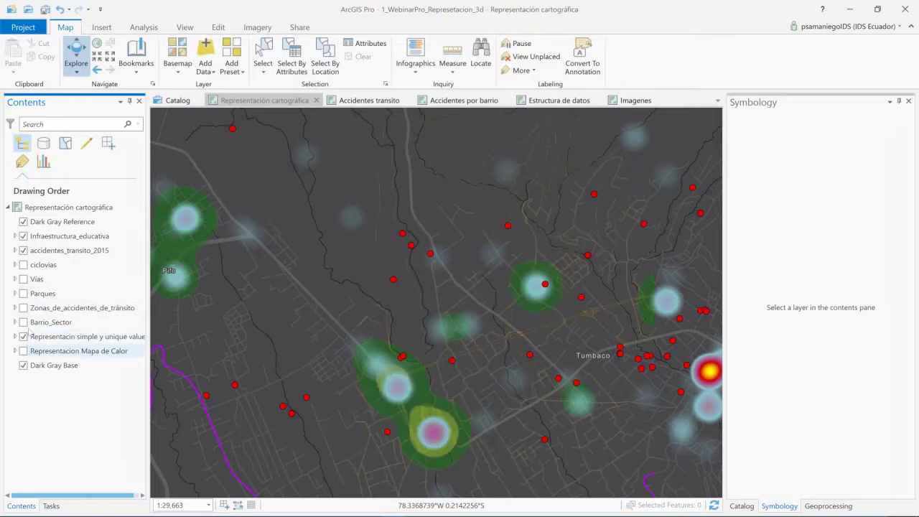
click(23, 235)
click(24, 250)
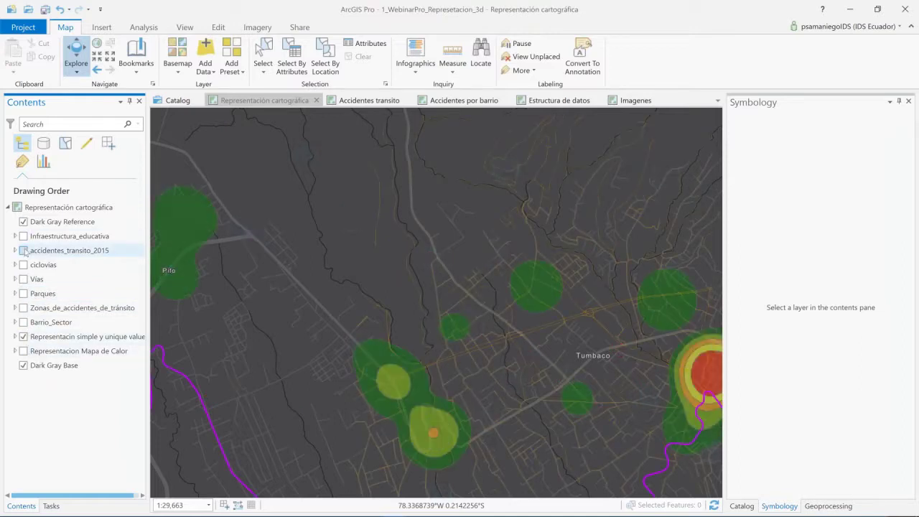
right_click(65, 336)
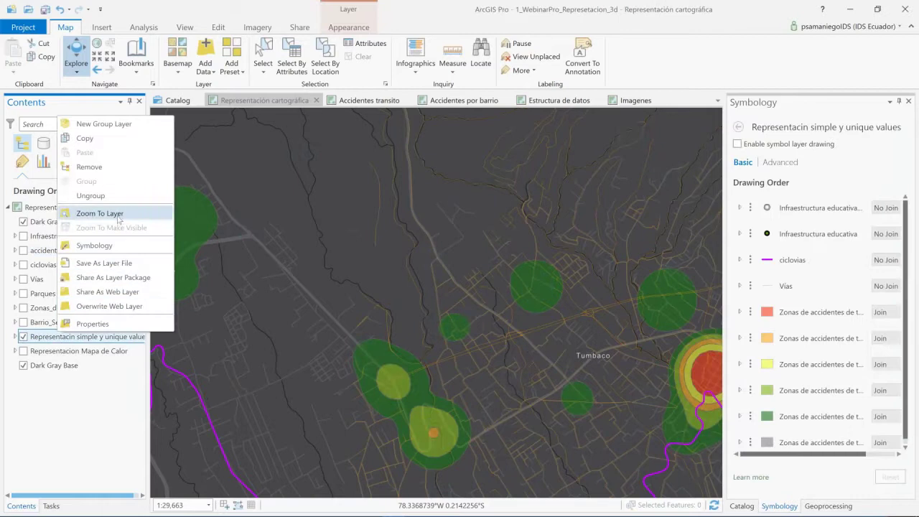
click(117, 217)
click(117, 215)
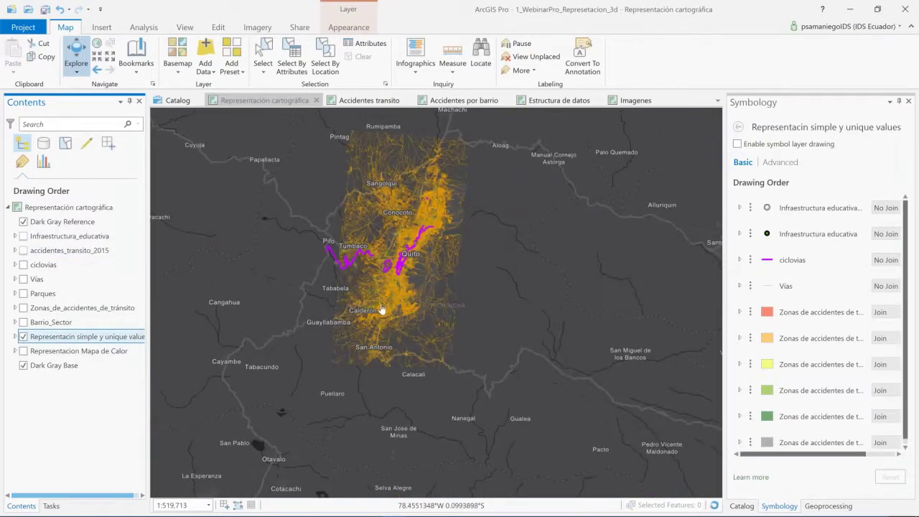
scroll(382, 309, up, 1)
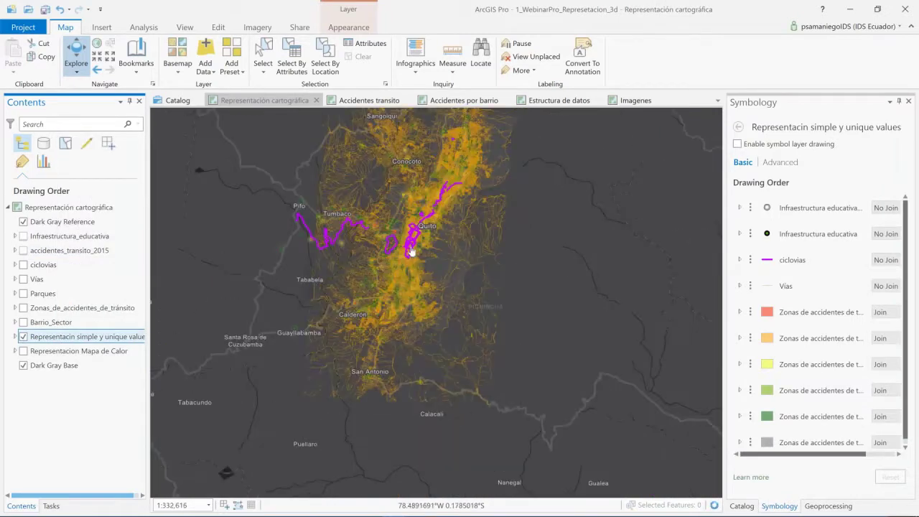
scroll(411, 250, up, 2)
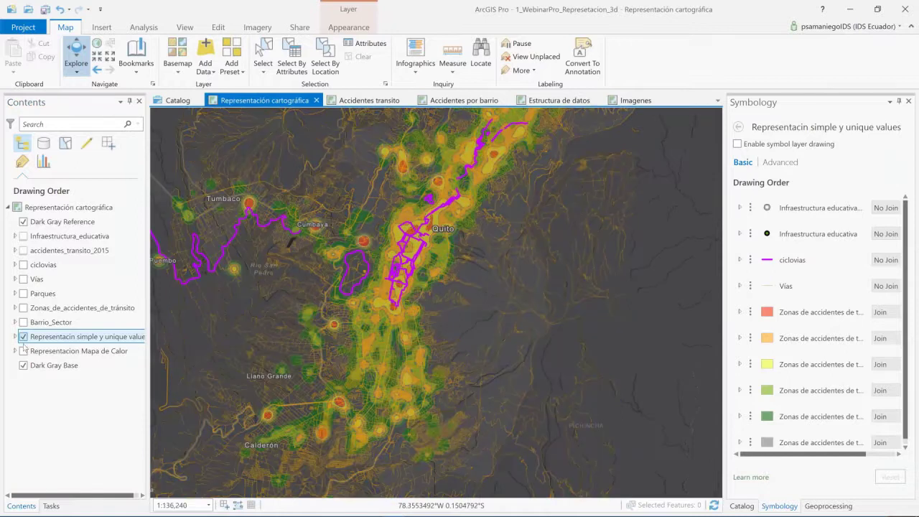
- Set the Vías roads sublayer to 37% transparency and recentre the map on Quito
click(15, 336)
click(43, 393)
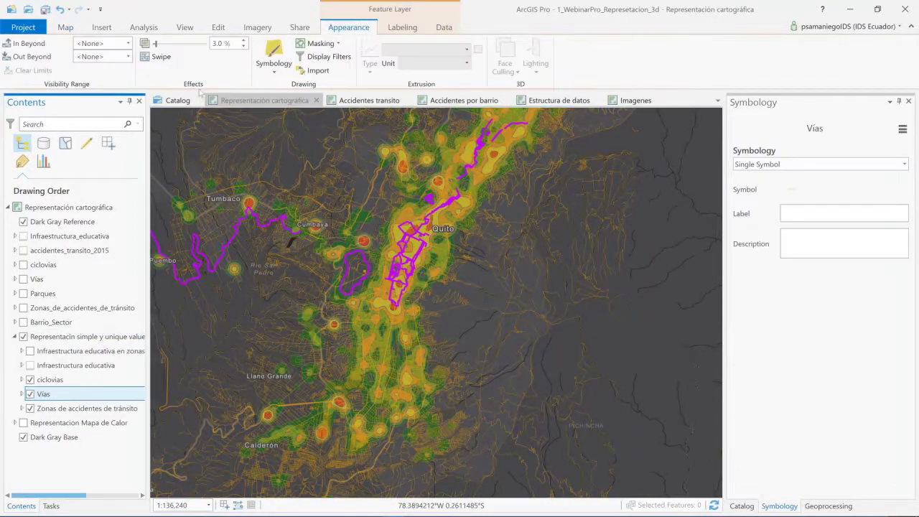
click(165, 45)
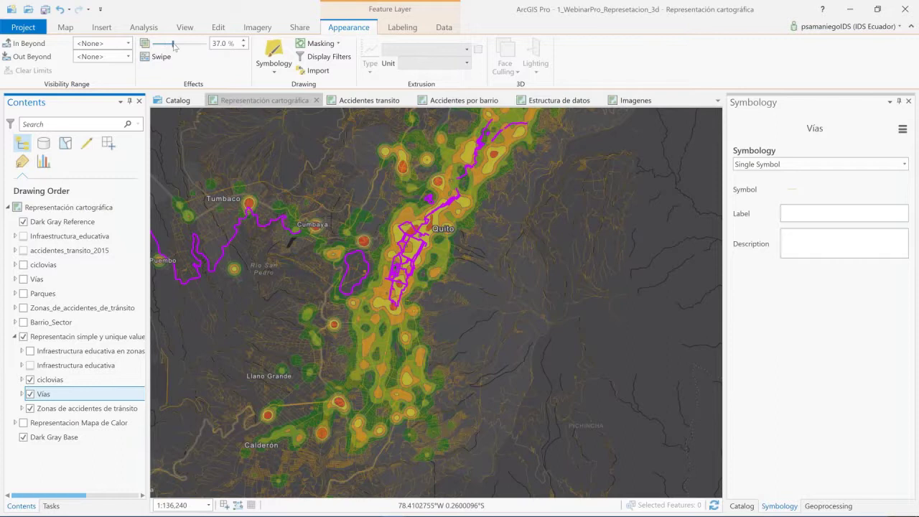
drag(407, 308, 387, 422)
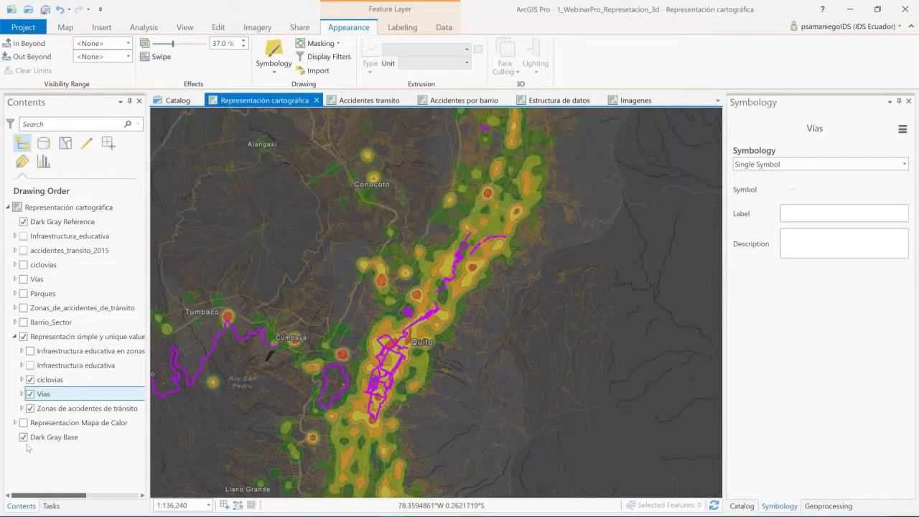
- Preview the Mapa de Calor group, zooming to its accidentes_transito_2015 points
click(23, 337)
click(24, 423)
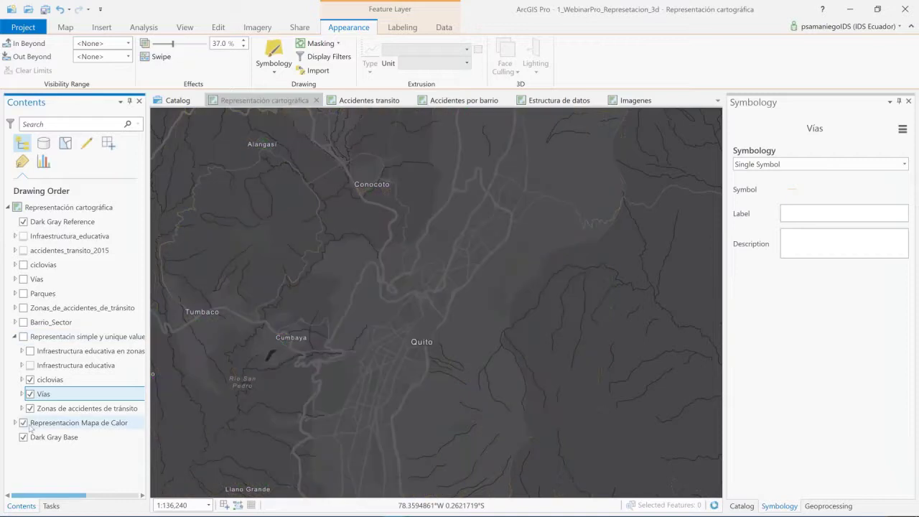
right_click(65, 421)
click(115, 299)
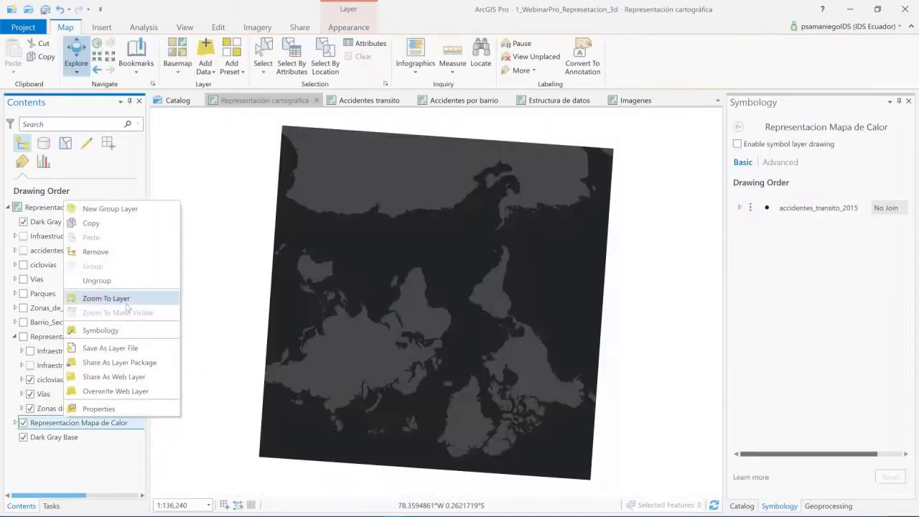
scroll(413, 325, up, 1)
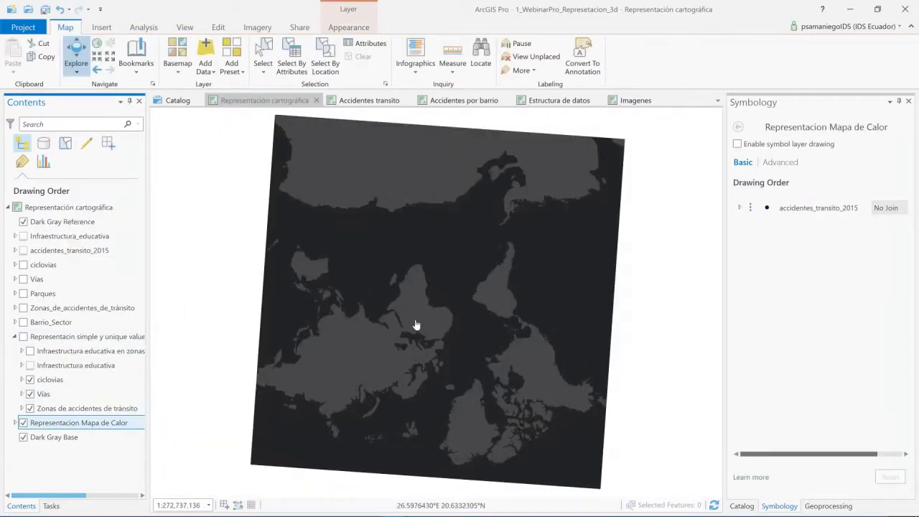
scroll(415, 325, up, 1)
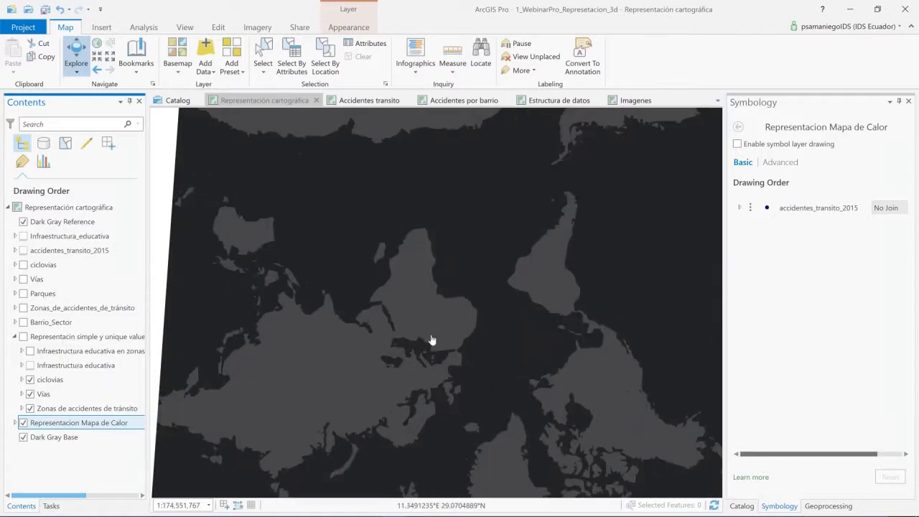
scroll(432, 339, up, 1)
click(14, 423)
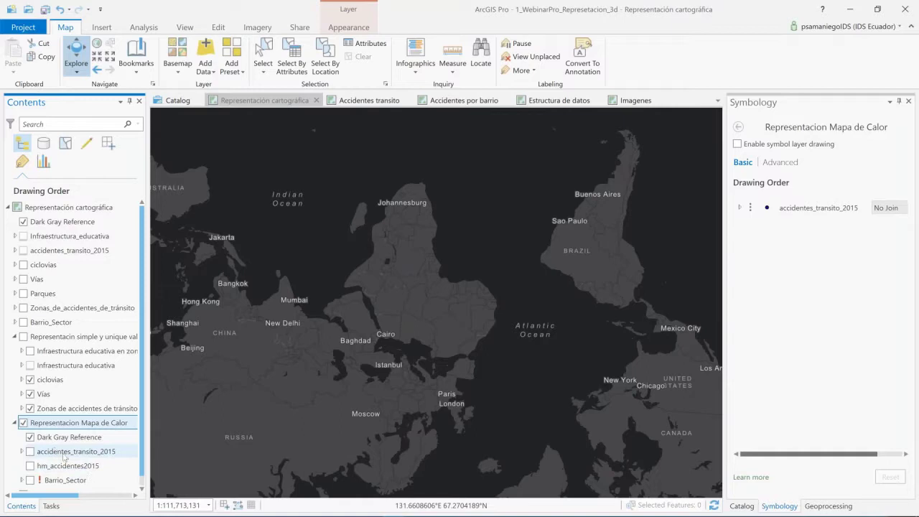
click(29, 451)
right_click(71, 455)
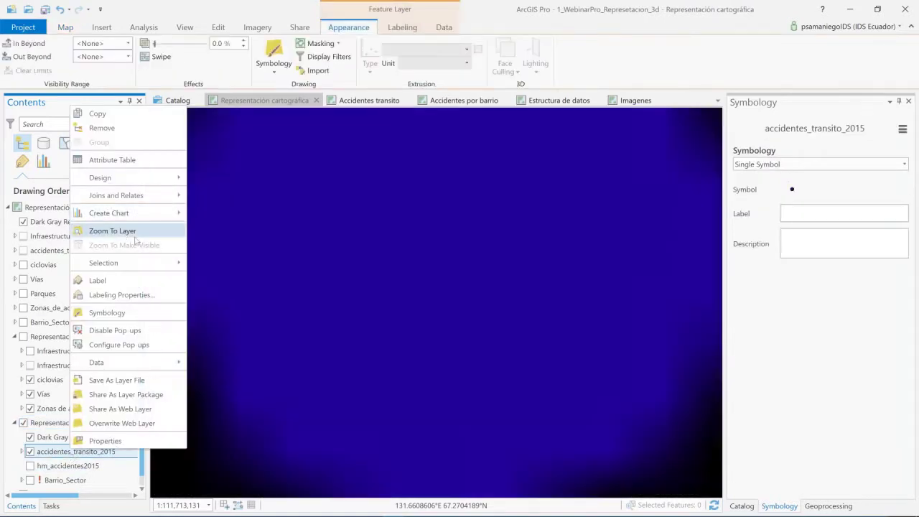
click(134, 234)
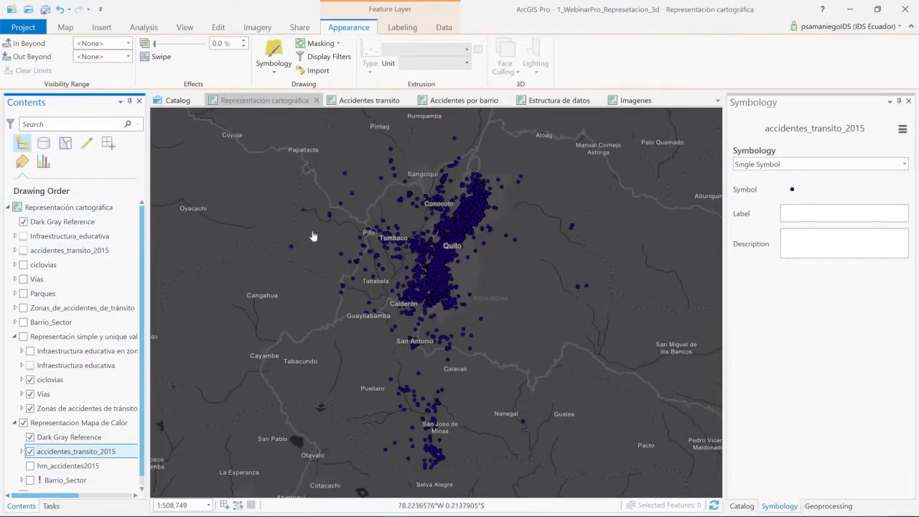
scroll(86, 359, down, 1)
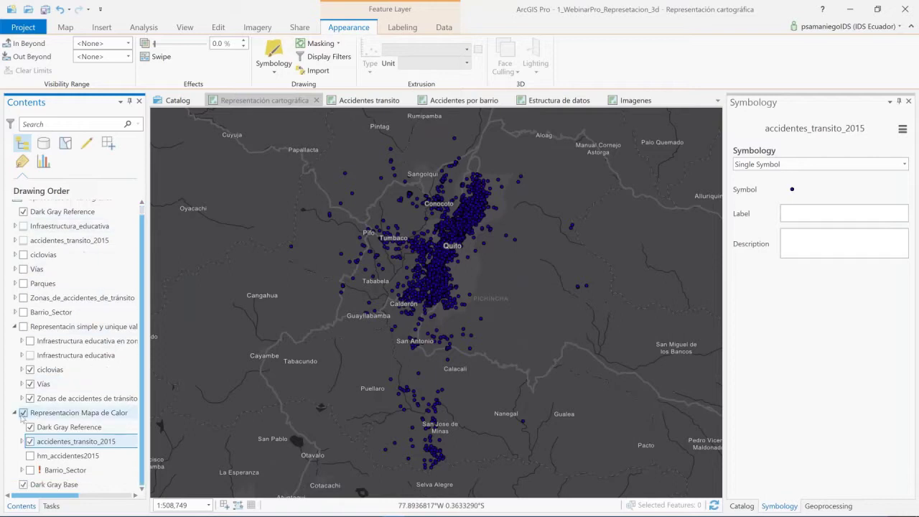
- Restore the Representación simple group and switch to the Accidentes transito map
click(22, 412)
click(23, 326)
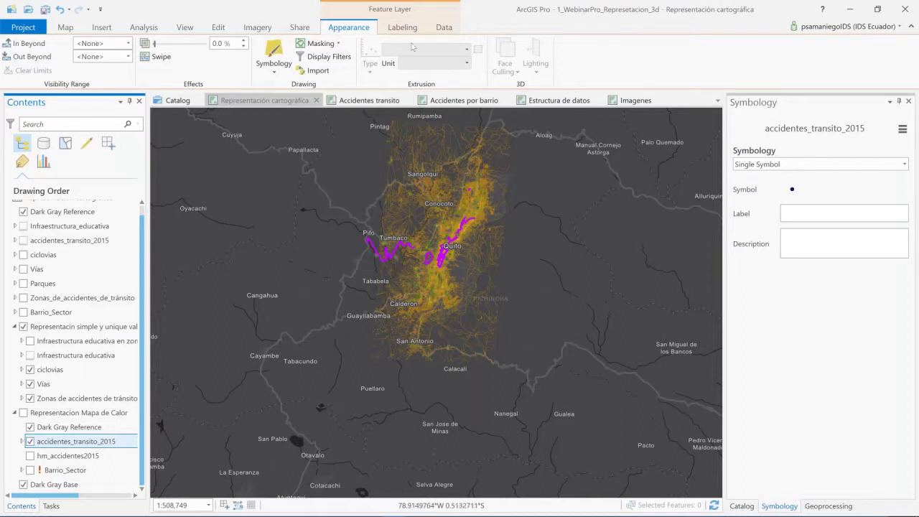
click(360, 103)
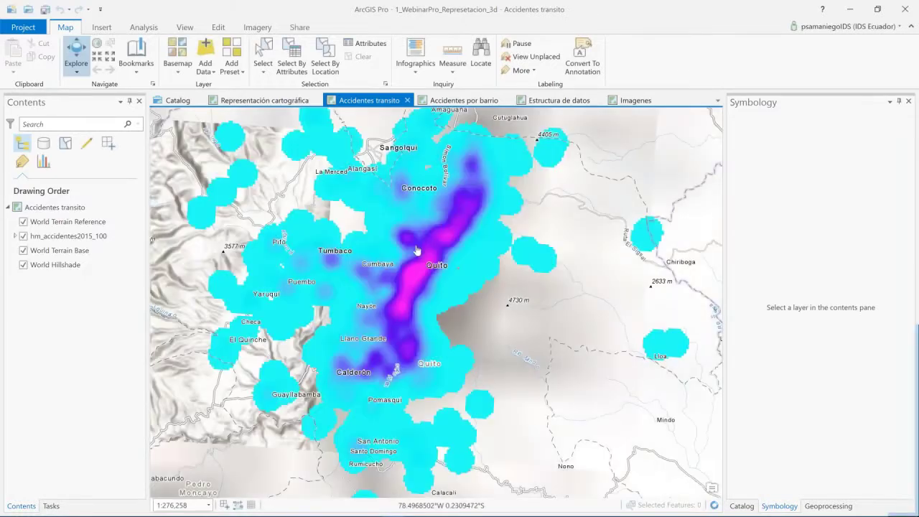
- Convert the Accidentes transito map into a global 3D scene
drag(417, 250, 461, 270)
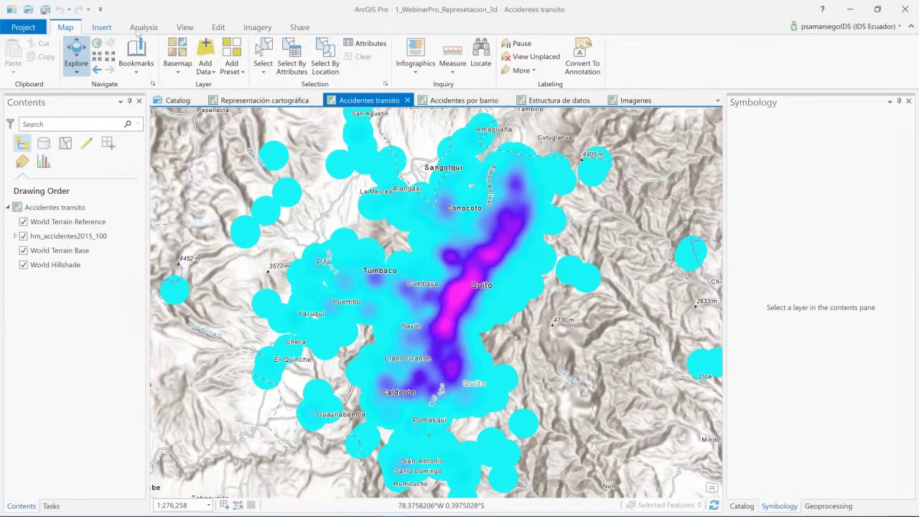
click(188, 30)
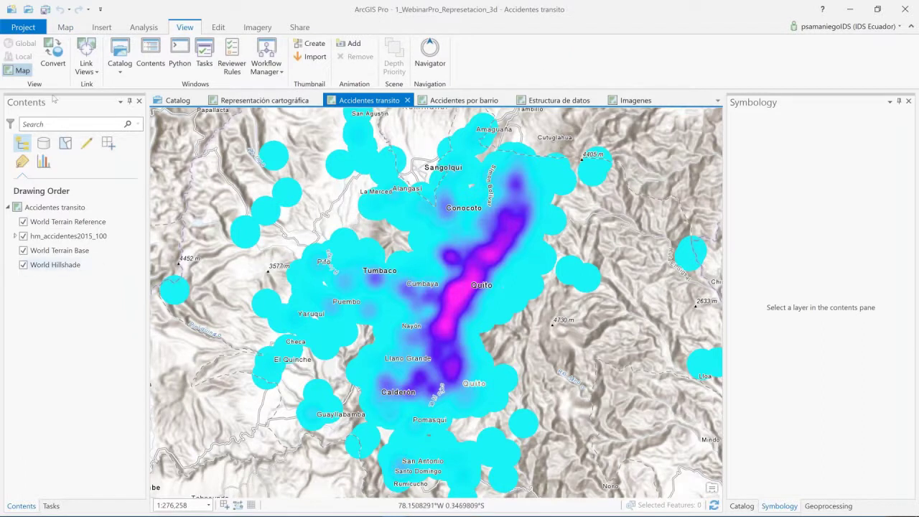
click(56, 53)
click(78, 102)
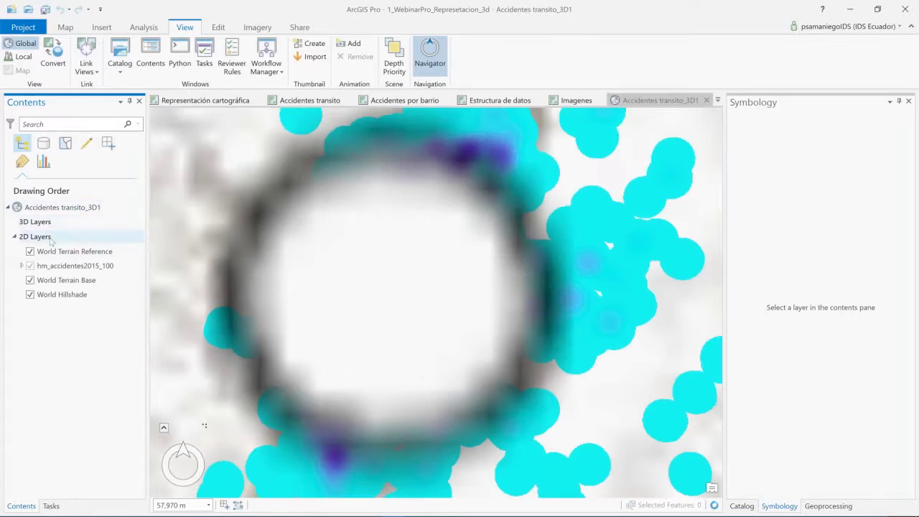
- Turn off both the World Terrain Base and World Terrain Reference layers in the new scene
click(52, 238)
click(56, 223)
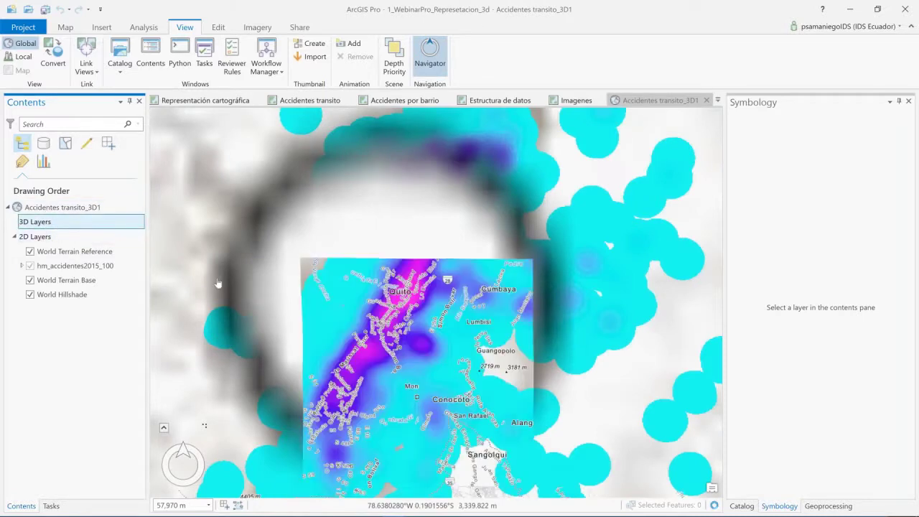
click(30, 280)
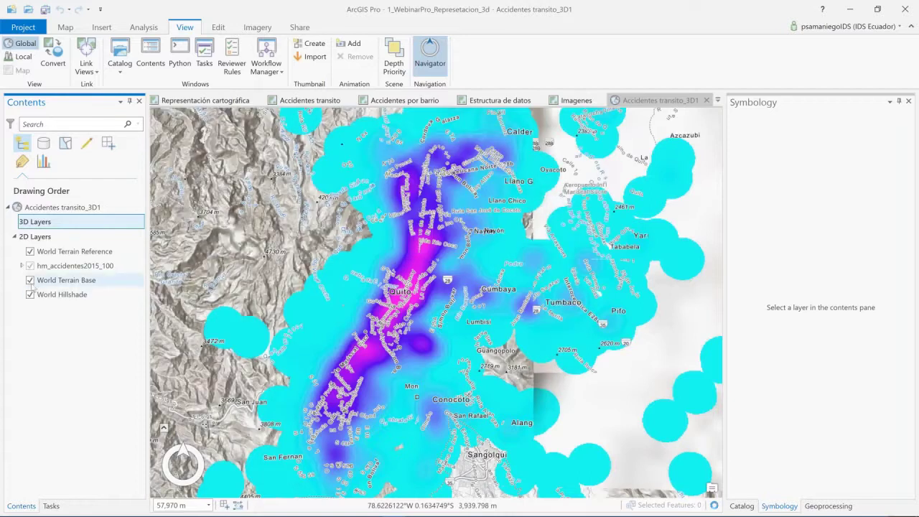
click(30, 251)
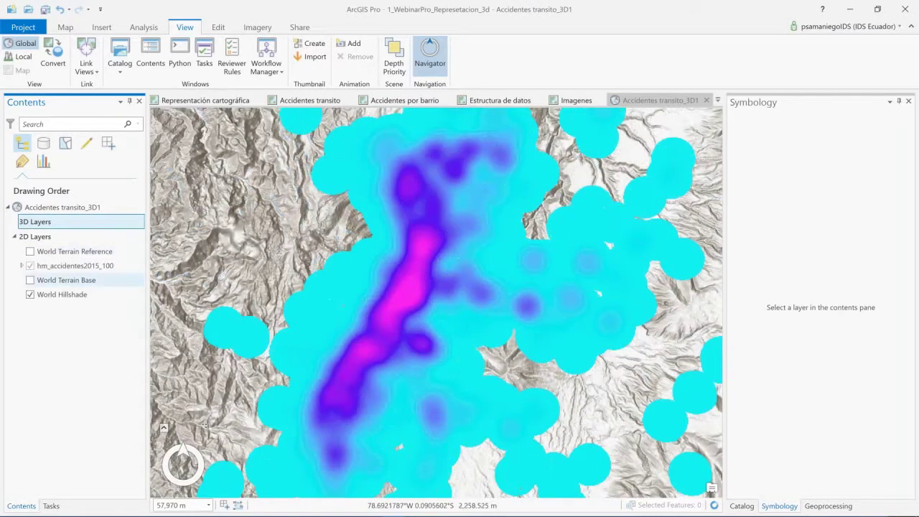
click(48, 214)
- In scene properties, replace WorldElevation3D with the hm_accidentes2015_100 raster from the project geodatabase
right_click(50, 212)
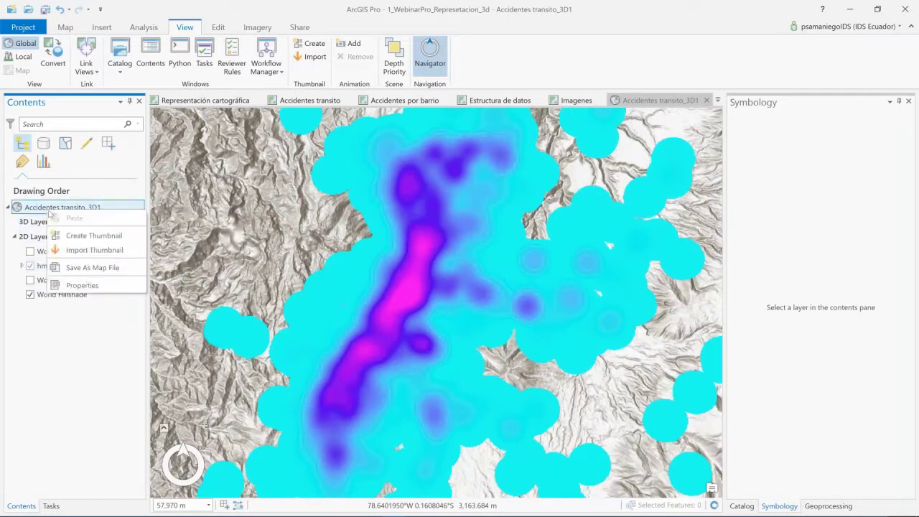
click(83, 285)
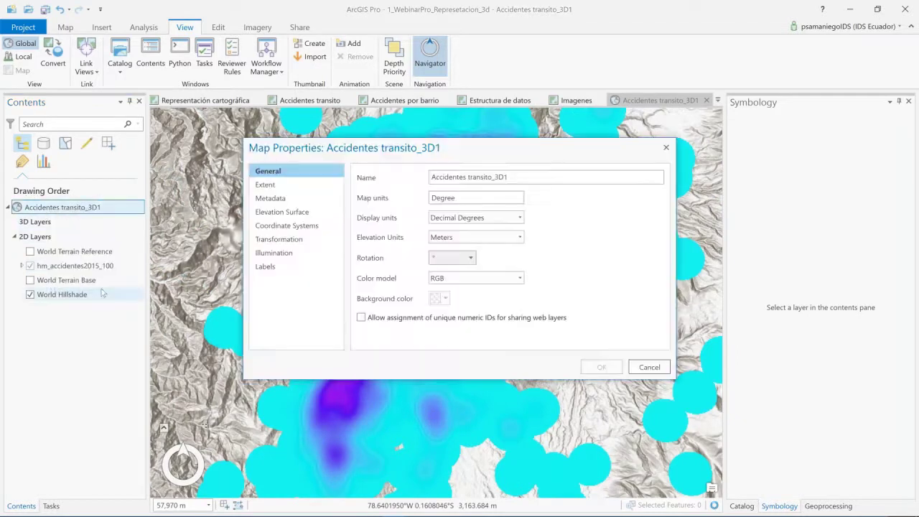
click(336, 213)
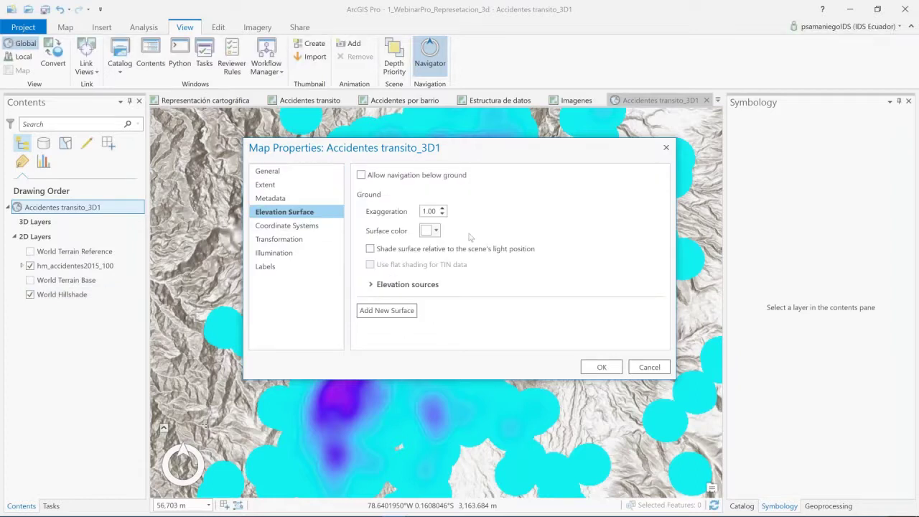
click(492, 290)
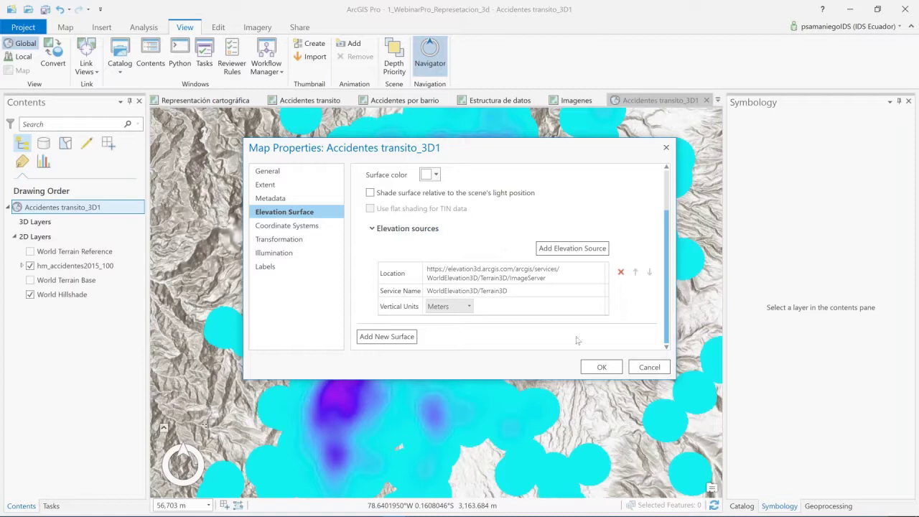
click(621, 271)
click(597, 306)
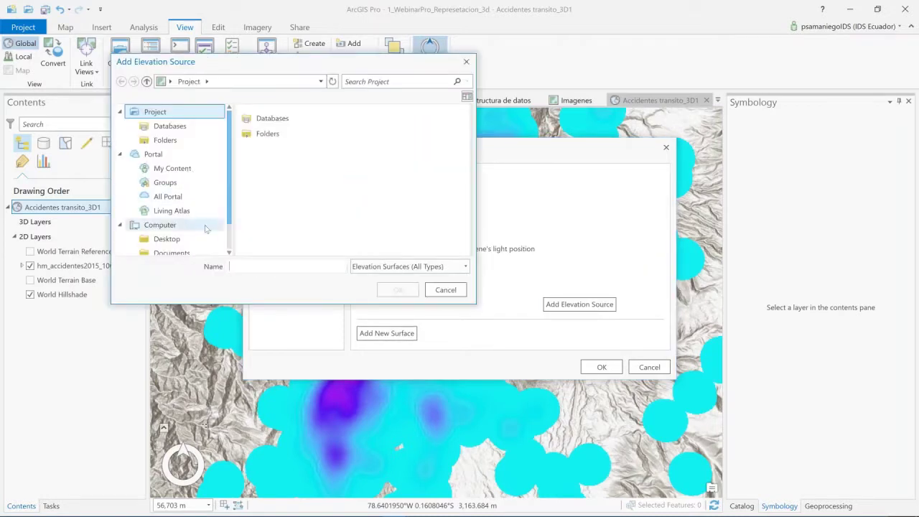
double_click(265, 120)
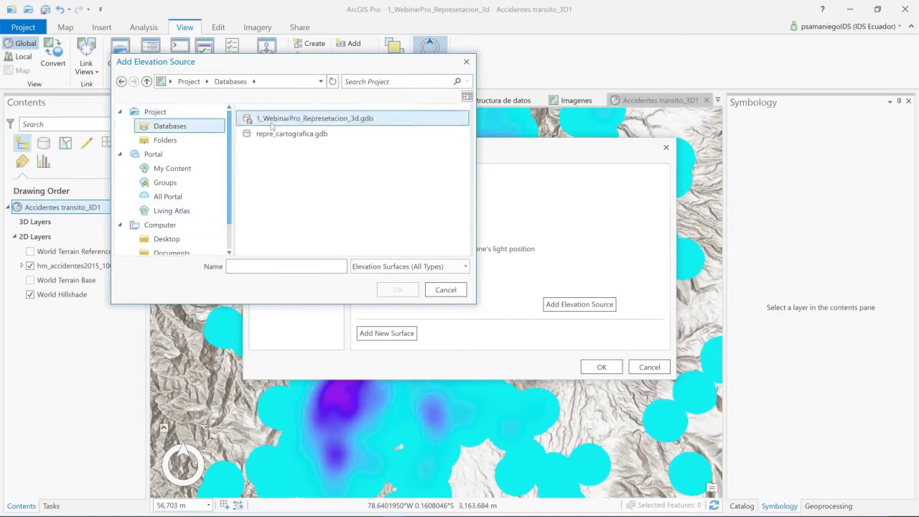
double_click(324, 120)
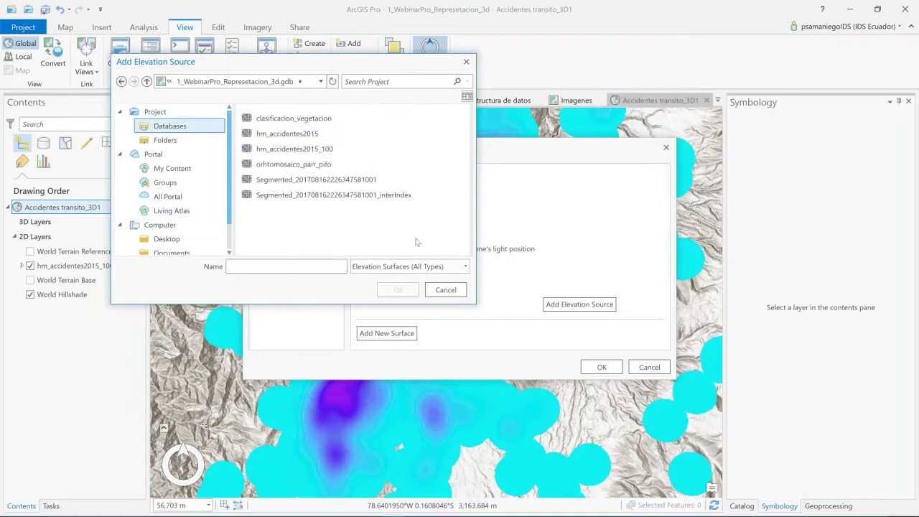
click(307, 148)
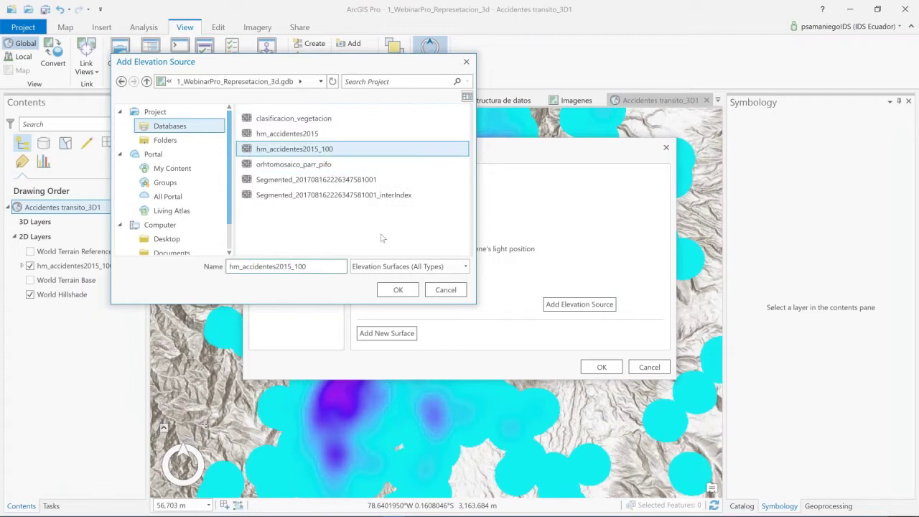
click(398, 290)
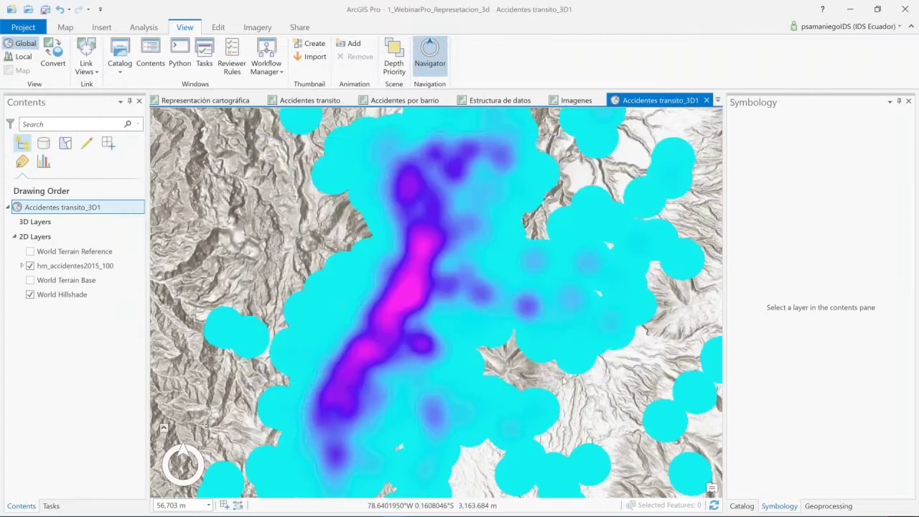
click(600, 368)
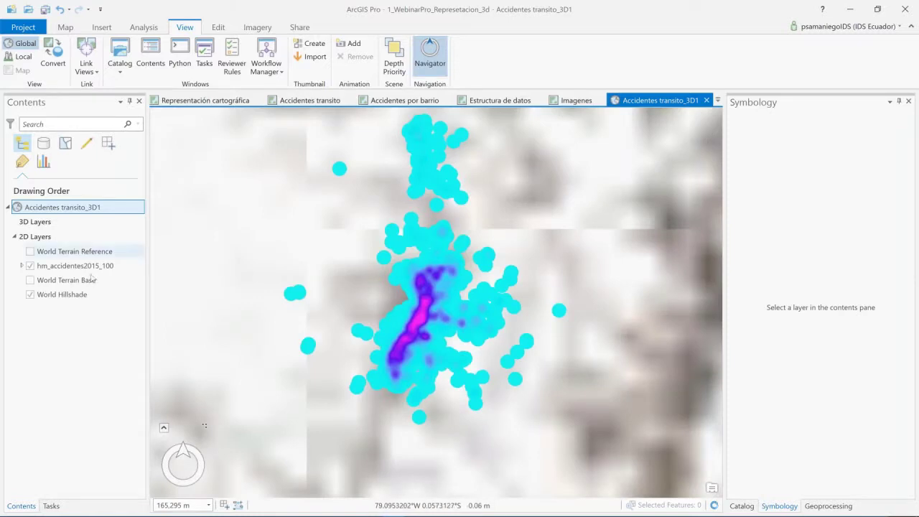
- Tilt, rotate, pan and zoom the scene to a near-horizontal view of the magenta heat-map peaks
mouse_move(450, 390)
mouse_down()
mouse_move(446, 362)
mouse_move(461, 402)
mouse_up()
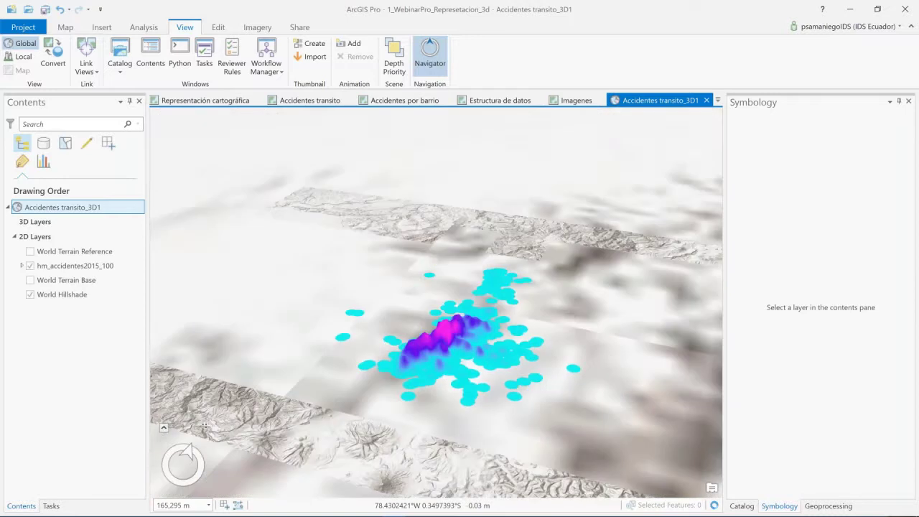
scroll(204, 426, up, 5)
drag(434, 328, 361, 320)
scroll(362, 320, up, 3)
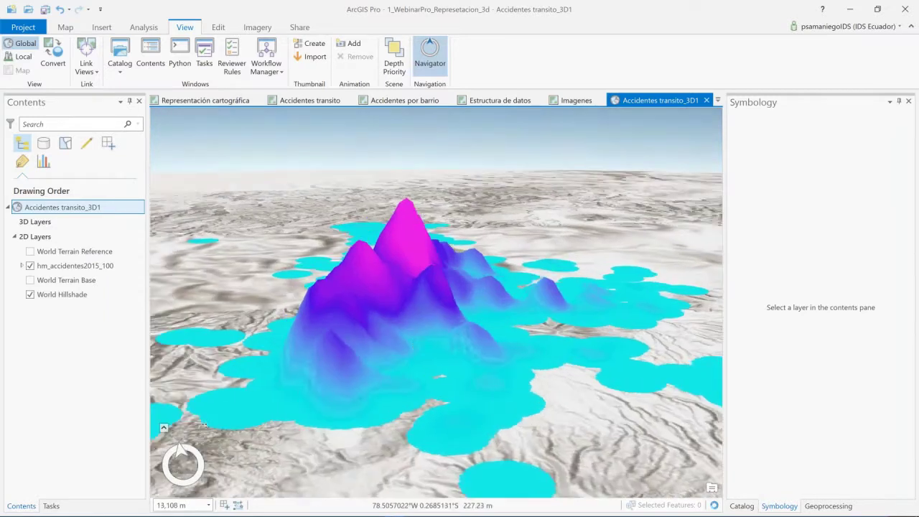
drag(412, 341, 277, 301)
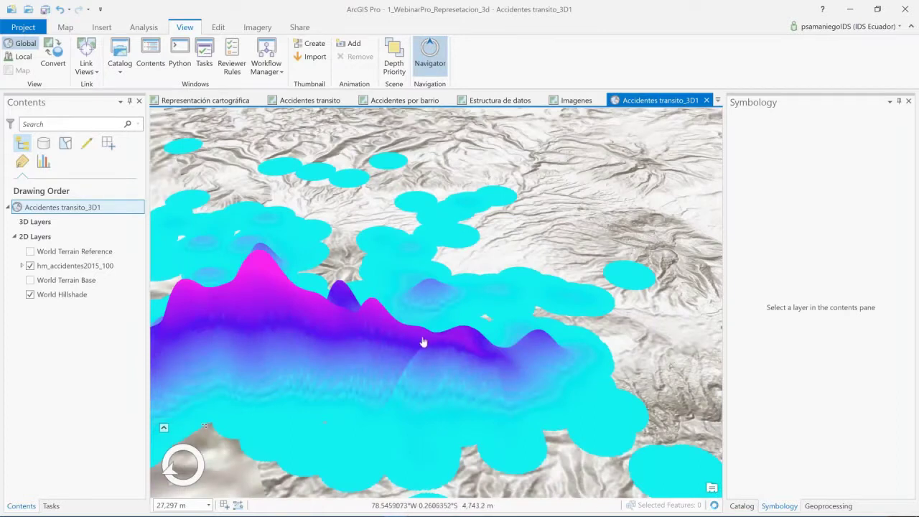
drag(419, 336, 510, 331)
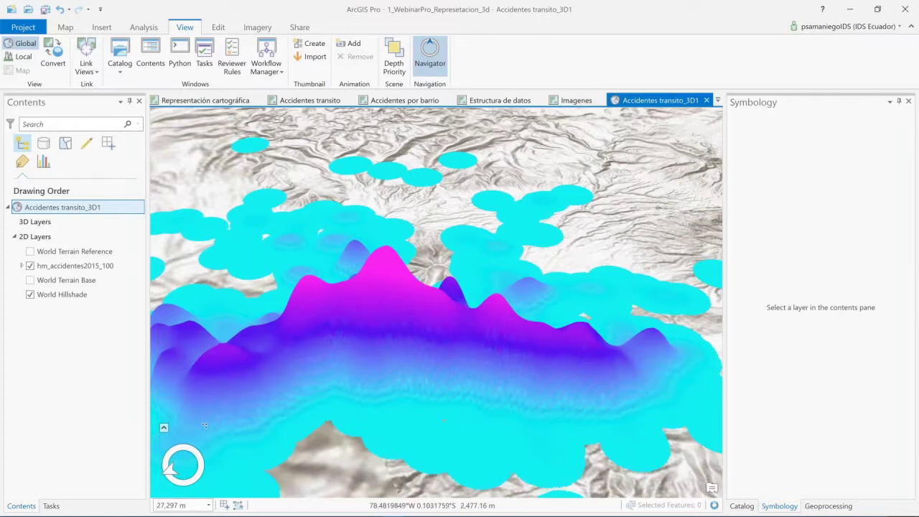
drag(429, 361, 647, 425)
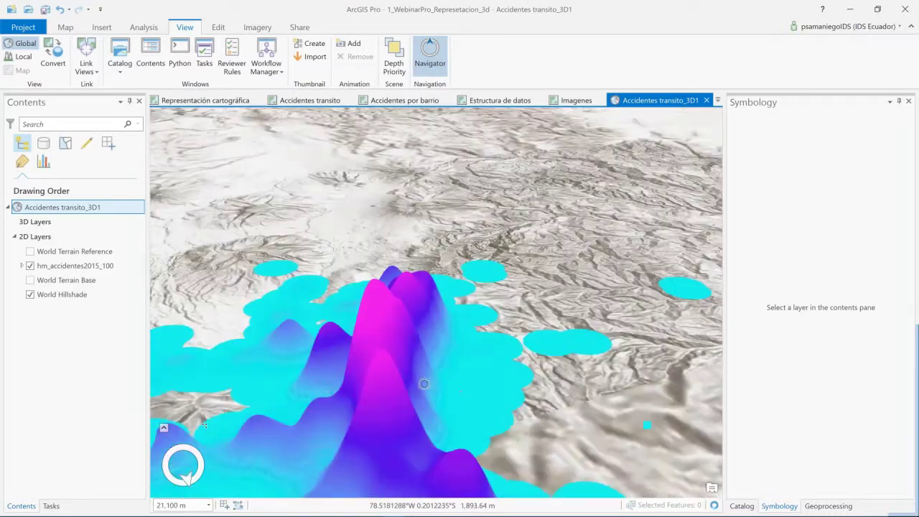
drag(424, 384, 469, 376)
scroll(466, 374, down, 3)
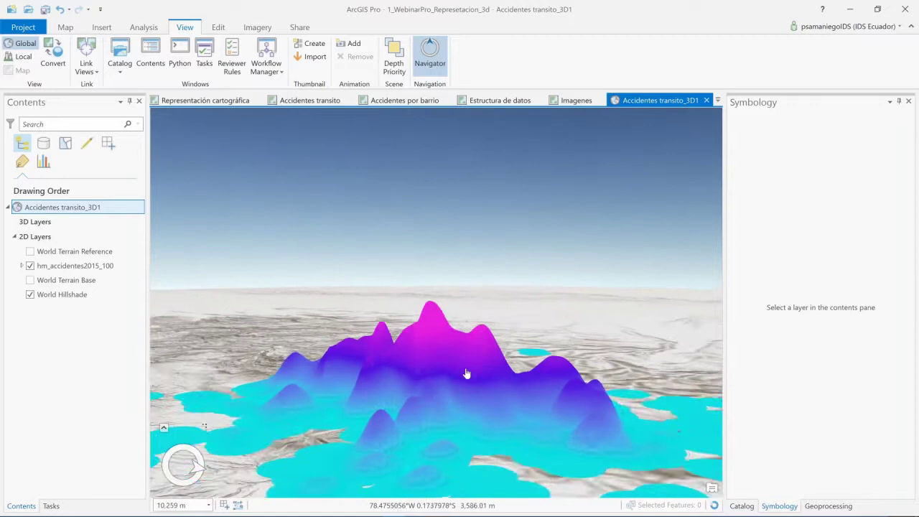
scroll(450, 404, up, 2)
scroll(429, 352, down, 1)
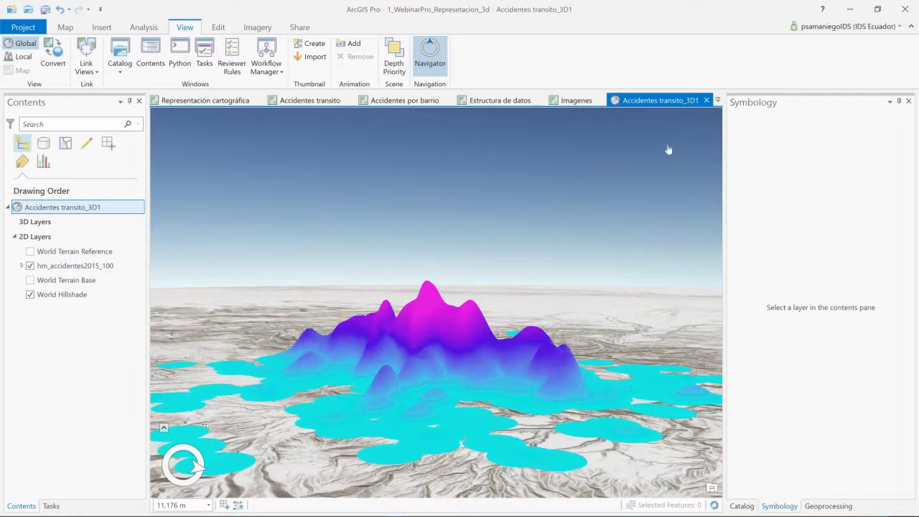
- Close the 3D scene, switch to the Accidentes por barrio map and browse the Analysis tools gallery
click(707, 101)
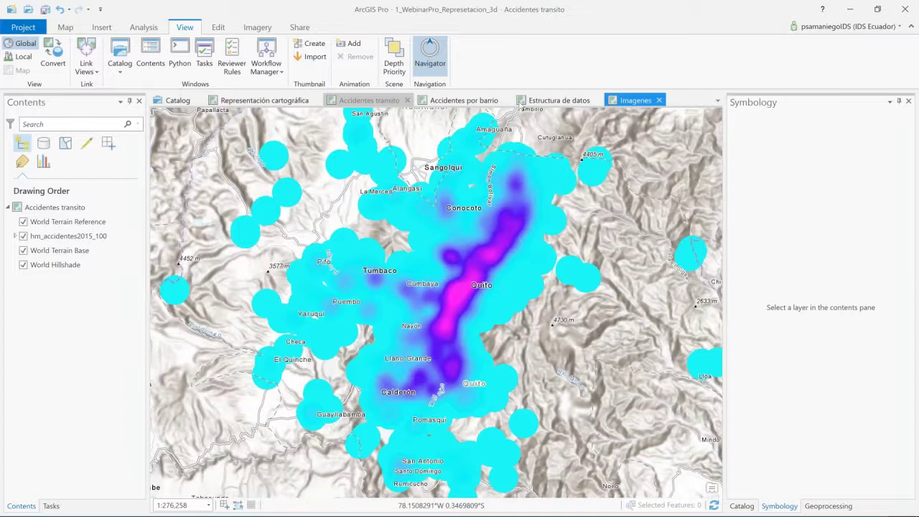
click(463, 100)
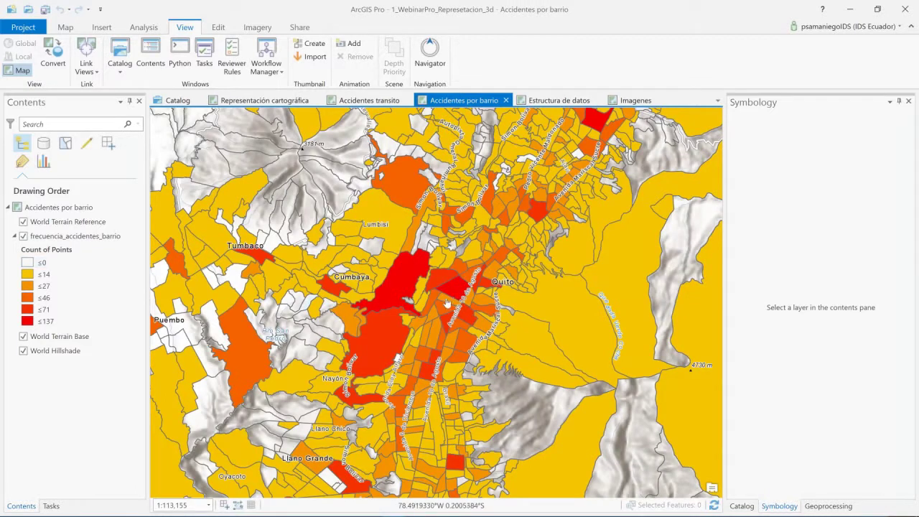
click(144, 29)
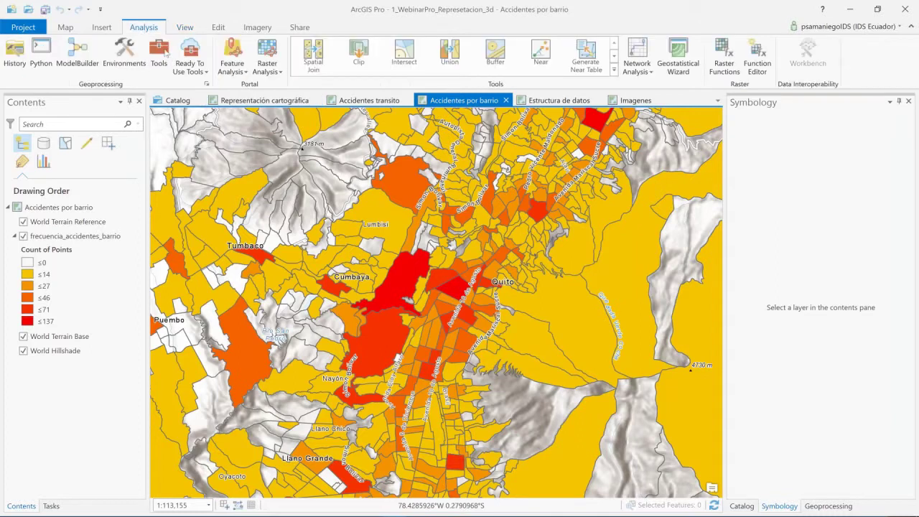
click(614, 72)
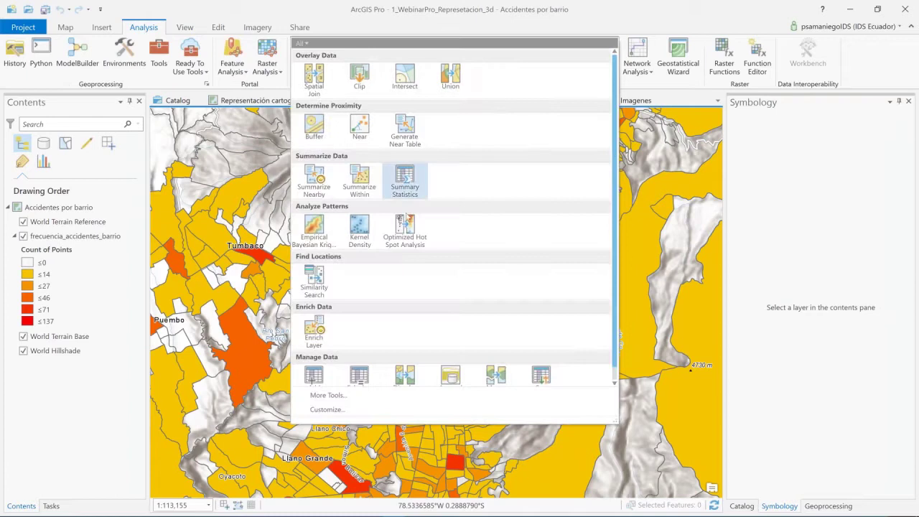
click(681, 92)
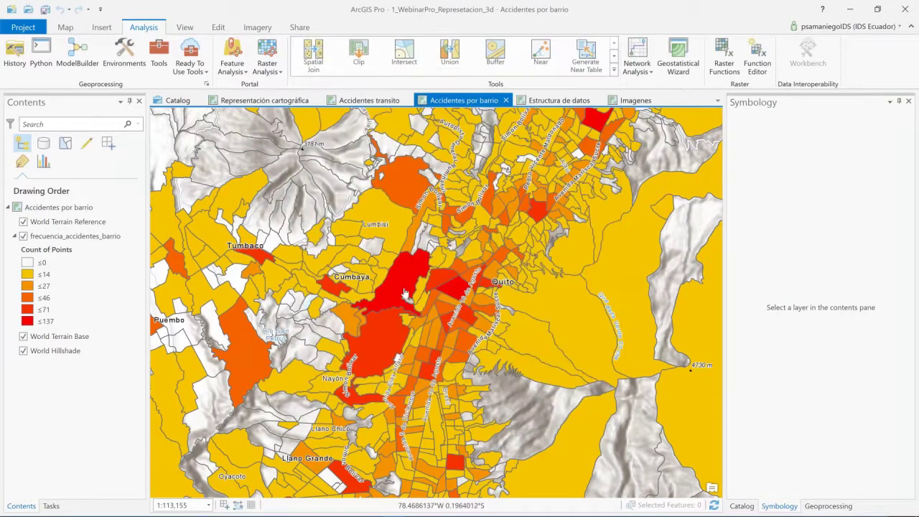
- Inspect a high-accident neighbourhood's pop-up showing Count of Points 121, then close it and zoom out
click(418, 308)
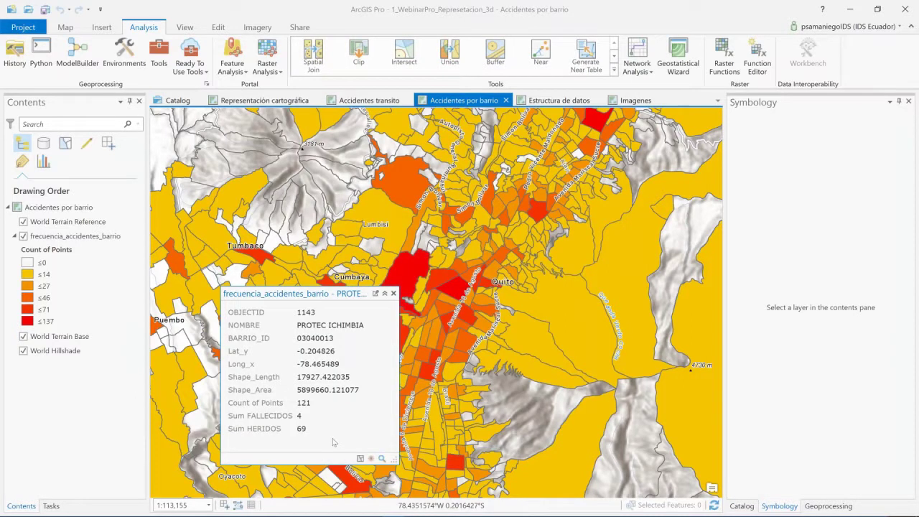
double_click(304, 402)
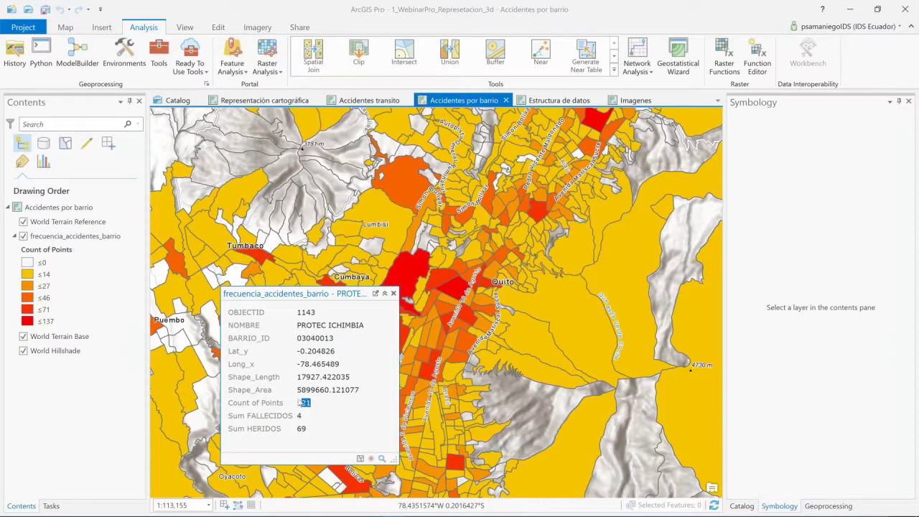
click(237, 406)
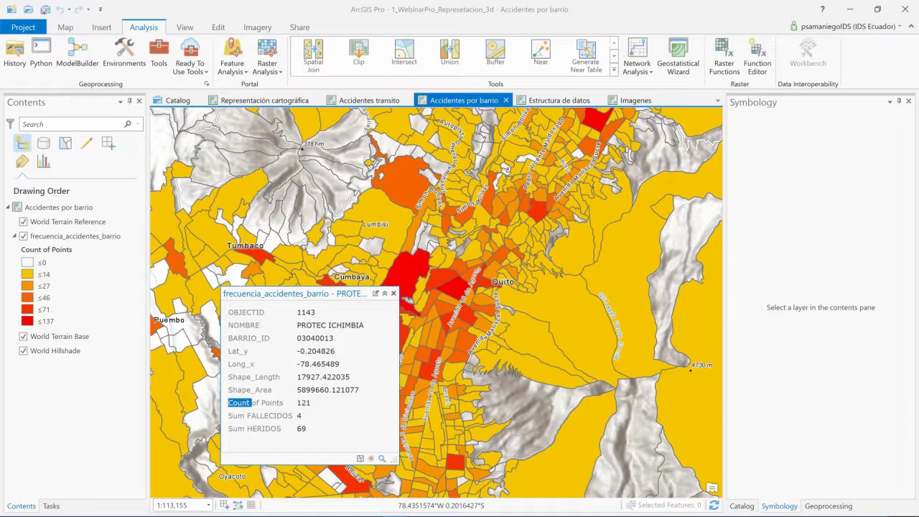
double_click(304, 403)
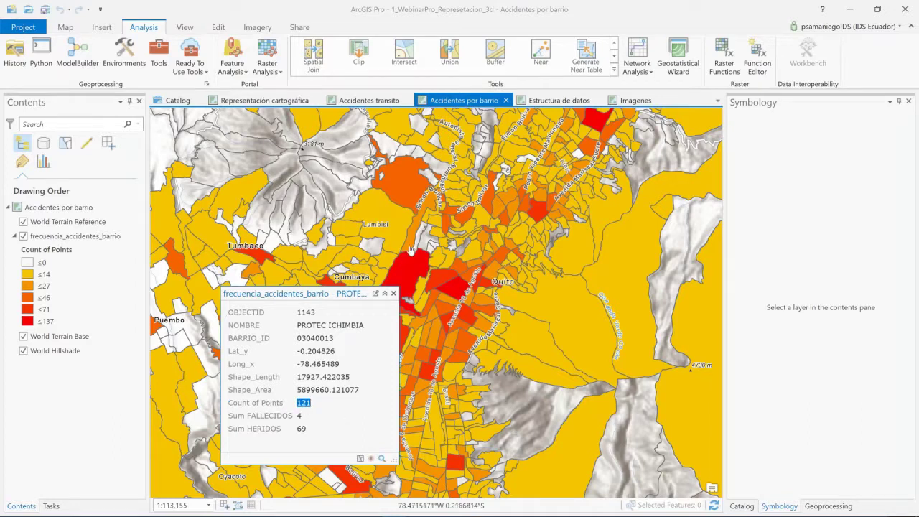
click(393, 292)
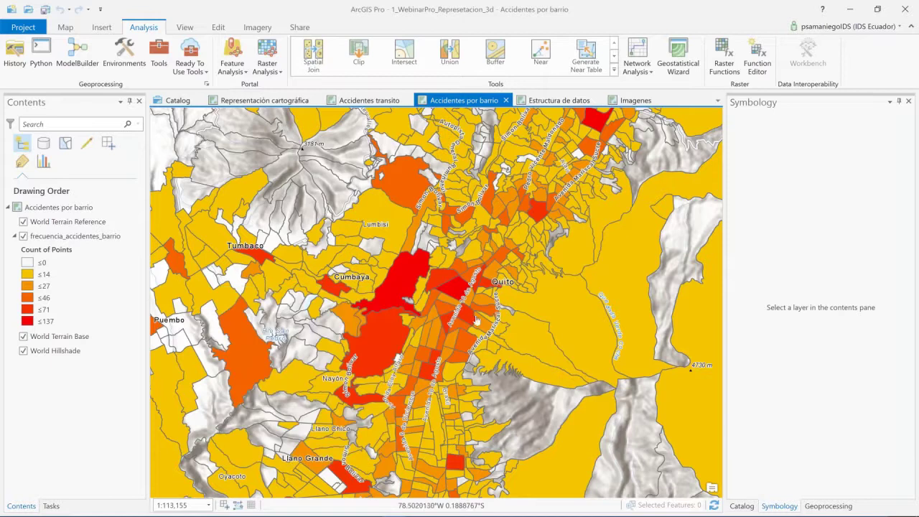
scroll(487, 288, down, 1)
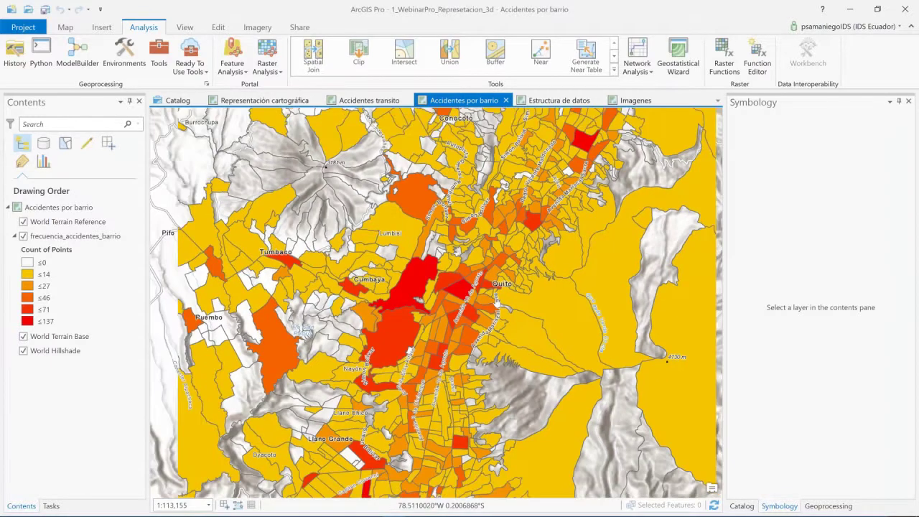
scroll(495, 302, down, 1)
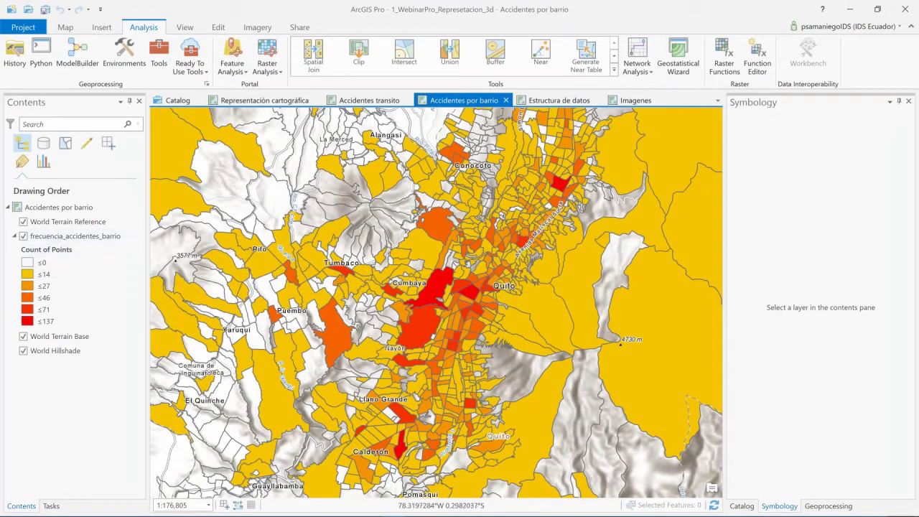
- Convert the Accidentes por barrio map into a 3D scene
click(185, 27)
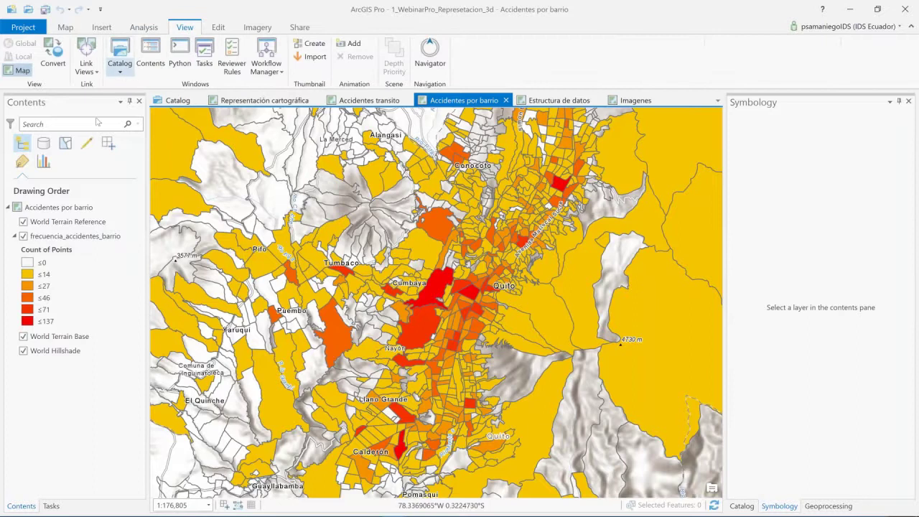
click(55, 51)
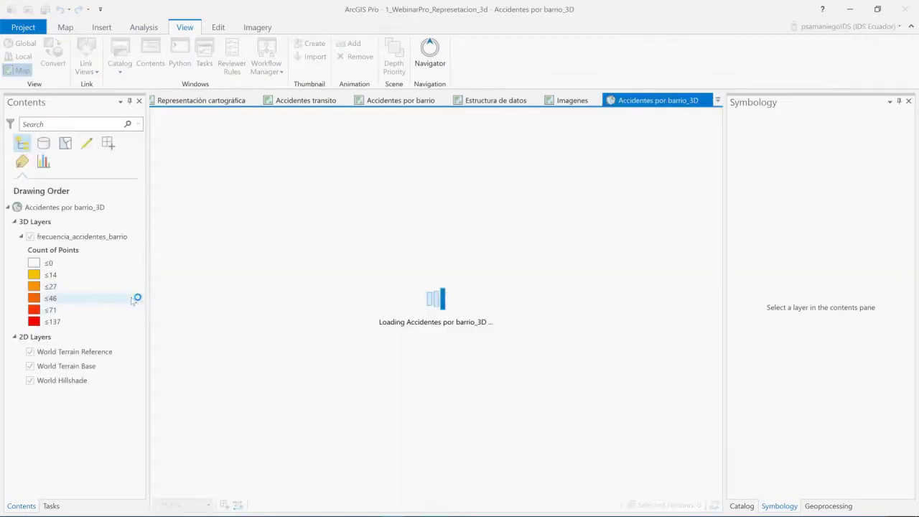
click(33, 223)
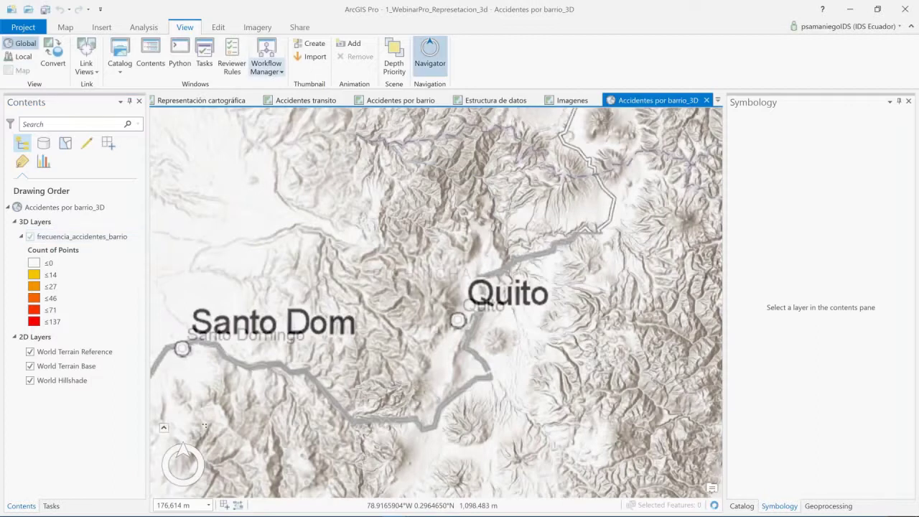
- Extrude the frecuencia_accidentes_barrio polygons from minimum height using [Point_Count]*10
click(70, 237)
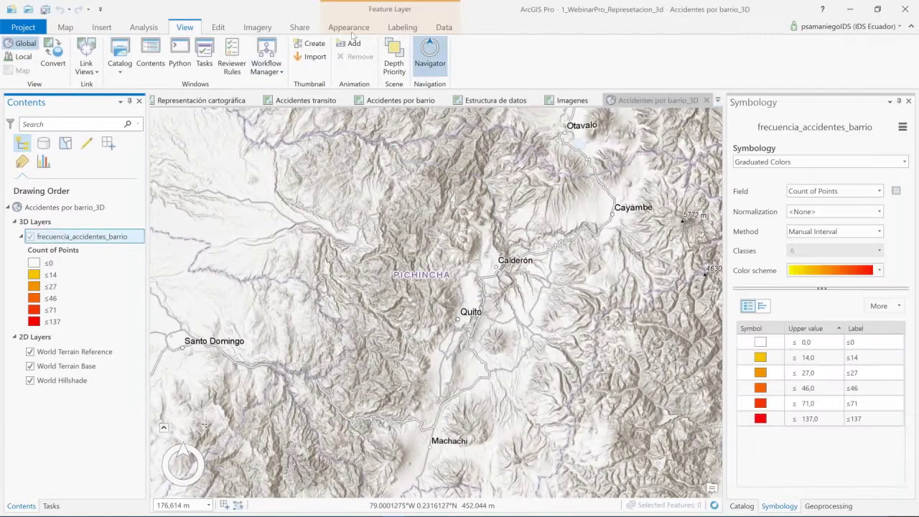
click(350, 29)
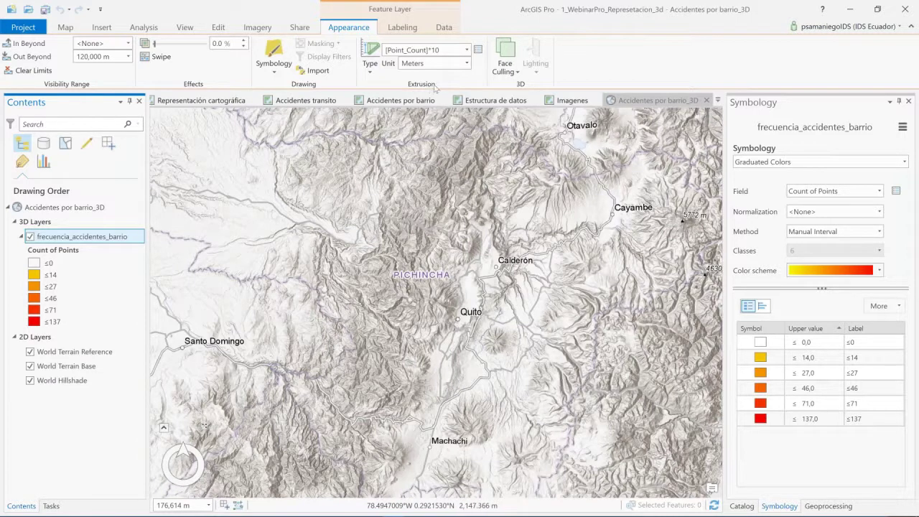
click(369, 69)
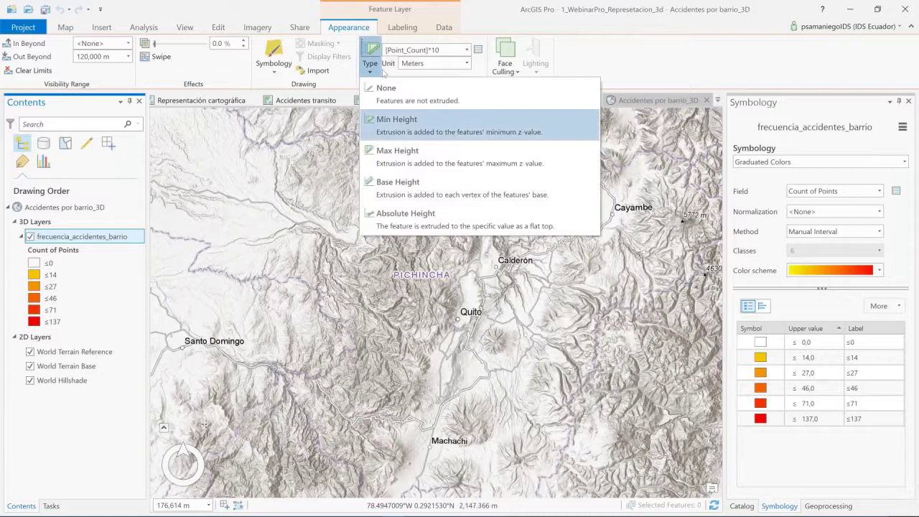
click(479, 50)
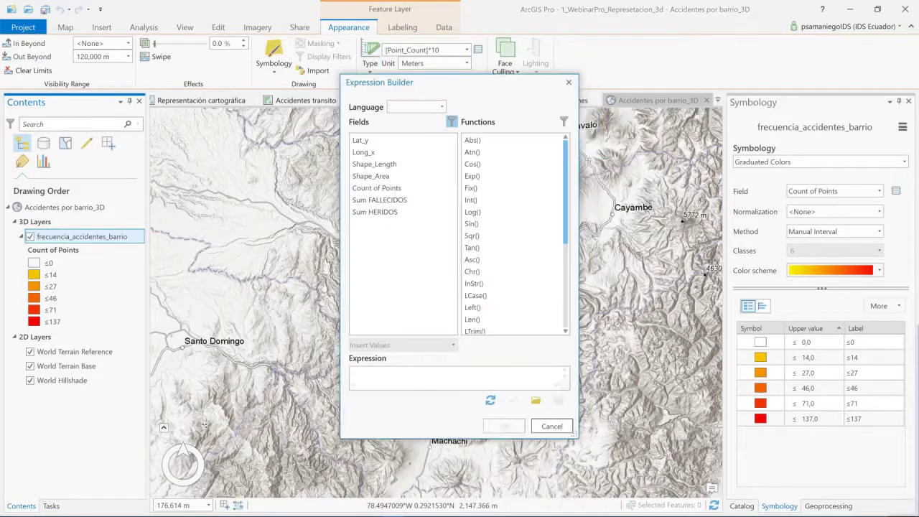
drag(401, 371, 350, 372)
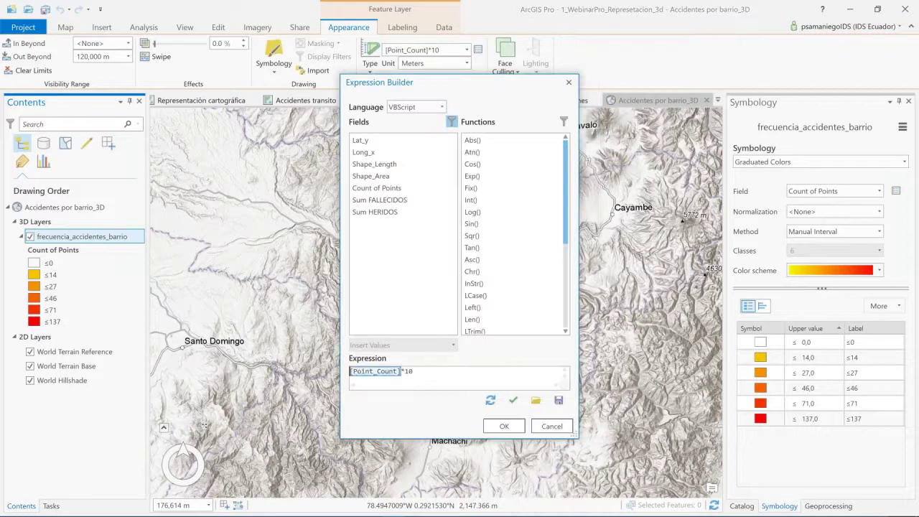
click(429, 371)
drag(417, 370, 402, 371)
click(552, 426)
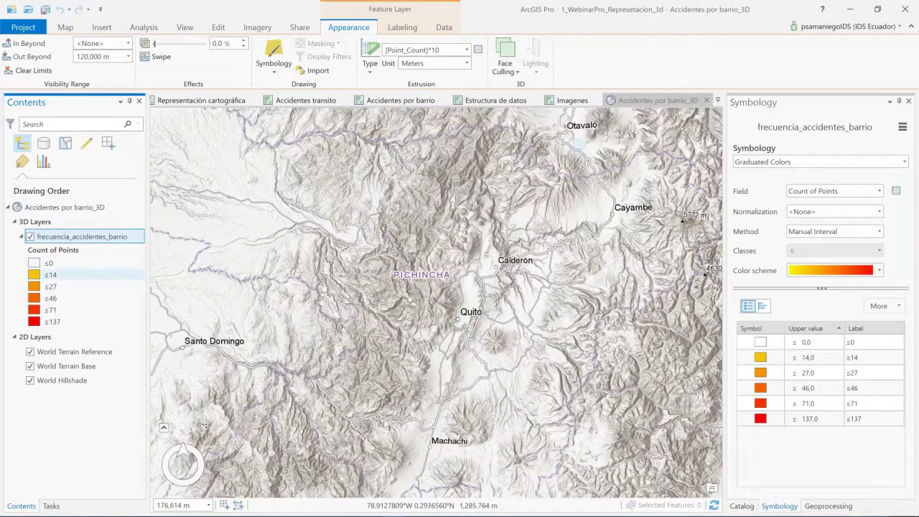
- Zoom to the neighbourhood layer and orbit the view around the tall red blocks
right_click(105, 237)
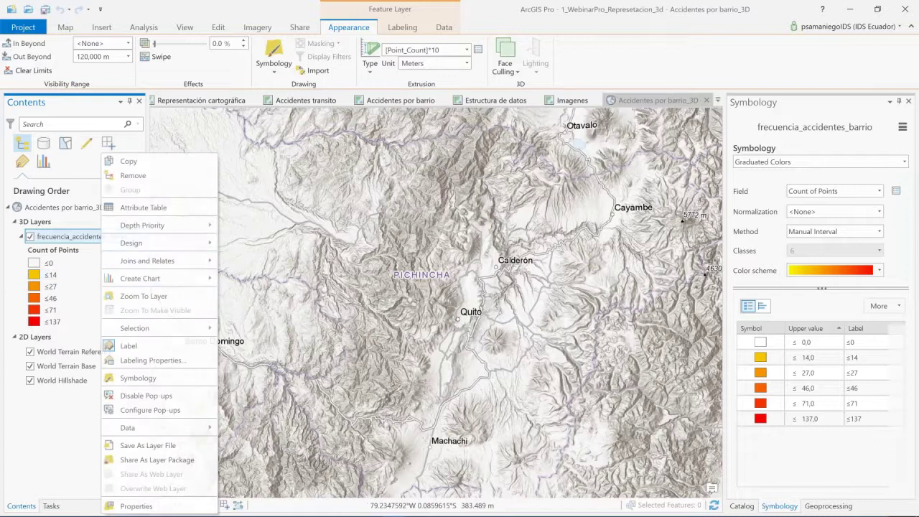
click(144, 296)
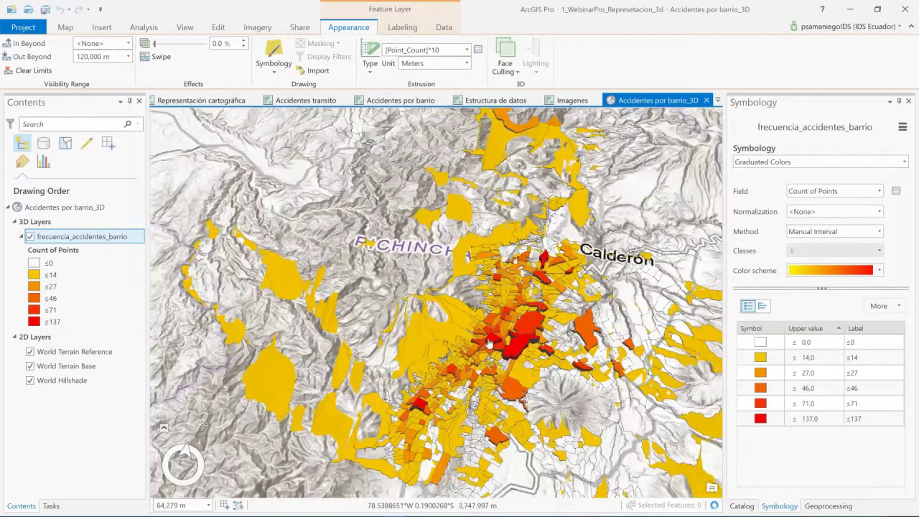
scroll(487, 343, up, 5)
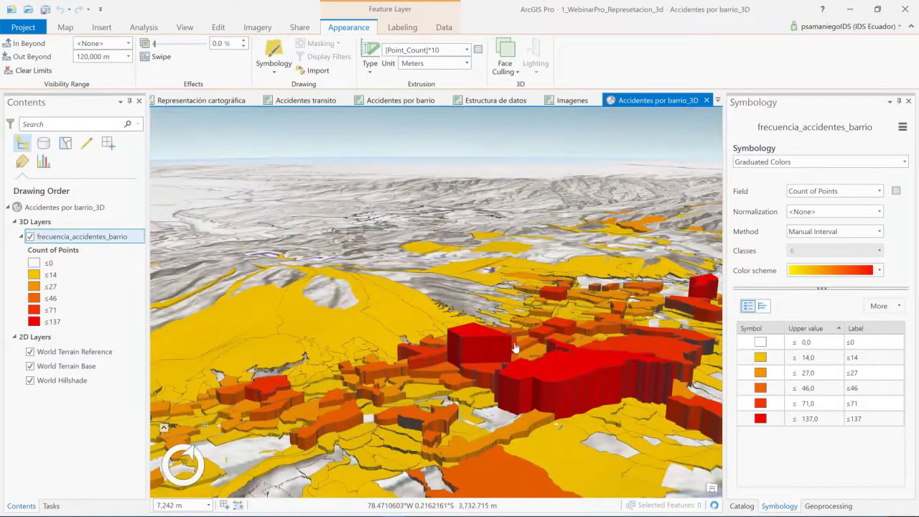
scroll(514, 348, up, 2)
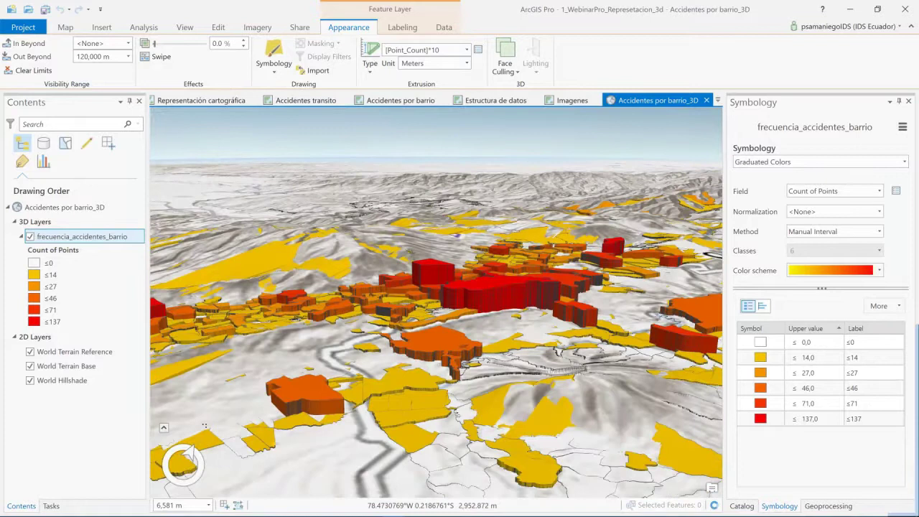
drag(203, 426, 411, 381)
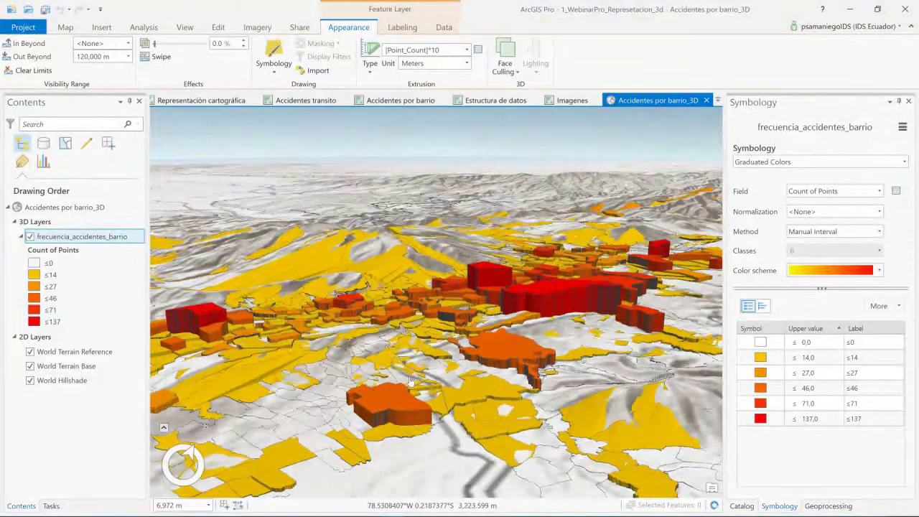
drag(410, 380, 562, 326)
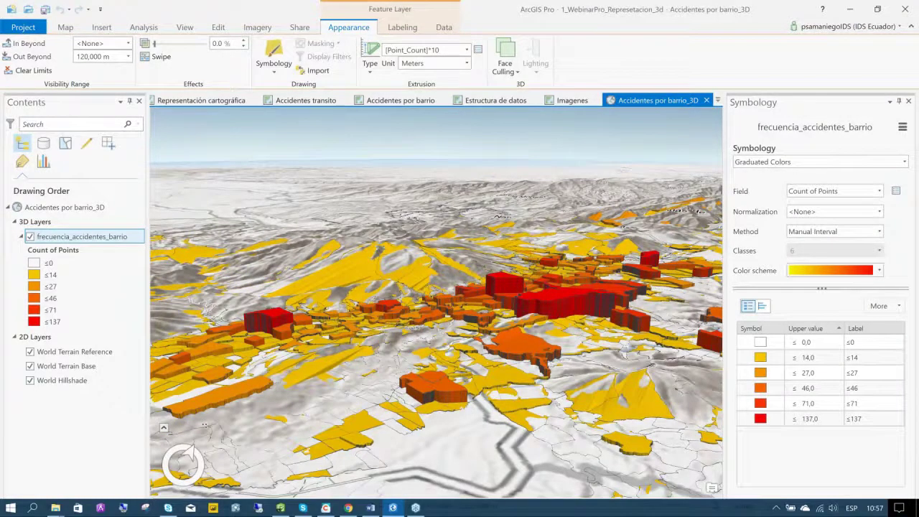
click(349, 508)
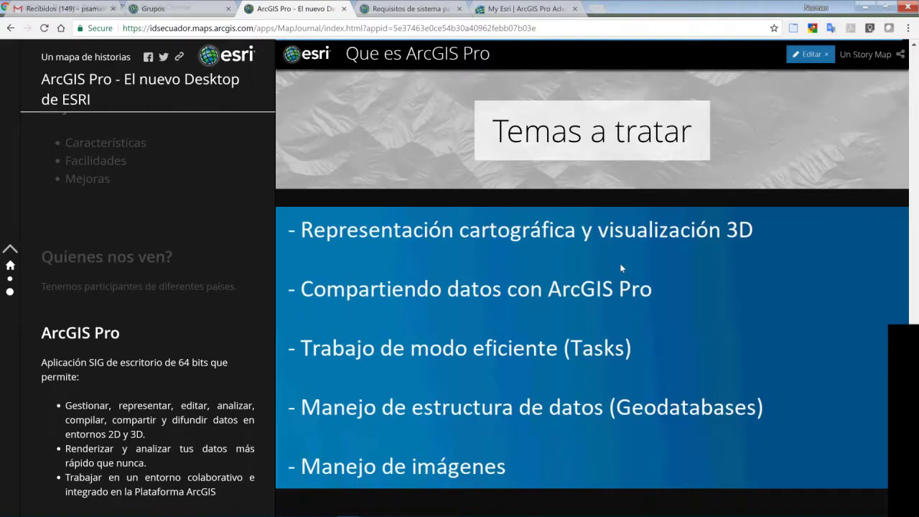
- Return from the Temas a tratar story map slide to the ArcGIS Pro 3D scene
mouse_move(619, 515)
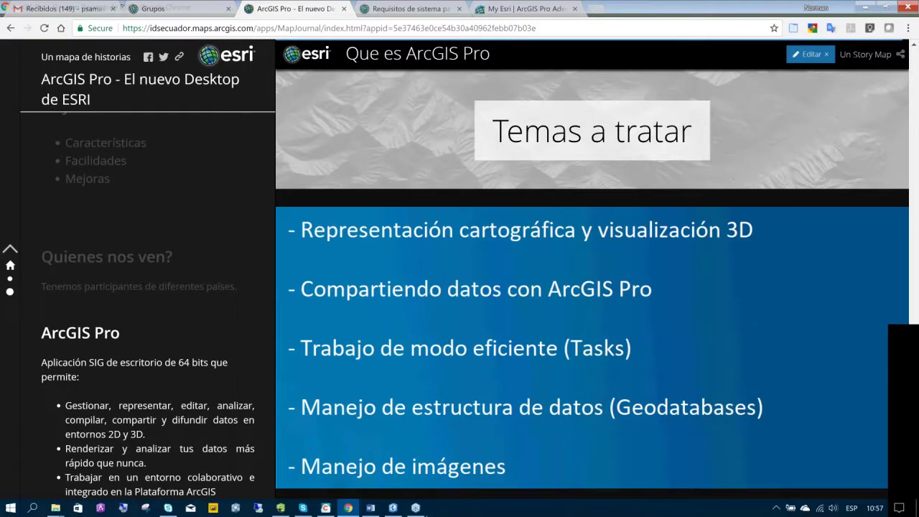
click(392, 507)
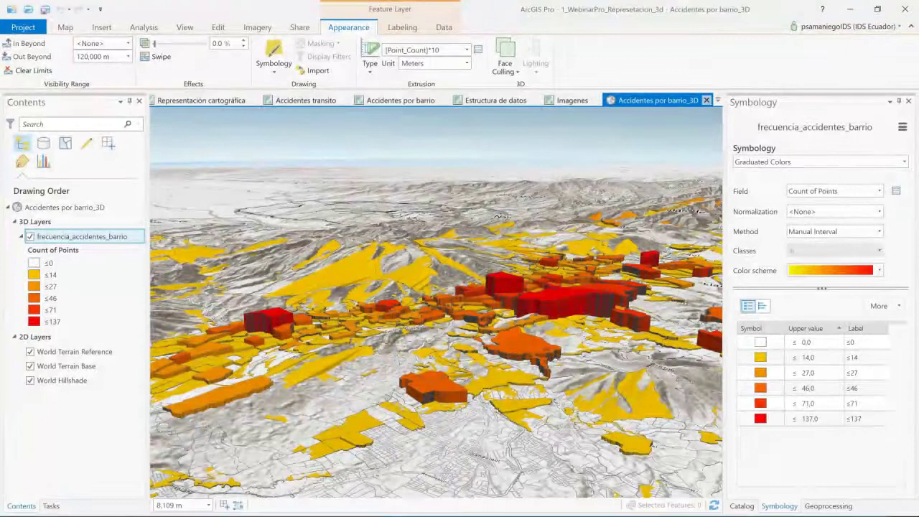
- Close the 3D neighbourhood scene and centre the Representación cartográfica heat map on Quito
click(707, 100)
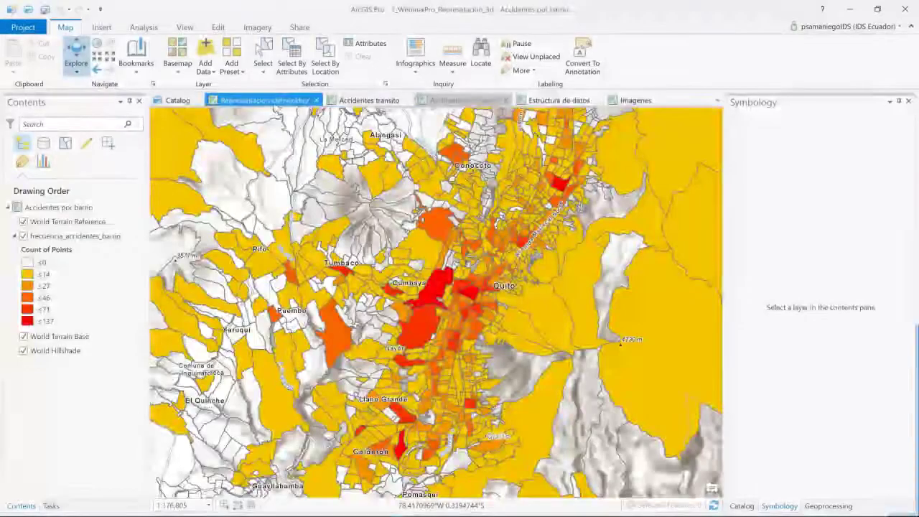
click(264, 100)
scroll(81, 303, up, 1)
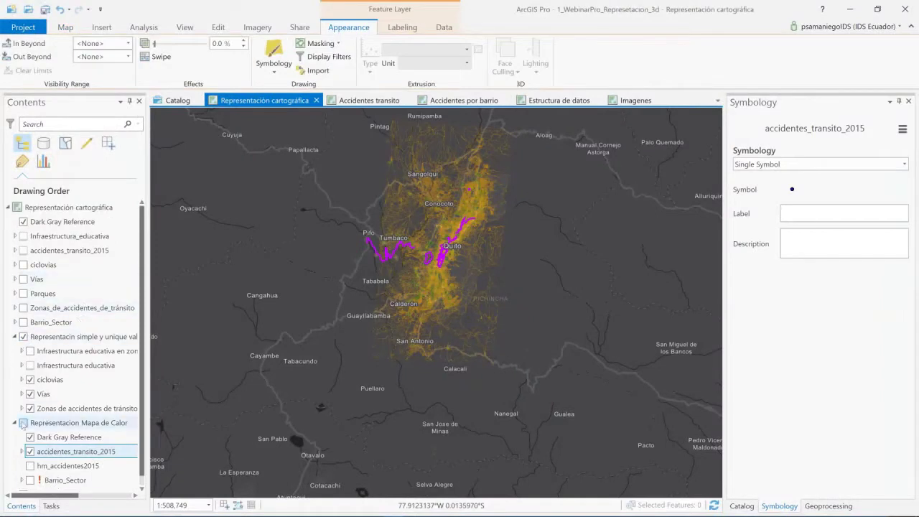
scroll(383, 302, up, 1)
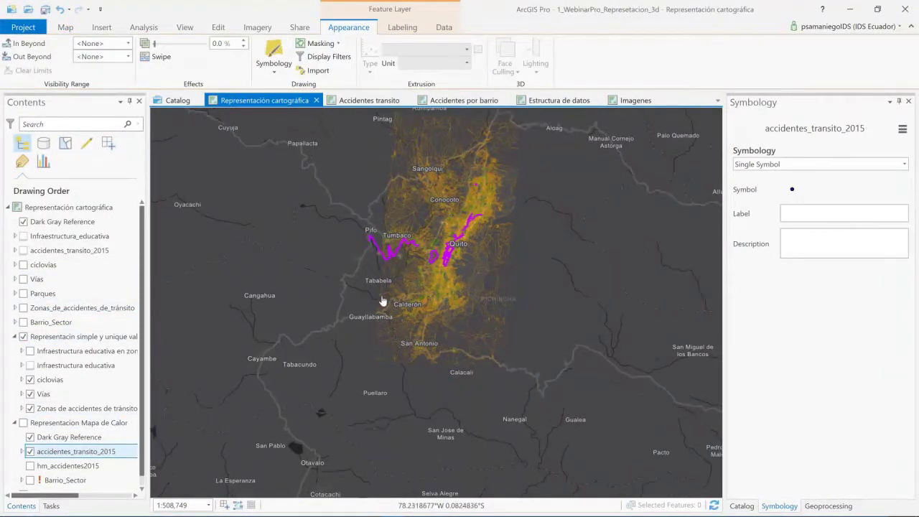
scroll(383, 301, up, 3)
drag(668, 223, 350, 341)
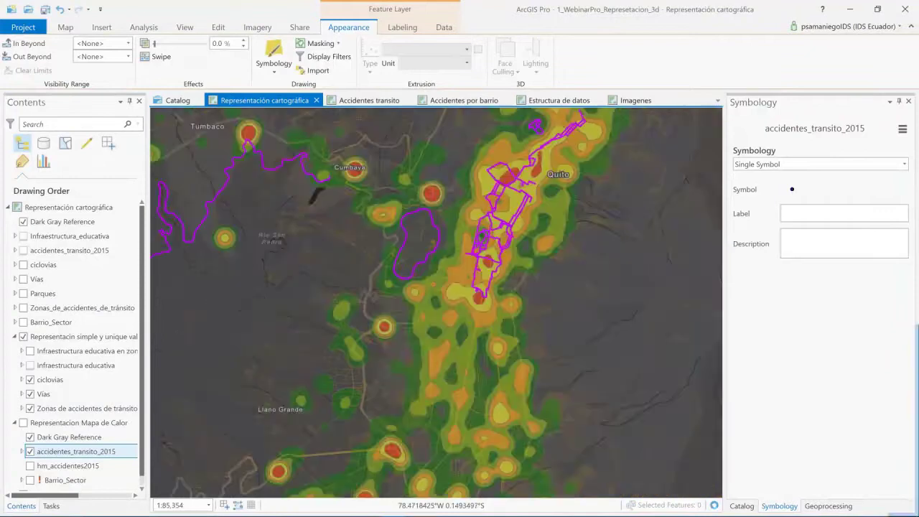
scroll(316, 377, down, 1)
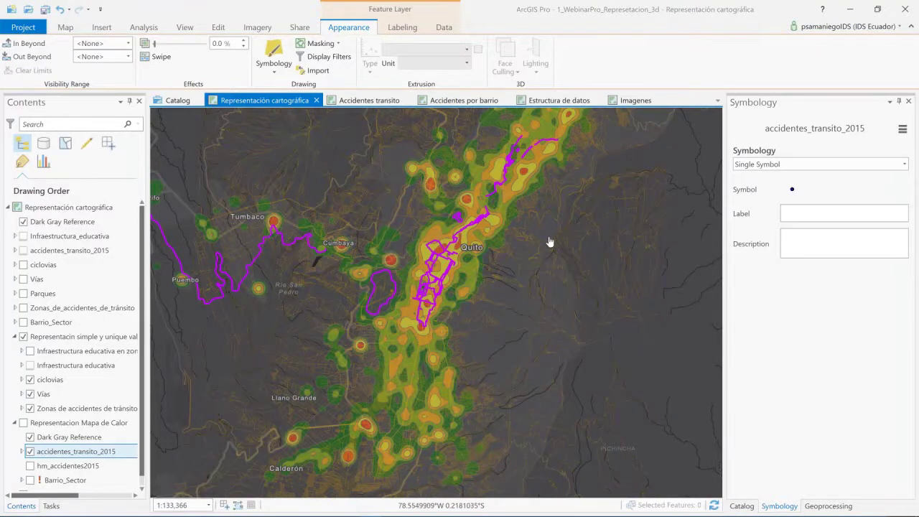
drag(499, 242, 488, 270)
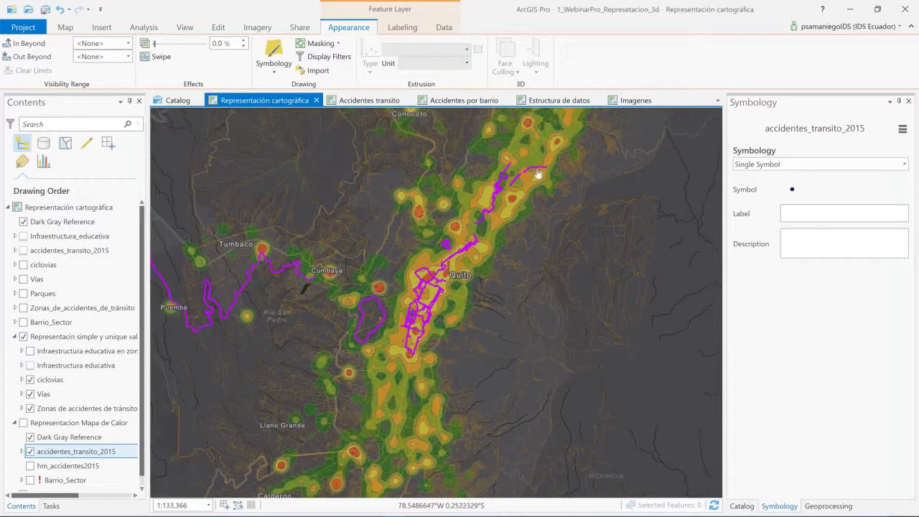
click(299, 27)
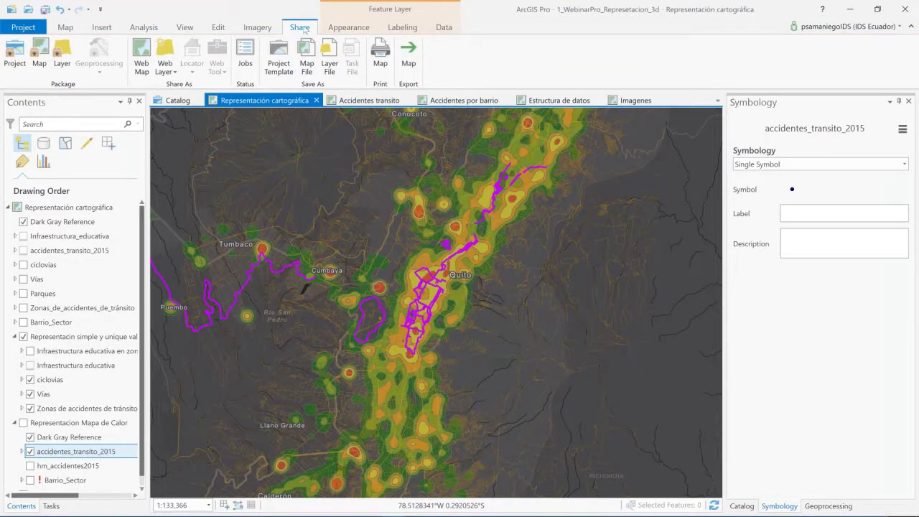
- Zoom out until Sangolquí, Alangasí and El Quinche appear around Quito
scroll(534, 154, down, 1)
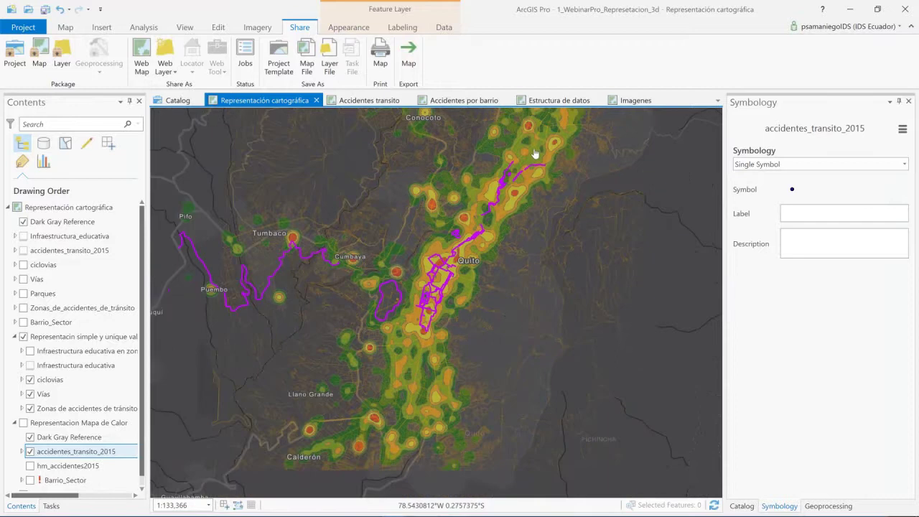
scroll(509, 224, down, 1)
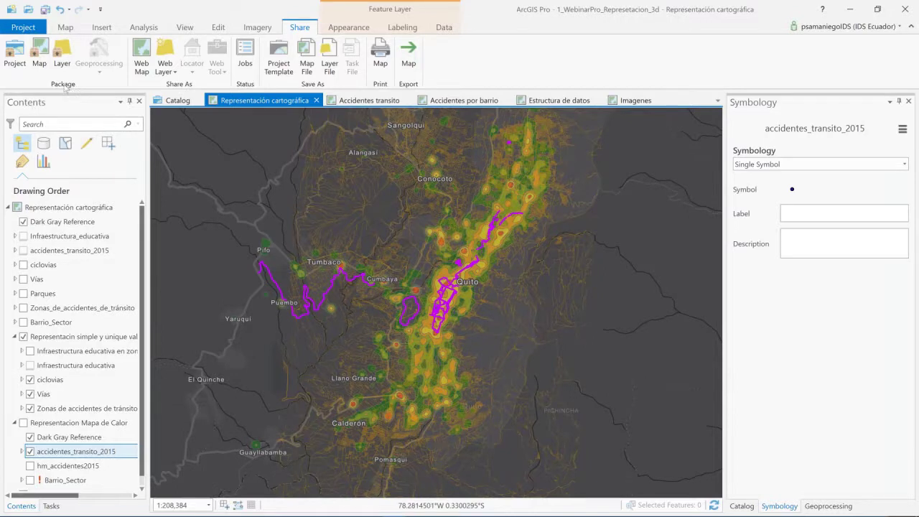
- Set up a project package uploaded online with summary and tags, shared with IDS Ecuador
click(21, 58)
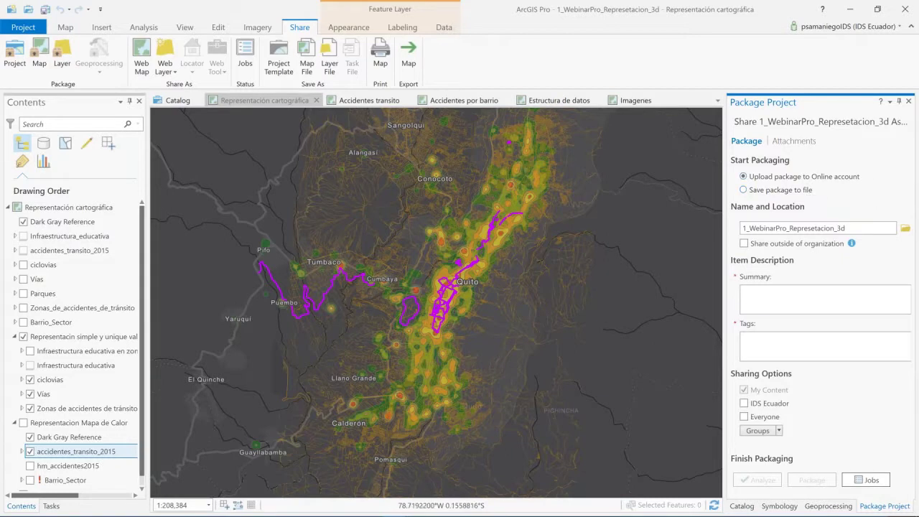
drag(859, 228, 742, 228)
click(815, 296)
click(778, 342)
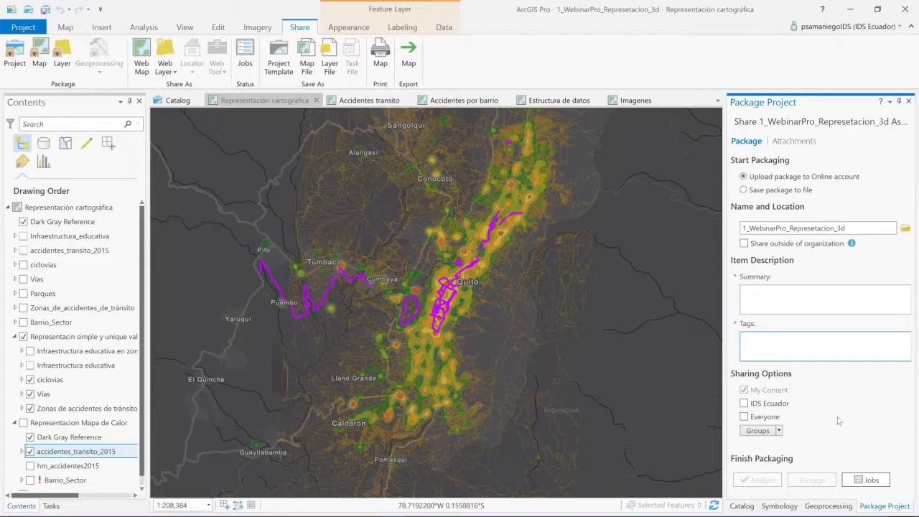
click(780, 431)
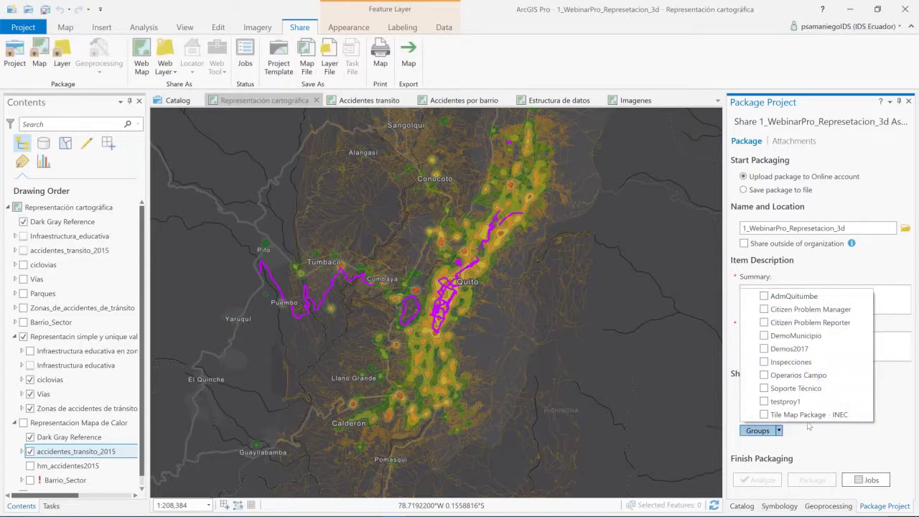
click(842, 456)
click(744, 403)
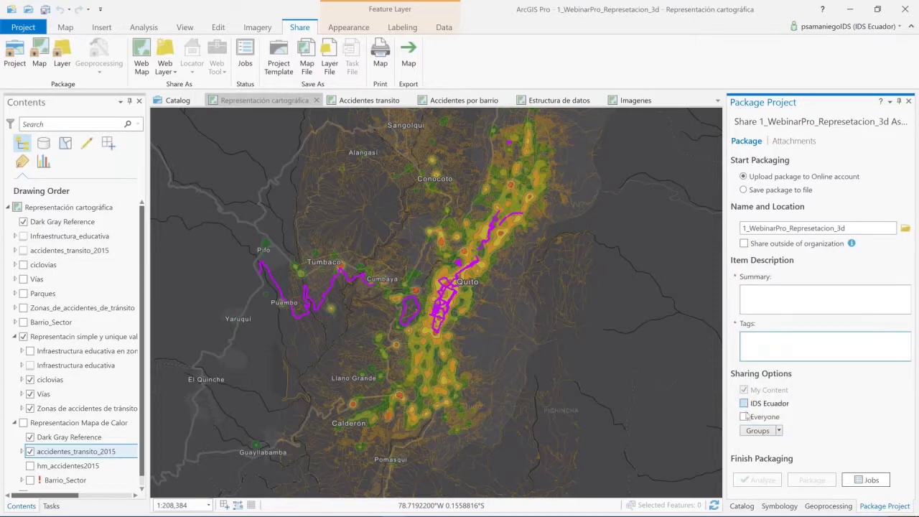
click(779, 430)
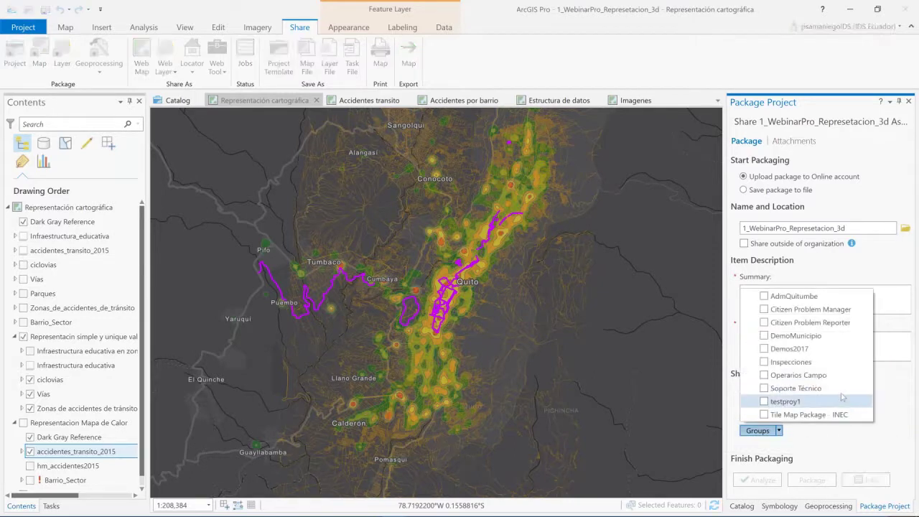
click(833, 445)
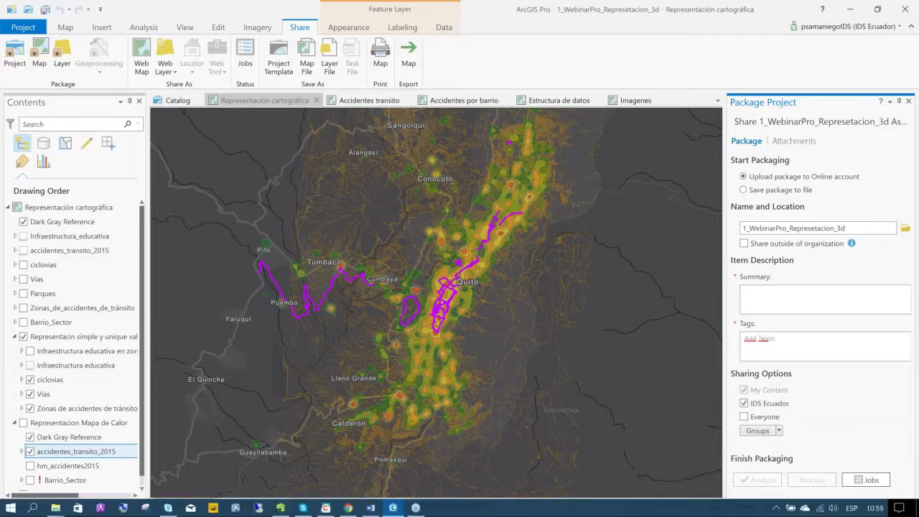
click(347, 507)
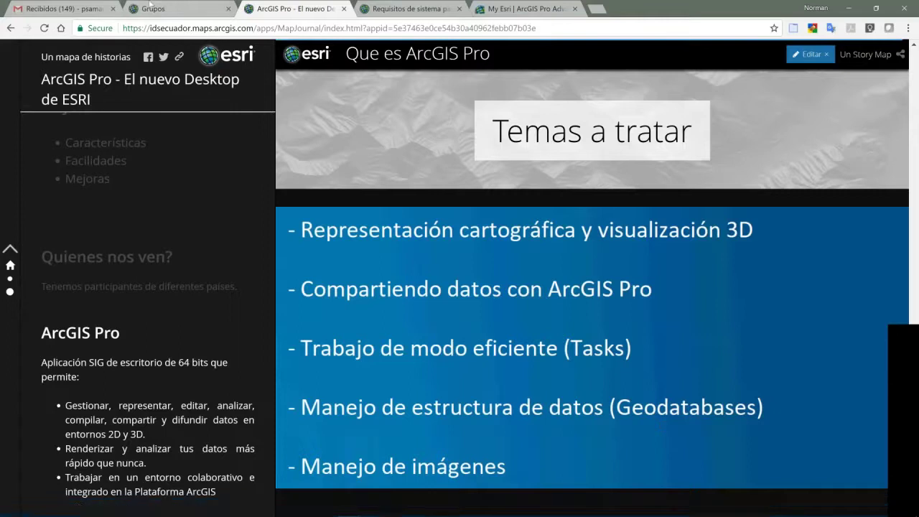
- Reload the ArcGIS Online Grupos page, scroll through the groups, then go to Contenido
click(151, 7)
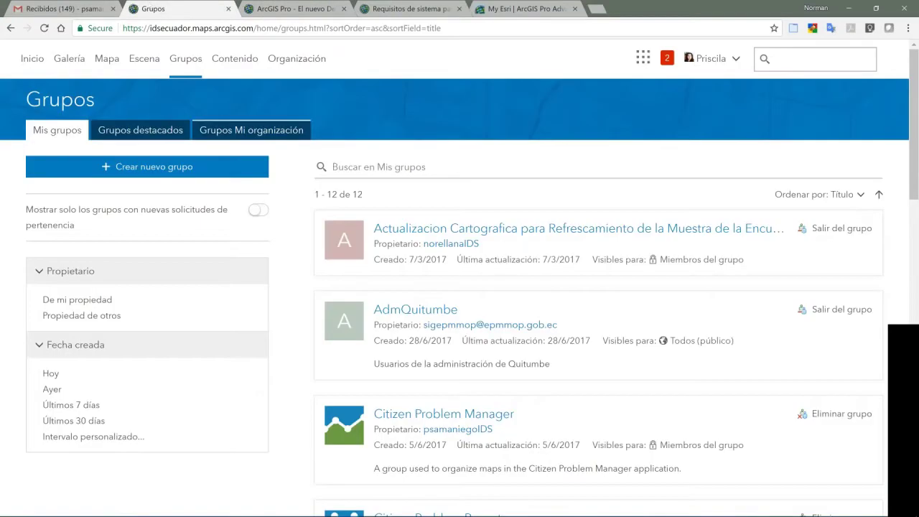
click(185, 58)
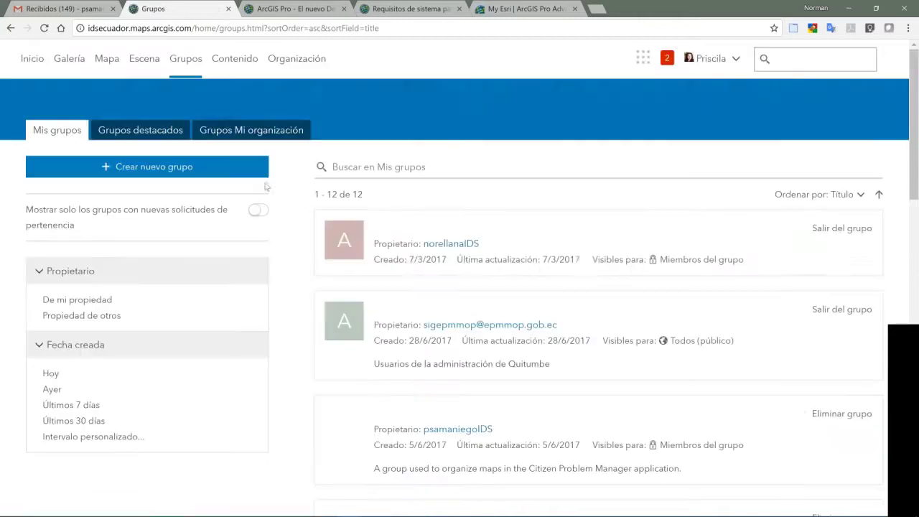
scroll(460, 283, down, 1)
scroll(460, 283, down, 10)
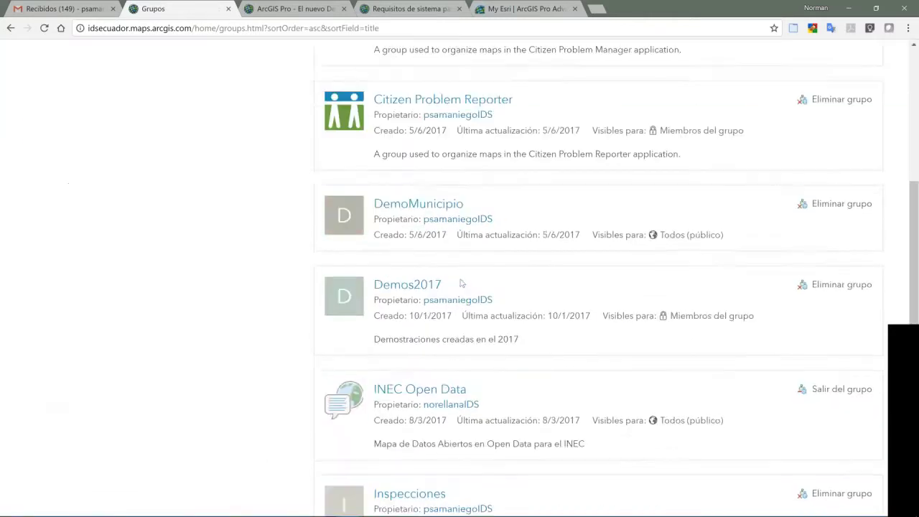
scroll(480, 287, down, 3)
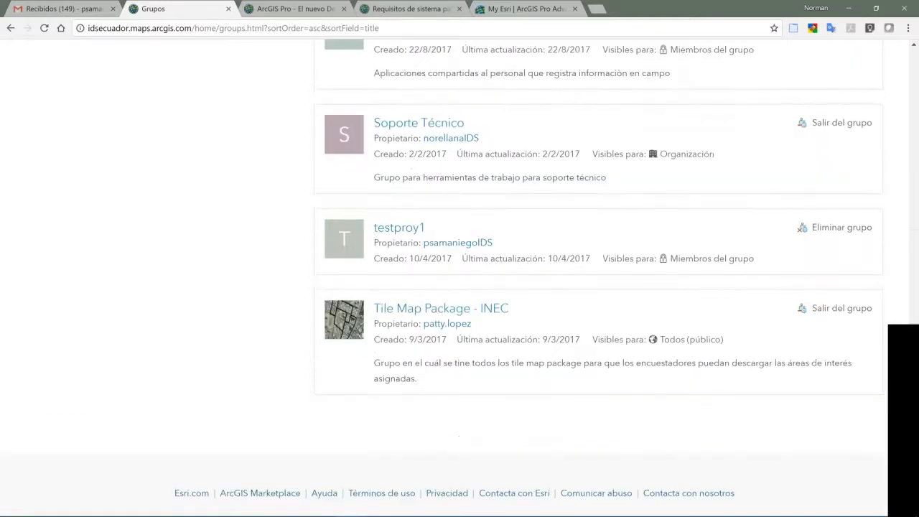
scroll(481, 287, up, 5)
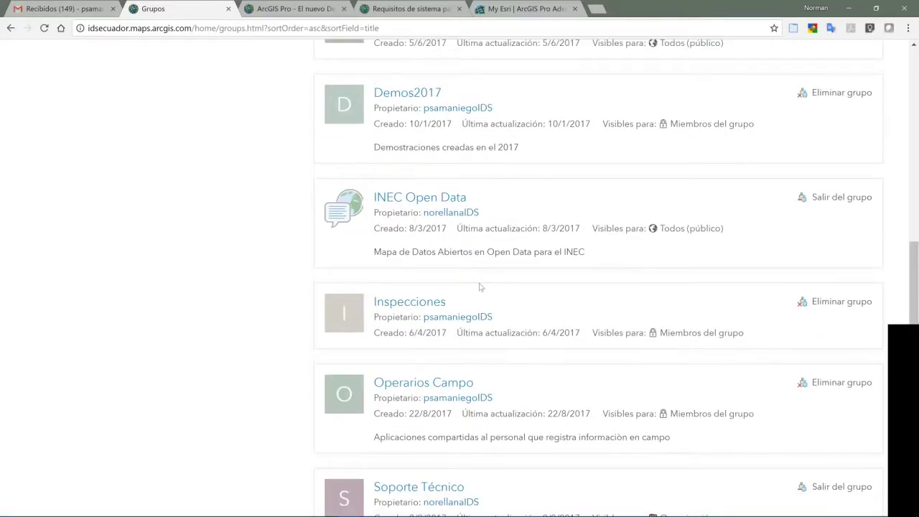
scroll(481, 287, up, 4)
scroll(488, 287, up, 5)
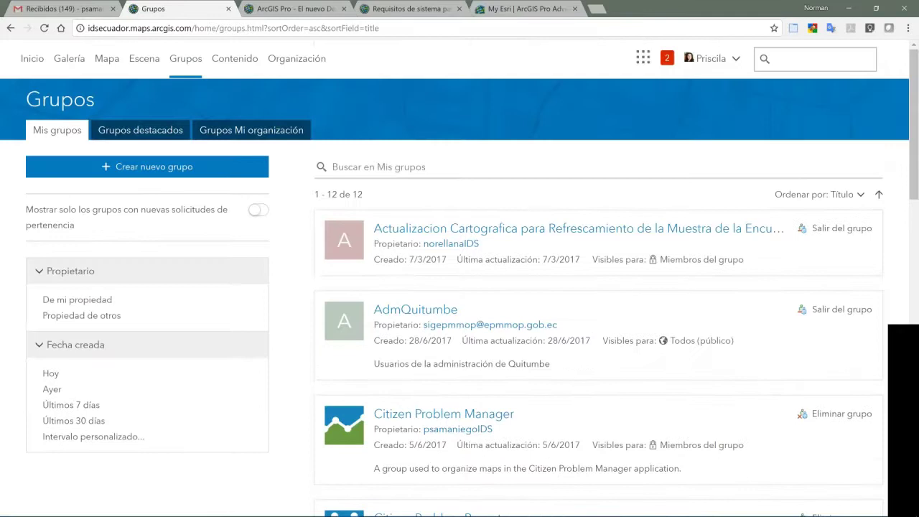
click(236, 57)
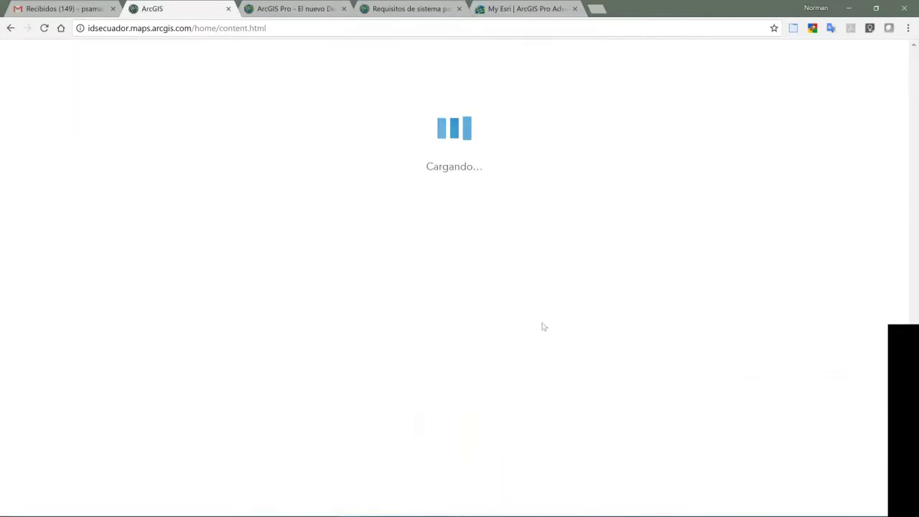
- Open the TallerPRO project package item in ArcGIS Online and start its download
scroll(501, 253, down, 1)
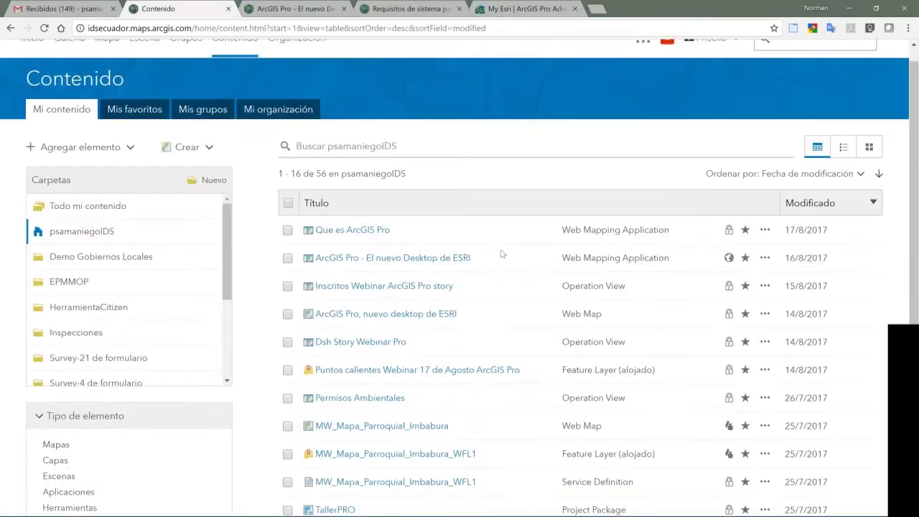
scroll(501, 254, down, 3)
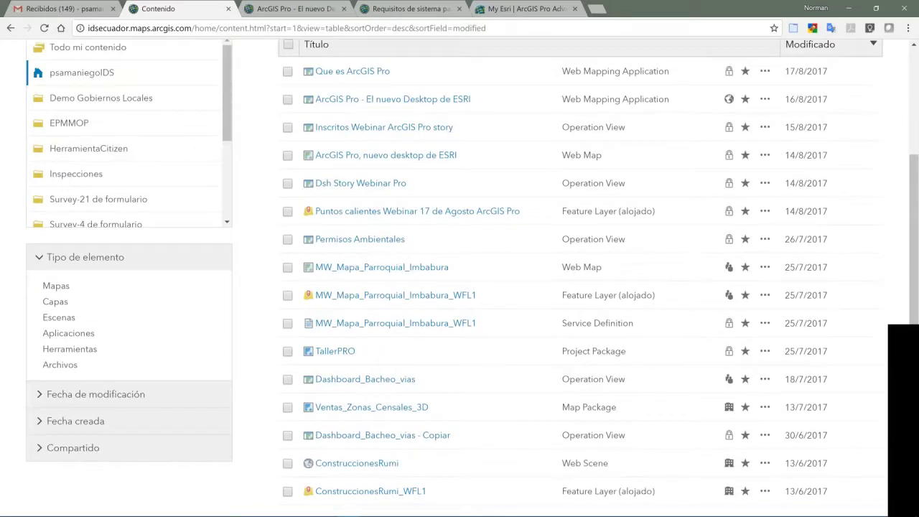
click(339, 355)
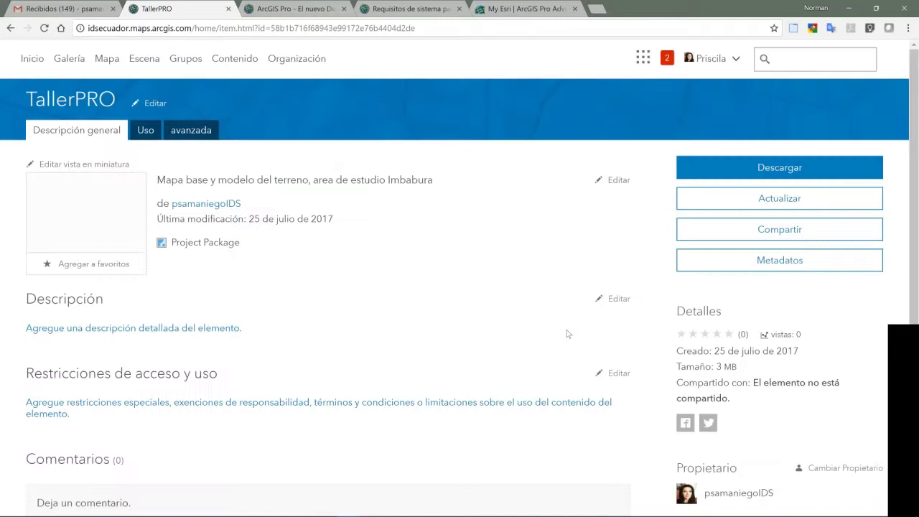
click(790, 168)
scroll(343, 375, down, 1)
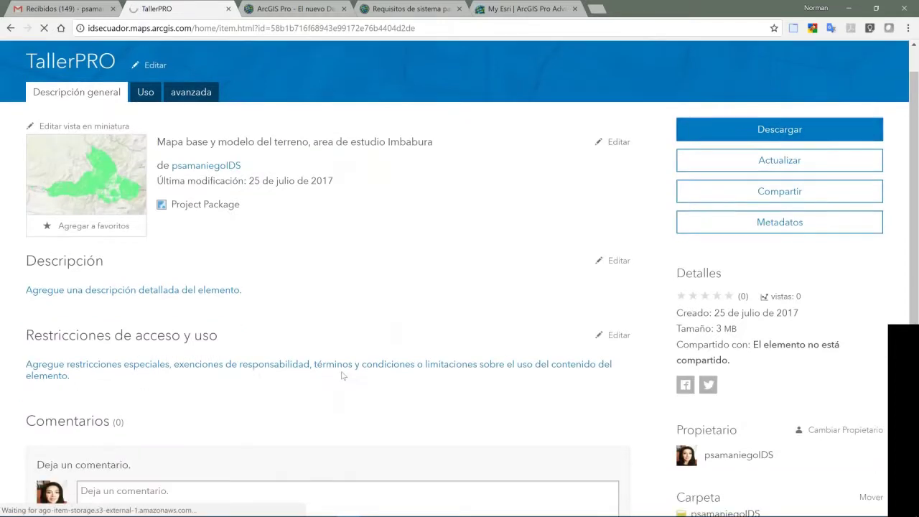
scroll(342, 376, down, 5)
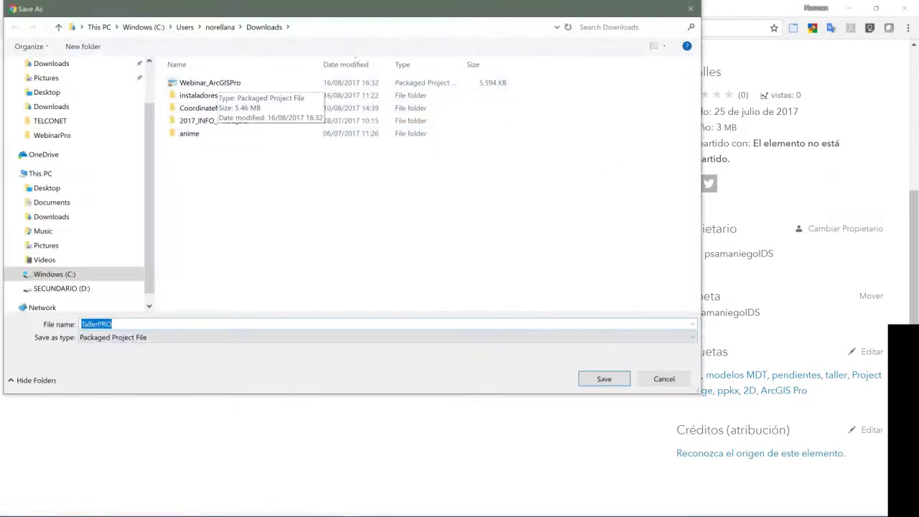
- Cancel the Save As dialog without downloading and return to ArcGIS Pro
click(690, 9)
scroll(667, 407, down, 1)
scroll(667, 407, up, 1)
click(394, 509)
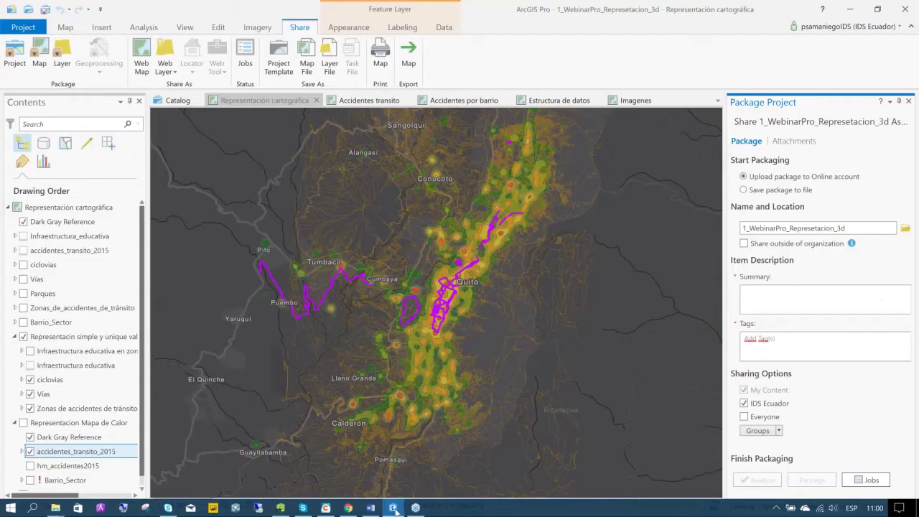
- Choose to package the map, make Representación cartográfica active and select Infraestructura_educativa
click(39, 54)
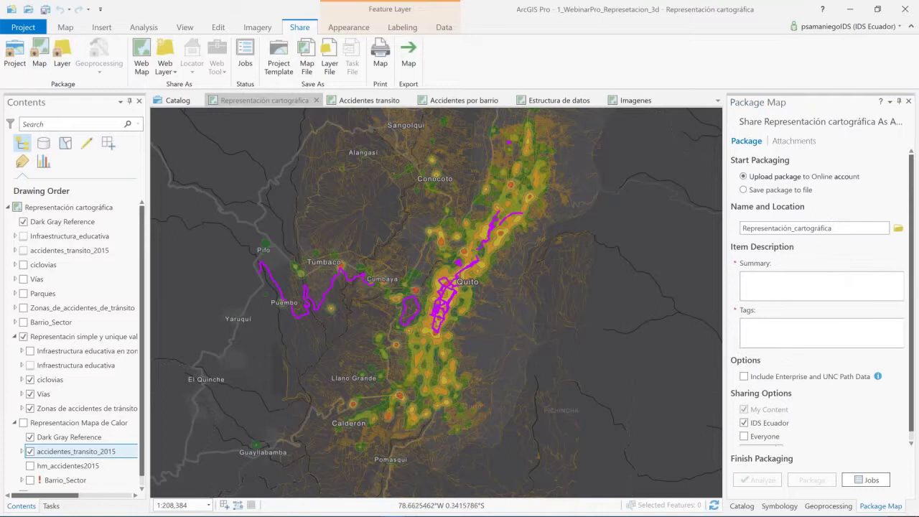
click(297, 113)
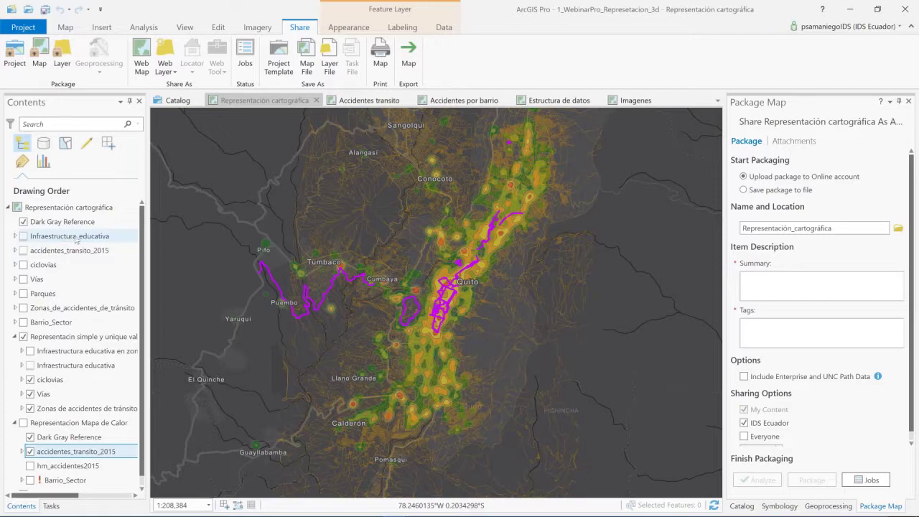
click(97, 239)
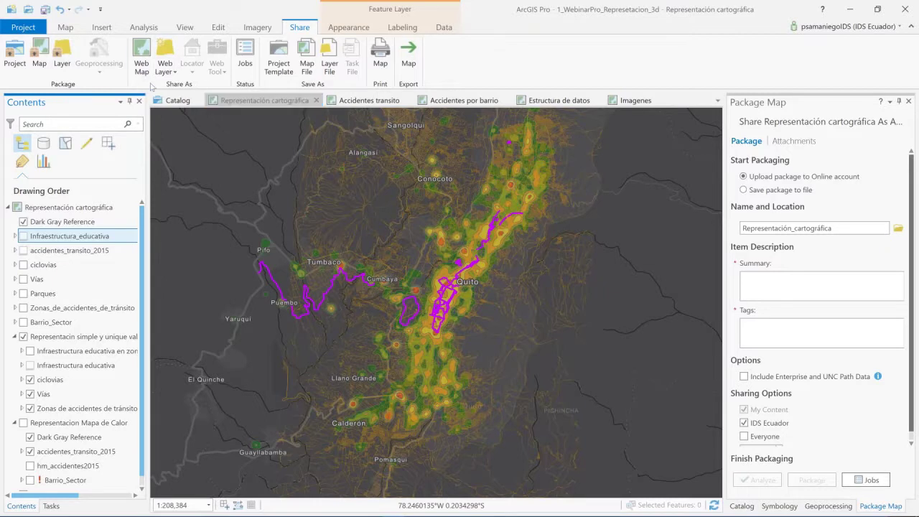
- Start sharing the map as a web map, then go back to the TallerPRO browser page
click(142, 58)
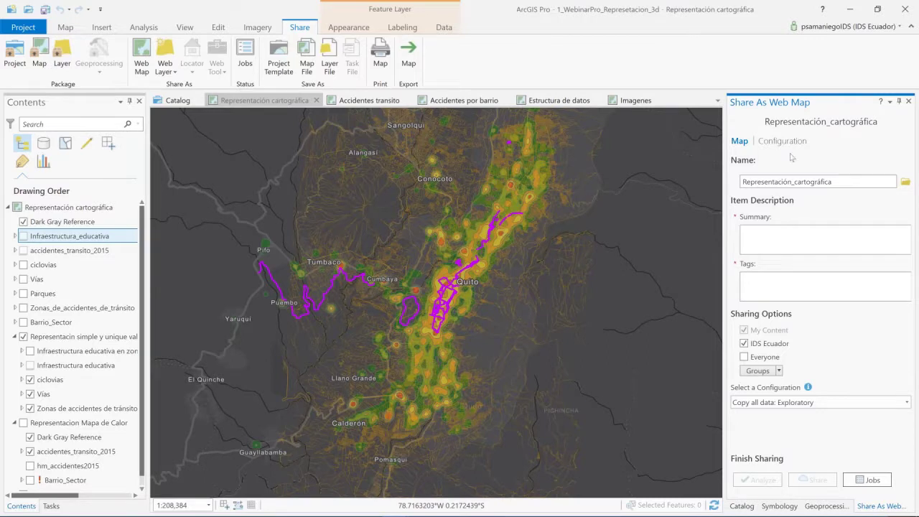
mouse_move(384, 515)
click(353, 512)
scroll(277, 199, up, 4)
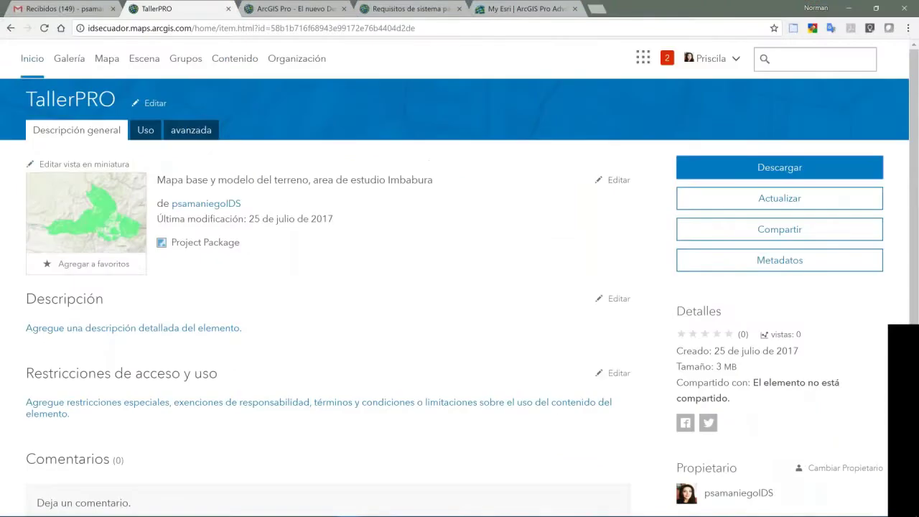
- Open the ArcGIS Pro, nuevo desktop de ESRI web map item and view it in the map viewer
click(11, 29)
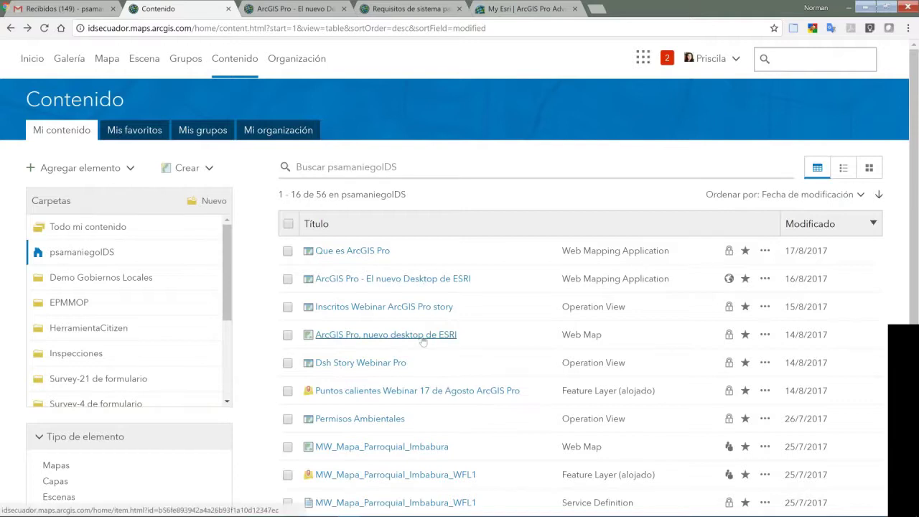
click(423, 342)
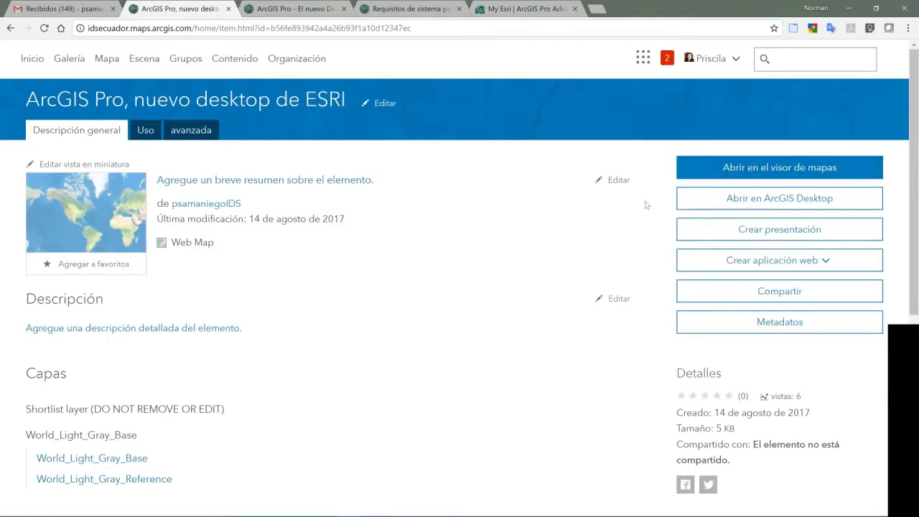
click(763, 171)
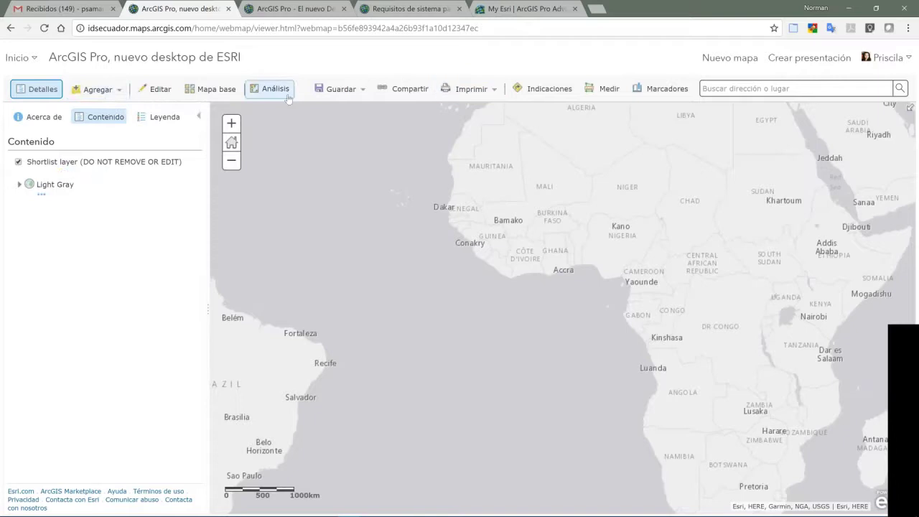
click(11, 28)
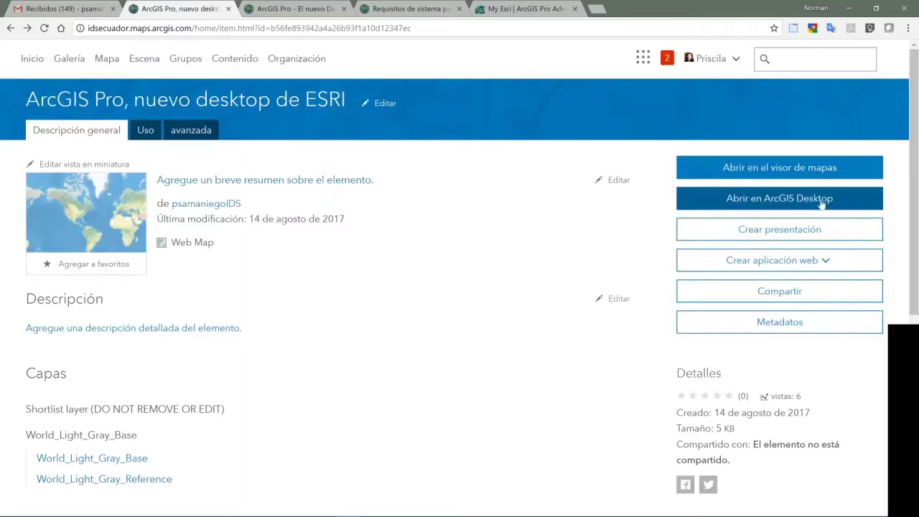
- Open the web map in ArcGIS Desktop and bring ArcGIS Pro back to the front
click(768, 198)
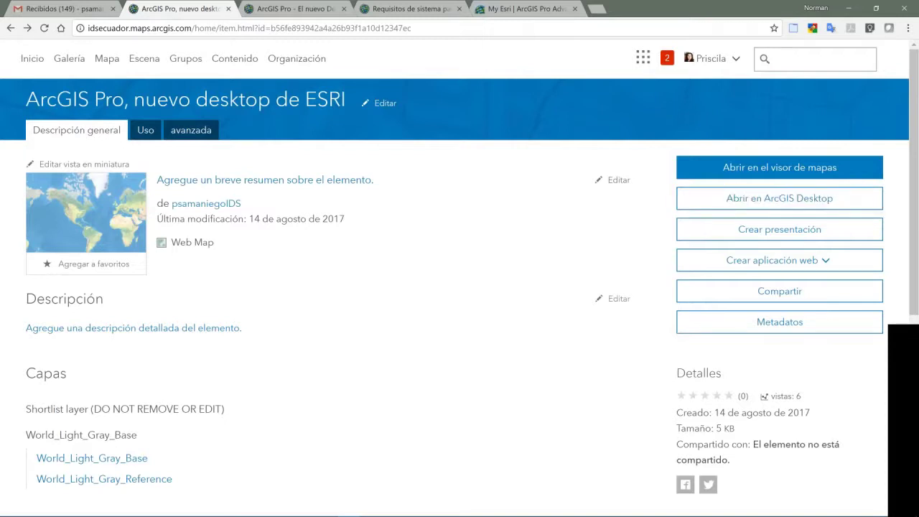
mouse_move(558, 500)
click(395, 508)
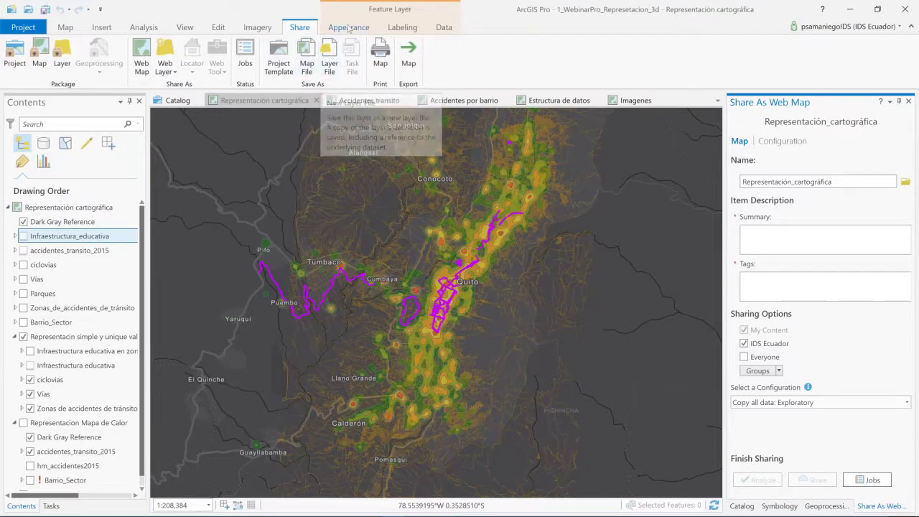
click(409, 54)
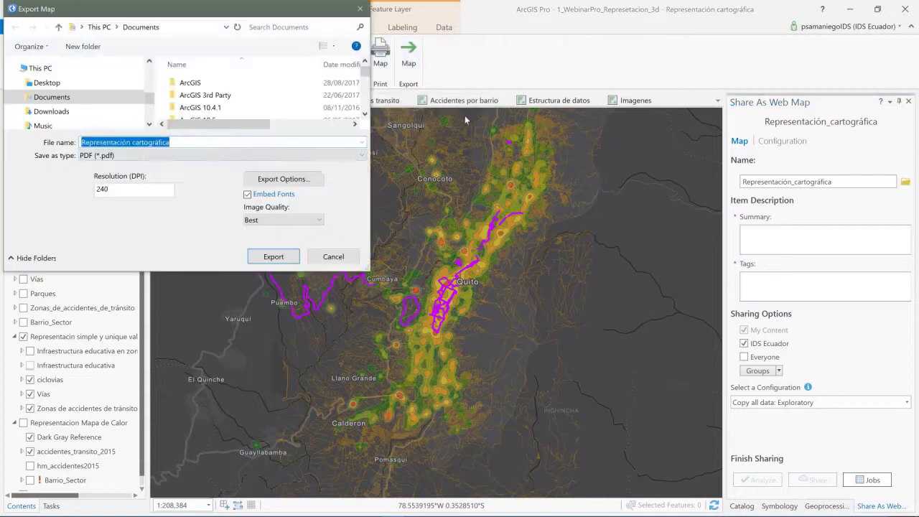
click(213, 156)
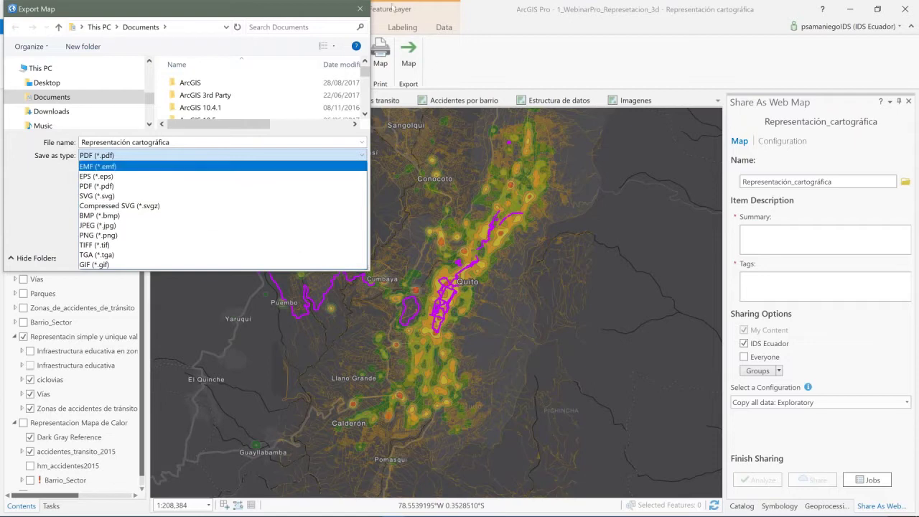
click(364, 9)
click(363, 10)
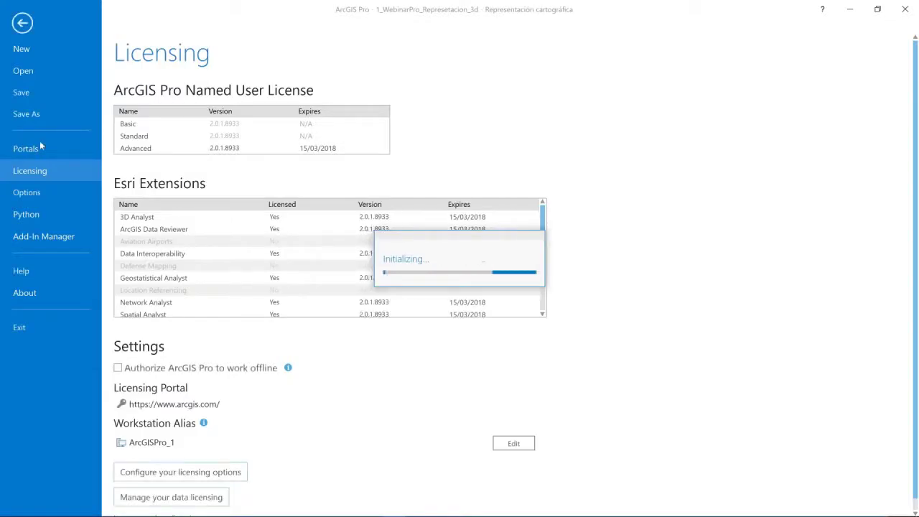
click(40, 145)
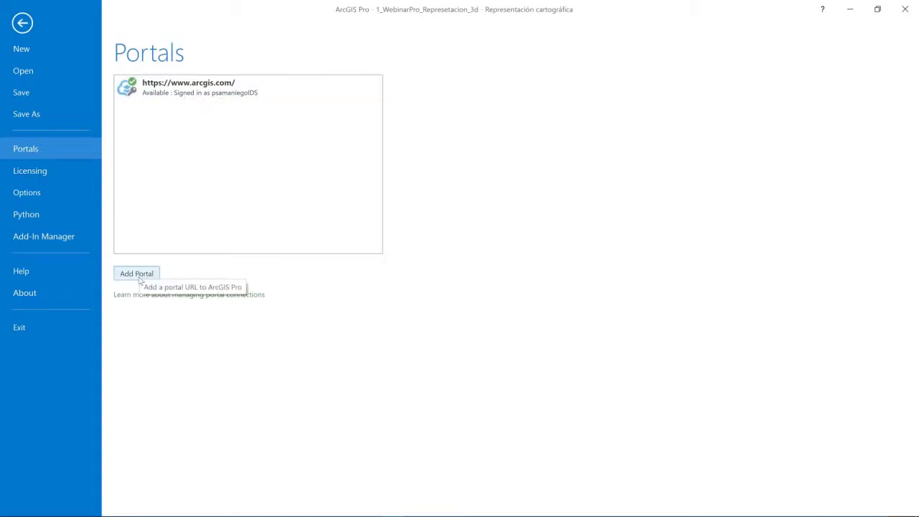
click(22, 24)
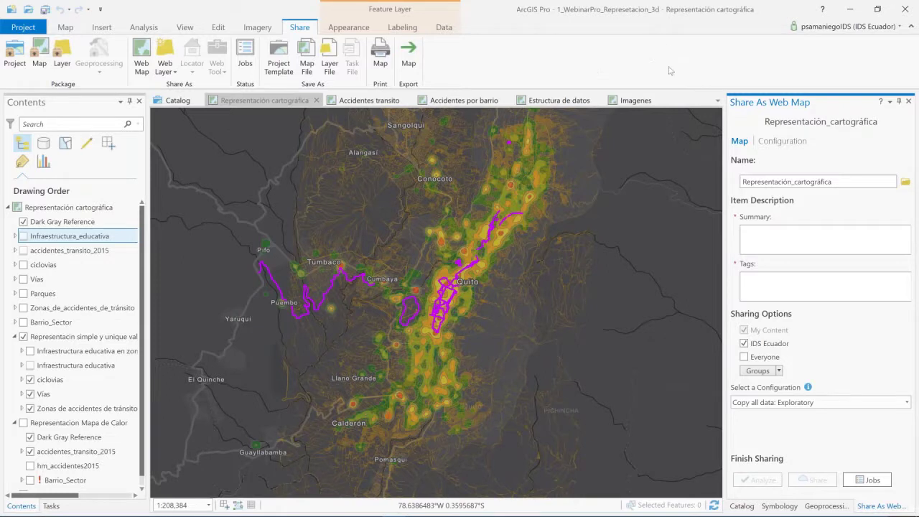
mouse_move(718, 515)
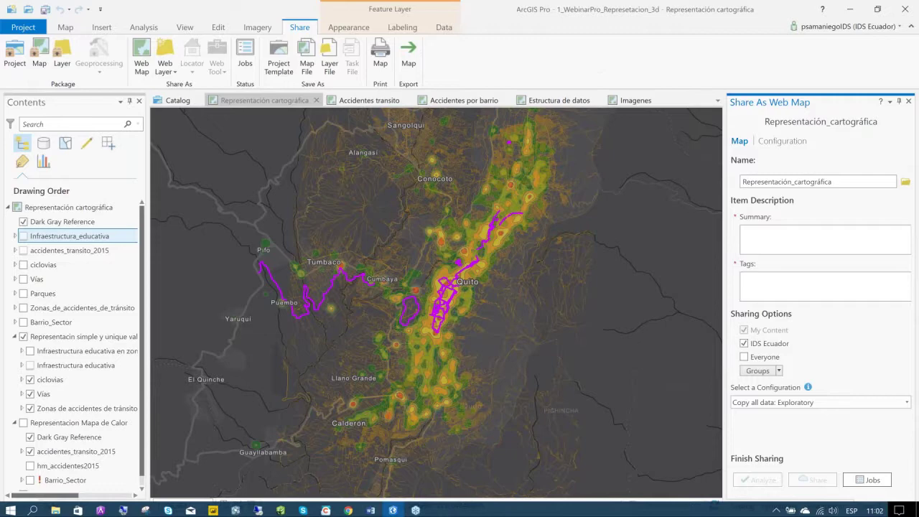
click(348, 509)
click(299, 8)
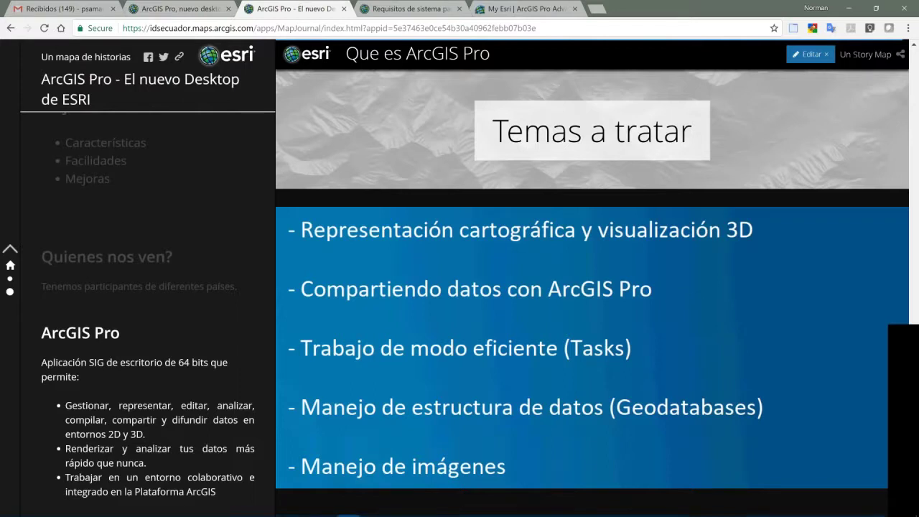
mouse_move(478, 507)
click(393, 508)
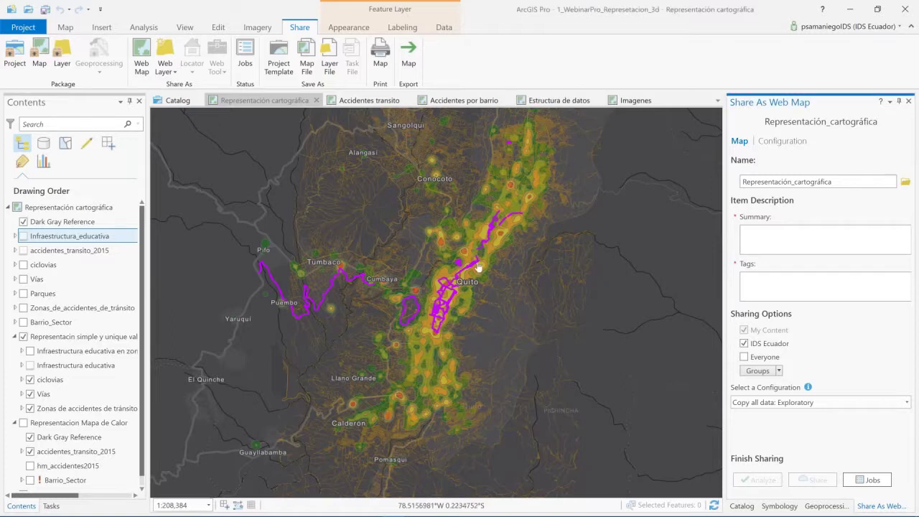
- Open the Geoprocessing pane and search the tools for 'krigg'
scroll(479, 268, up, 2)
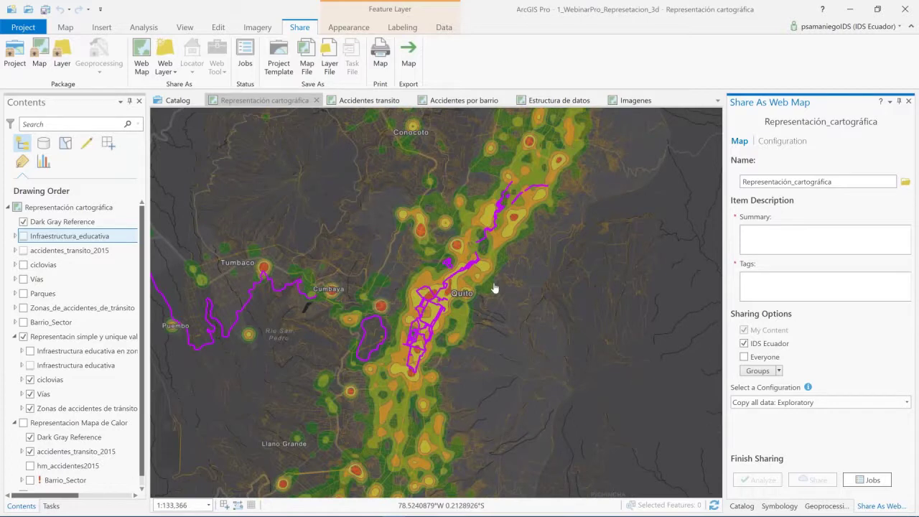
click(825, 506)
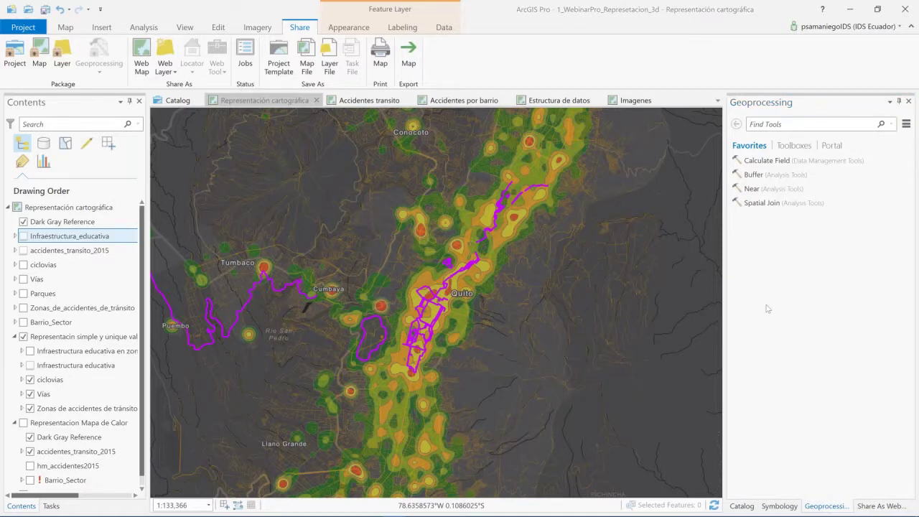
click(789, 235)
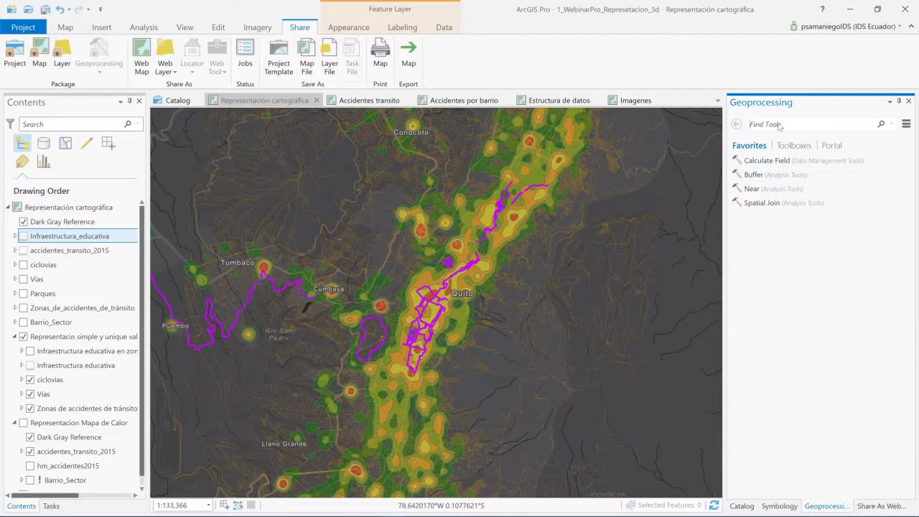
text(krigg)
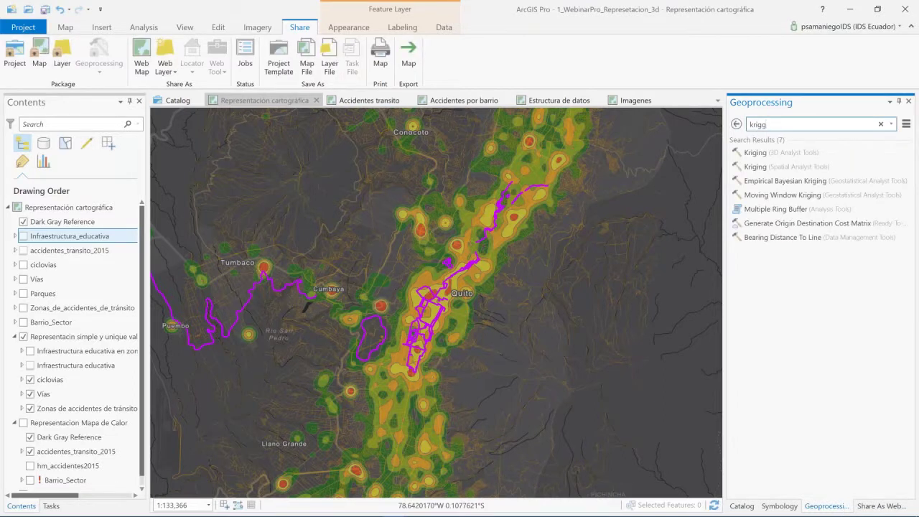
- Replace the search with 'idw', review the IDW tools, then clear the search
key(BackSpace)
key(BackSpace)
key(BackSpace)
text(idw)
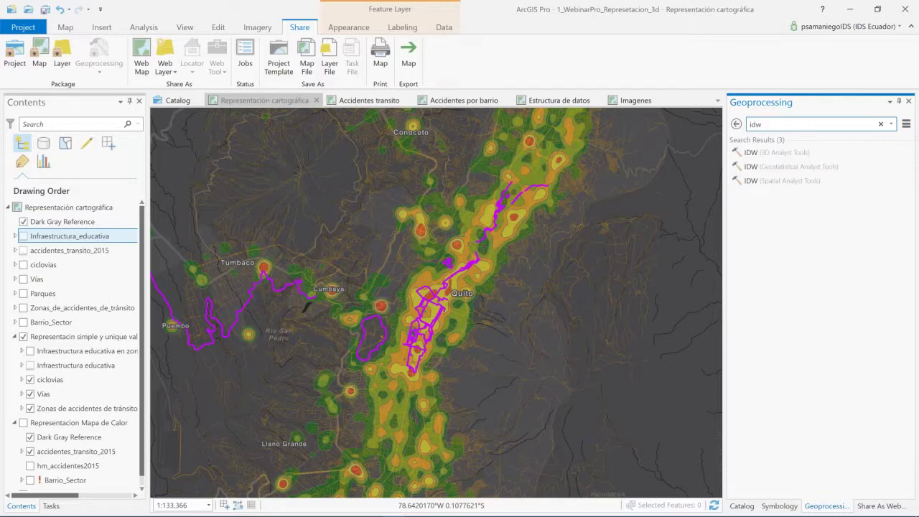
click(880, 124)
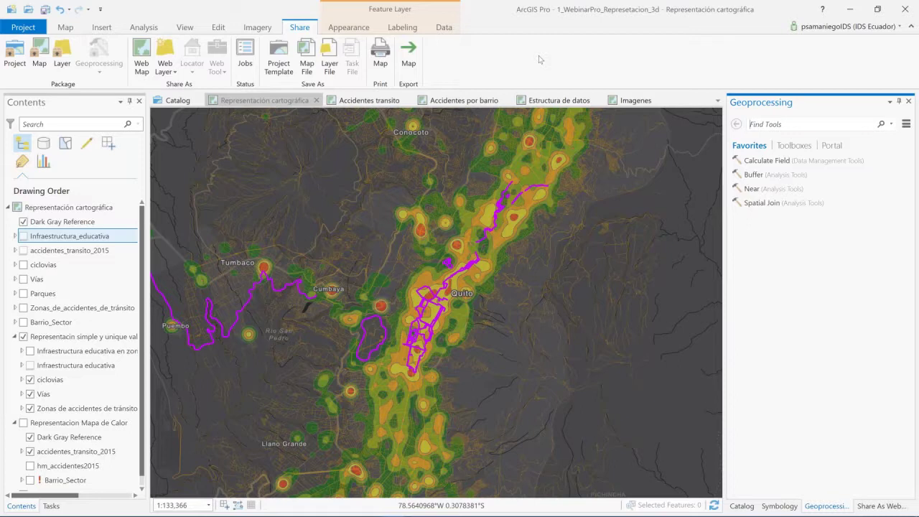
- On My Esri, check ArcGIS Pro Advanced authorizations (99 of 100), select the authorization number, return to Pro
mouse_move(259, 512)
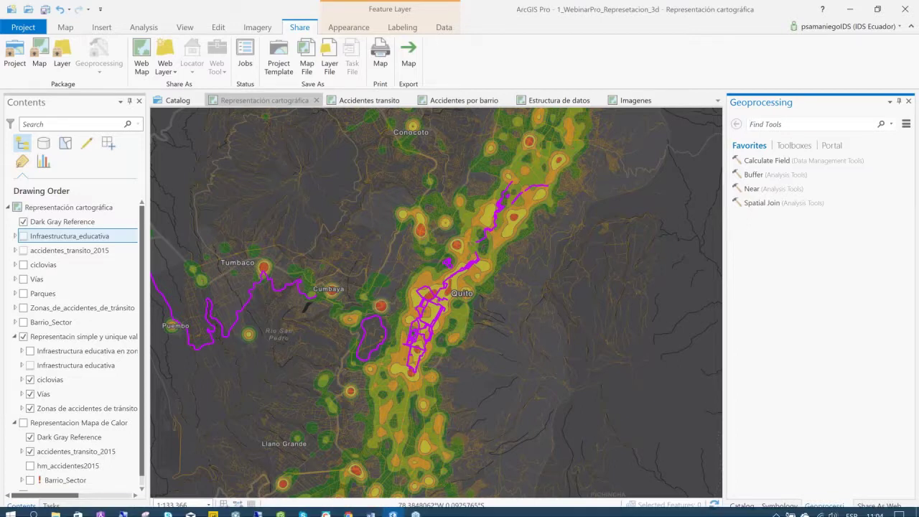
click(348, 508)
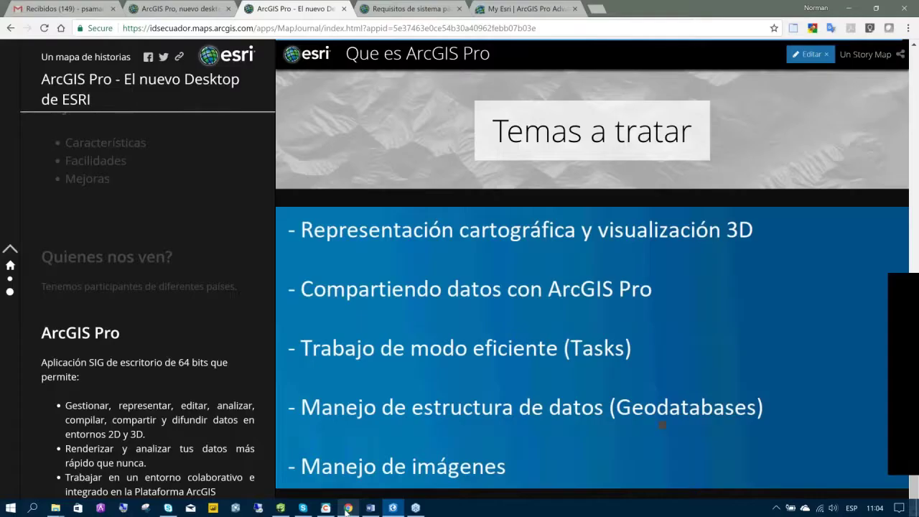
click(511, 10)
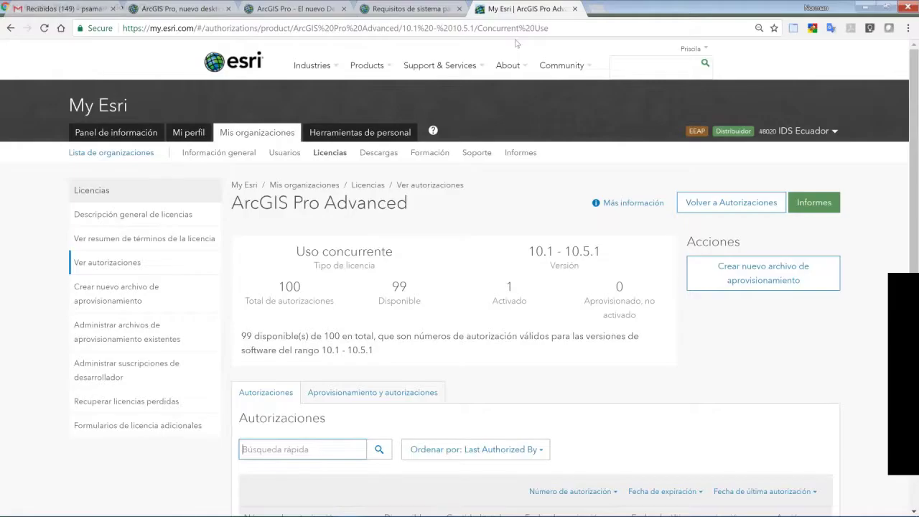
scroll(503, 236, down, 1)
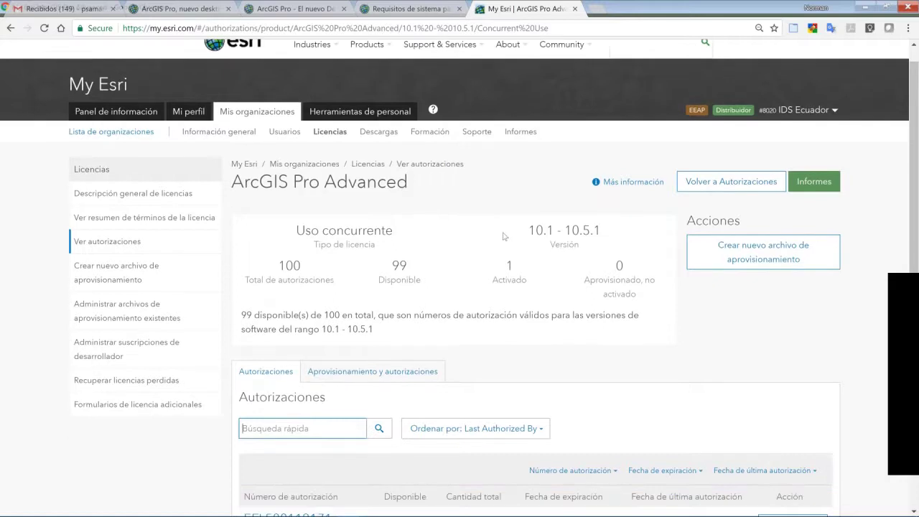
scroll(503, 235, down, 1)
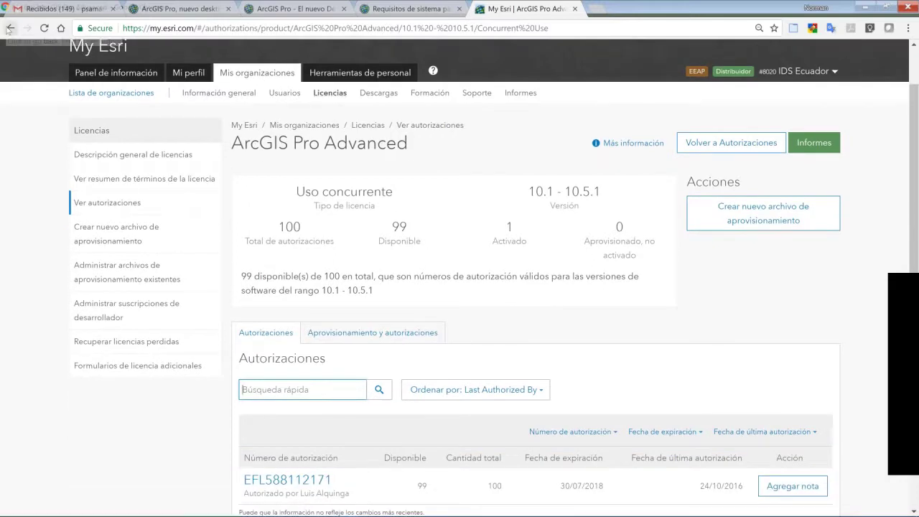
scroll(460, 288, down, 2)
scroll(459, 287, down, 4)
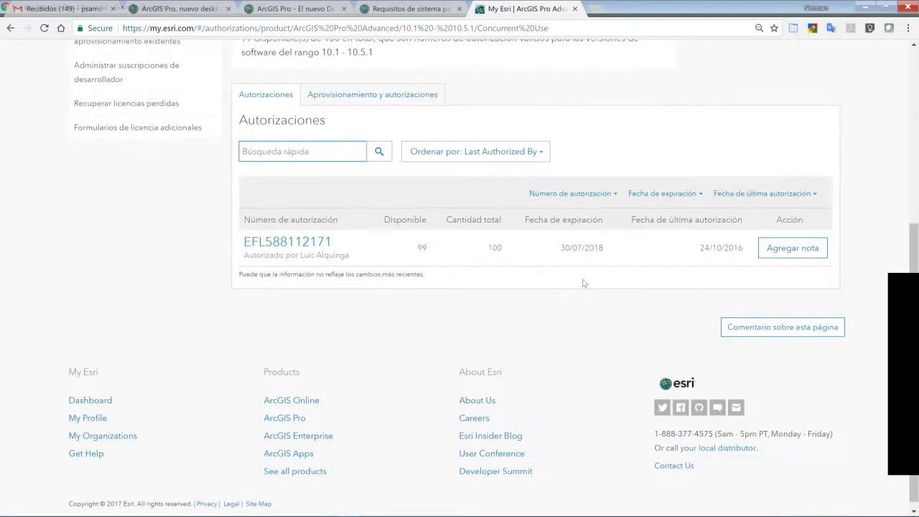
scroll(459, 287, up, 1)
drag(242, 300, 332, 302)
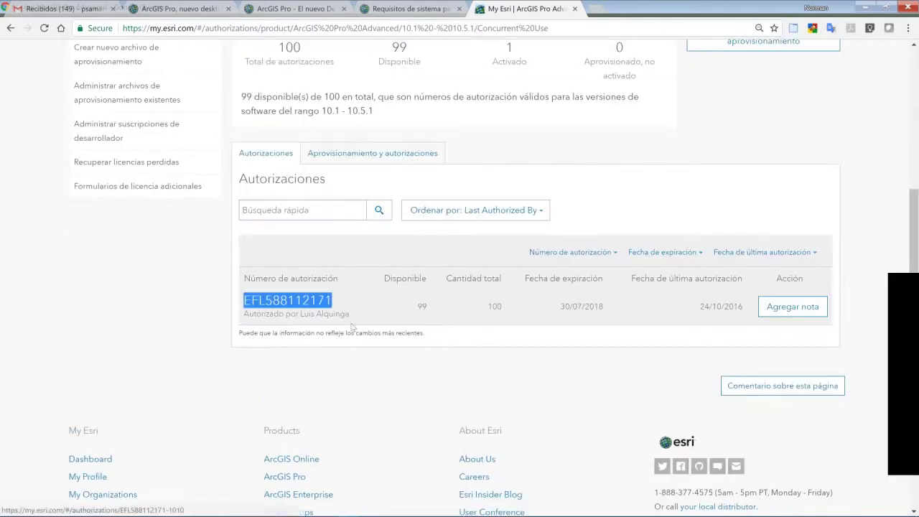
scroll(406, 343, up, 5)
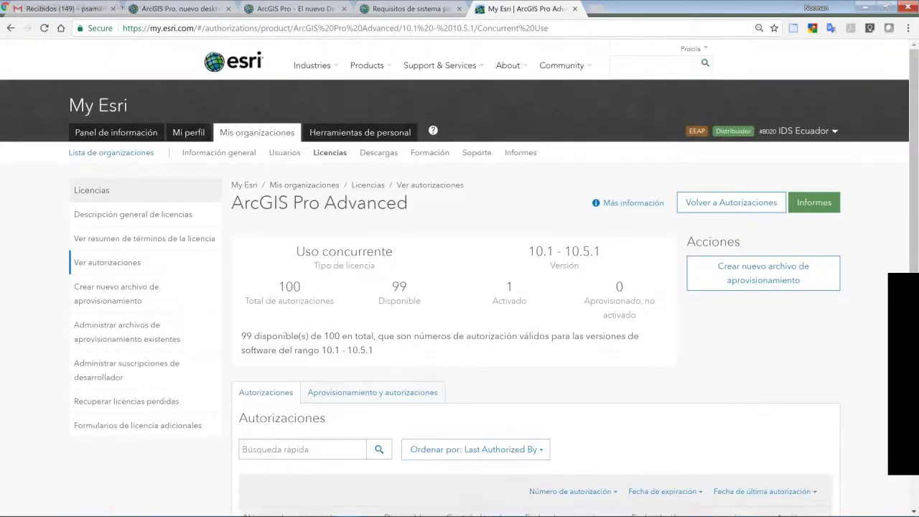
scroll(343, 505, down, 1)
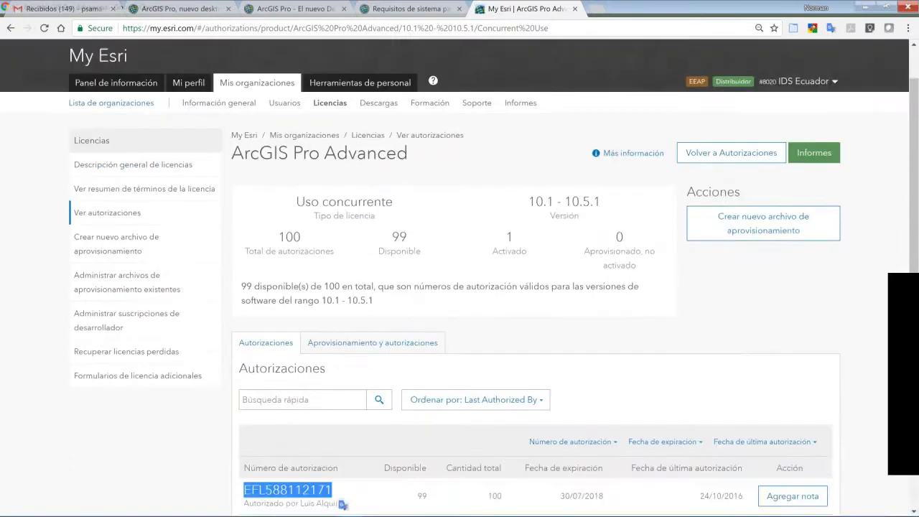
click(396, 508)
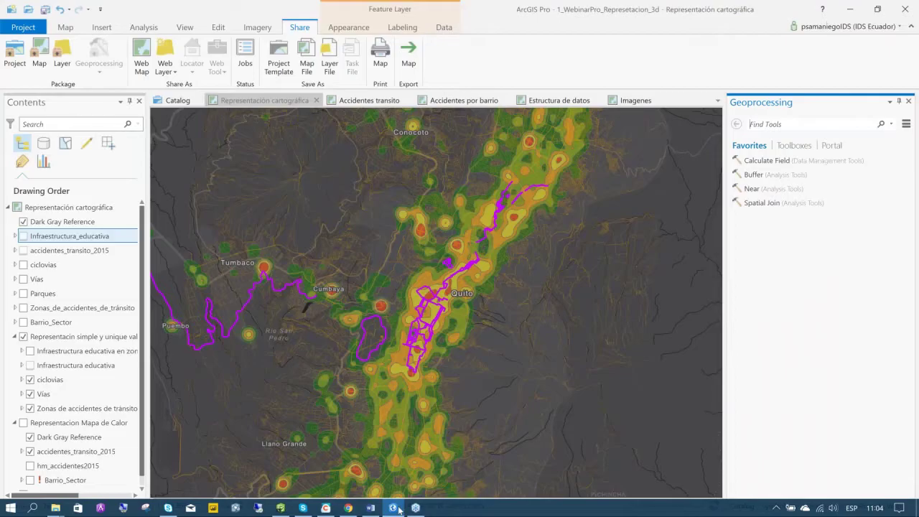
- Check the licensing information under Project > Licensing, then return to the map
click(23, 28)
click(48, 171)
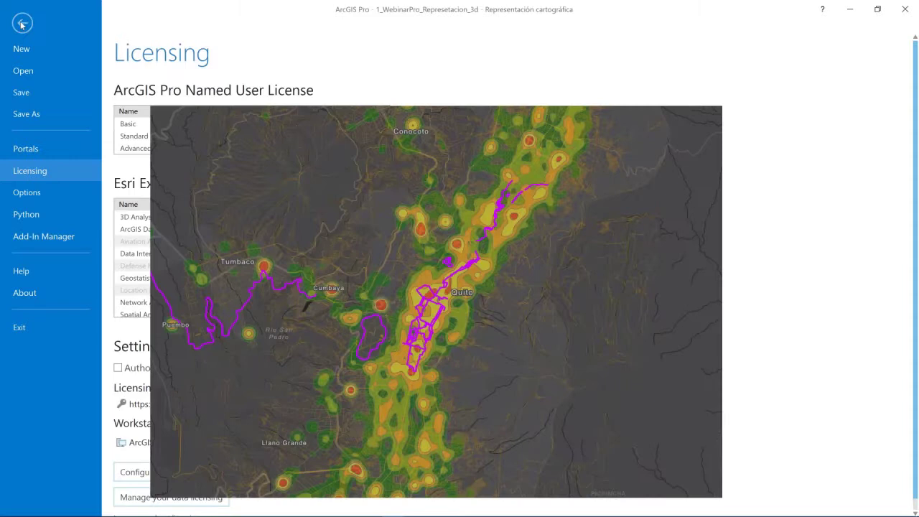
click(22, 24)
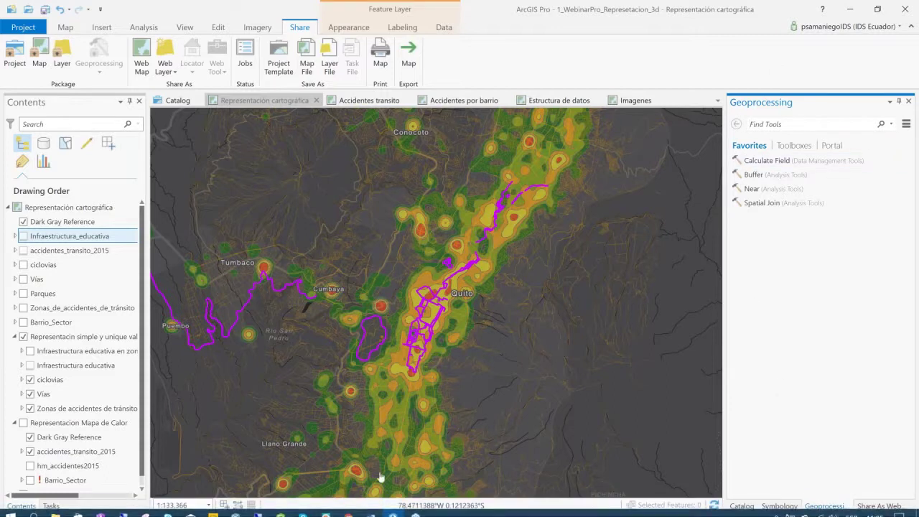
- Show the ArcGIS Pro - El nuevo Desktop de ESRI story map tab in Chrome, then return to ArcGIS Pro
click(348, 507)
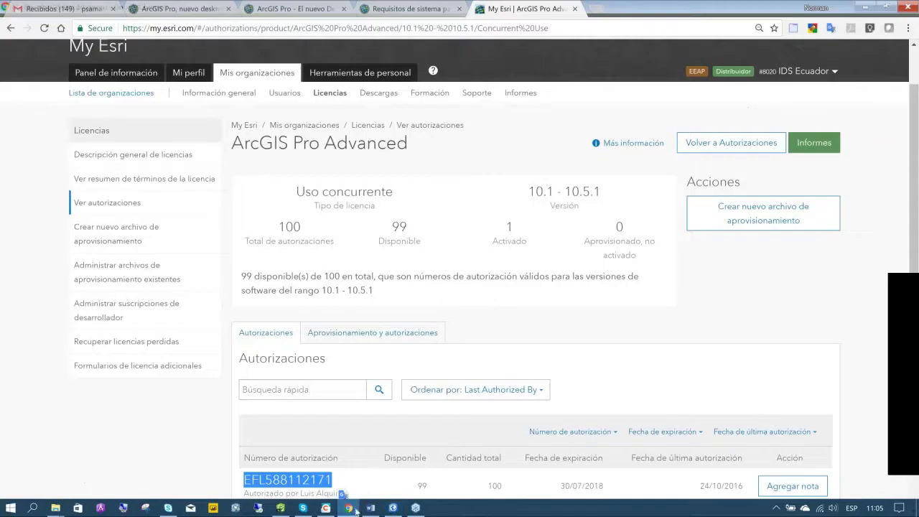
click(304, 8)
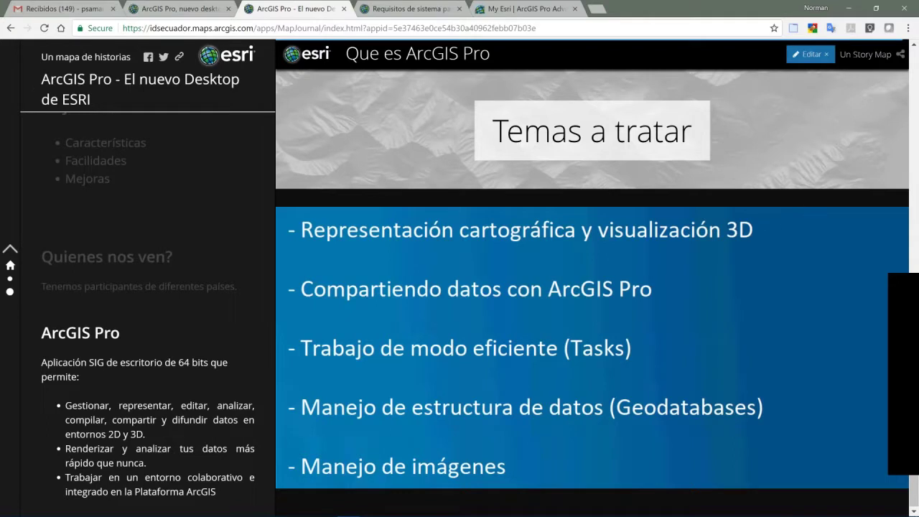
mouse_move(461, 515)
click(392, 507)
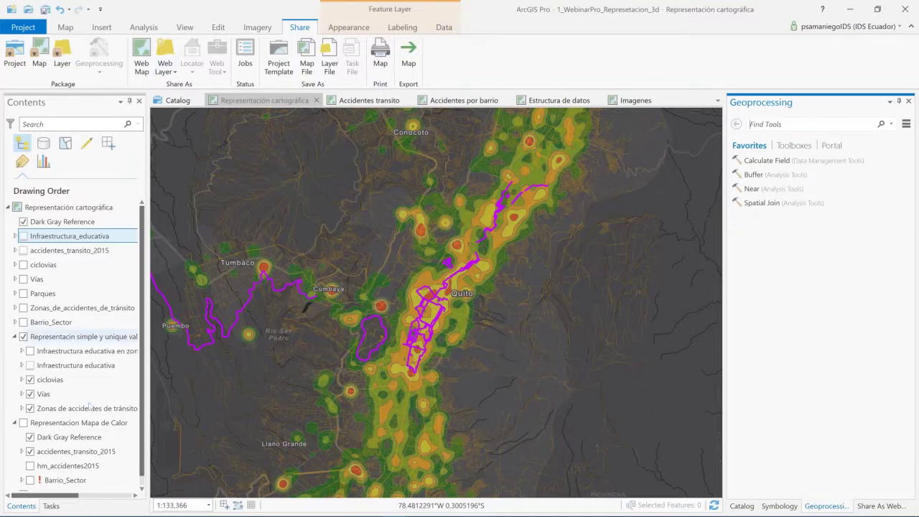
- Open InfEducativa_zonas_accidentes from the Catalog's Tasks folder and bring up Escuelas_riesgo_accidentes' options
click(52, 506)
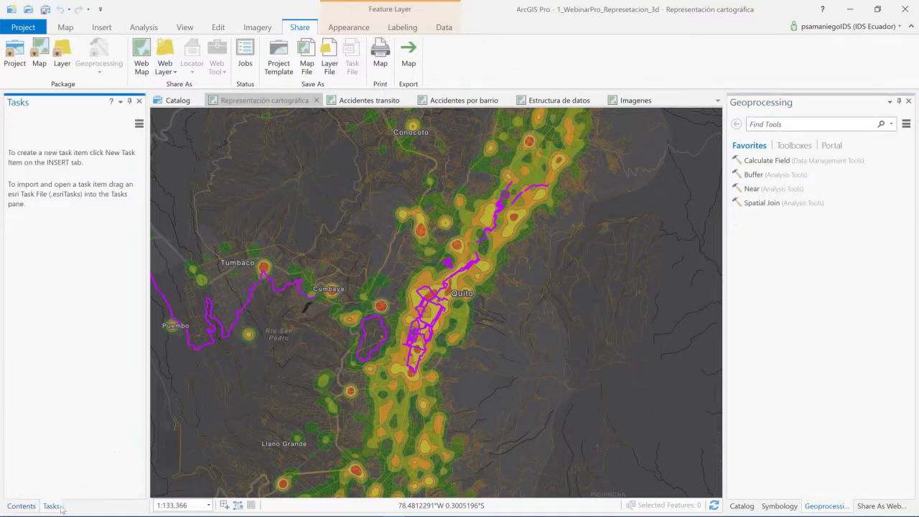
click(139, 126)
click(109, 128)
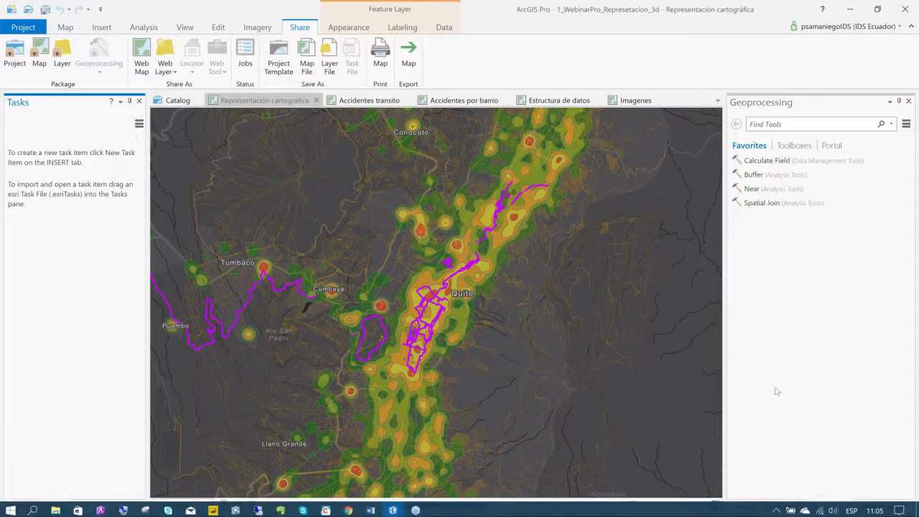
click(742, 507)
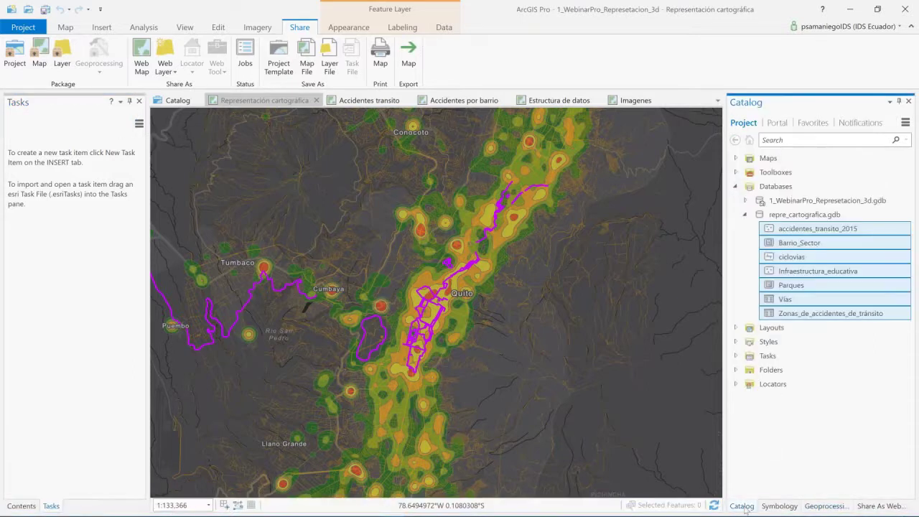
click(736, 356)
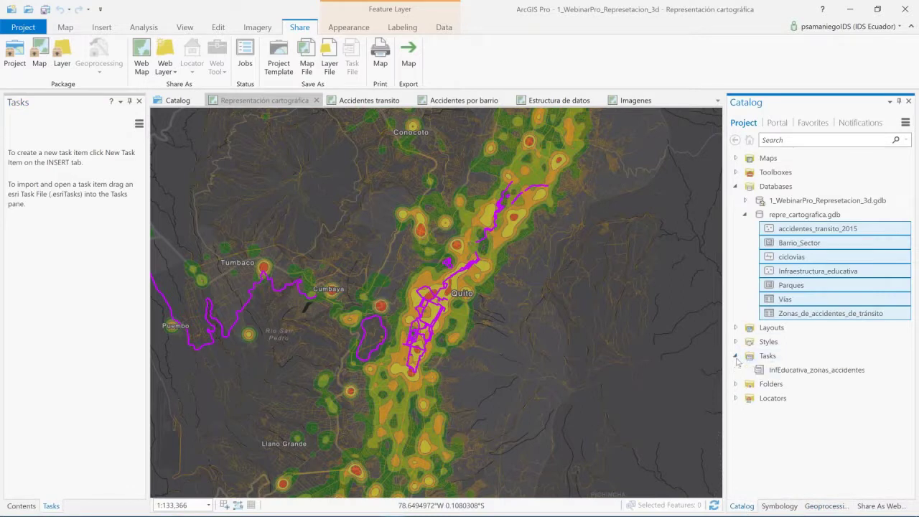
double_click(801, 370)
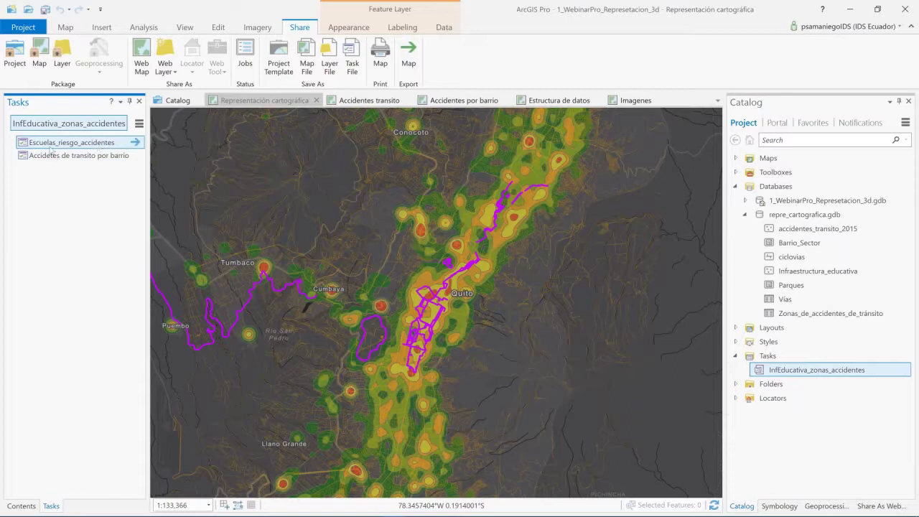
click(138, 142)
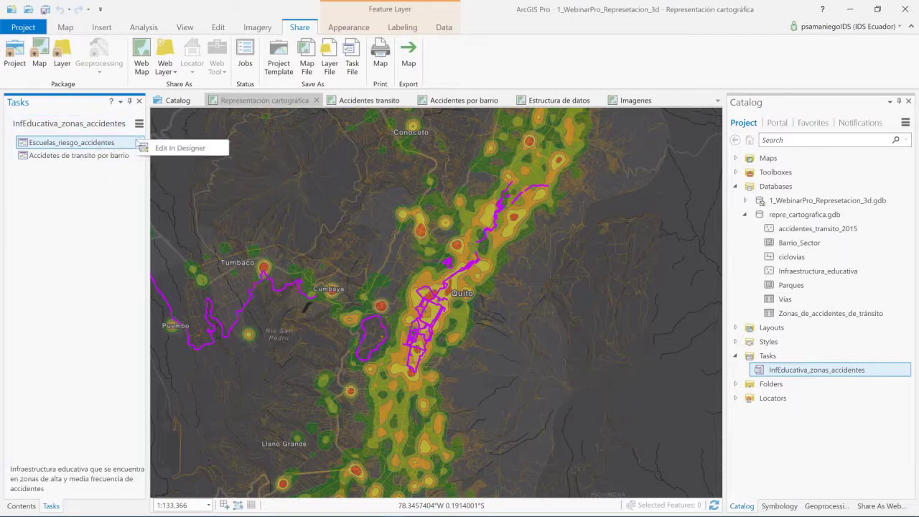
- Edit Escuelas_riesgo_accidentes in the Task Designer and inspect step 1 'Zonas Alta y media frecuencia de accidentes'
click(172, 151)
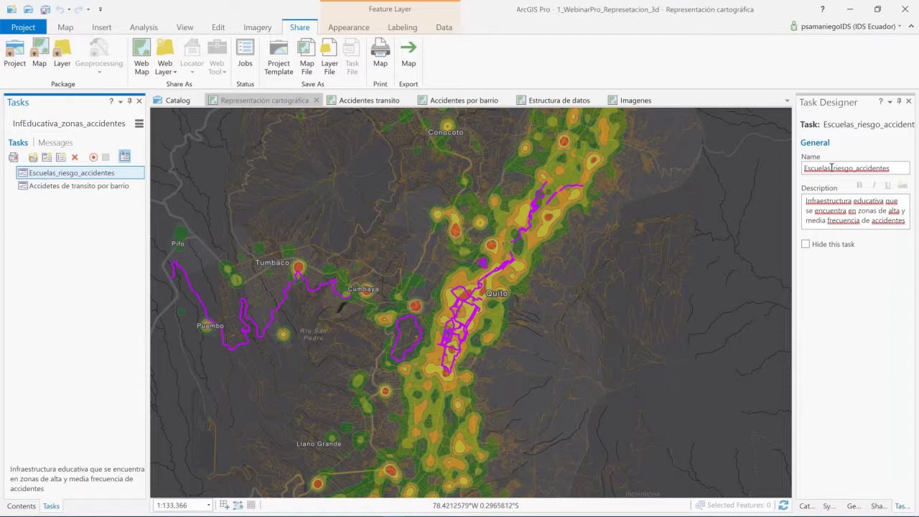
click(842, 208)
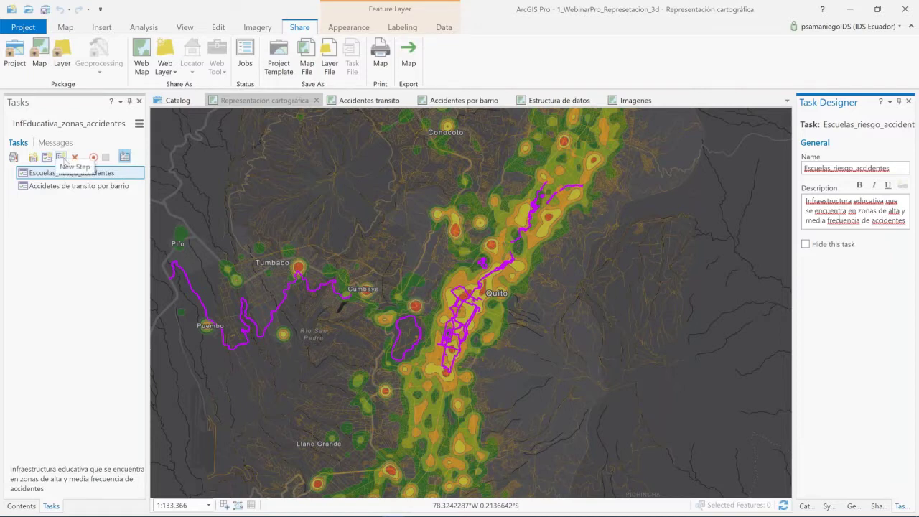
click(135, 173)
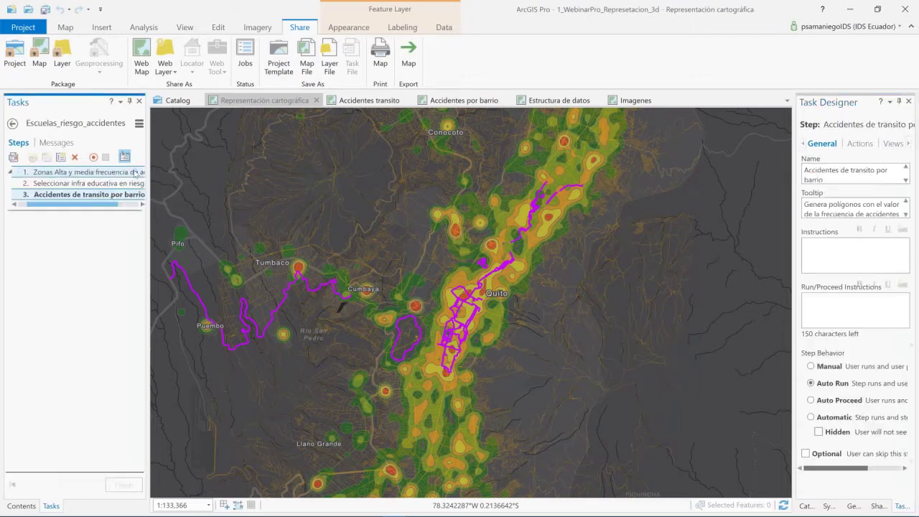
click(65, 174)
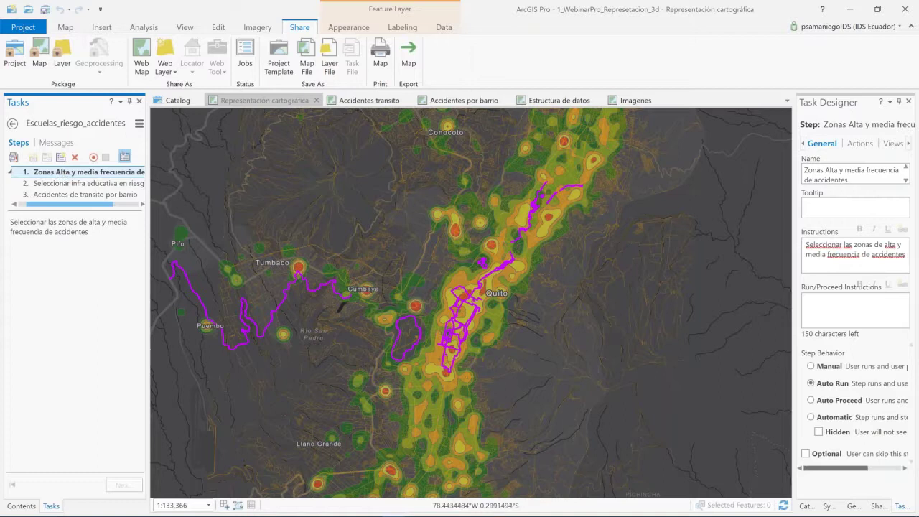
click(833, 180)
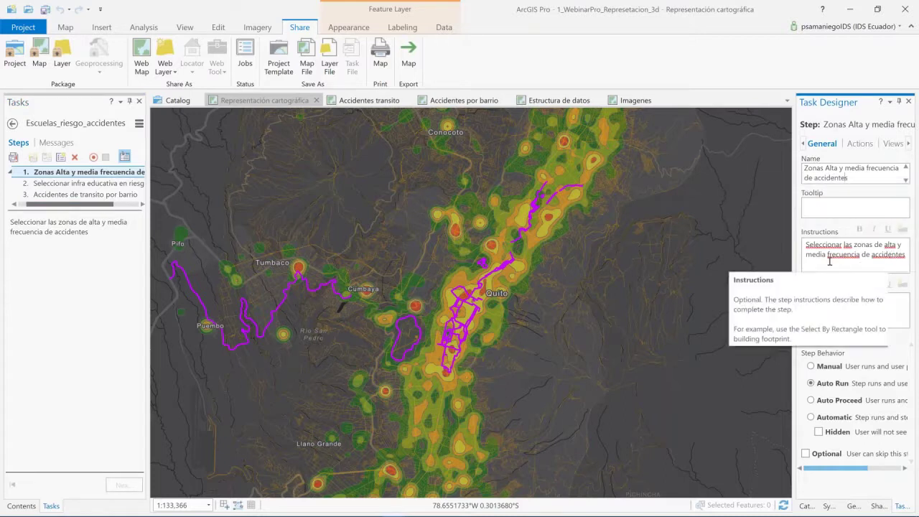
click(844, 303)
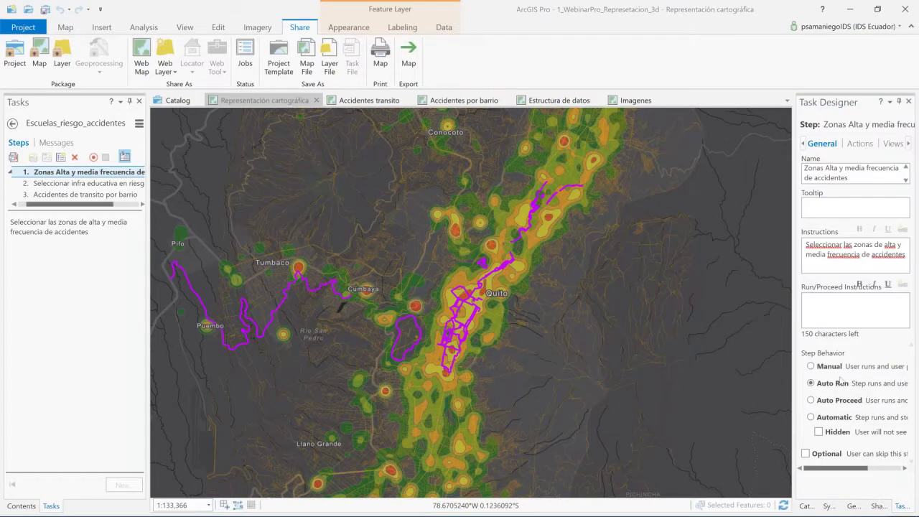
mouse_move(834, 372)
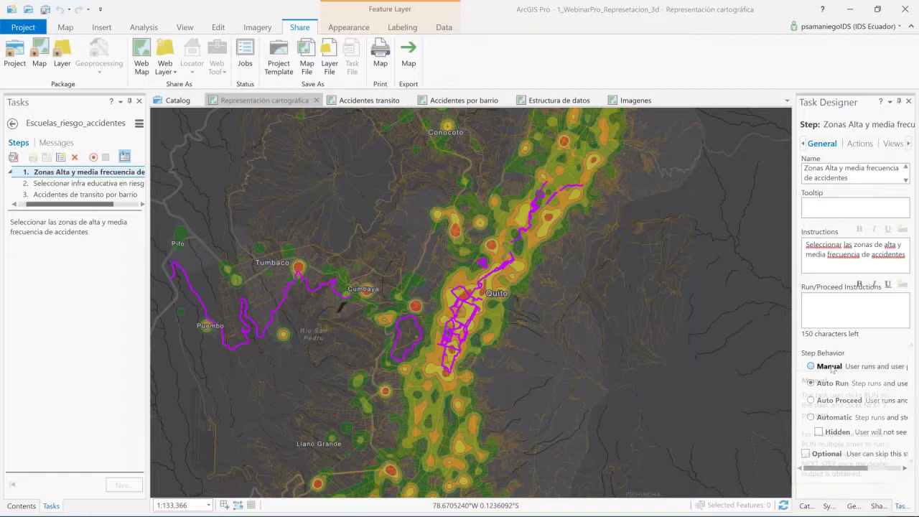
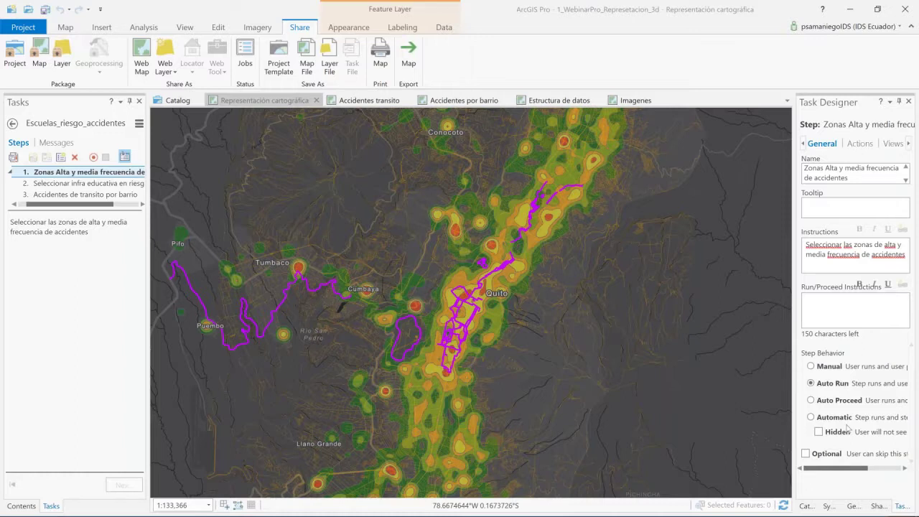
- Show step 1's action command and browse the plain Command type list without picking one
click(860, 144)
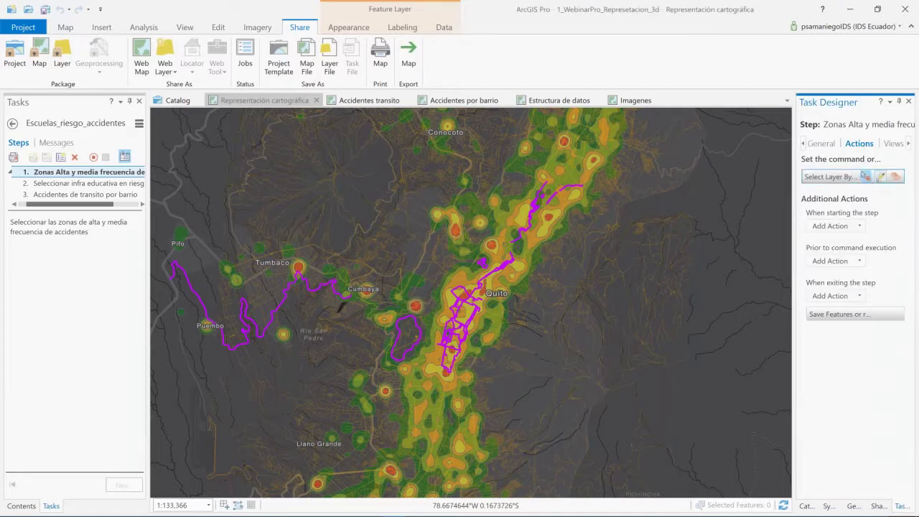
click(866, 176)
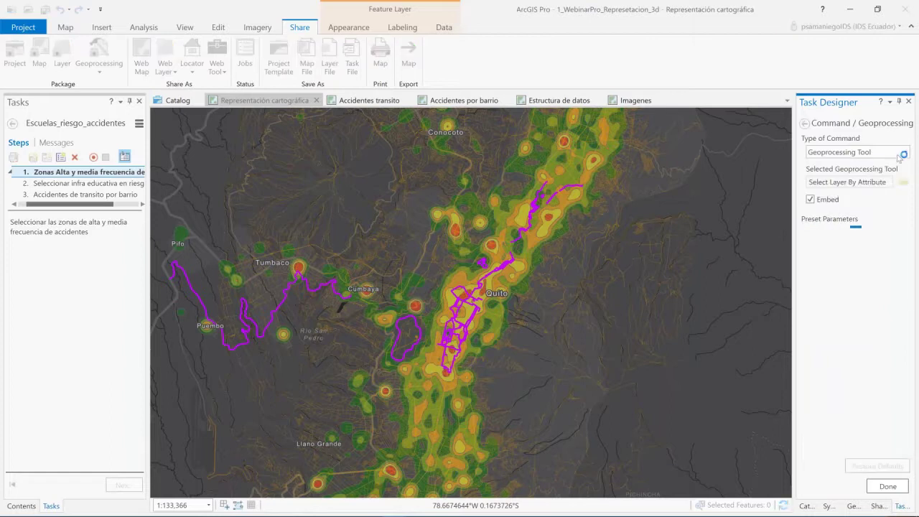
click(904, 153)
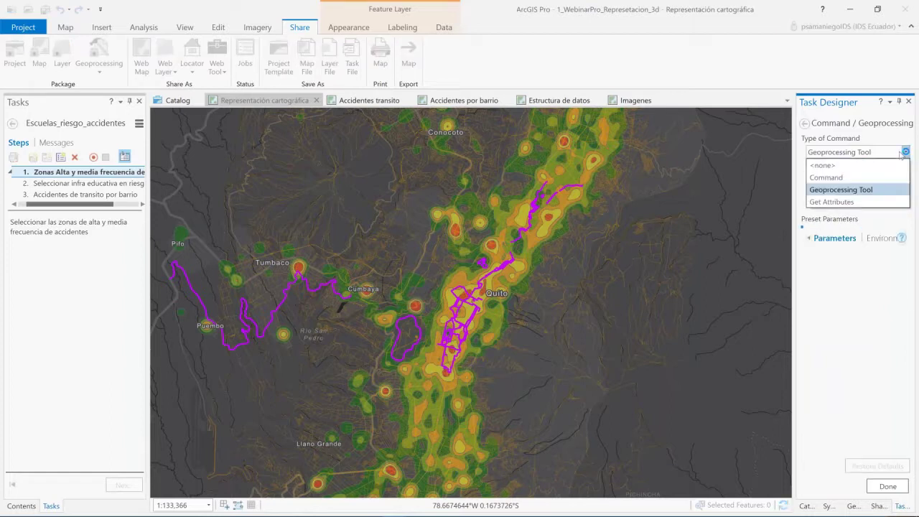
click(853, 178)
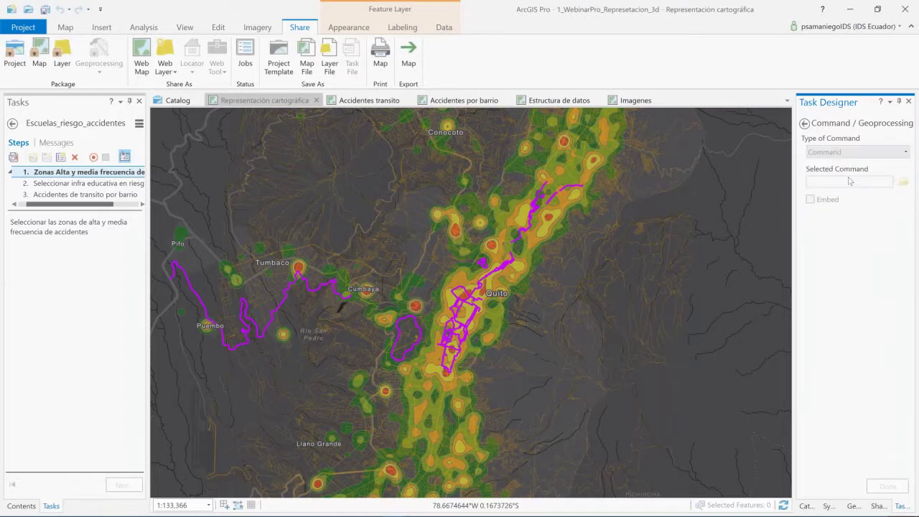
scroll(903, 336, down, 10)
scroll(903, 336, up, 15)
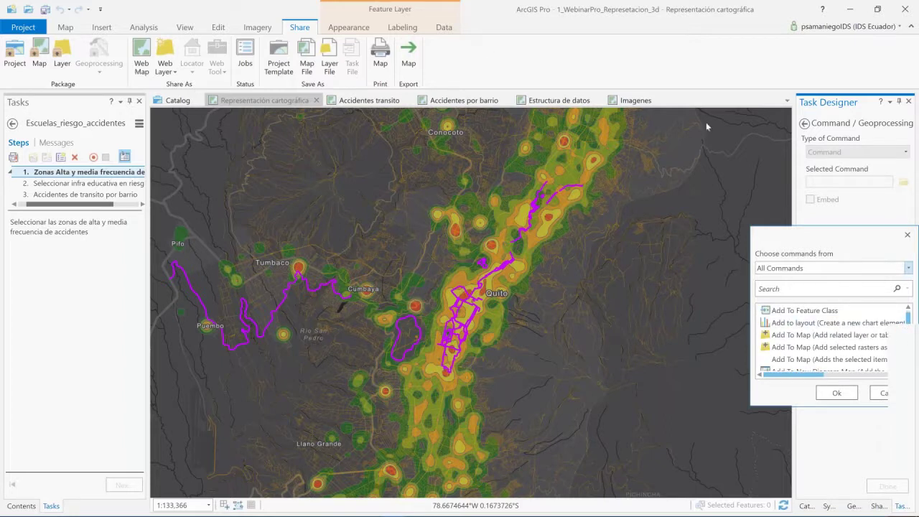
scroll(831, 335, down, 4)
scroll(830, 344, down, 4)
scroll(827, 341, down, 2)
scroll(830, 352, down, 1)
scroll(830, 352, down, 2)
click(883, 393)
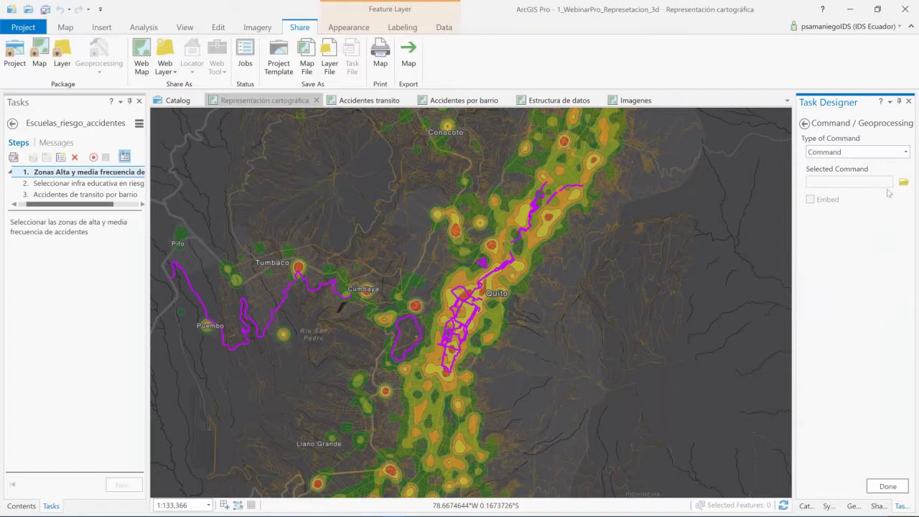
- Search Geoprocessing Tool options for 'sum', then discard the changes, keeping Select Layer By Attribute
click(904, 152)
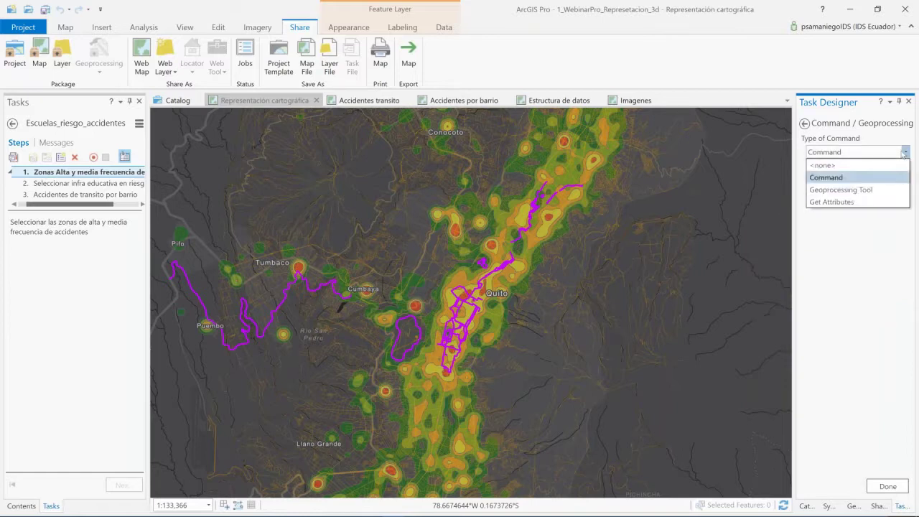
click(854, 190)
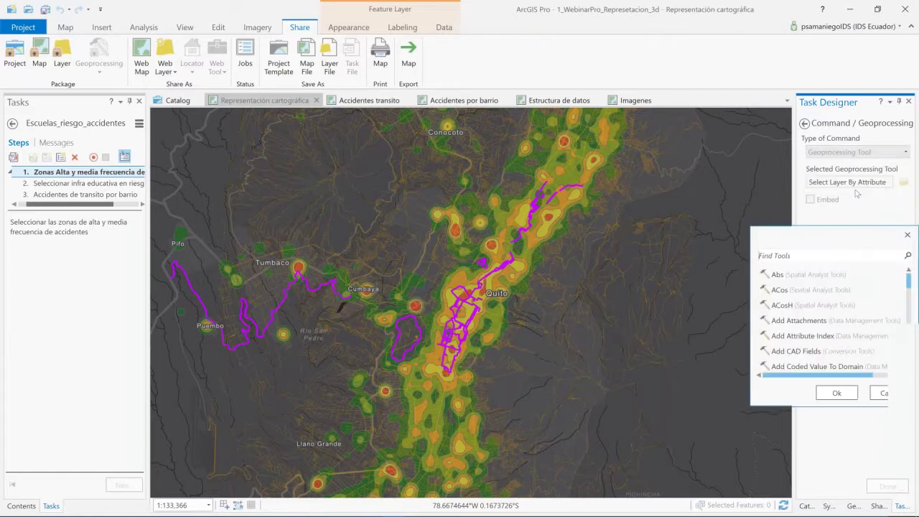
click(824, 256)
text(sum)
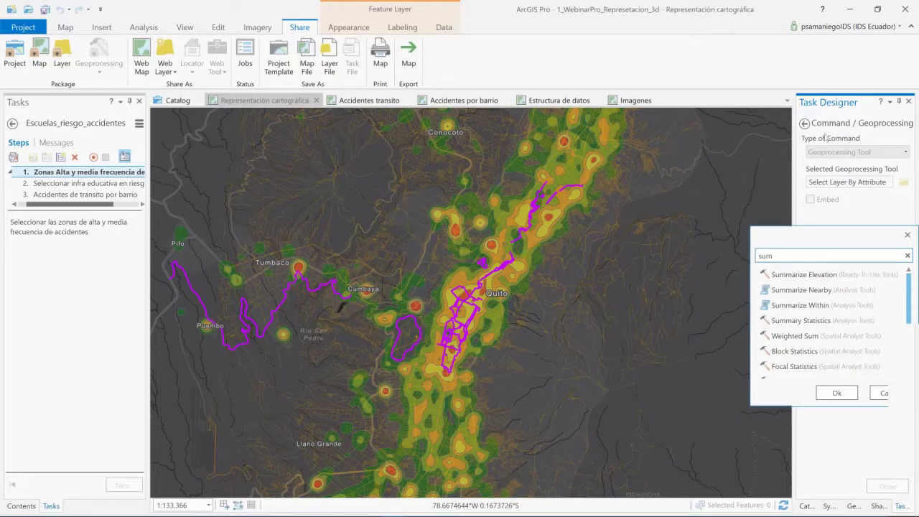
click(900, 395)
click(498, 328)
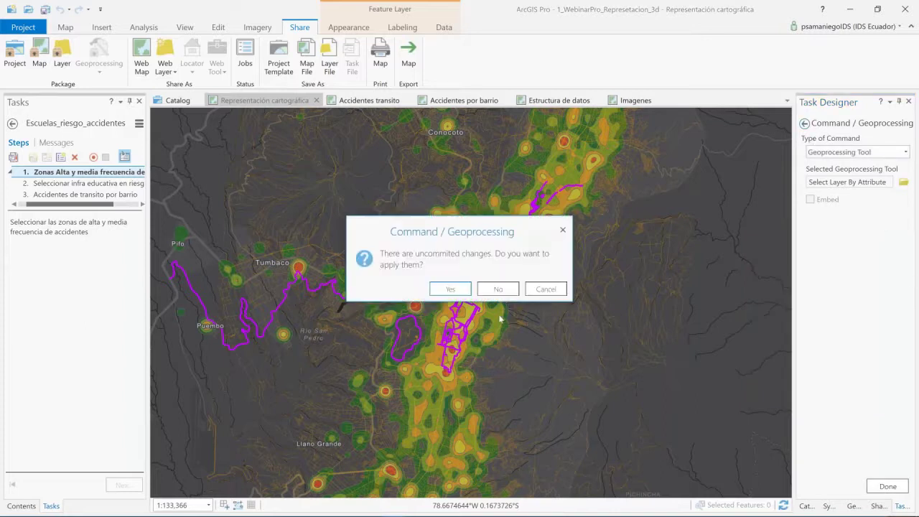
click(499, 290)
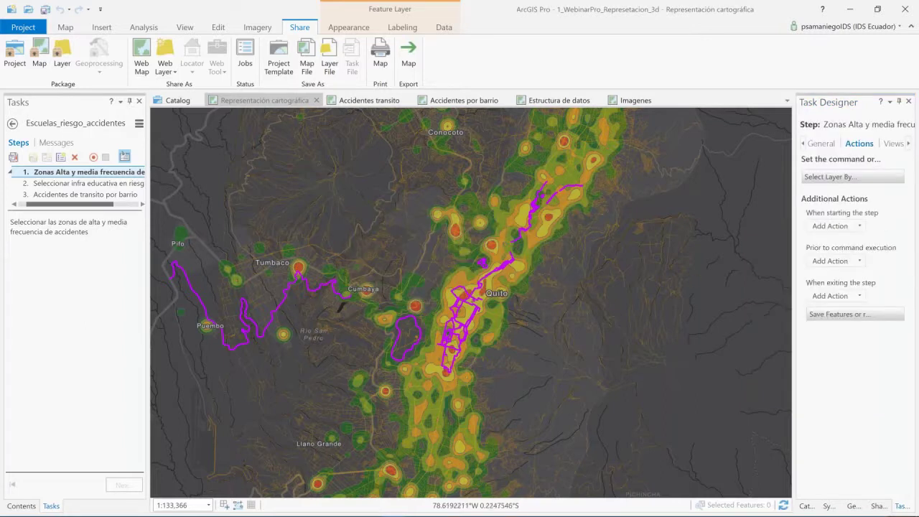
click(873, 181)
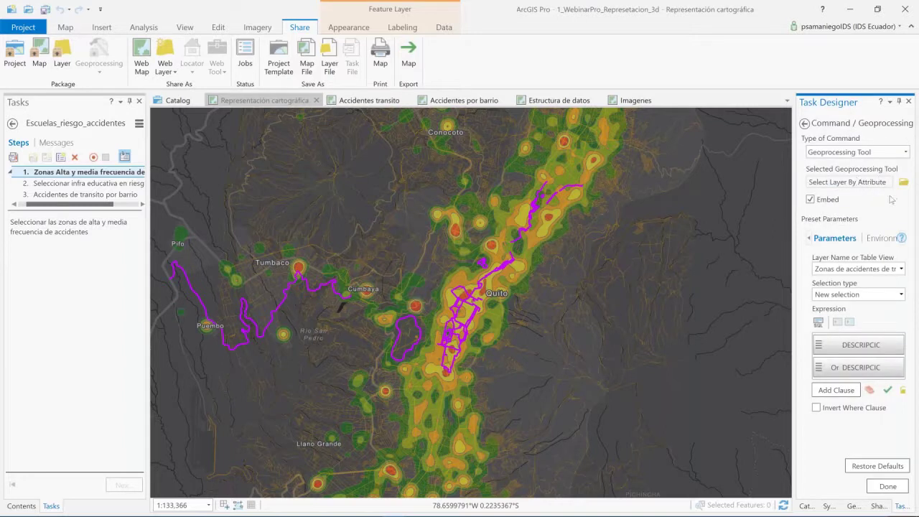
click(902, 269)
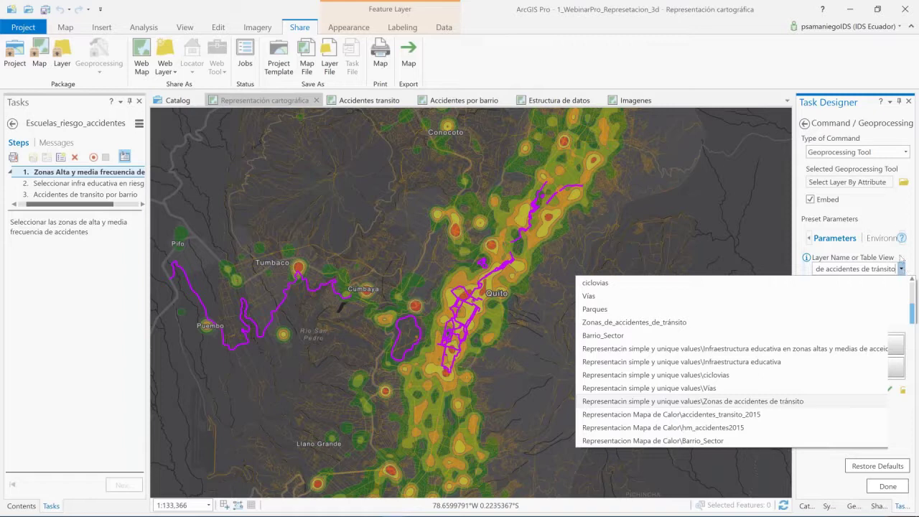
click(903, 218)
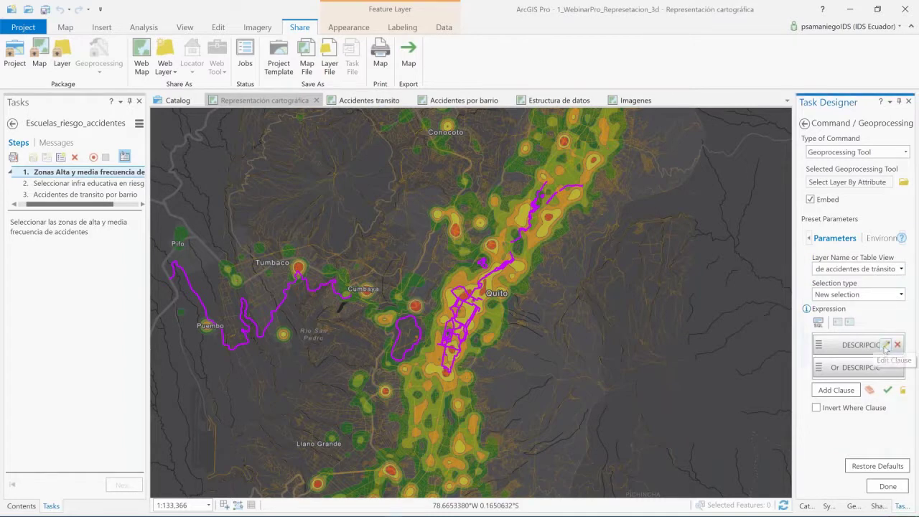
click(886, 346)
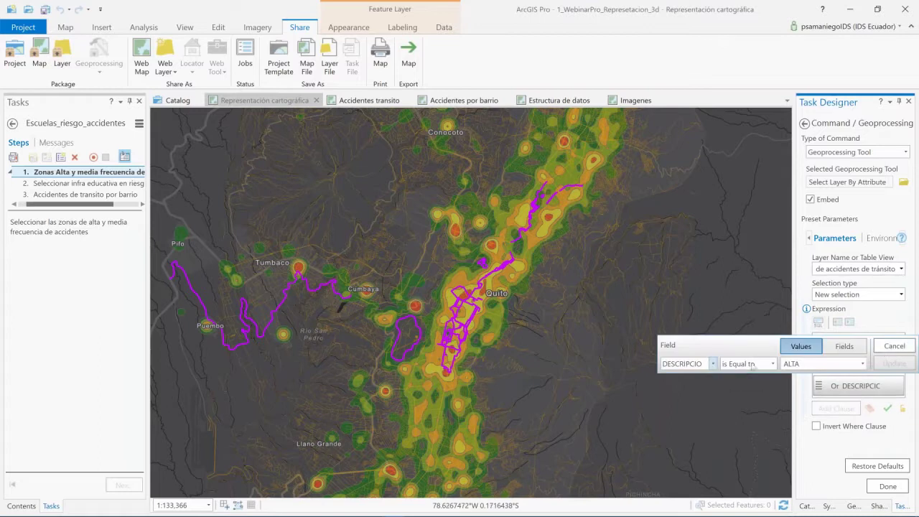
click(903, 348)
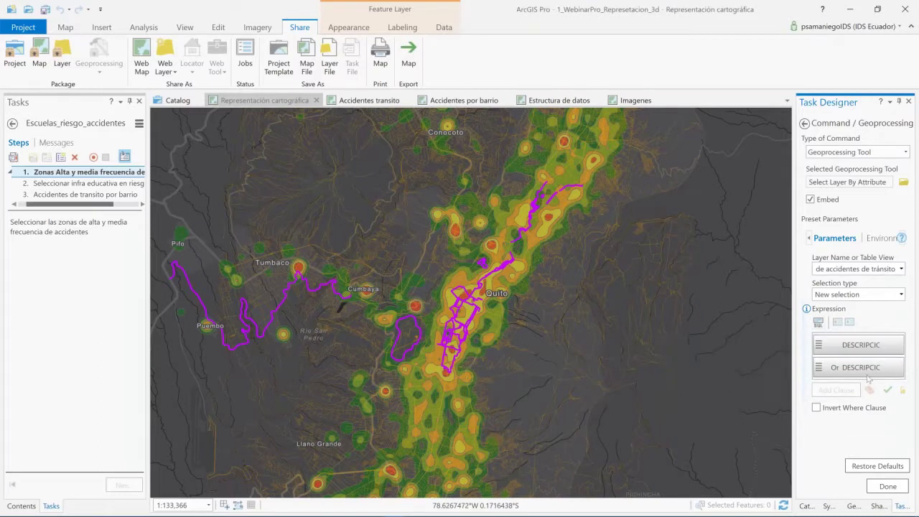
click(887, 367)
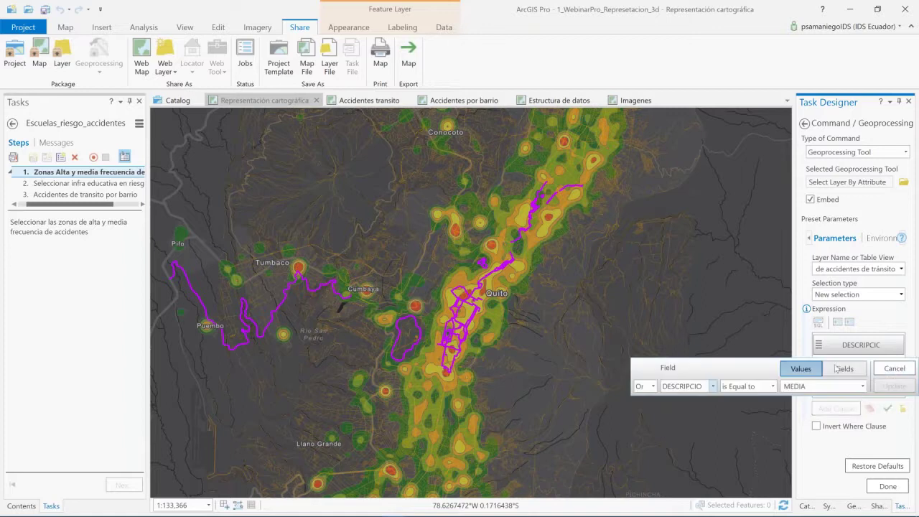
click(908, 371)
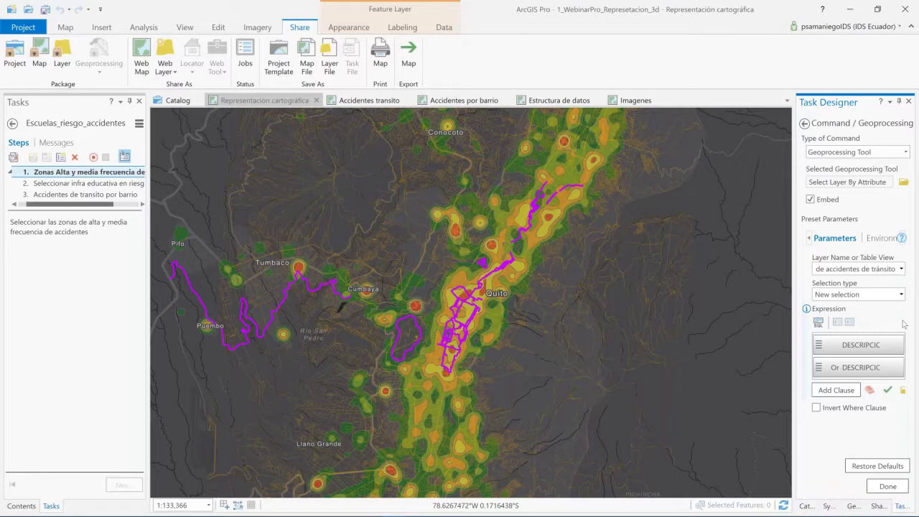
click(893, 488)
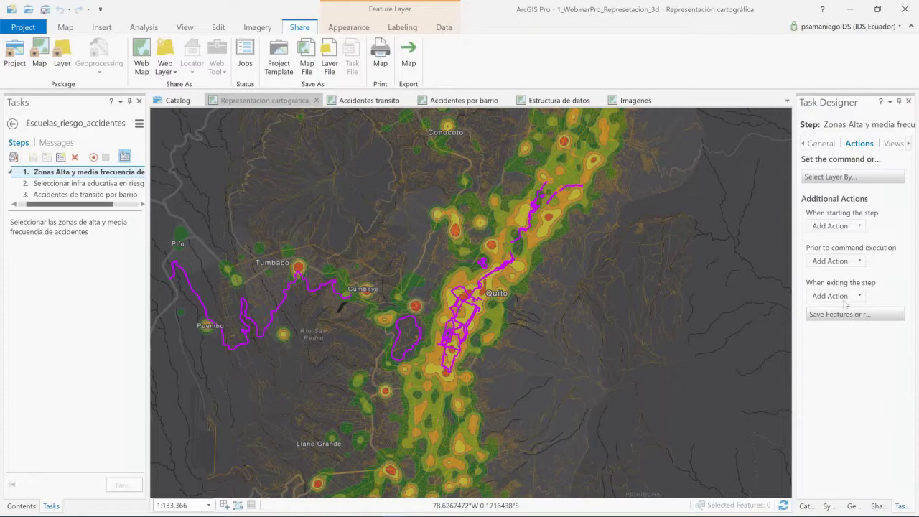
- Review step 2's Select Layer By Location parameters and selecting layer, then go to step 3 'Accidentes de transito por barrio'
click(86, 183)
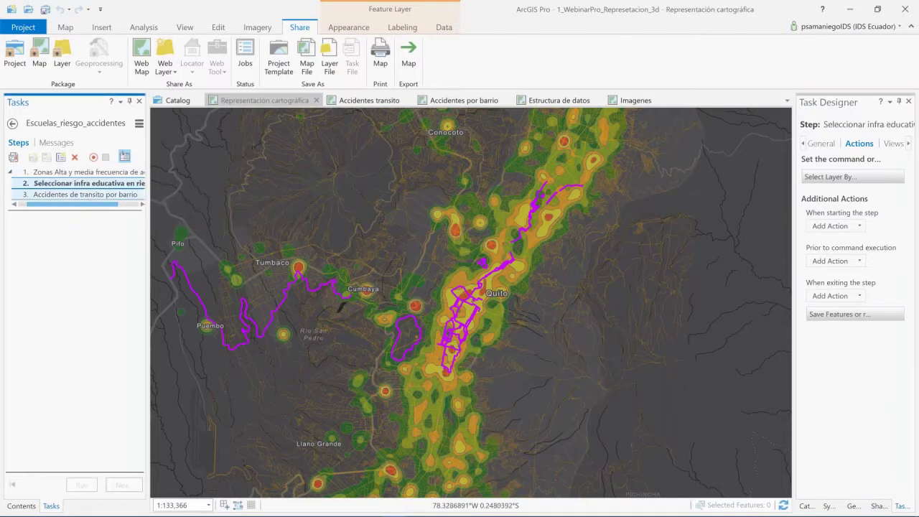
click(883, 177)
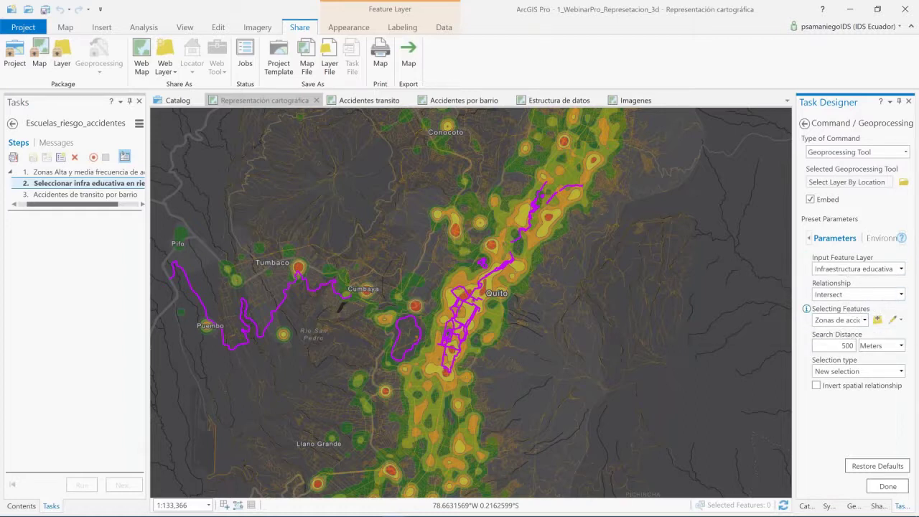
click(844, 321)
click(887, 486)
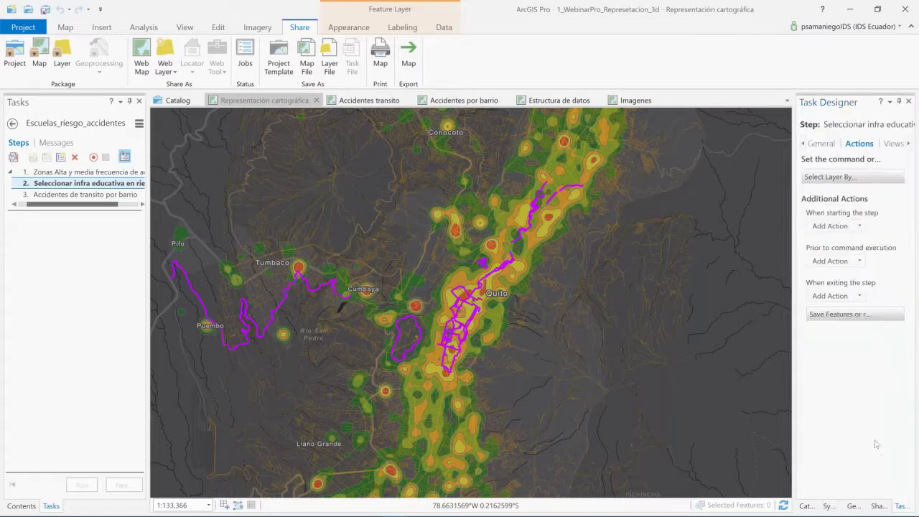
click(75, 194)
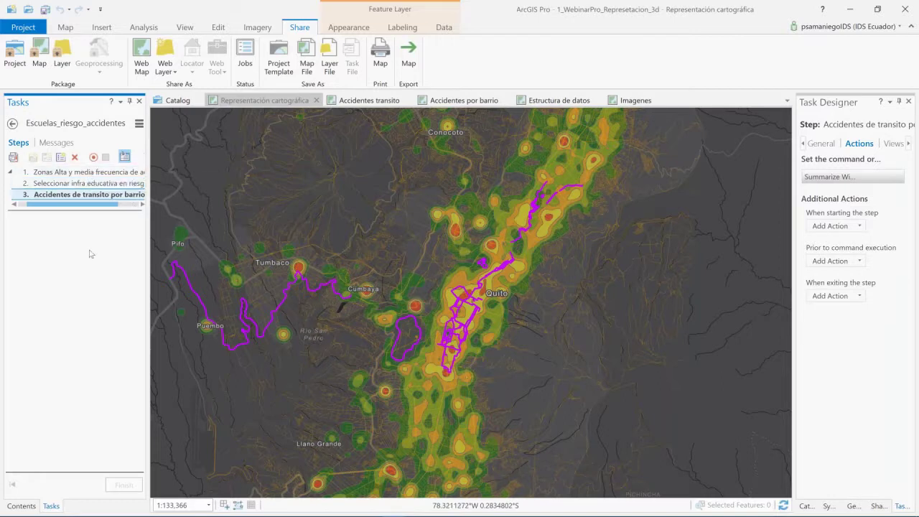
- Exit the designer and run Escuelas_riesgo_accidentes through all three steps, selecting 1181 features
click(140, 124)
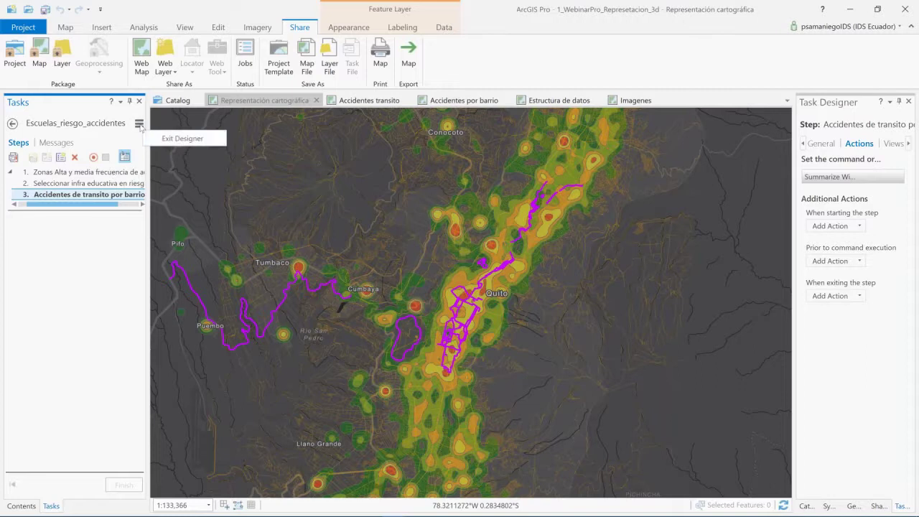
click(179, 138)
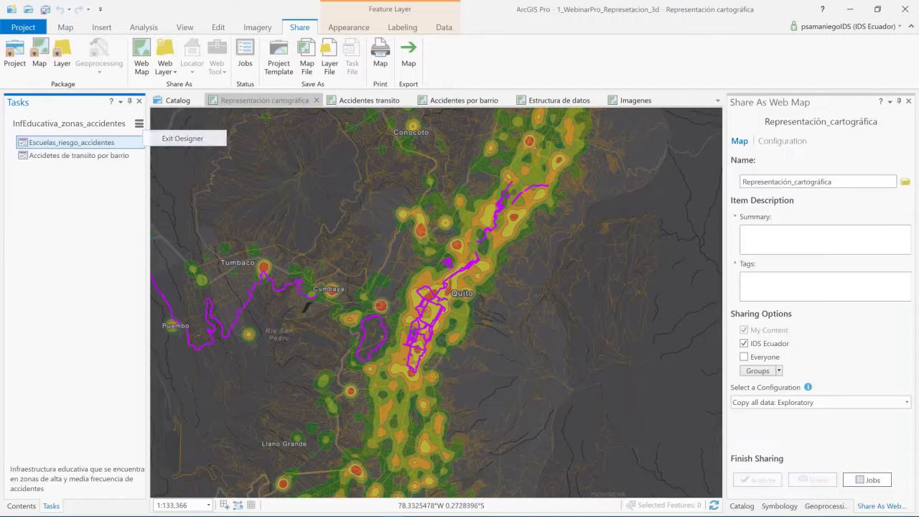
double_click(84, 146)
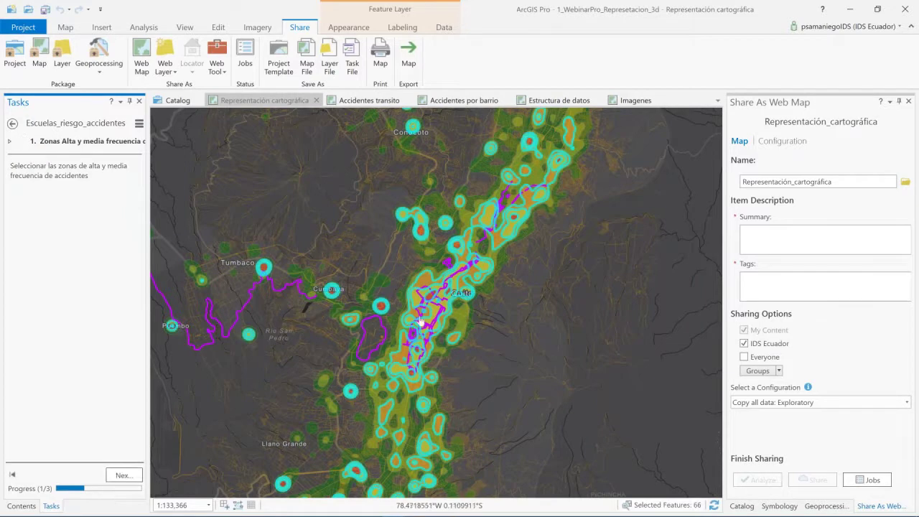
click(133, 476)
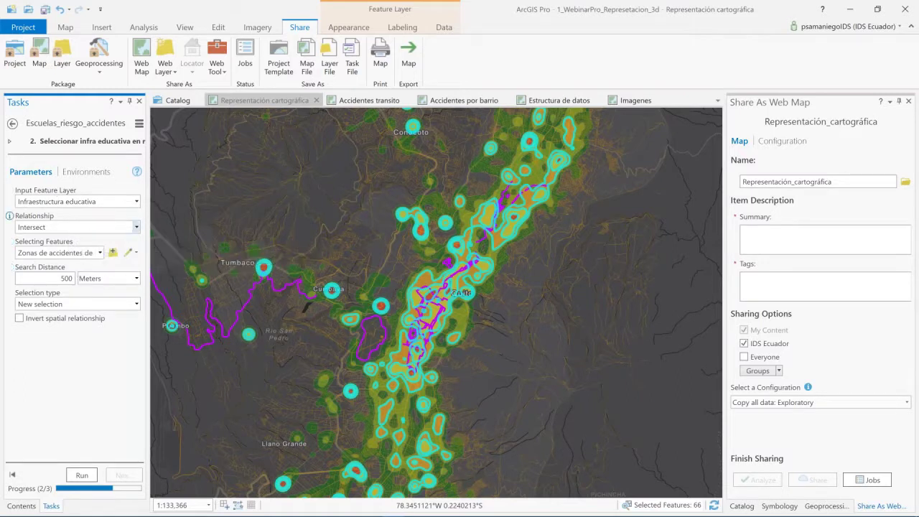
click(83, 476)
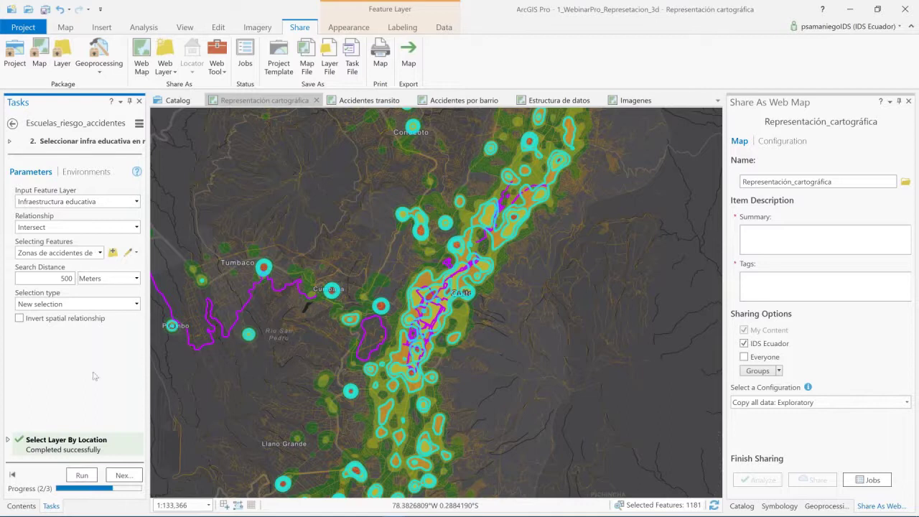
click(125, 476)
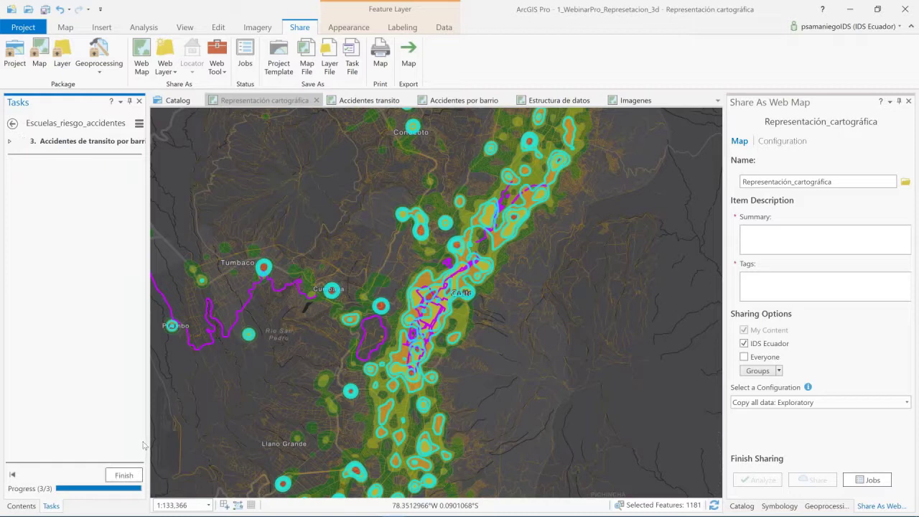
click(123, 474)
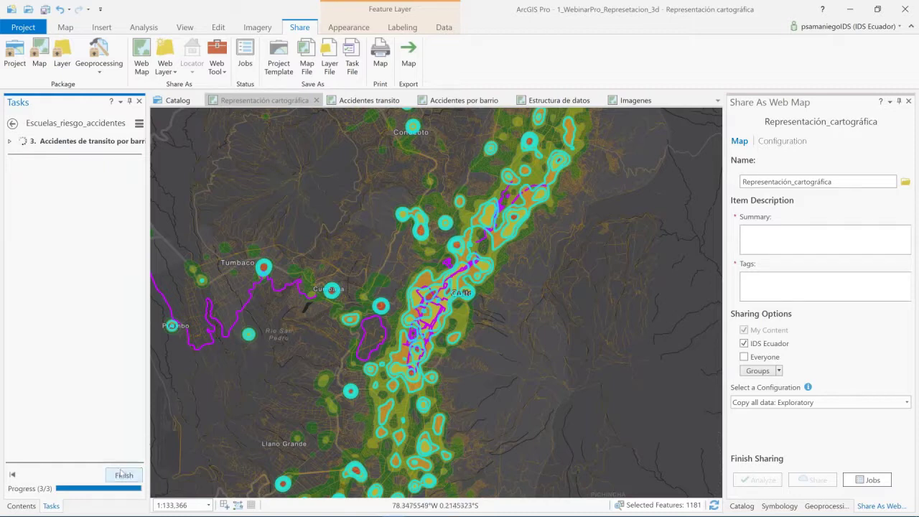
click(22, 505)
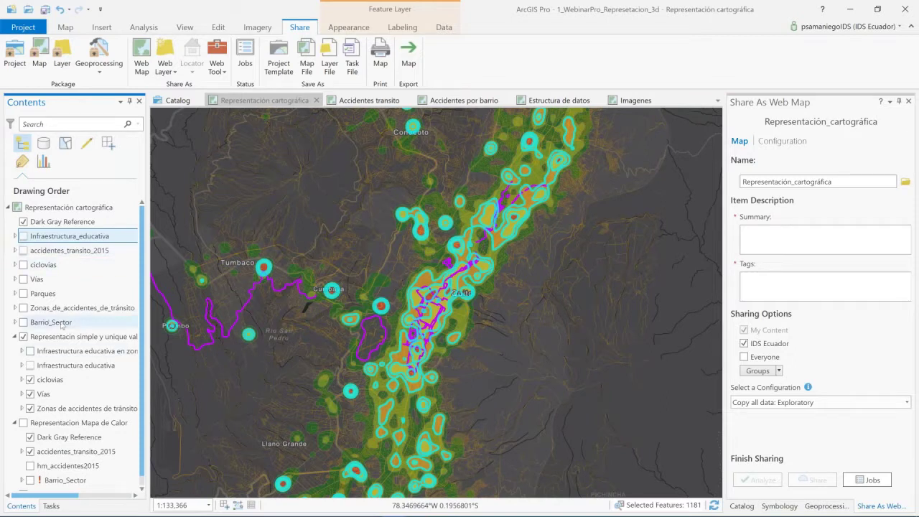
- Turn on the Infraestructura educativa layer and zoom over Quito to see schools on the heat map
scroll(91, 381, down, 1)
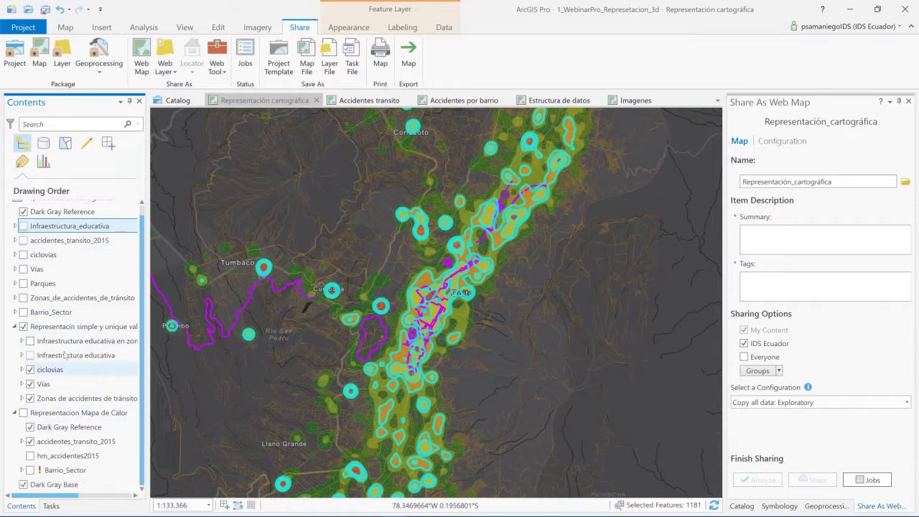
click(30, 355)
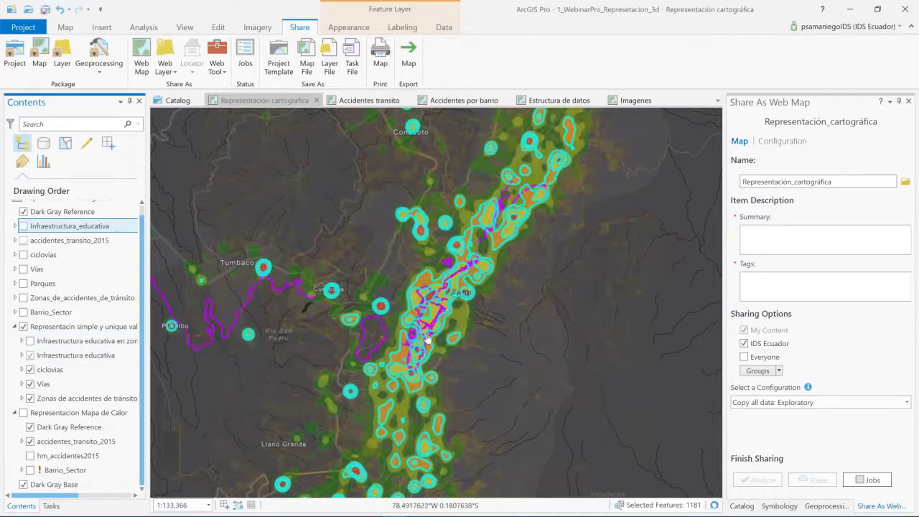
scroll(428, 338, up, 5)
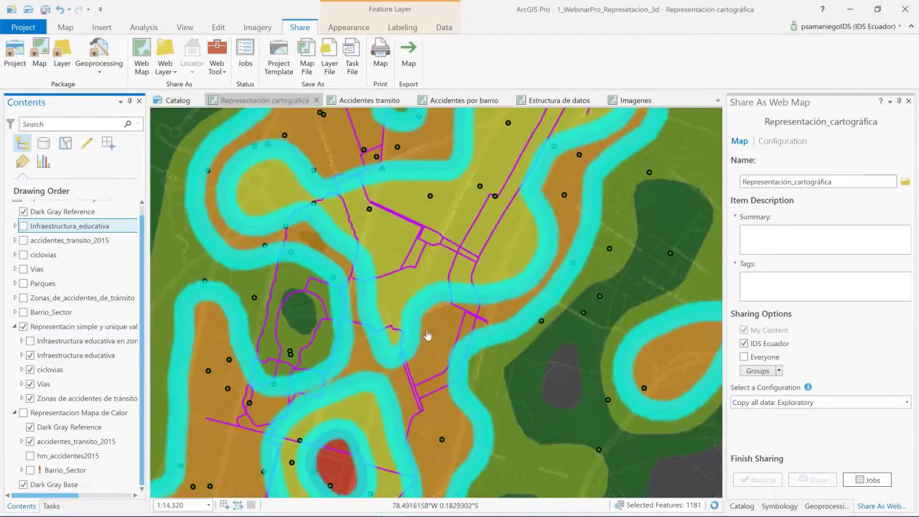
scroll(372, 198, down, 2)
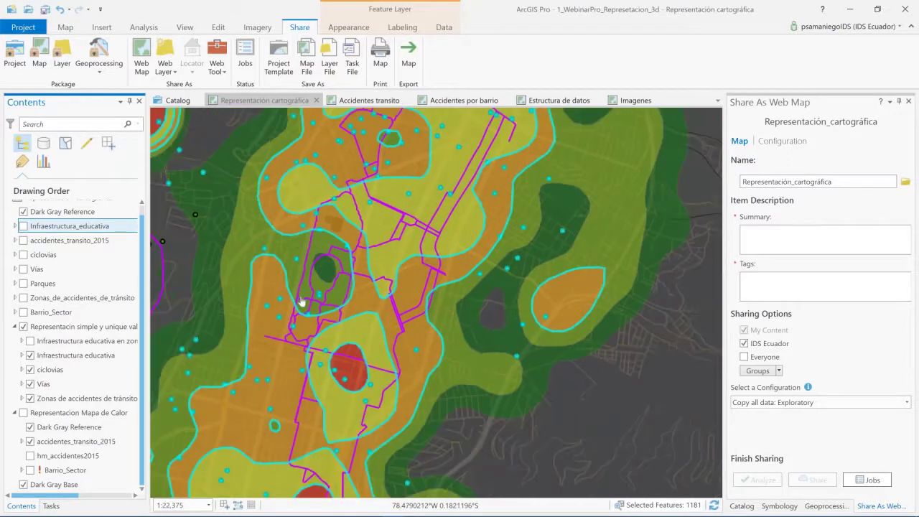
scroll(581, 316, down, 2)
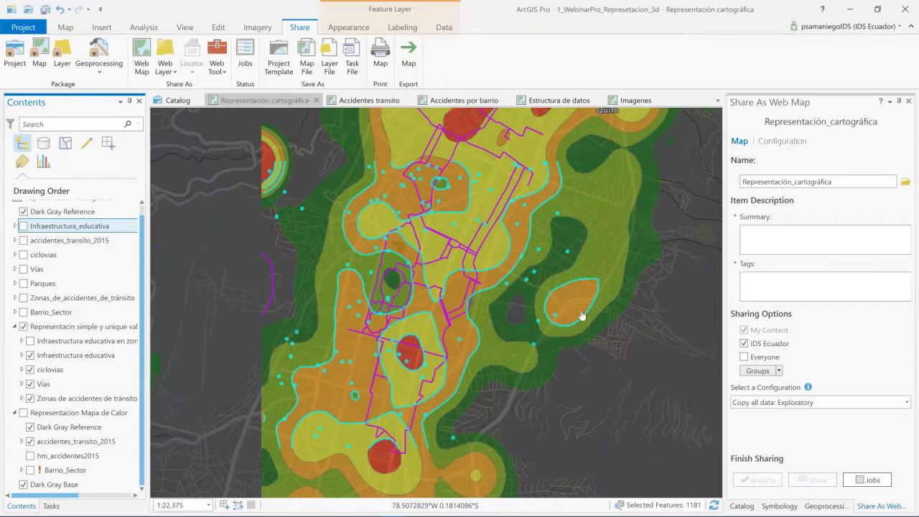
scroll(582, 316, down, 2)
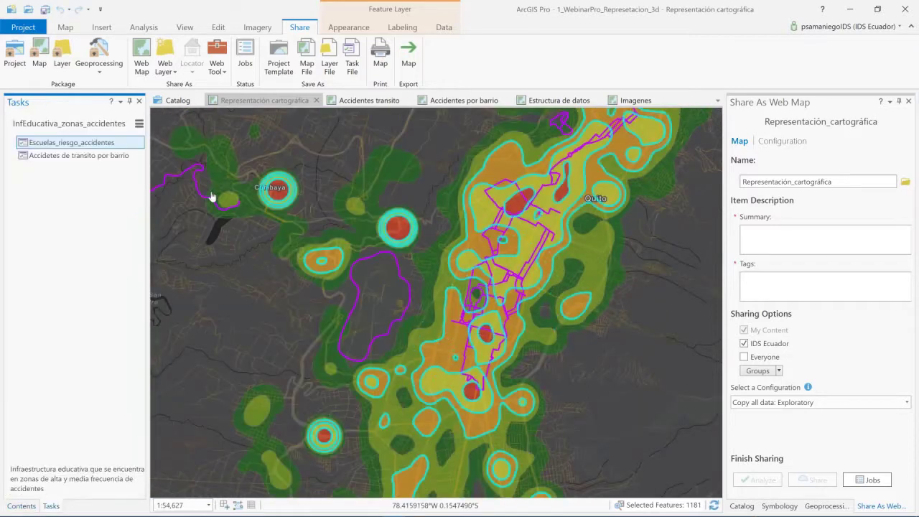
- Inspect the Summarize Within command of Accidentes de transito por barrio in the designer, then run the task
right_click(136, 156)
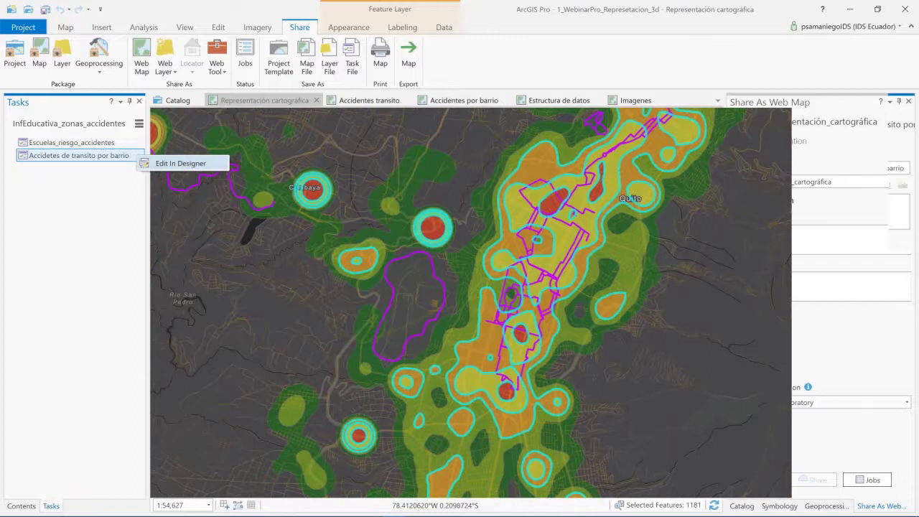
click(181, 163)
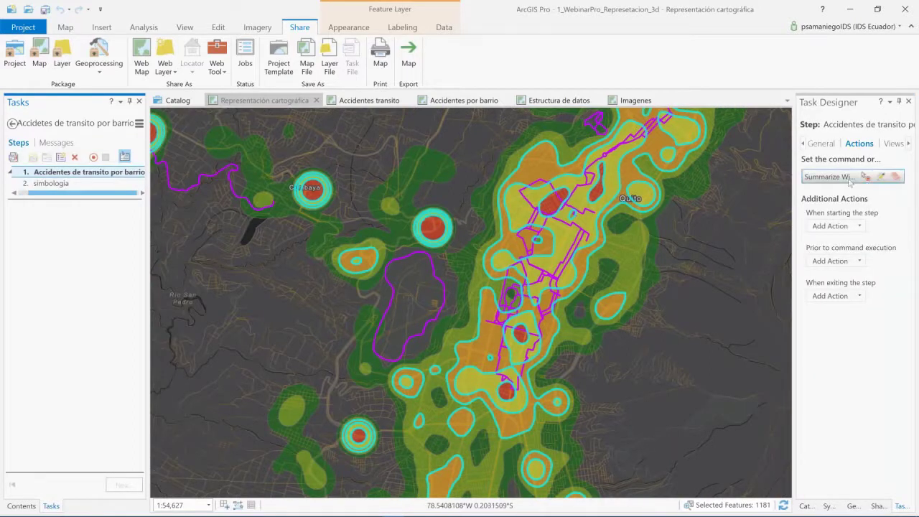
click(881, 176)
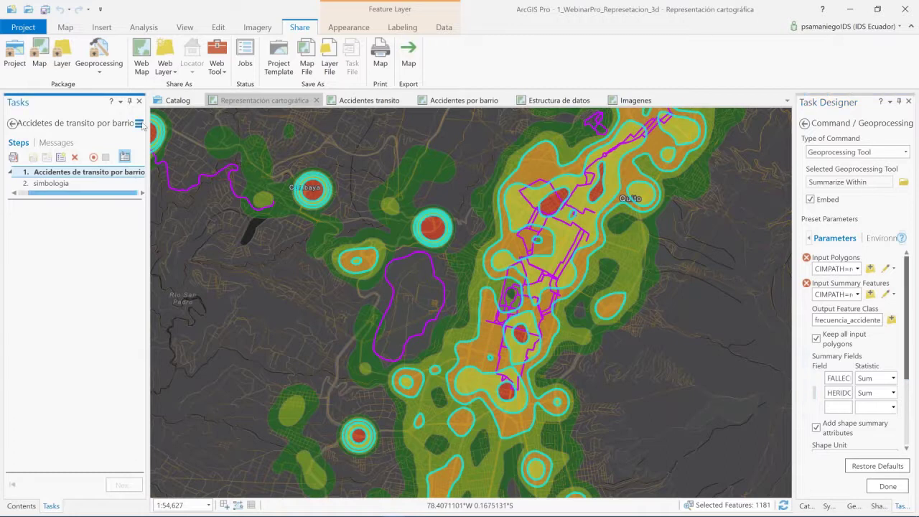
click(124, 157)
double_click(79, 160)
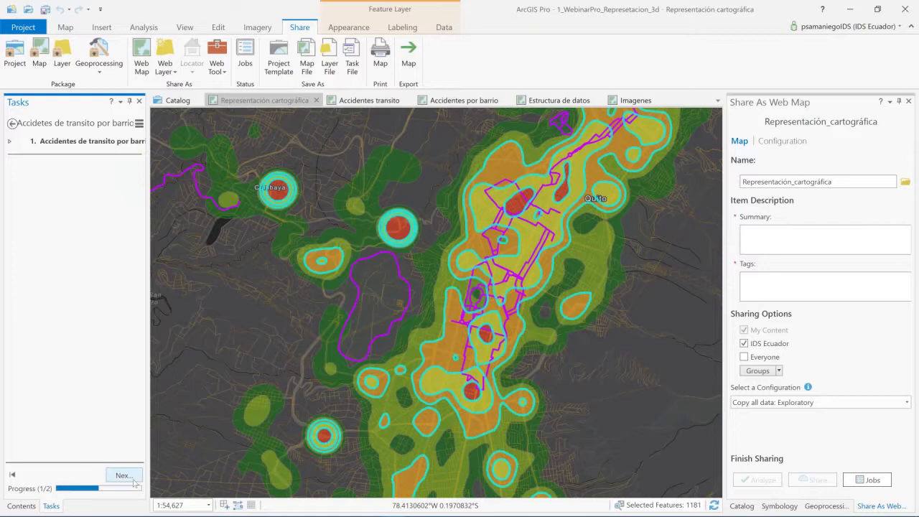
- Advance the task to its symbology step, frame the whole Quito region, and switch to the Chrome story map
click(136, 475)
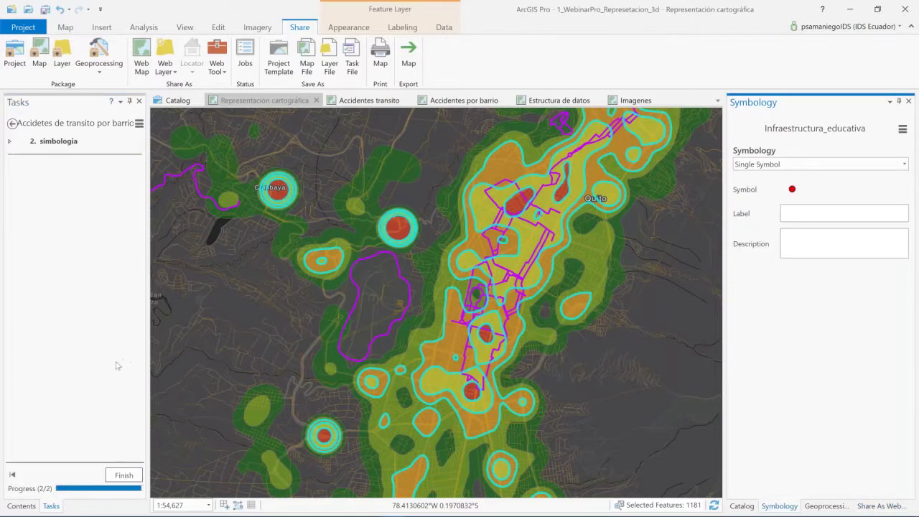
click(21, 506)
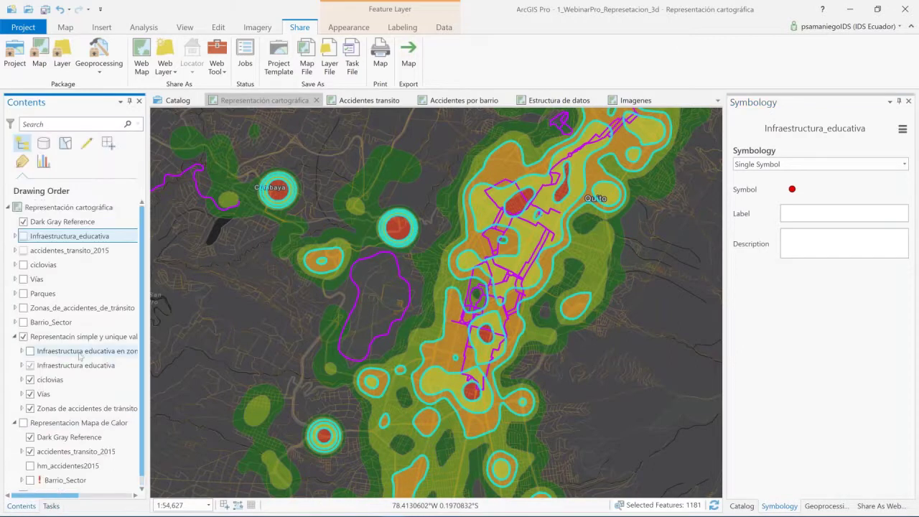
scroll(85, 350, down, 1)
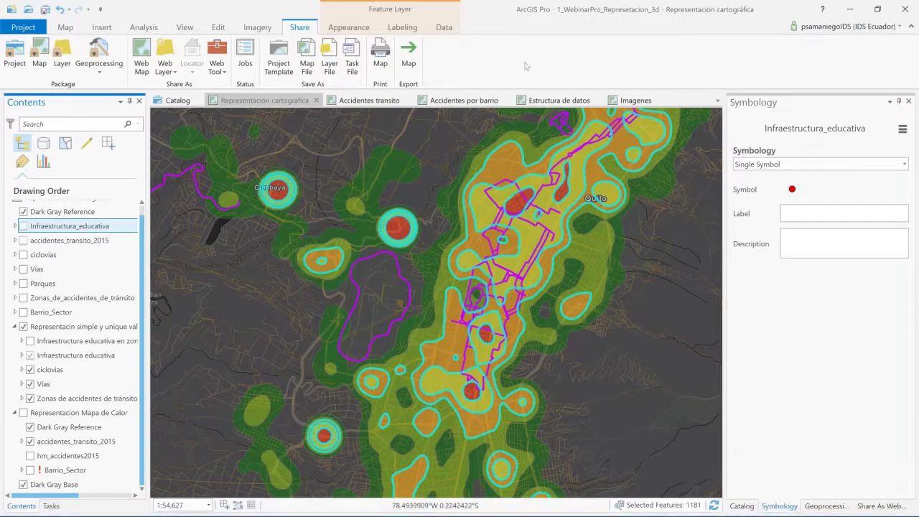
mouse_move(393, 515)
scroll(572, 257, down, 1)
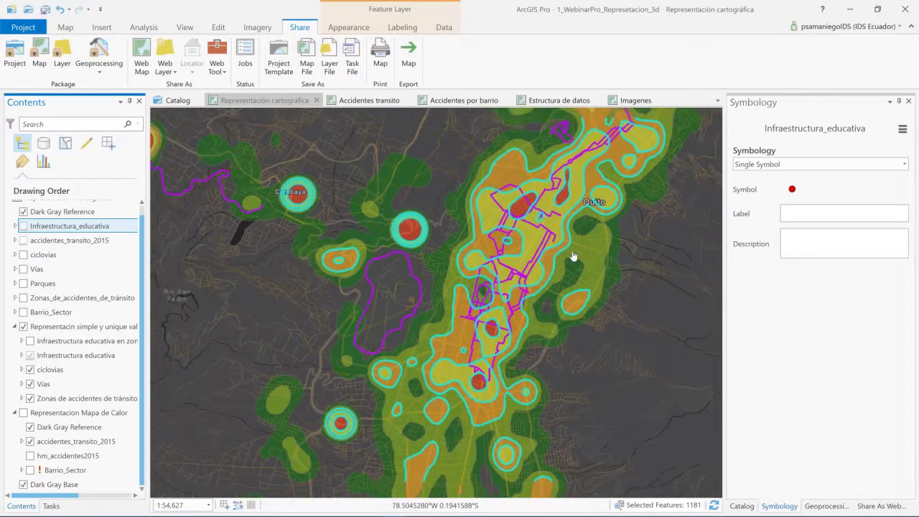
scroll(488, 253, down, 3)
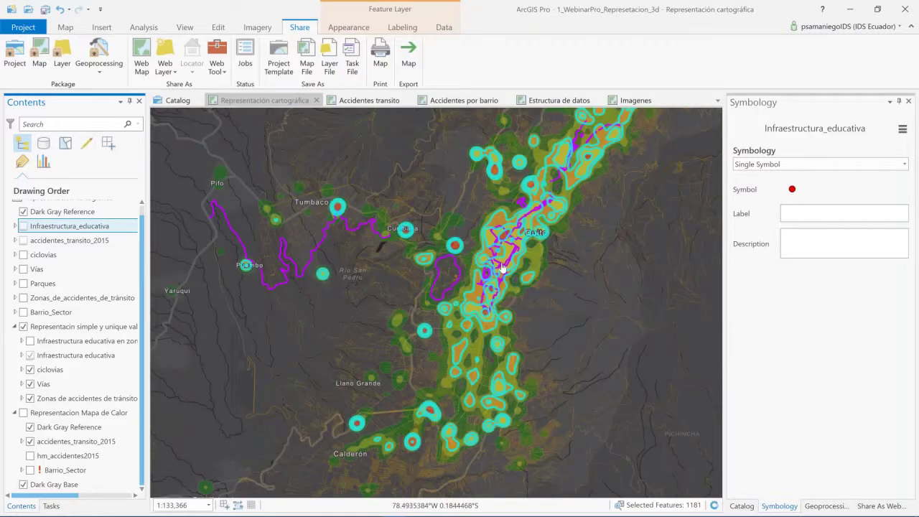
drag(502, 267, 484, 324)
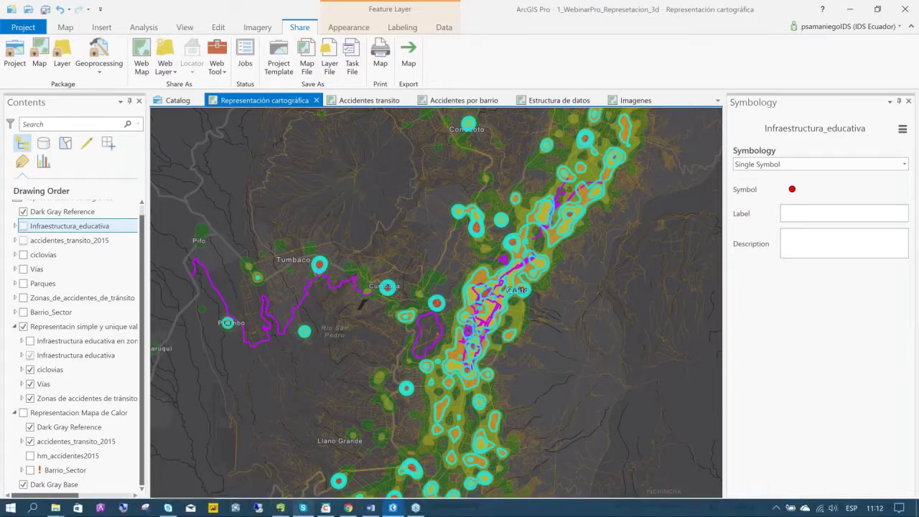
click(347, 509)
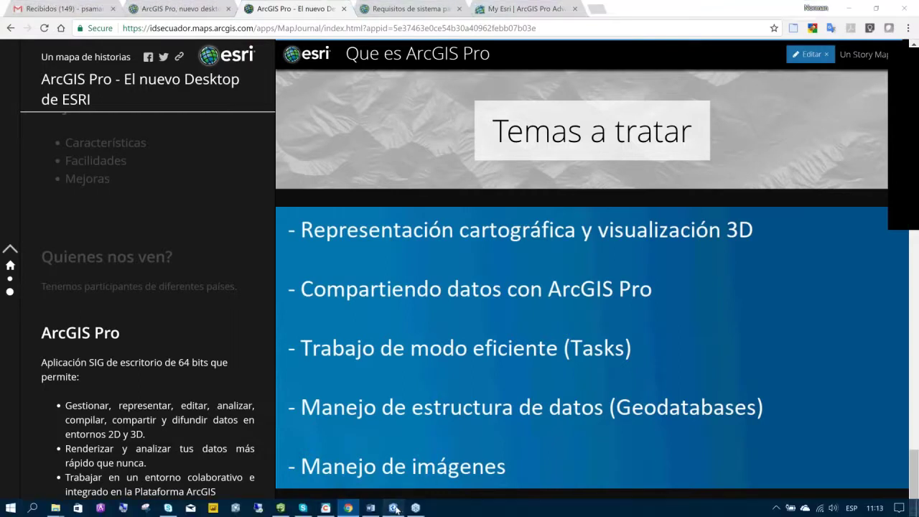
- Return to ArcGIS Pro and show the Estructura de datos map
click(398, 510)
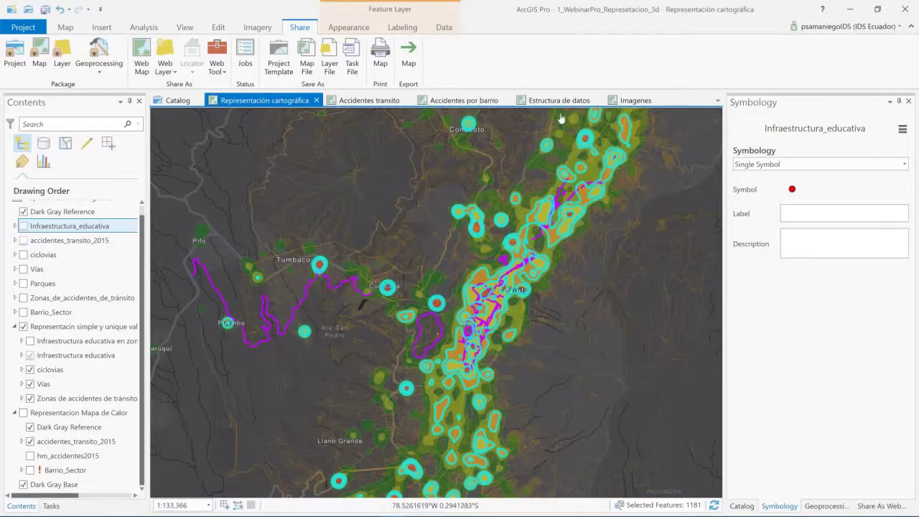
click(559, 101)
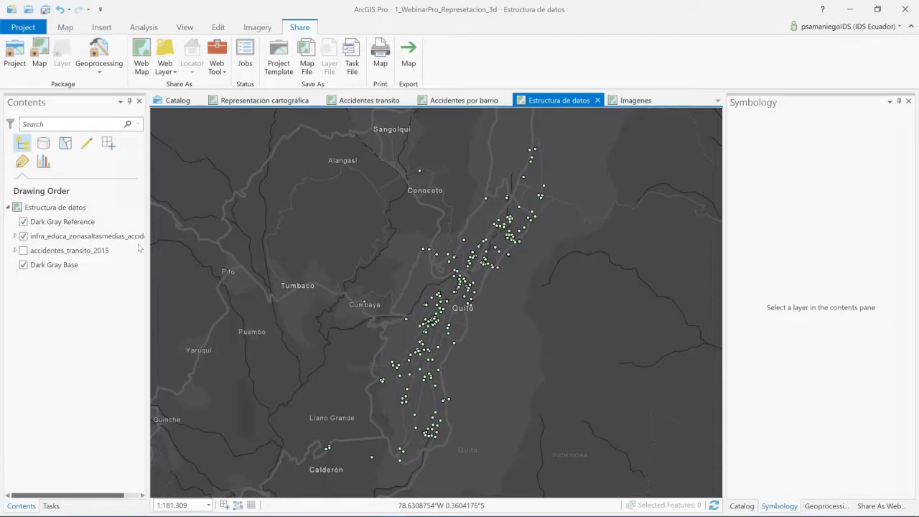
- Select the infra_educa school points layer, show the Catalog pane and Data tools, and bring up its context menu
click(96, 313)
click(86, 236)
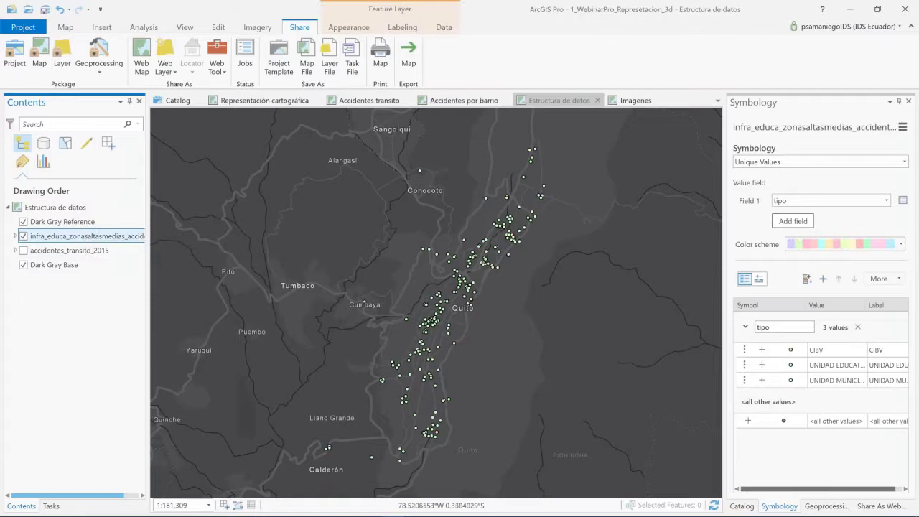
click(742, 506)
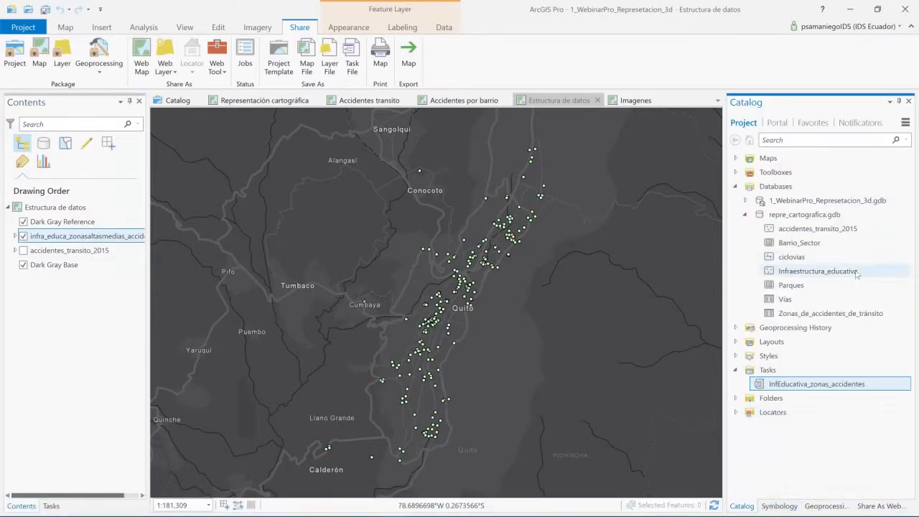
click(444, 27)
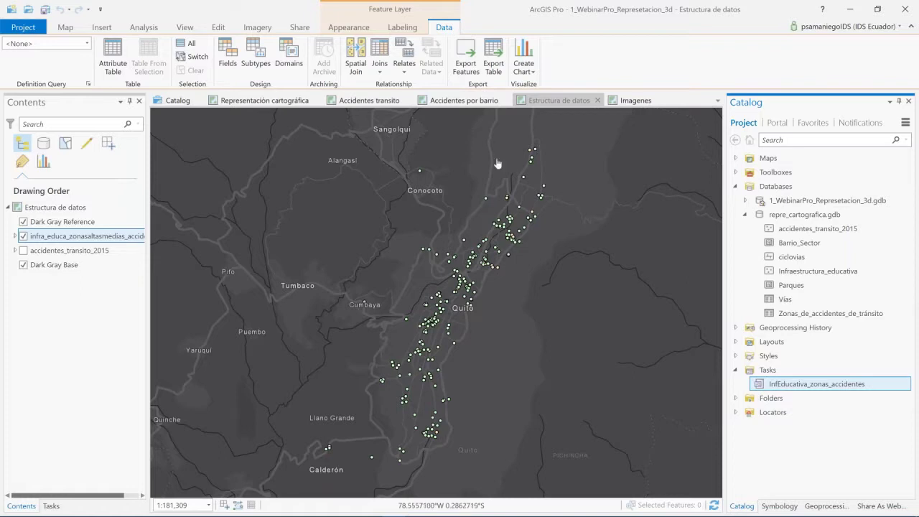
right_click(103, 242)
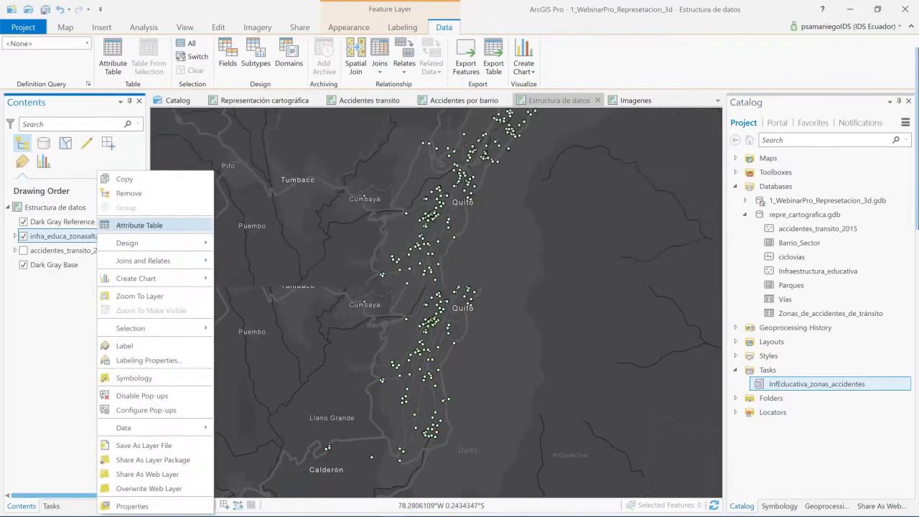
- Open the school points' attribute table and browse the tipo values across its 269 records
click(139, 224)
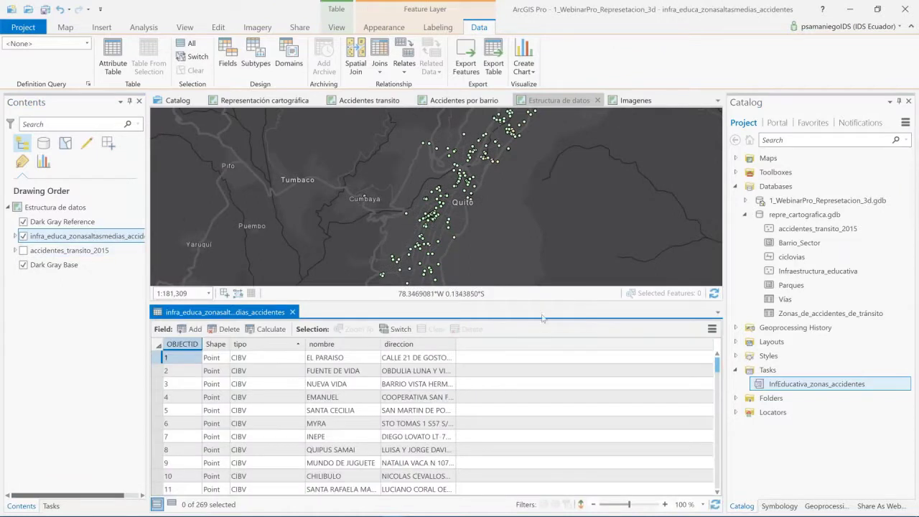
click(303, 411)
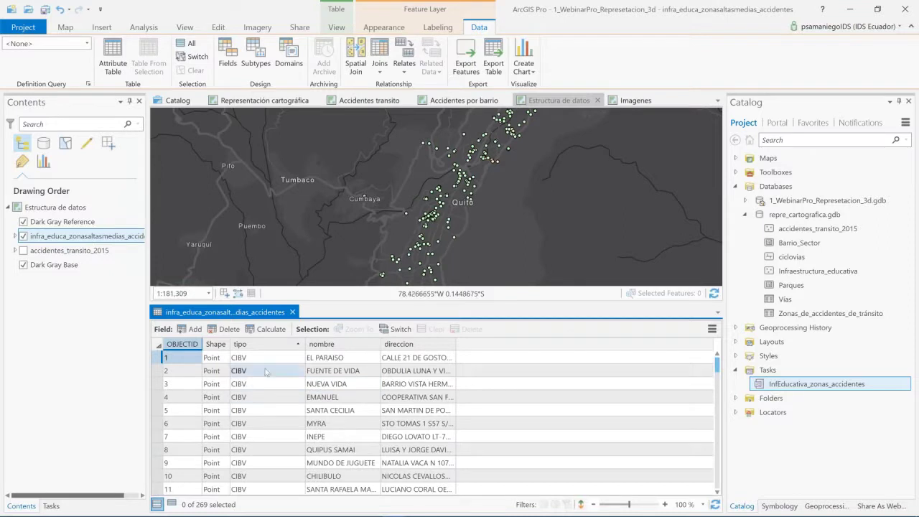
mouse_move(271, 351)
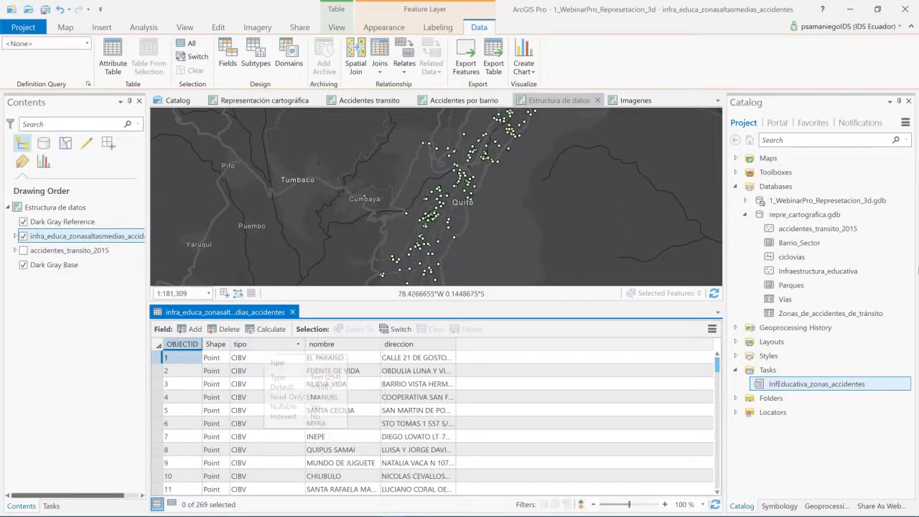
click(256, 358)
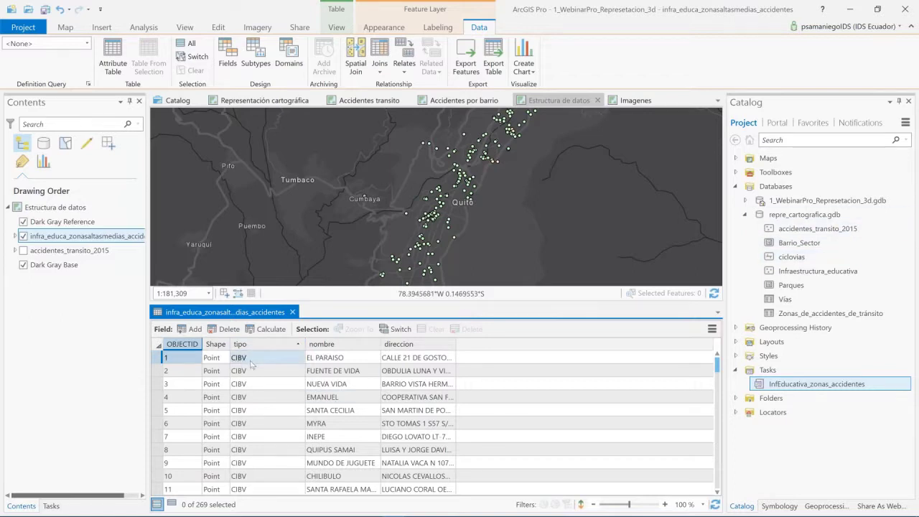
scroll(253, 366, down, 20)
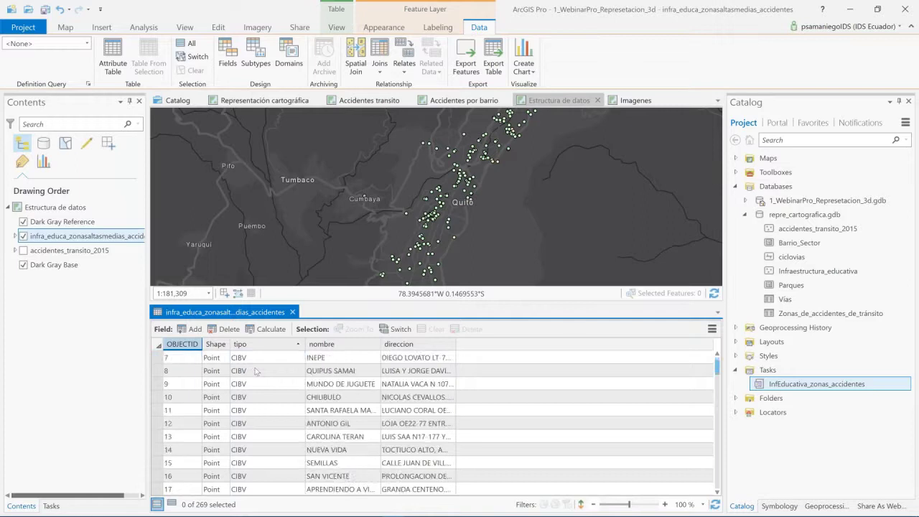
scroll(265, 387, down, 20)
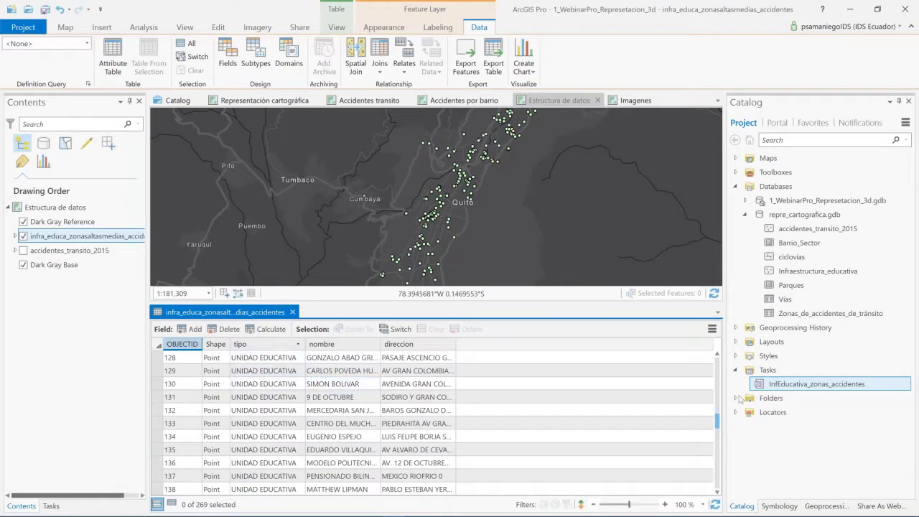
right_click(87, 237)
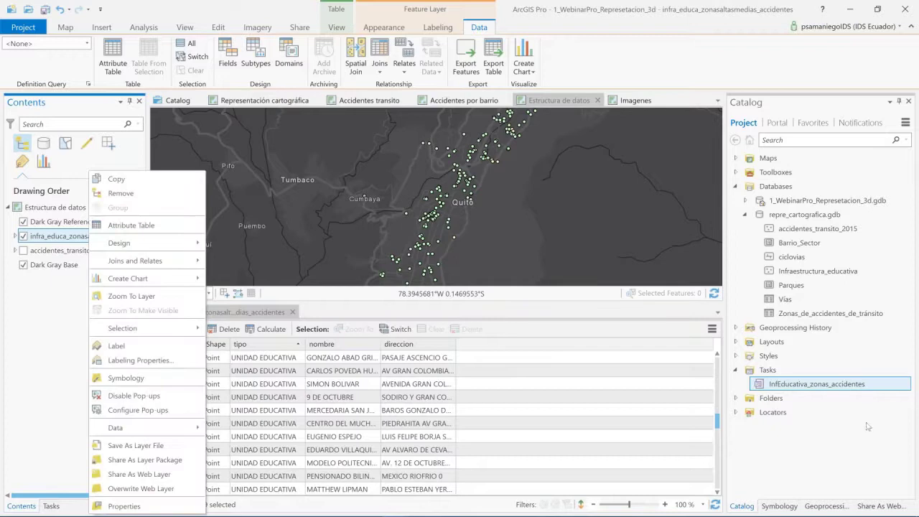
click(184, 506)
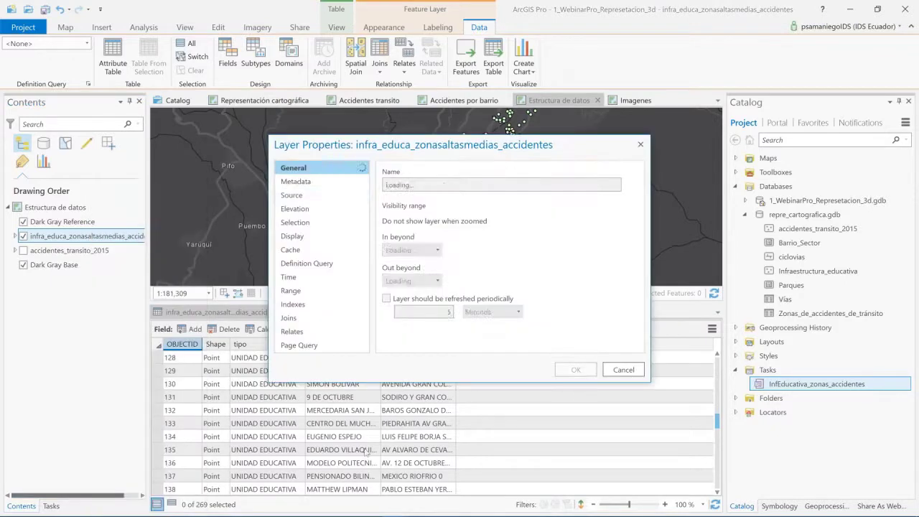
click(301, 195)
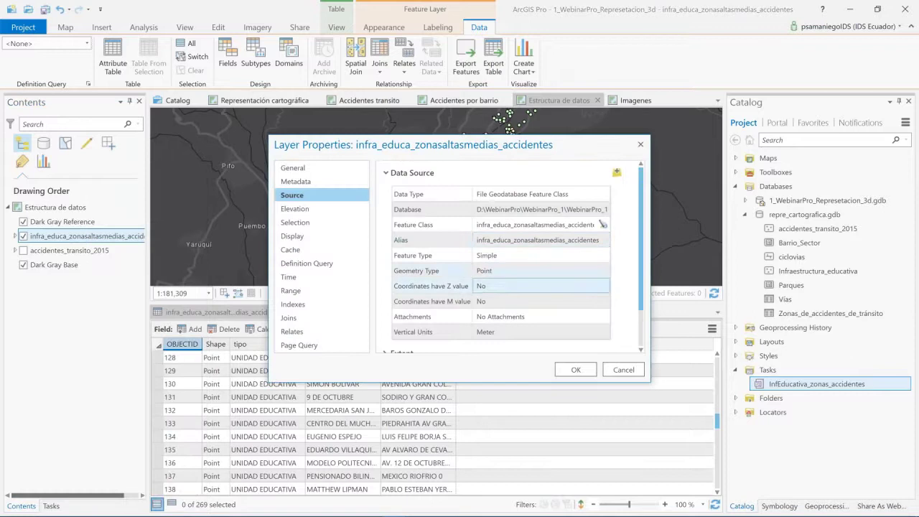
scroll(641, 302, down, 1)
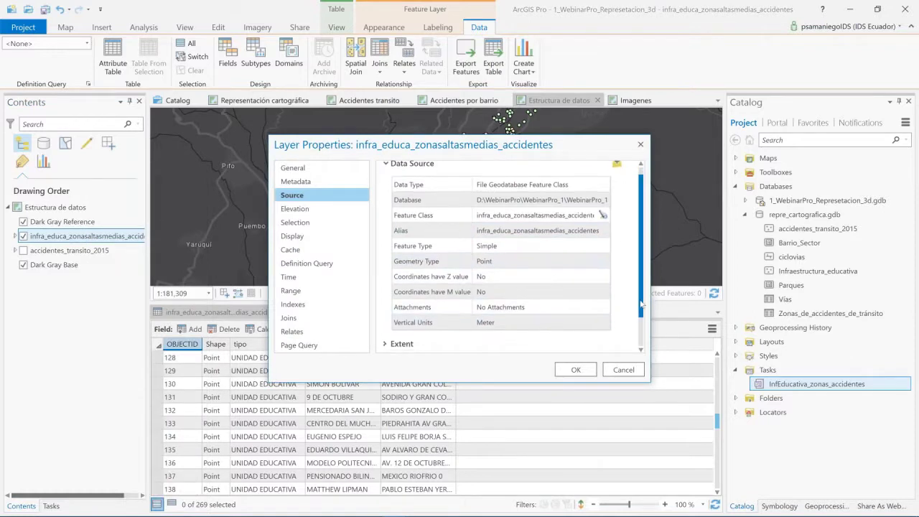
drag(566, 204, 607, 203)
click(635, 370)
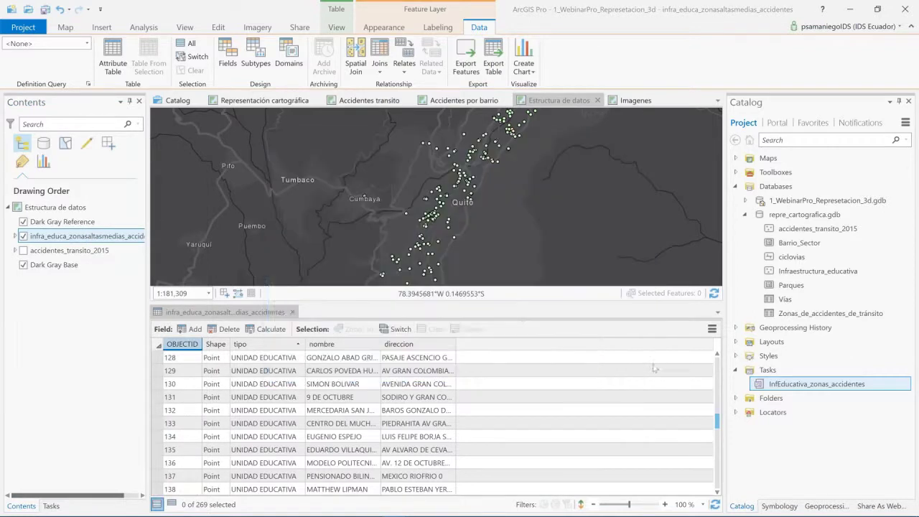
click(830, 202)
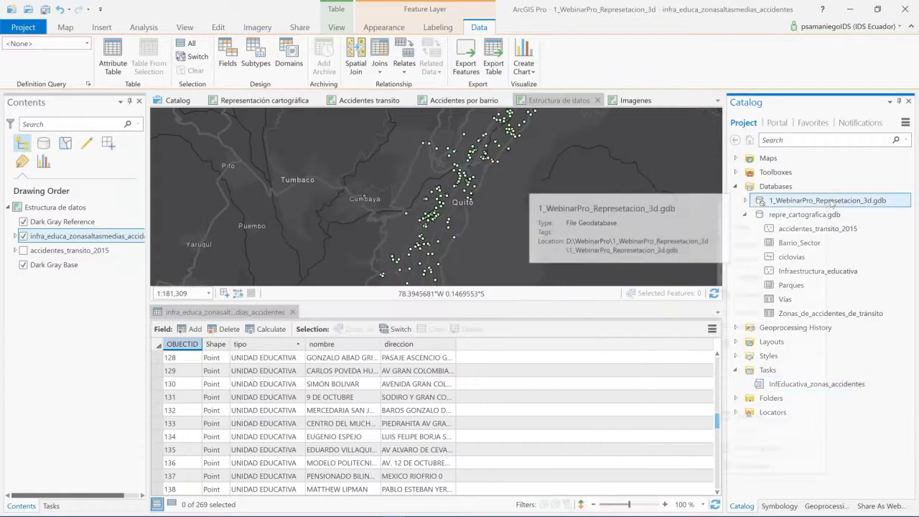
right_click(831, 201)
click(820, 466)
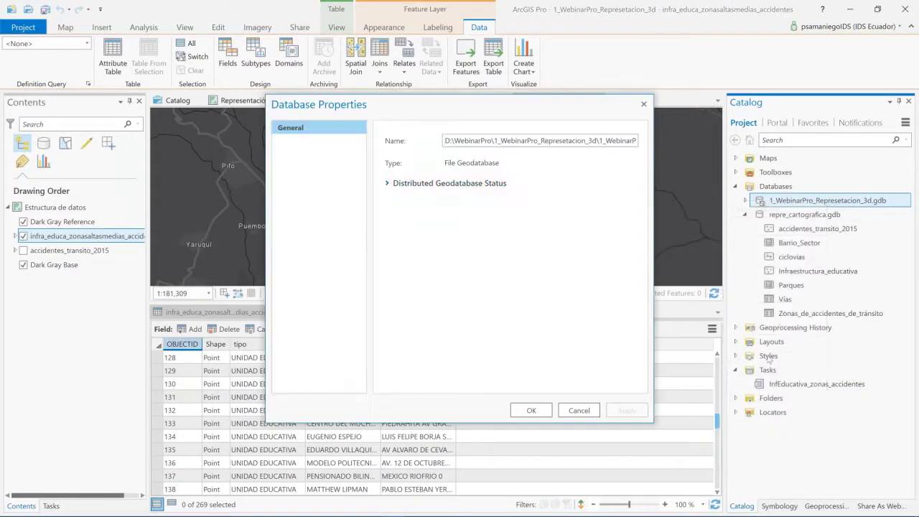
click(399, 186)
click(595, 412)
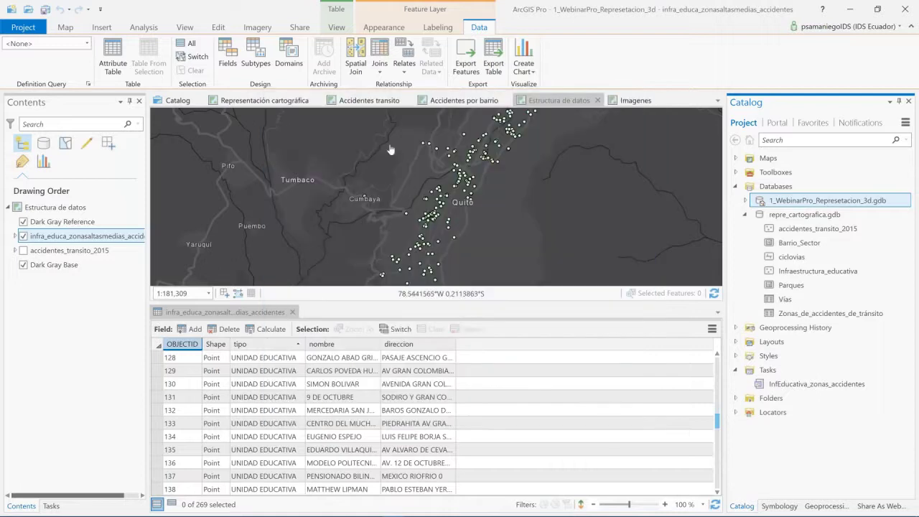
- Add a new domain named tipoInfrae with a 'Tipo de…' description
click(289, 57)
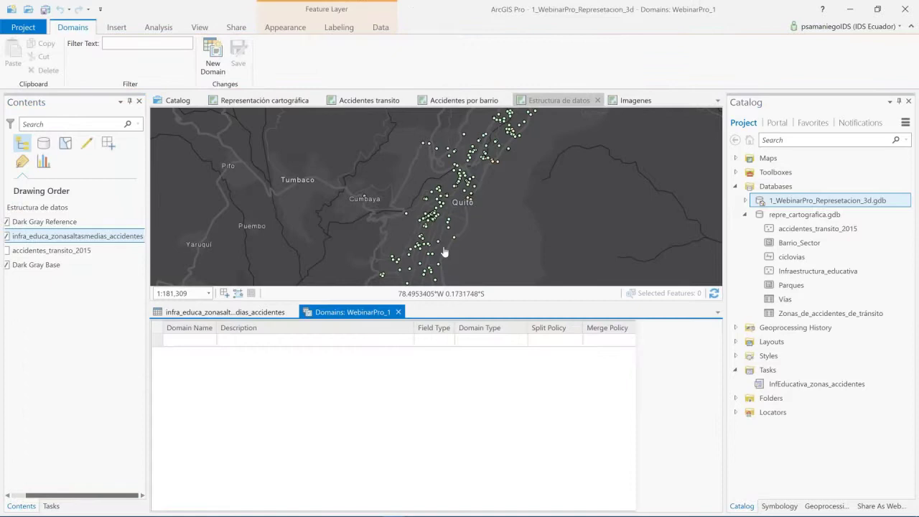
click(200, 347)
click(194, 341)
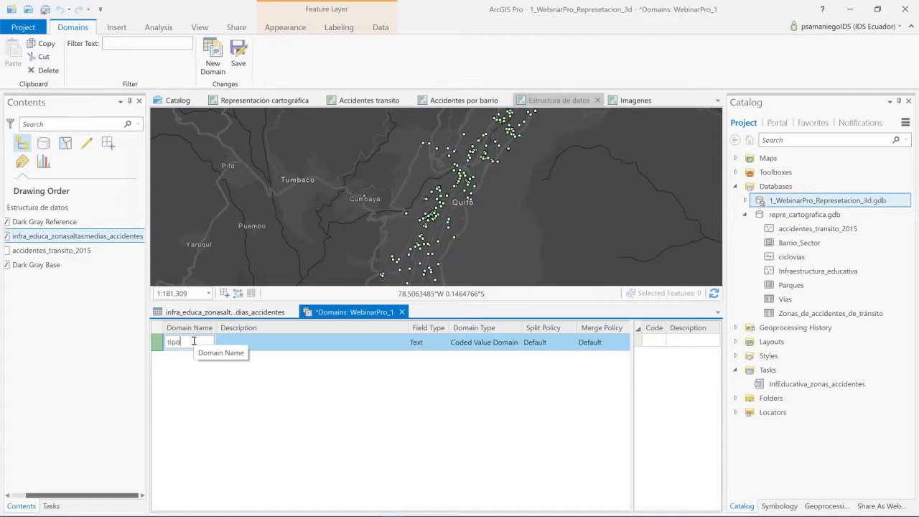
text(tipoInfra)
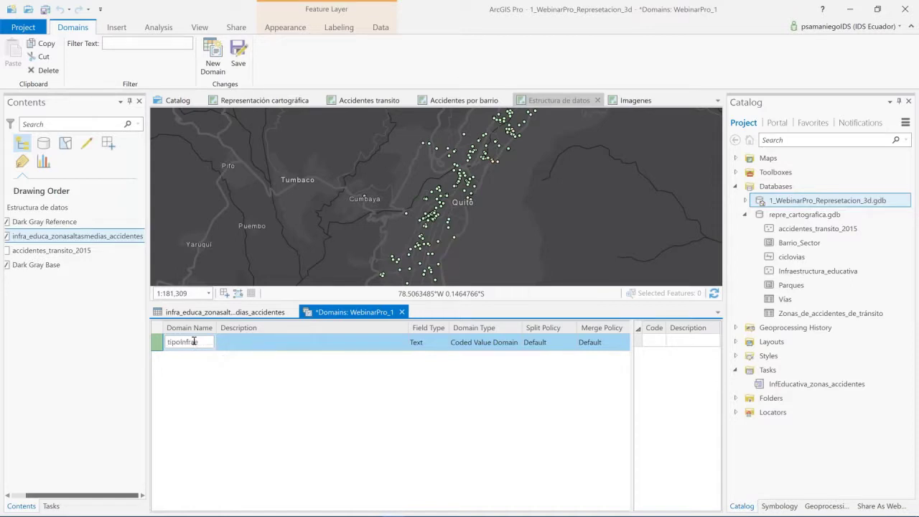
text(e)
key(Tab)
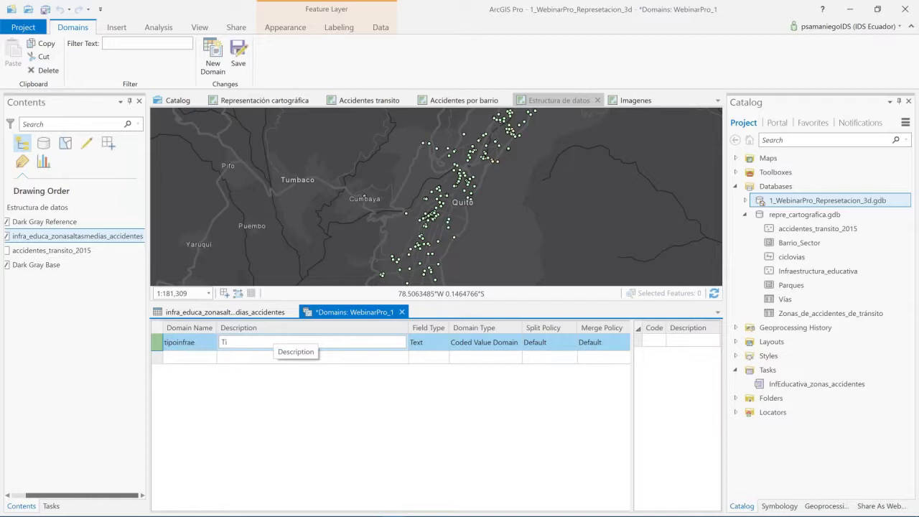
text(Tipo d e)
key(BackSpace)
key(BackSpace)
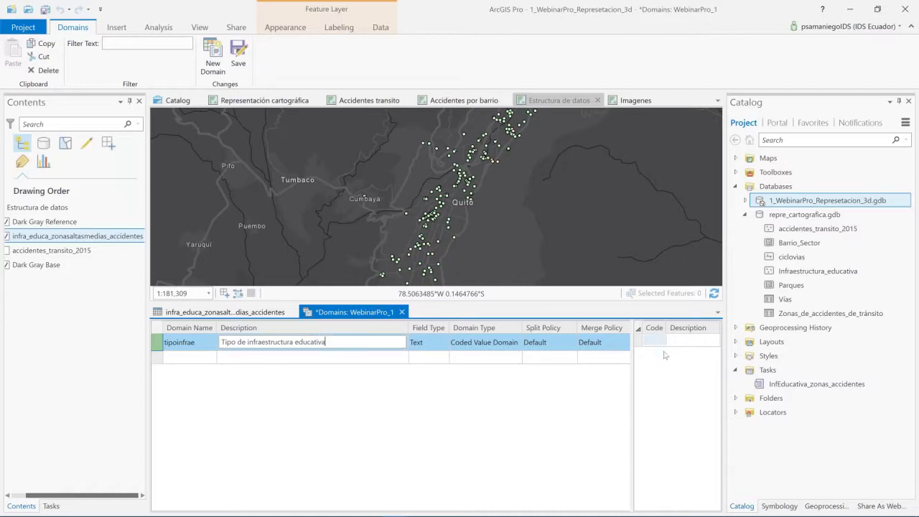
click(657, 342)
- Enter the first coded value, UNIDAD MUNICIPAL
click(658, 342)
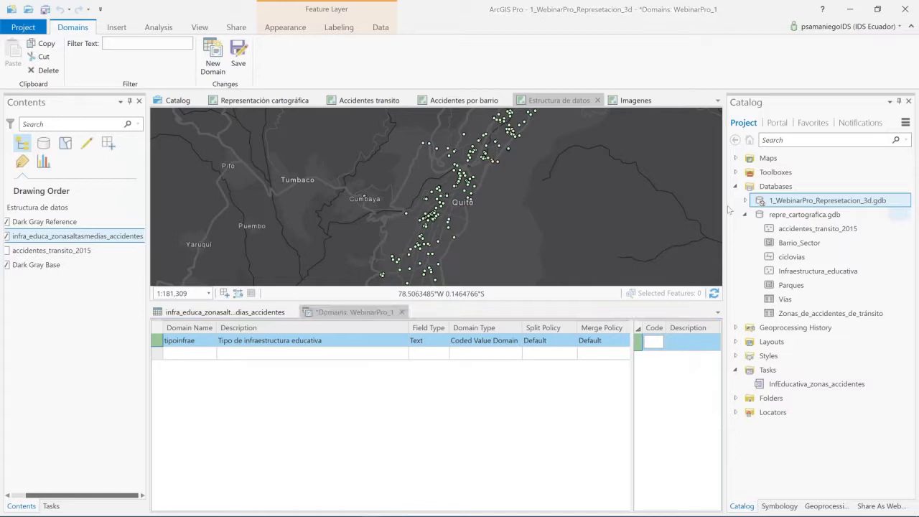
click(687, 351)
double_click(693, 344)
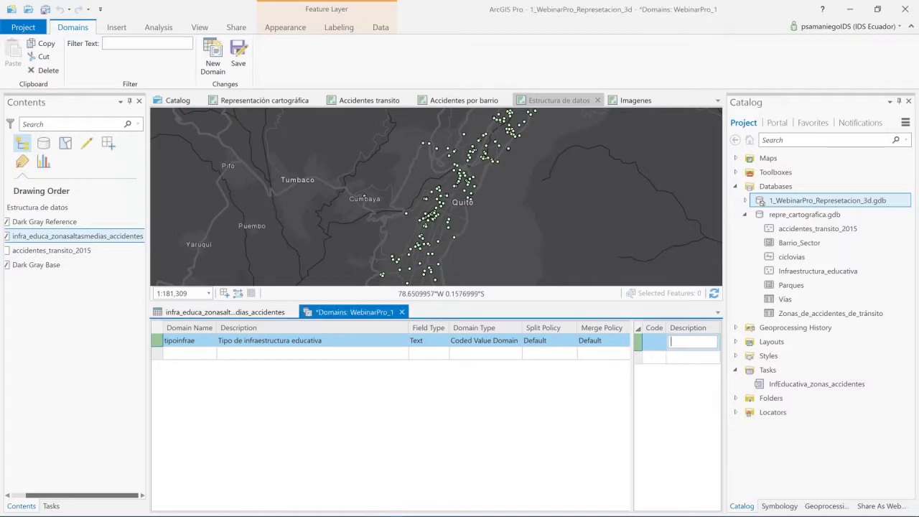
click(649, 341)
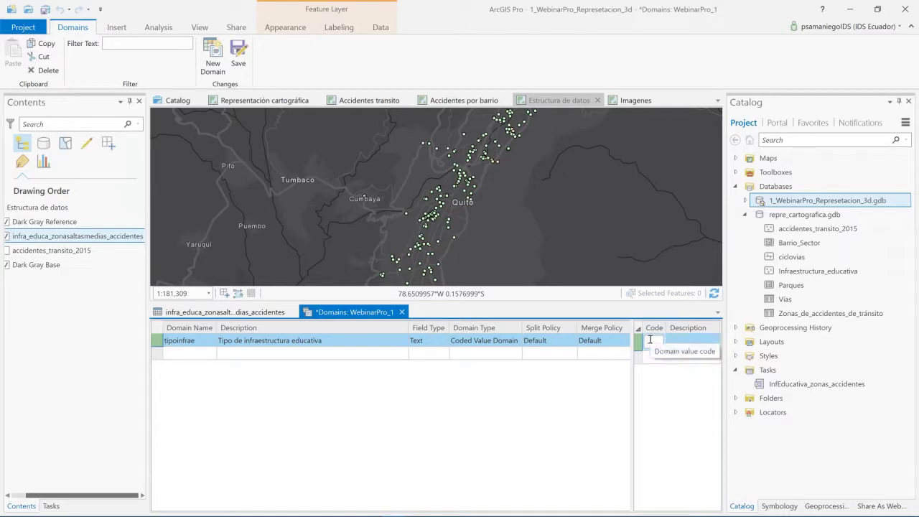
click(827, 204)
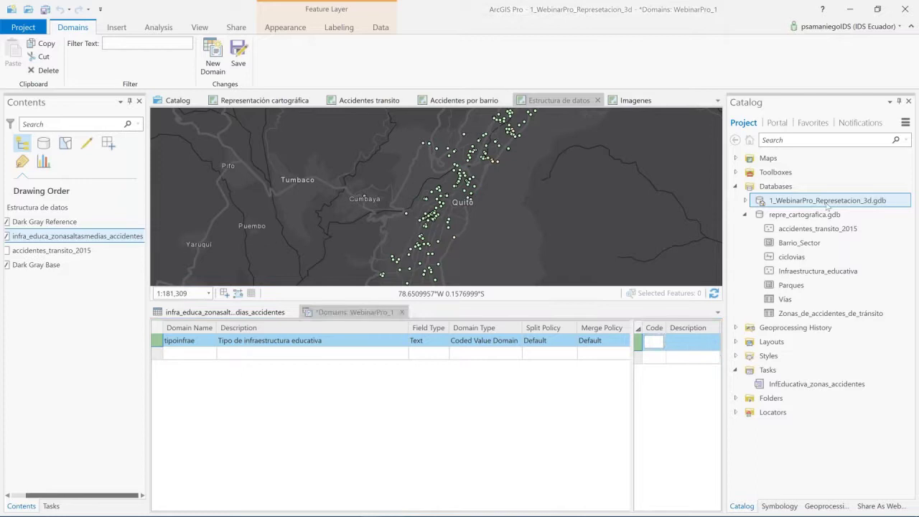
click(652, 341)
text(IP)
click(688, 341)
key(ctrl+v)
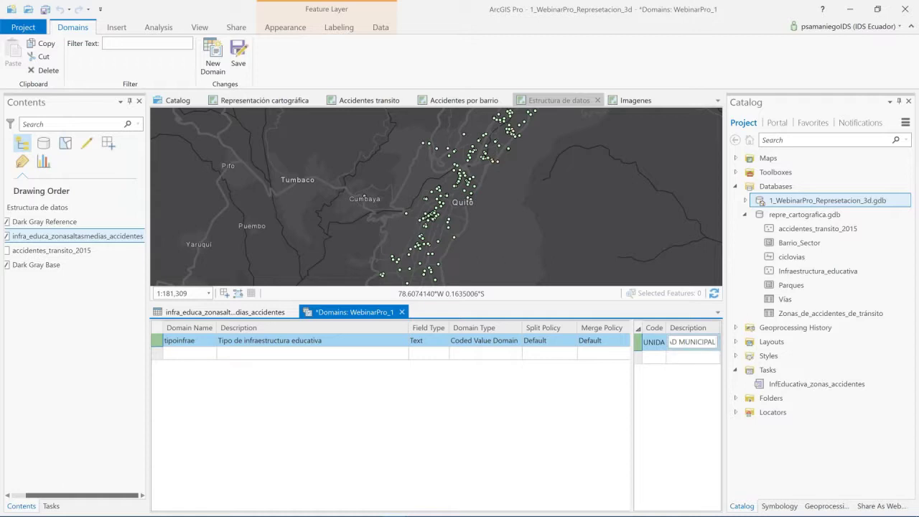
click(824, 255)
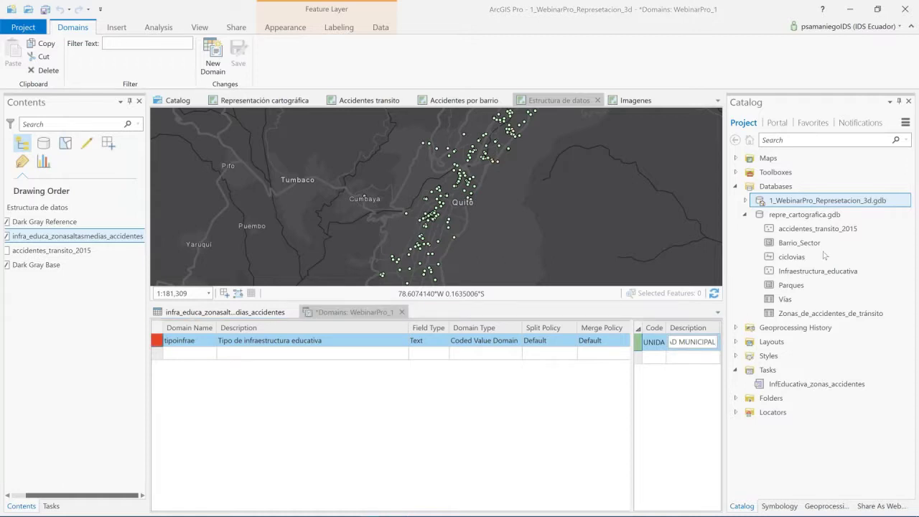
- Add UNIDAD EDUCATIVA and CIBV coded values, save the domain, and return to the attribute table
click(656, 363)
key(ctrl+v)
click(691, 367)
key(ctrl+v)
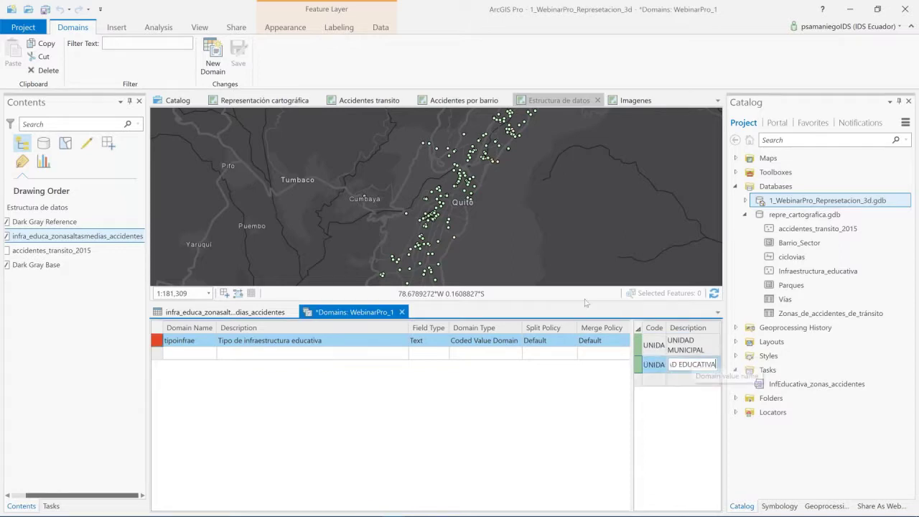
click(812, 202)
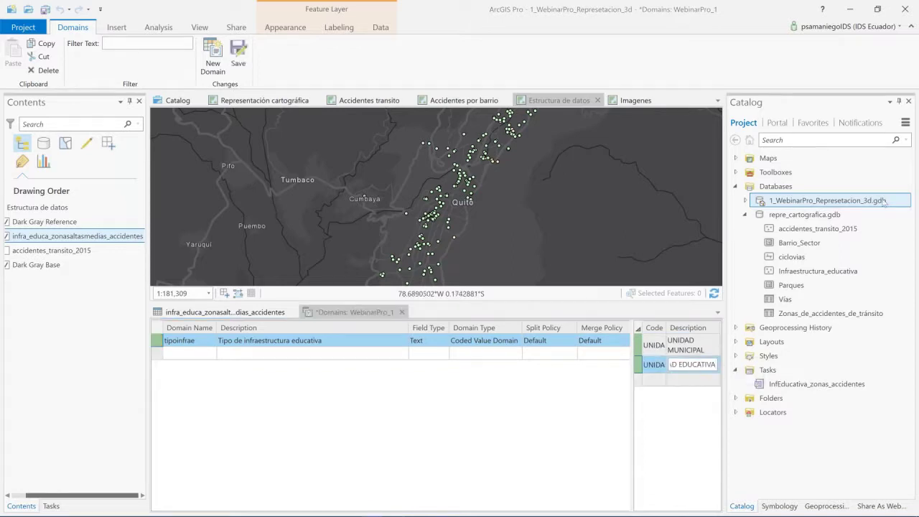
click(669, 391)
click(657, 385)
text(CIBV)
click(689, 391)
text(CIBV)
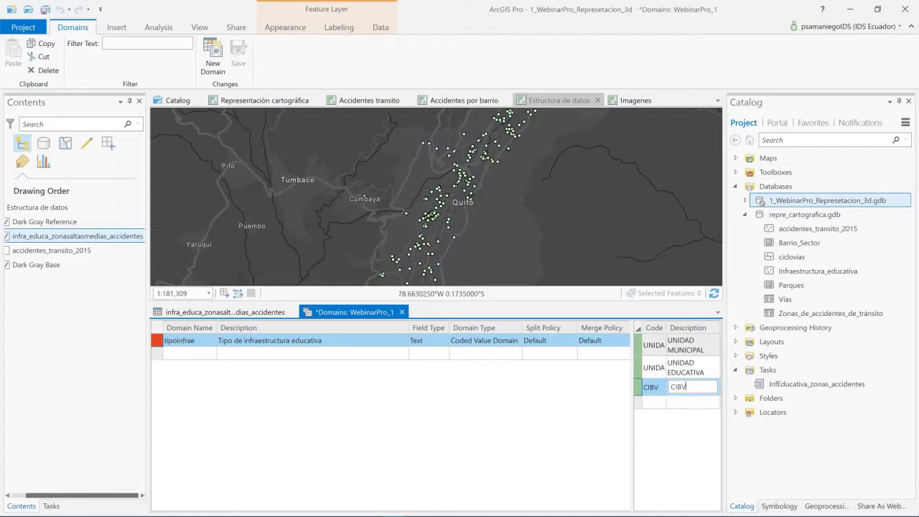
click(689, 367)
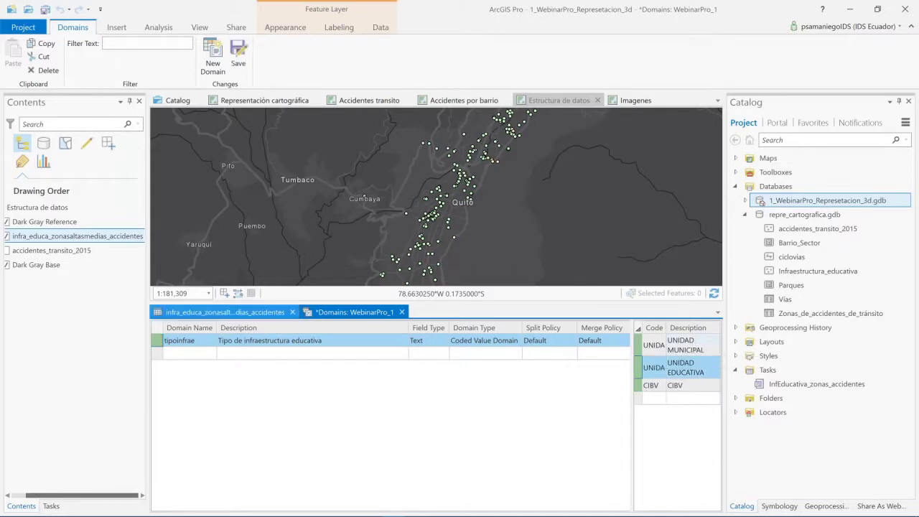
click(237, 52)
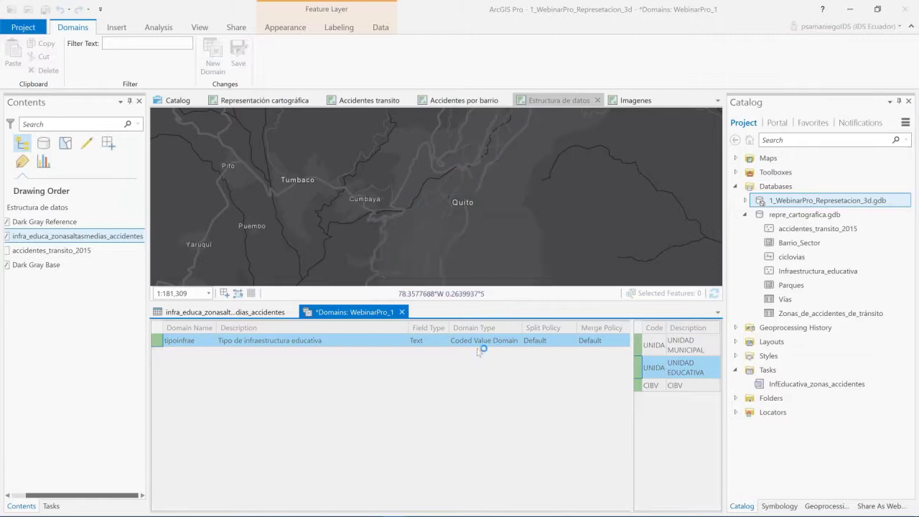
click(224, 313)
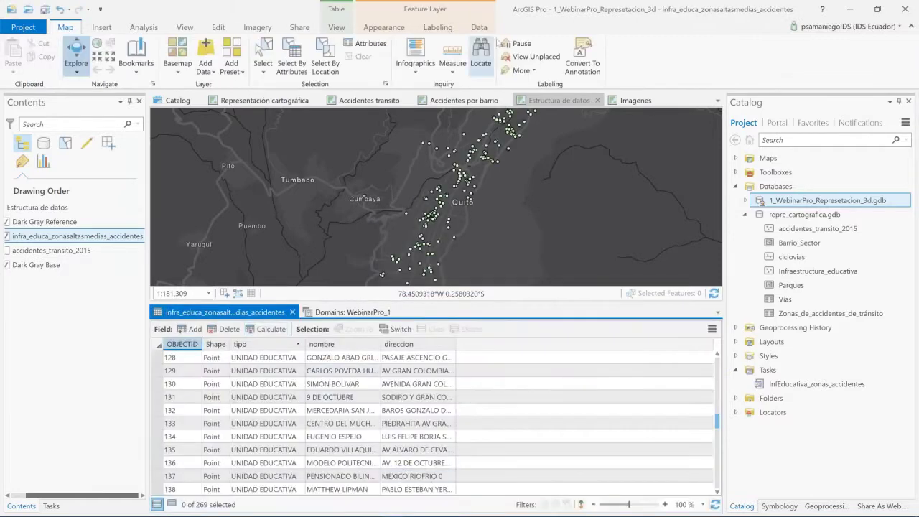
- In the Fields view, set the tipo field's domain to tipoinfrae and save
click(475, 27)
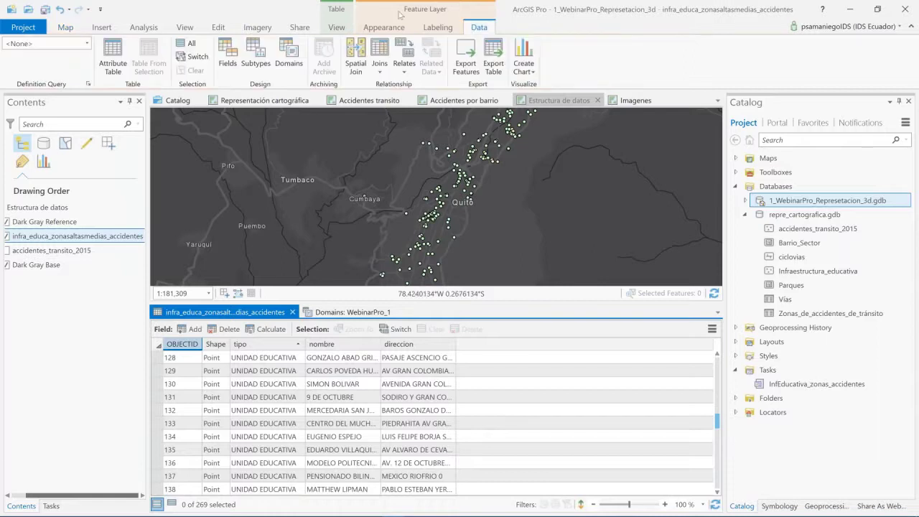
click(228, 54)
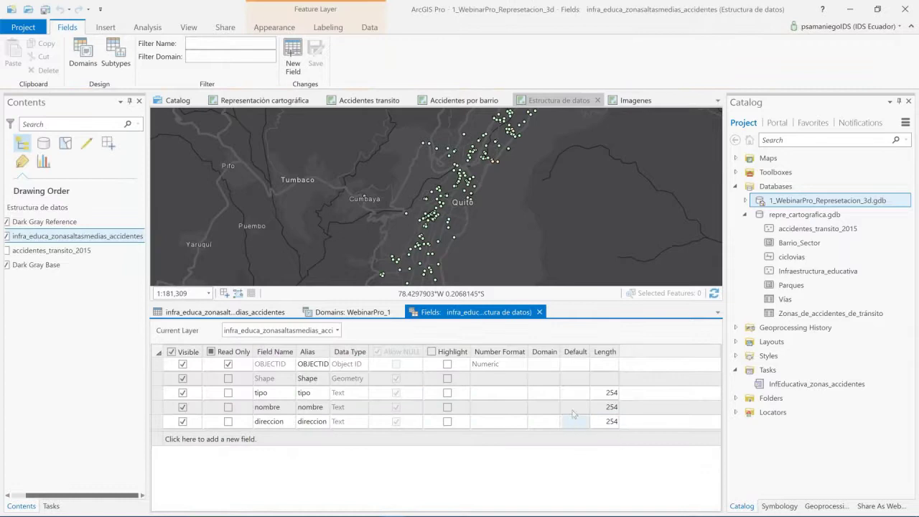
click(546, 393)
click(554, 392)
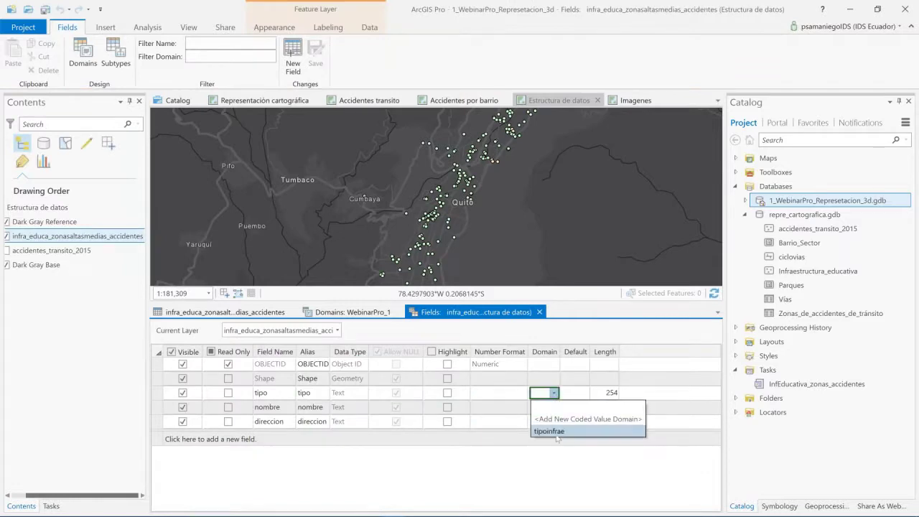
click(557, 432)
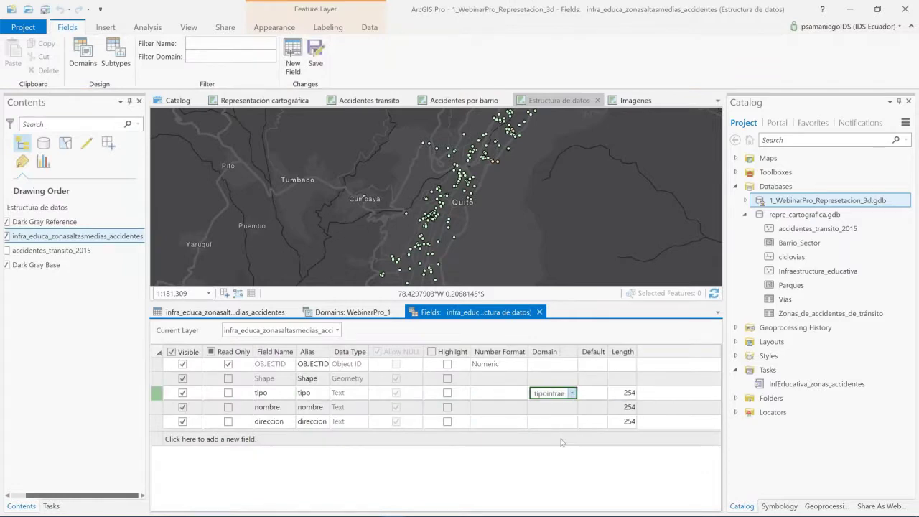
click(319, 64)
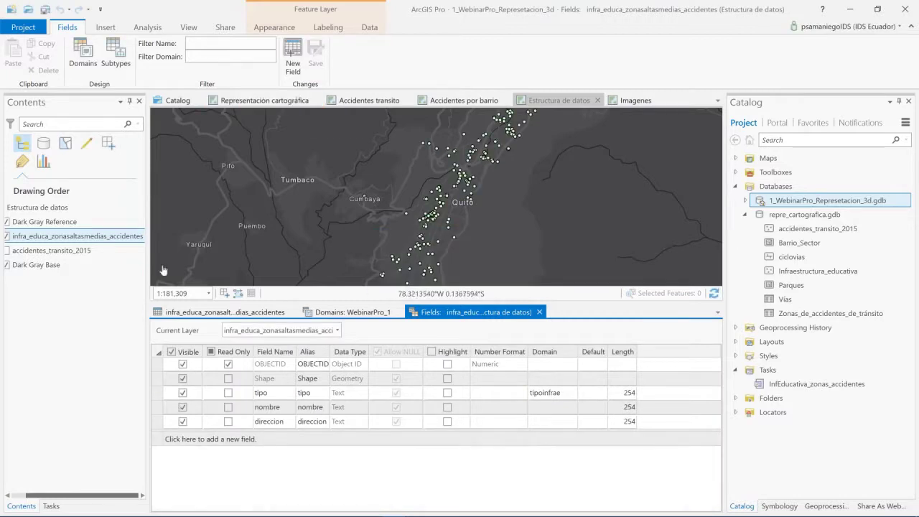
- In the attribute table, list row 130's allowed tipo values from the tipoinfrae domain
click(225, 312)
click(280, 383)
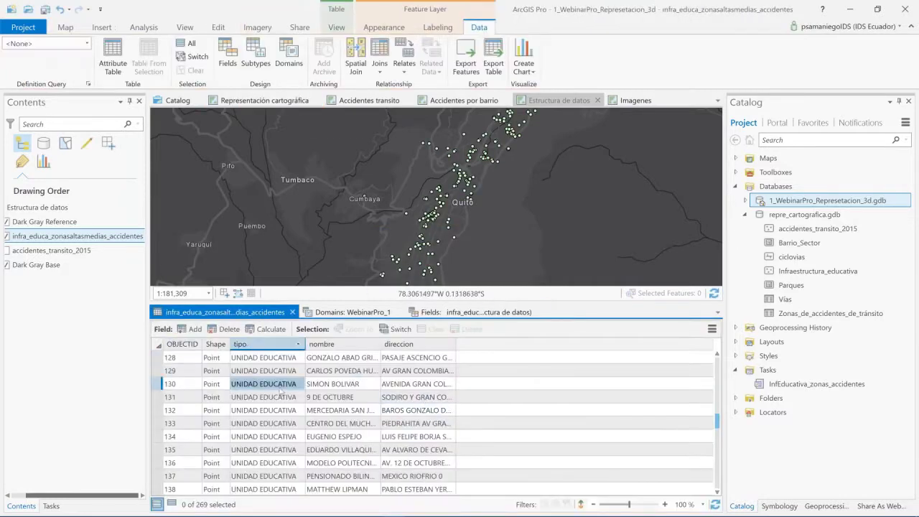
click(281, 383)
click(299, 383)
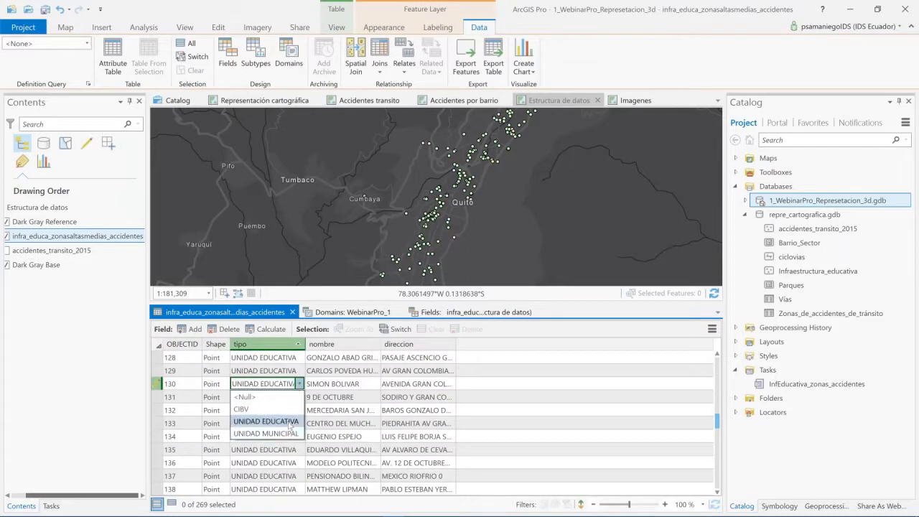
- Keep UNIDAD EDUCATIVA for row 130, then close the attribute table and Domains views
click(290, 422)
scroll(294, 420, down, 18)
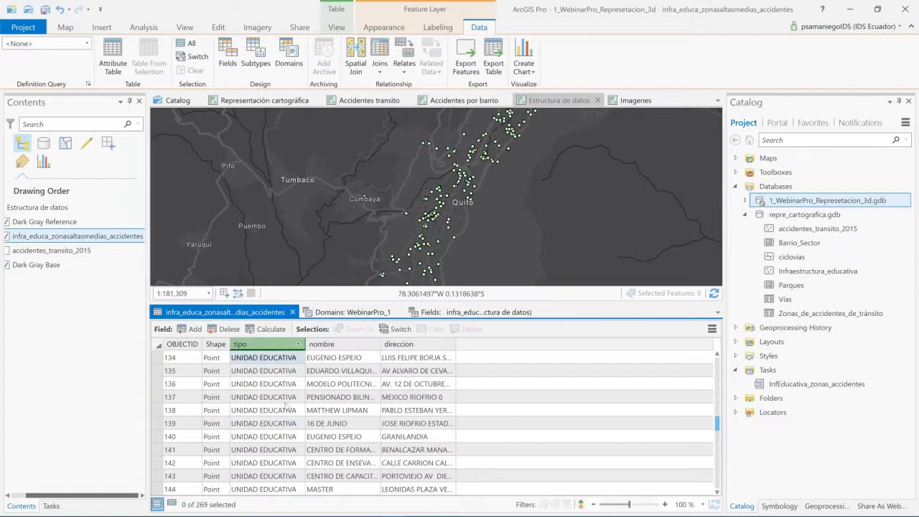
scroll(301, 410, down, 10)
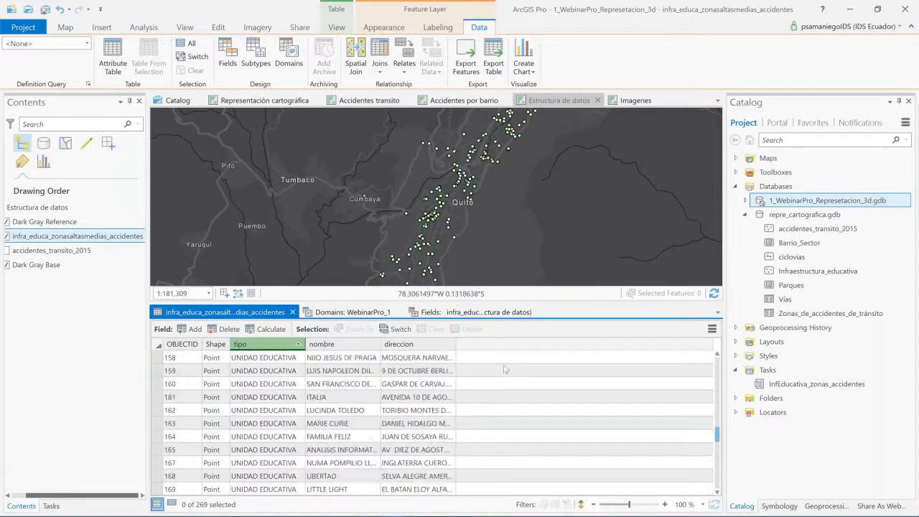
click(355, 311)
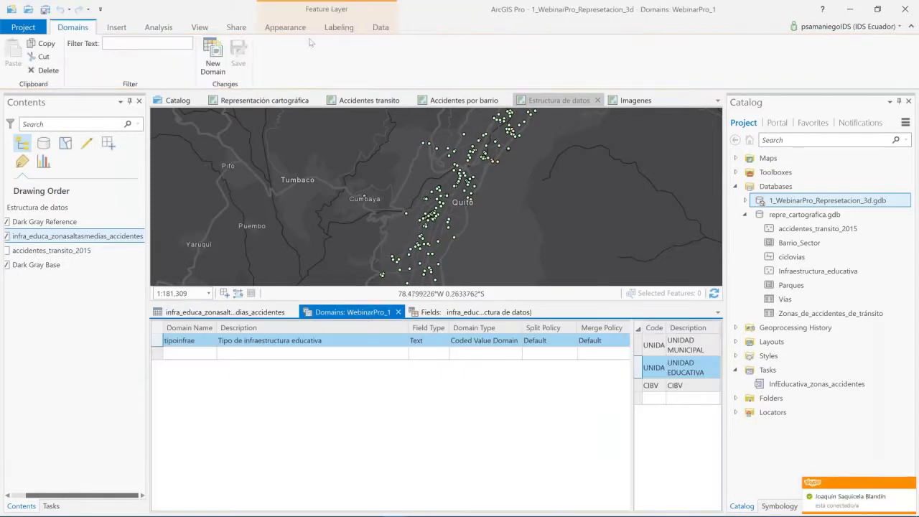
click(380, 29)
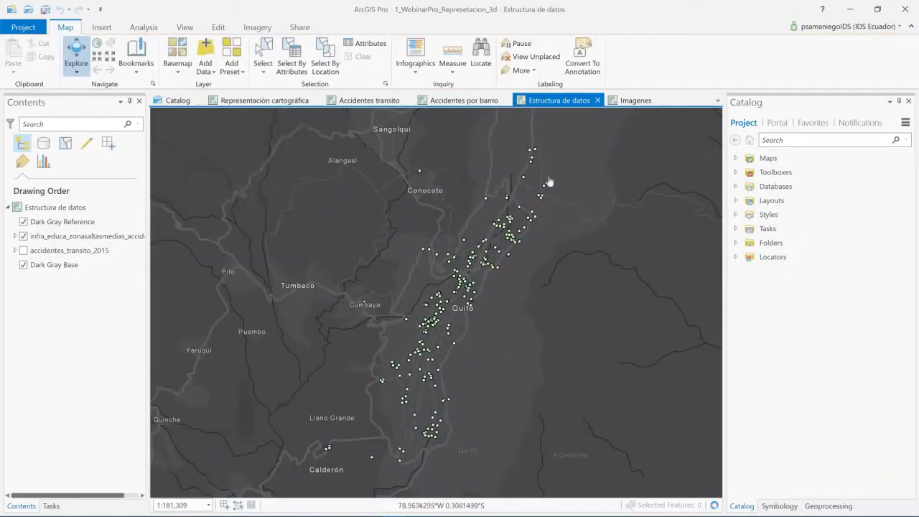
- Select infra_educa_zonasaltasmedias_accidentes and bring up its Fields view from the Data tab
click(72, 235)
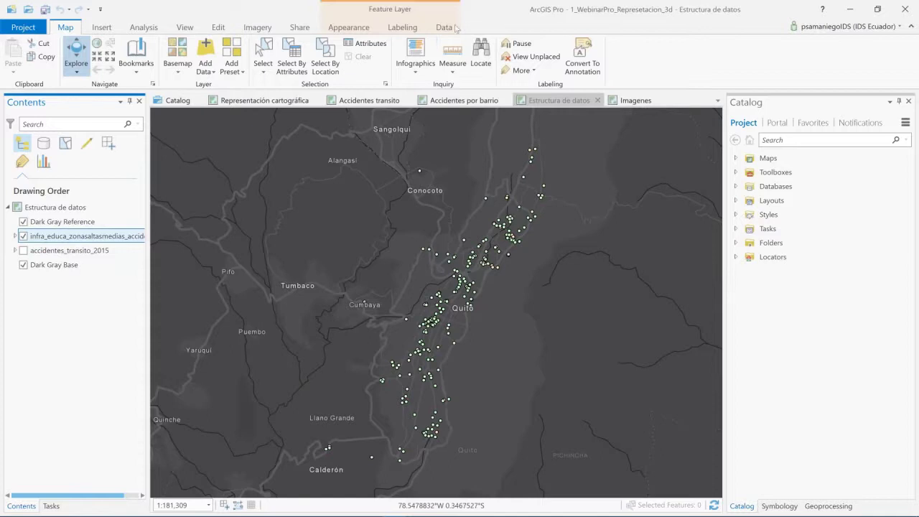
click(444, 27)
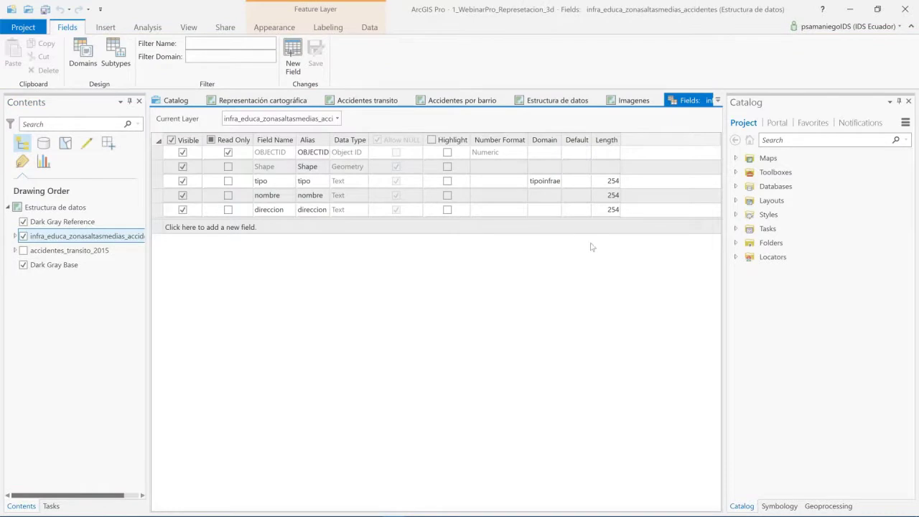
click(378, 30)
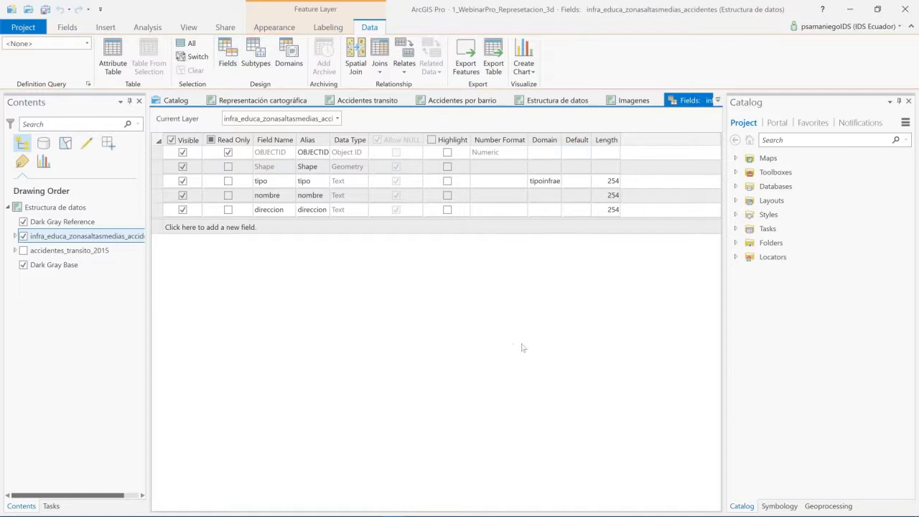
mouse_move(348, 511)
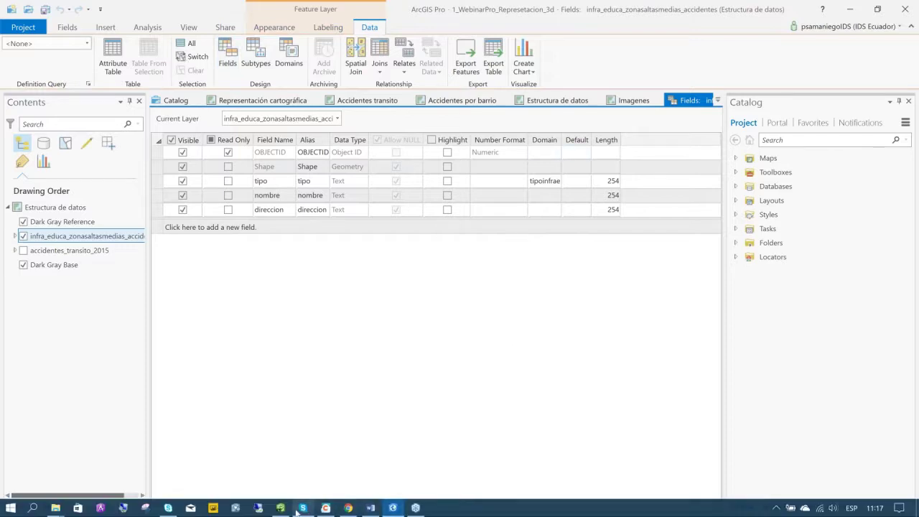
click(348, 508)
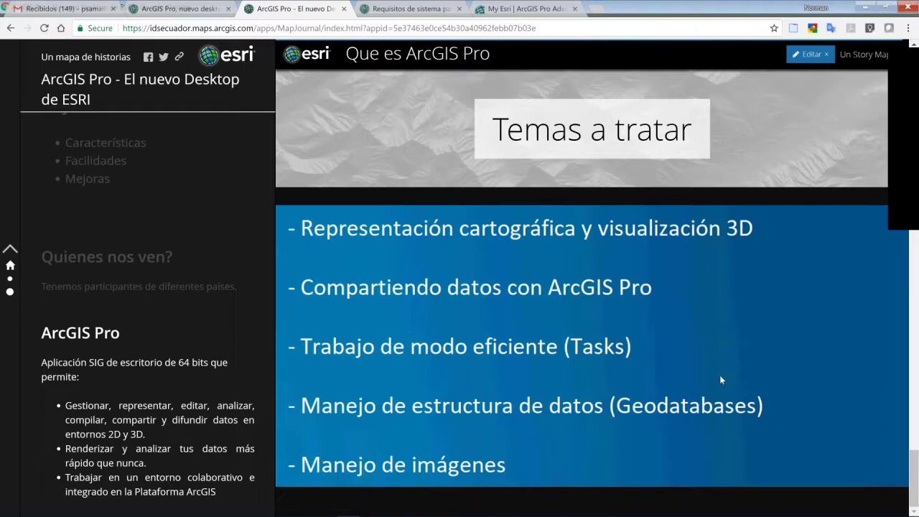
mouse_move(455, 514)
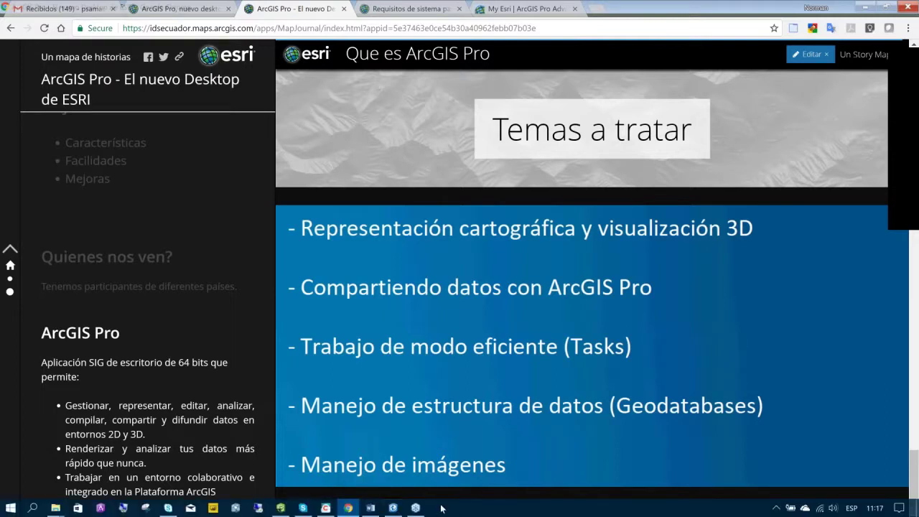
click(402, 510)
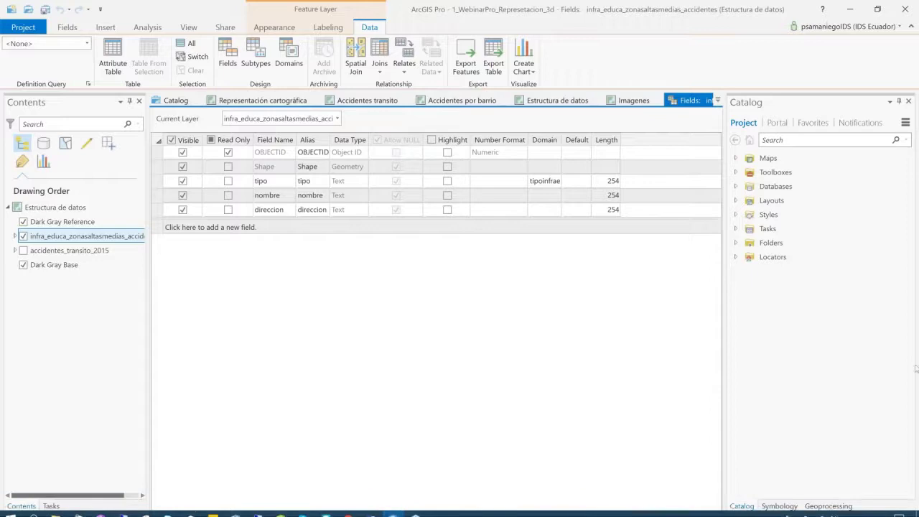
- Expand Databases in the Catalog pane to show both project geodatabases and review their options
click(842, 357)
click(735, 186)
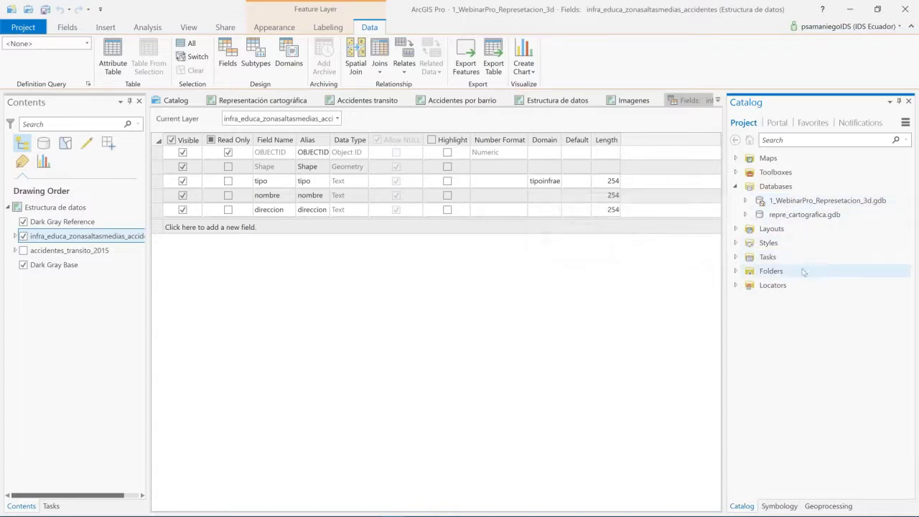
right_click(784, 188)
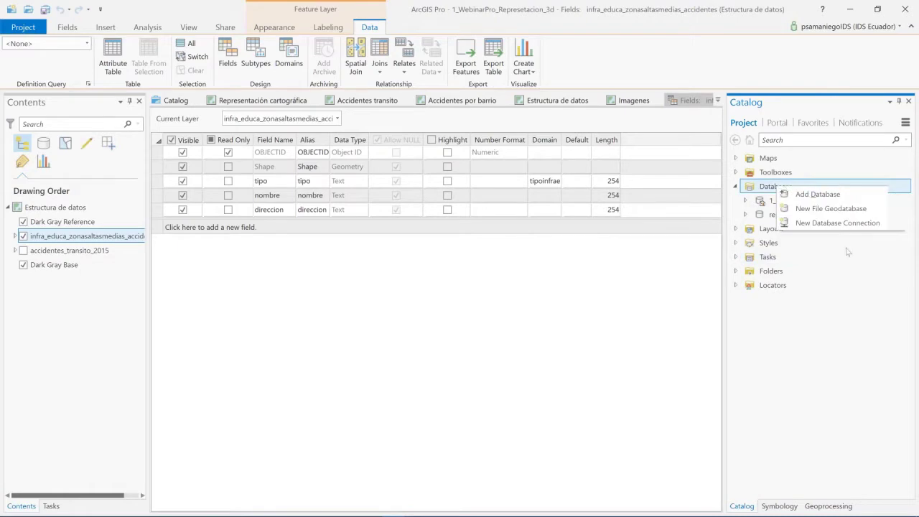
click(835, 285)
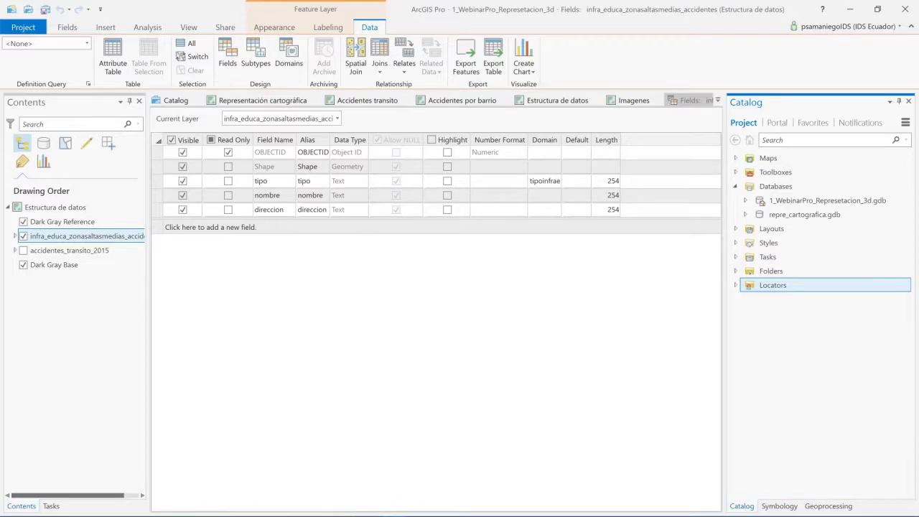
- Switch to the browser presentation and back to the layer's Fields view
click(350, 508)
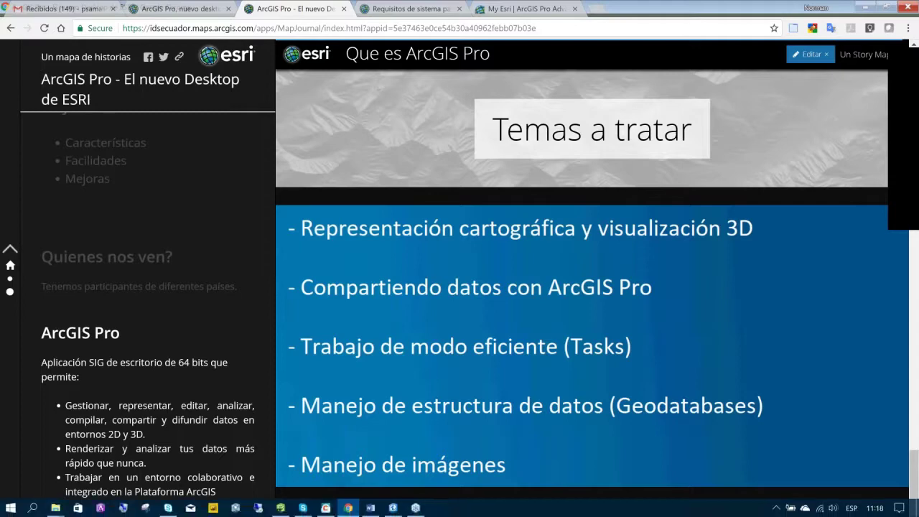
click(395, 508)
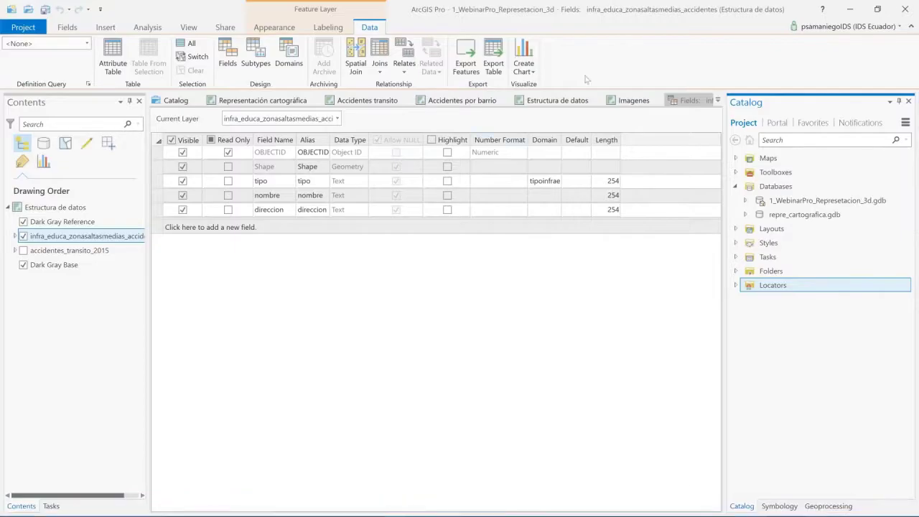
click(695, 102)
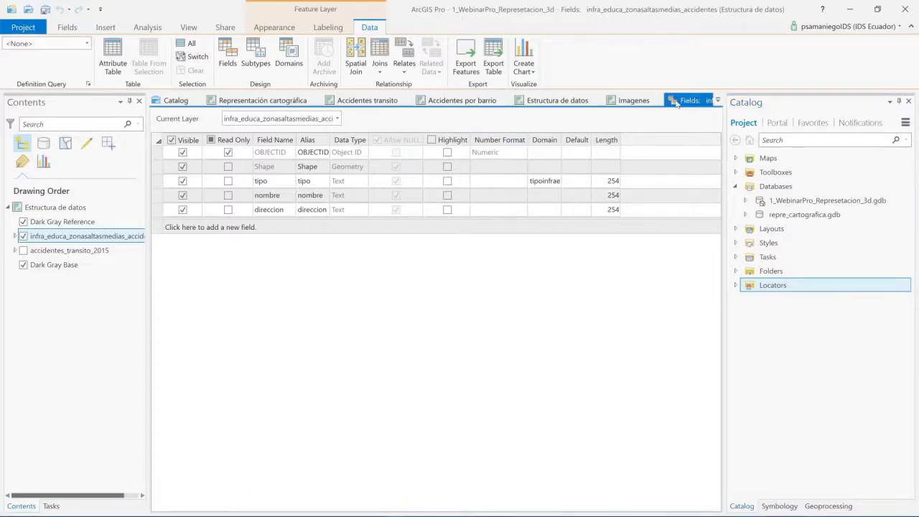
- Switch to the Imagenes map and select the orhtomosaico_parr_pifo layer
click(633, 100)
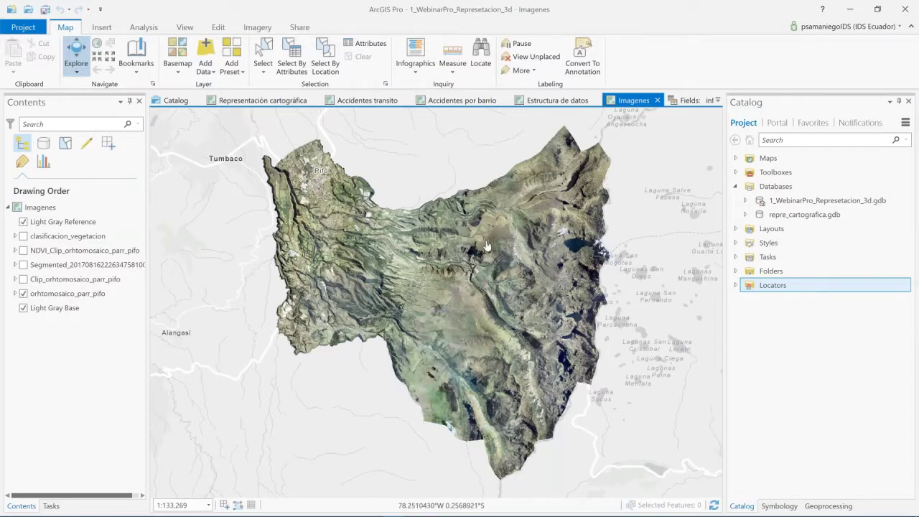
click(79, 294)
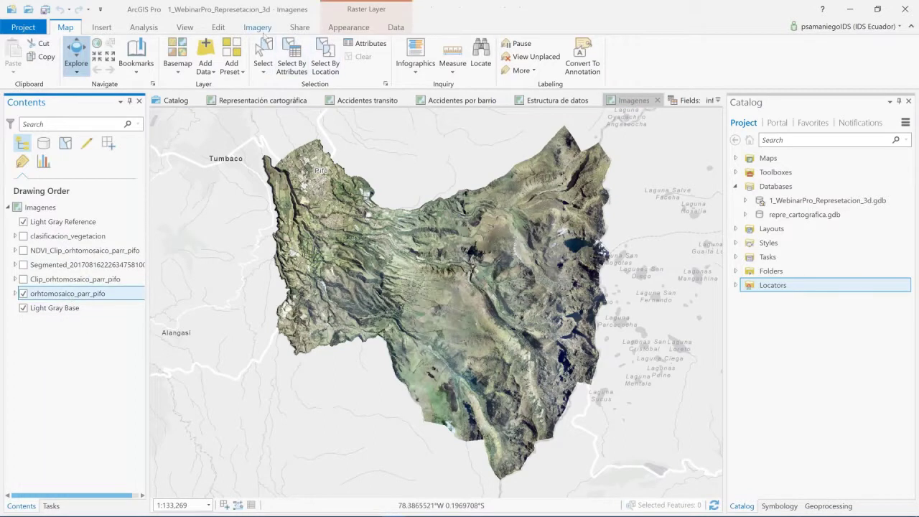
click(257, 29)
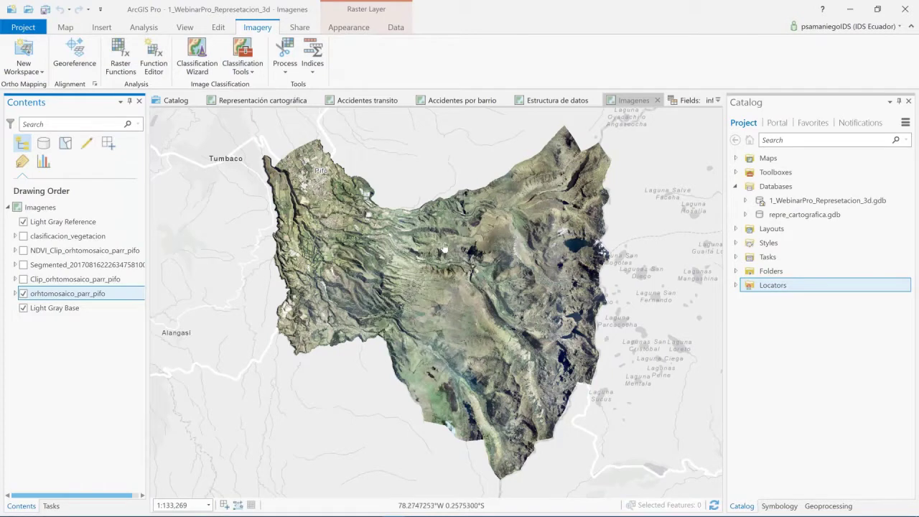
- Zoom into a patch of Pifo farm fields at about 1:7,034
scroll(435, 294, up, 1)
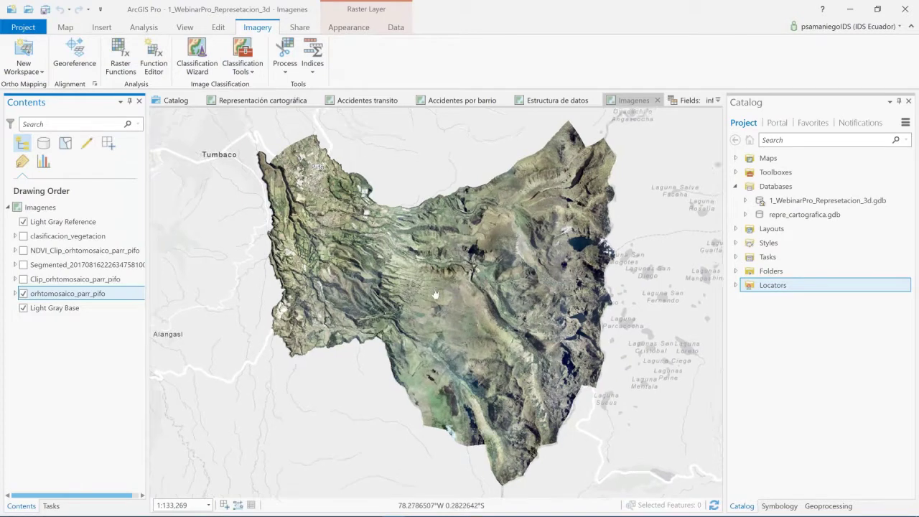
scroll(436, 294, up, 1)
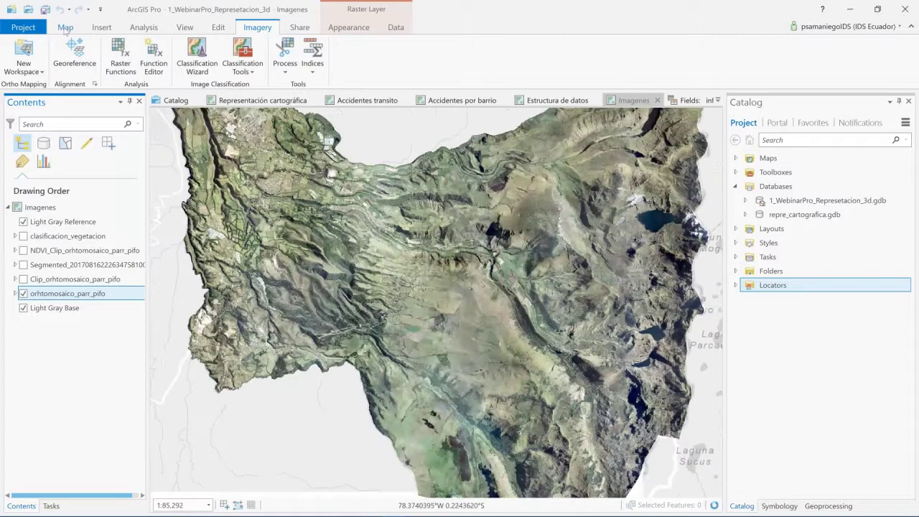
click(65, 27)
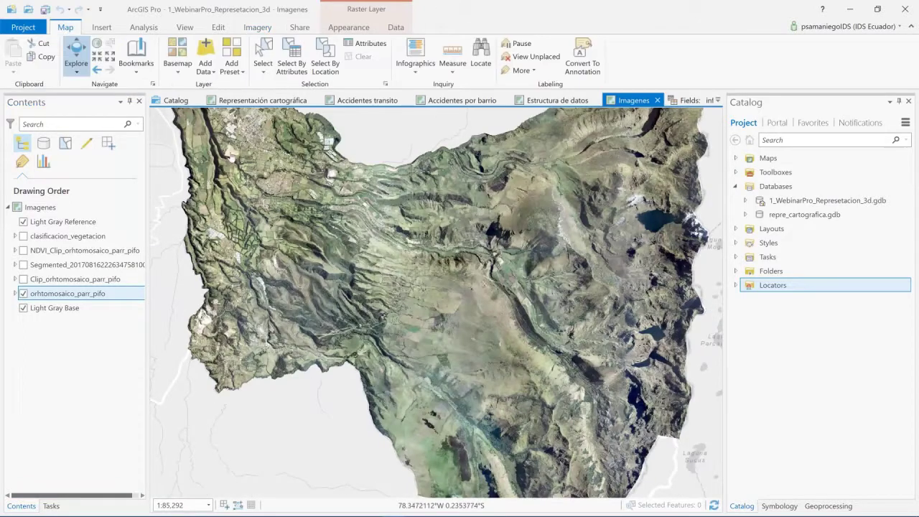
scroll(231, 157, up, 3)
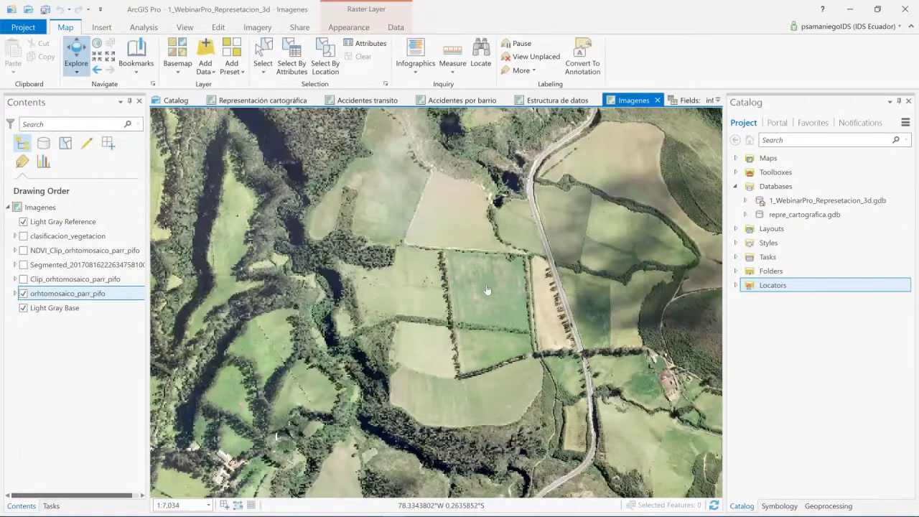
click(257, 27)
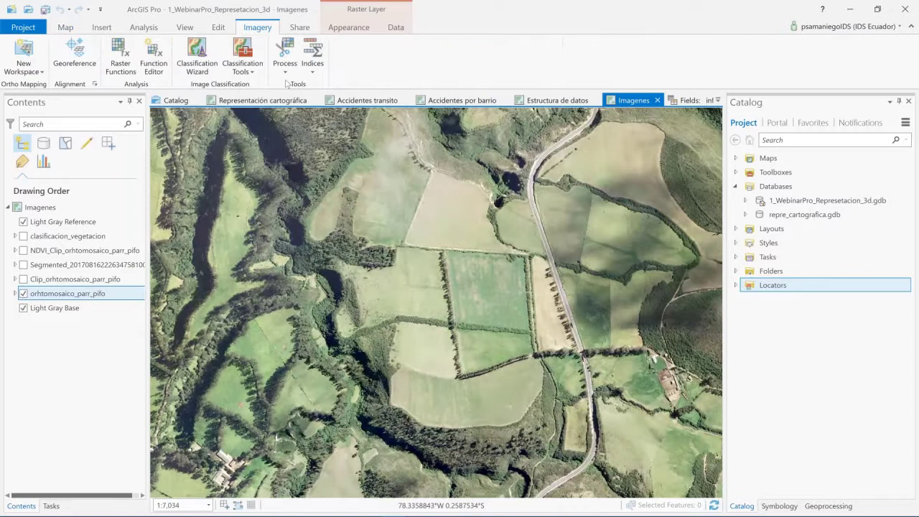
click(285, 61)
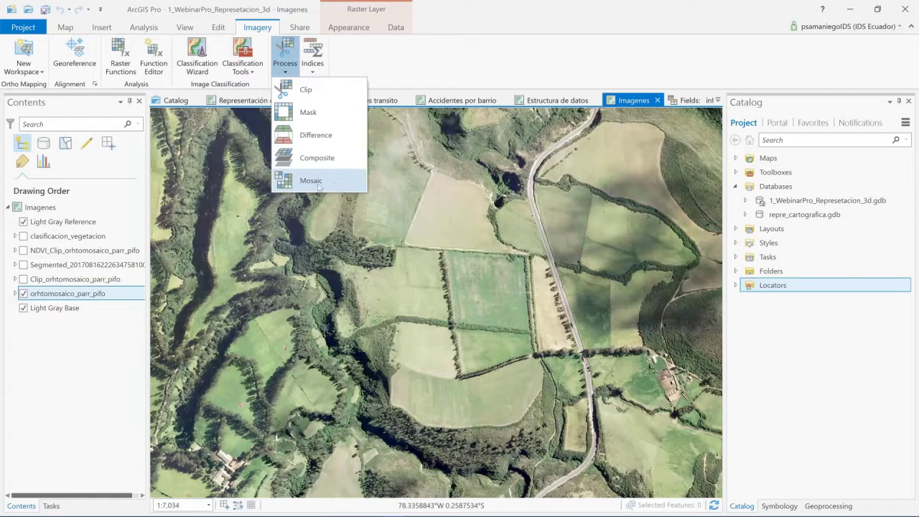
- Clip the Pifo orthomosaic to the current view extent
click(286, 75)
click(286, 75)
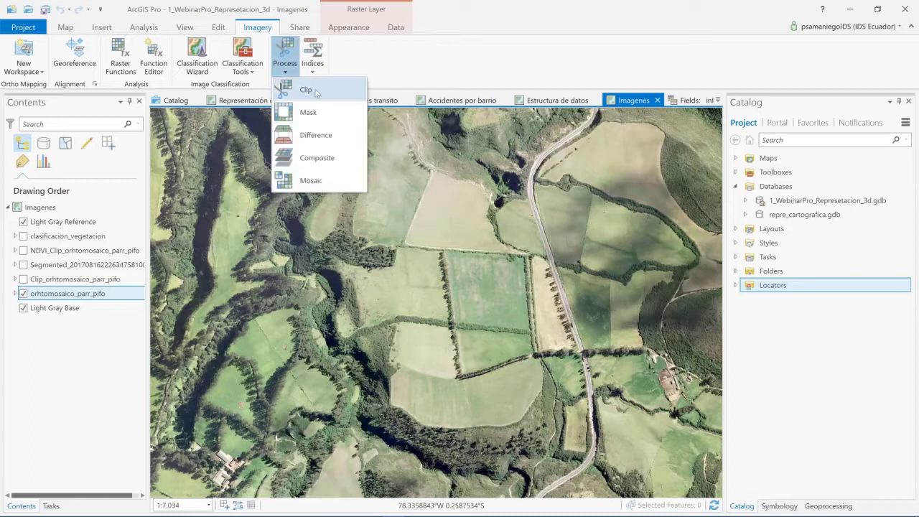
click(309, 90)
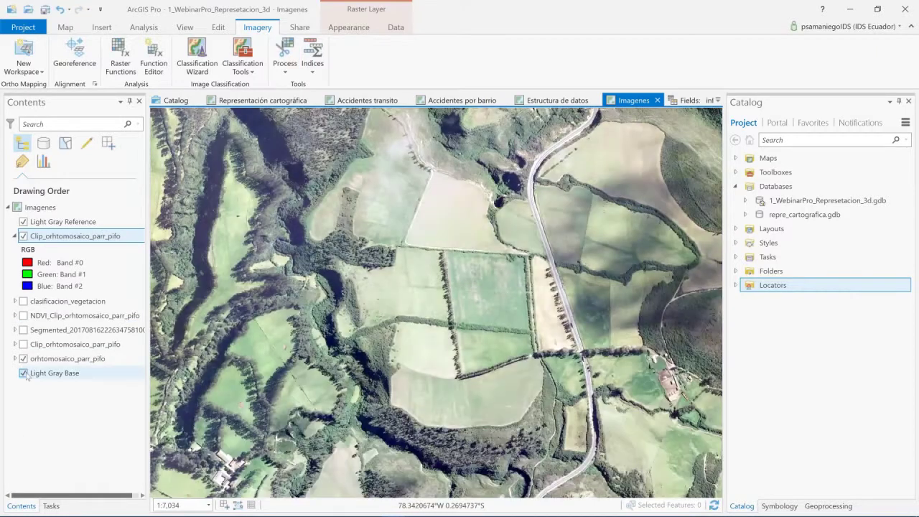
- Hide the original orthomosaic and zoom to Clip_orhtomosaico_parr_pifo's extent
click(23, 358)
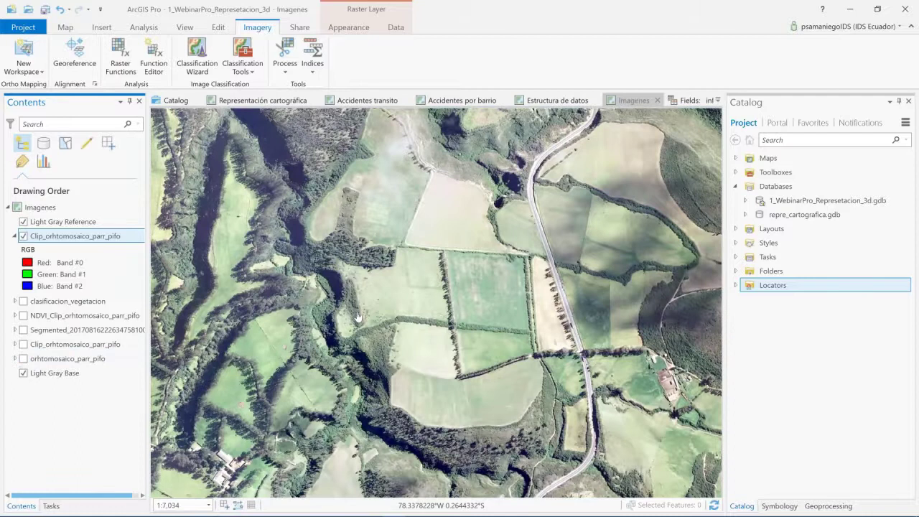
scroll(381, 313, down, 2)
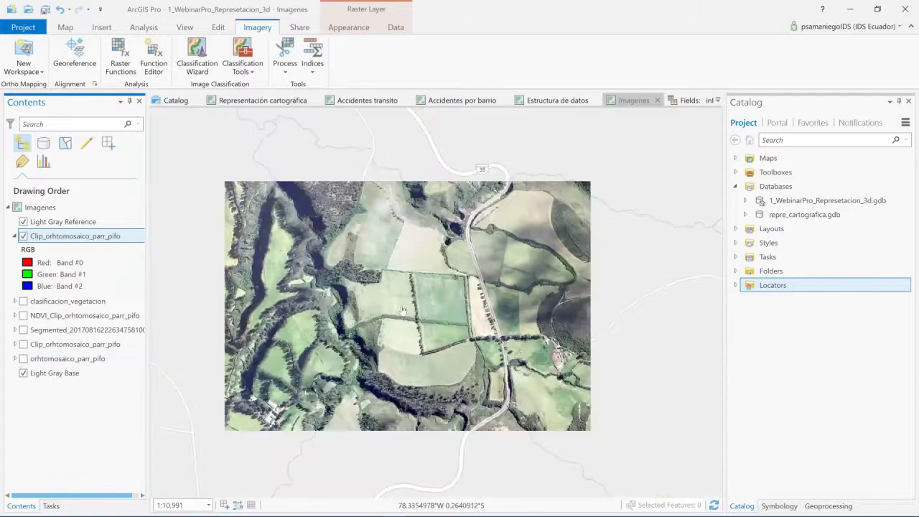
right_click(44, 236)
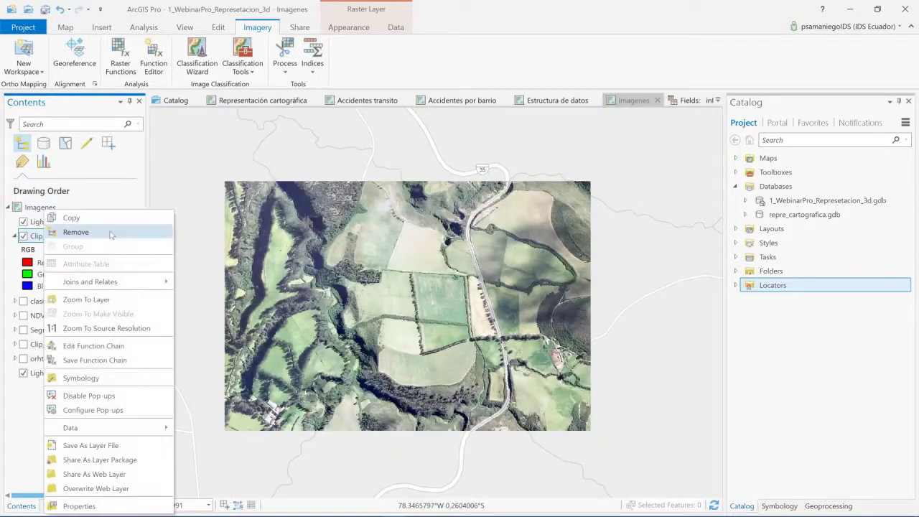
click(91, 301)
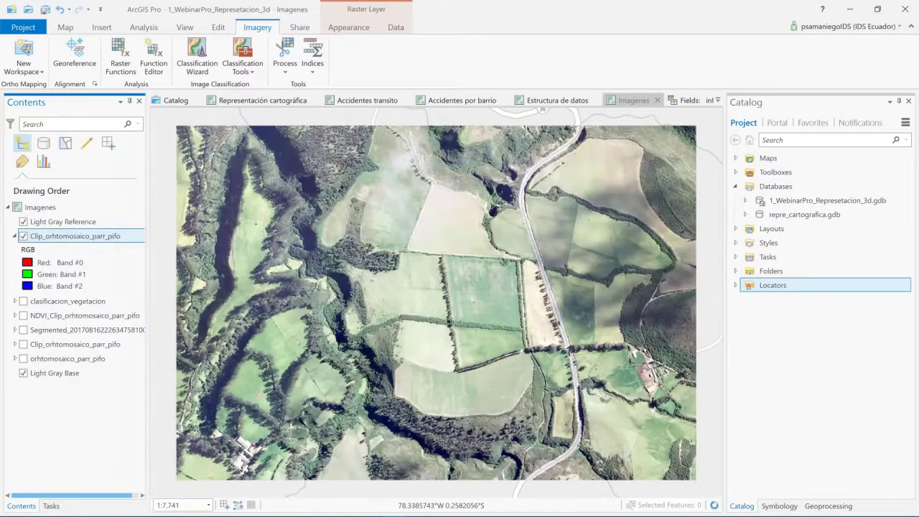
click(243, 66)
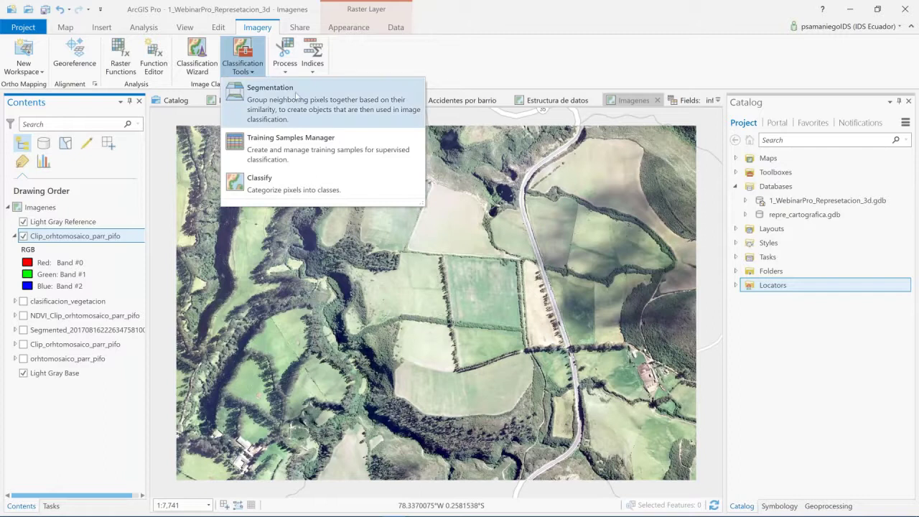
- Start Segmentation on the clip: spectral detail 15.50, spatial detail 15, minimum segment size 20
click(400, 83)
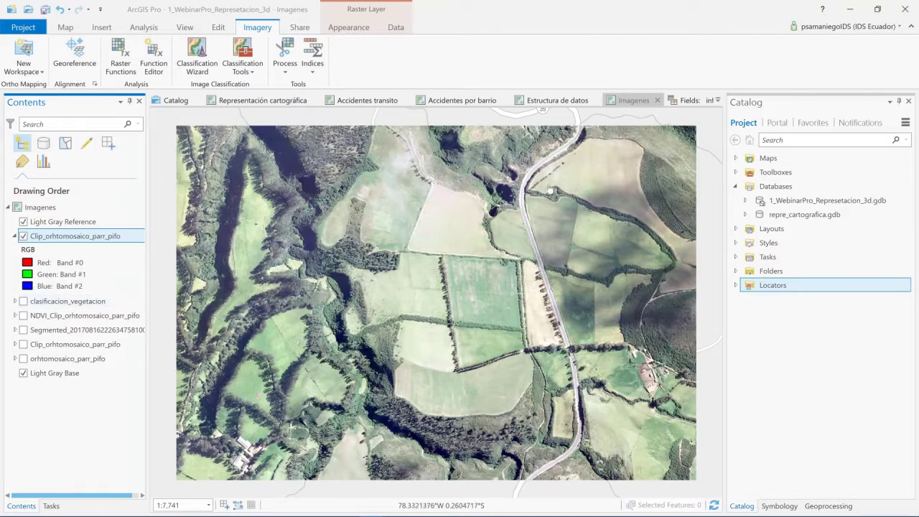
click(248, 72)
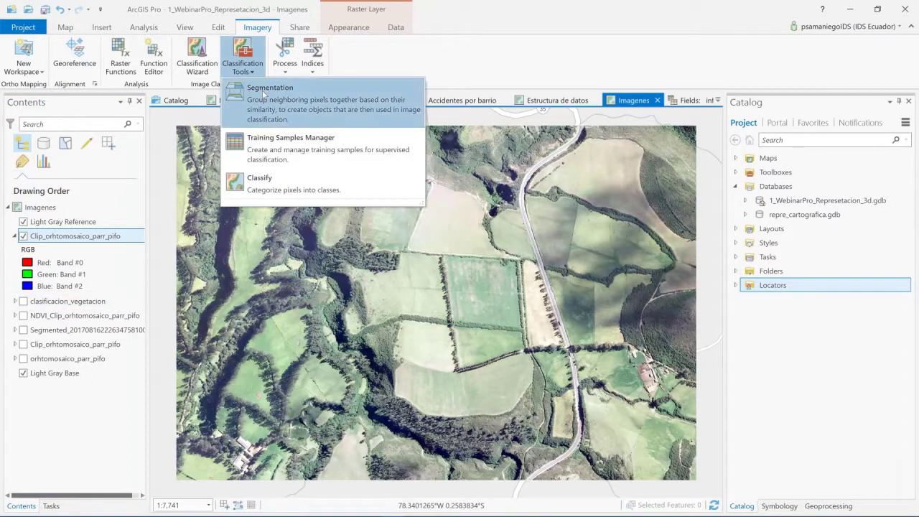
click(264, 93)
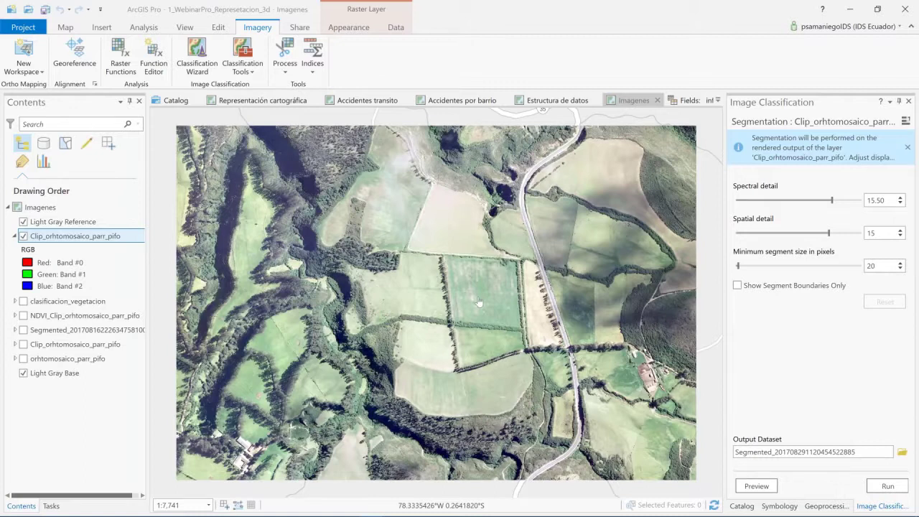
- Reorder and toggle layers so the Segmented raster displays over the orthomosaic
click(875, 449)
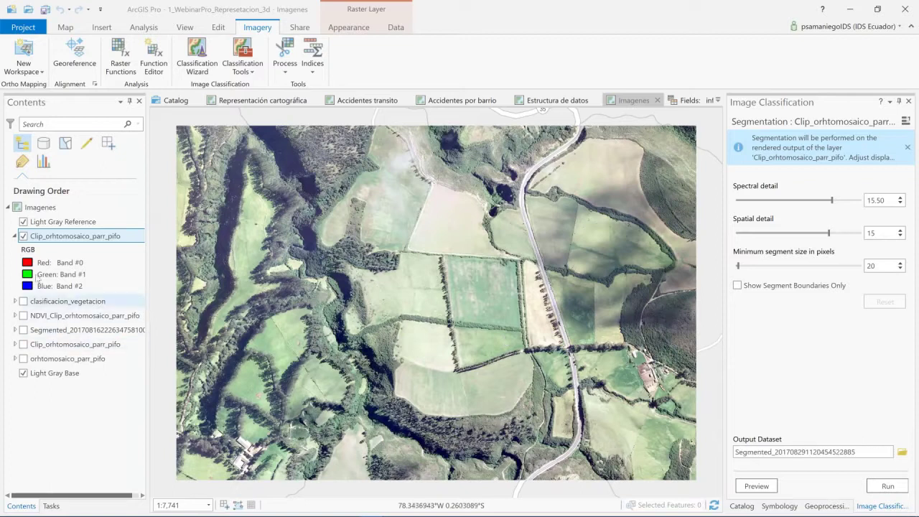
click(23, 236)
click(23, 329)
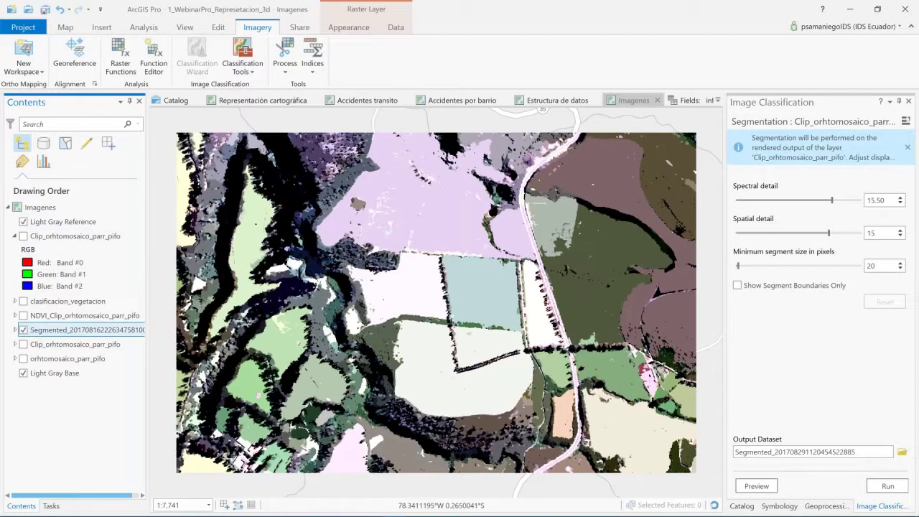
drag(75, 235, 72, 324)
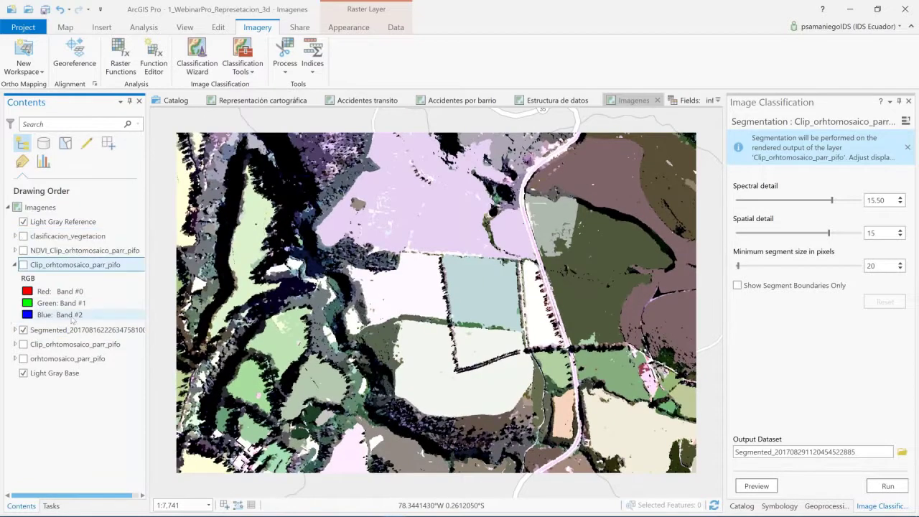
click(23, 331)
click(23, 345)
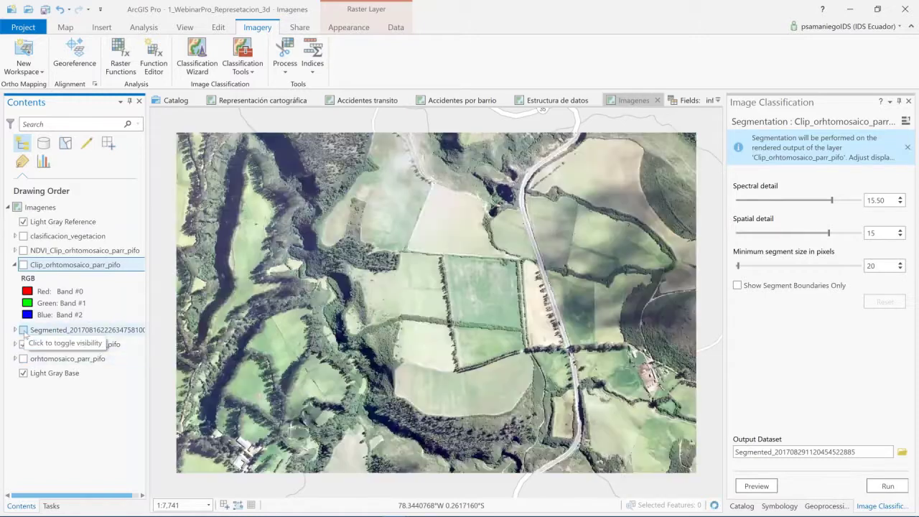
click(24, 330)
click(24, 330)
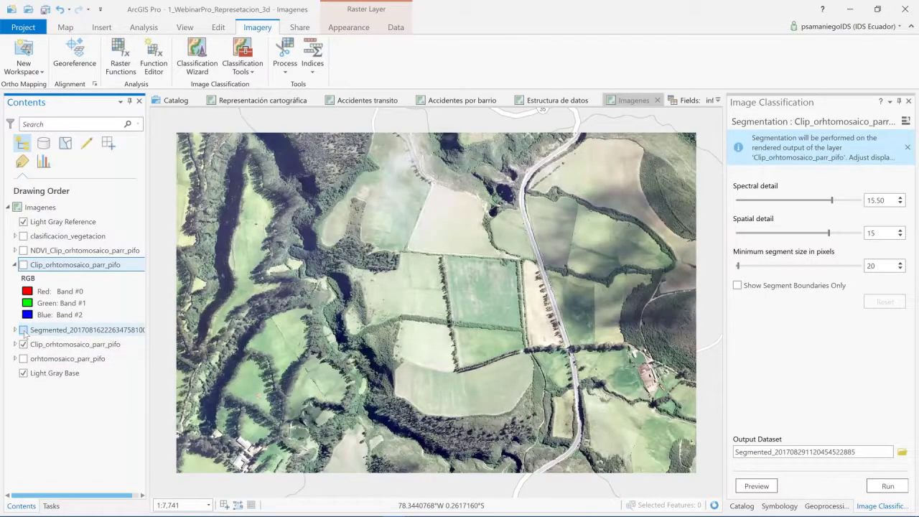
click(24, 331)
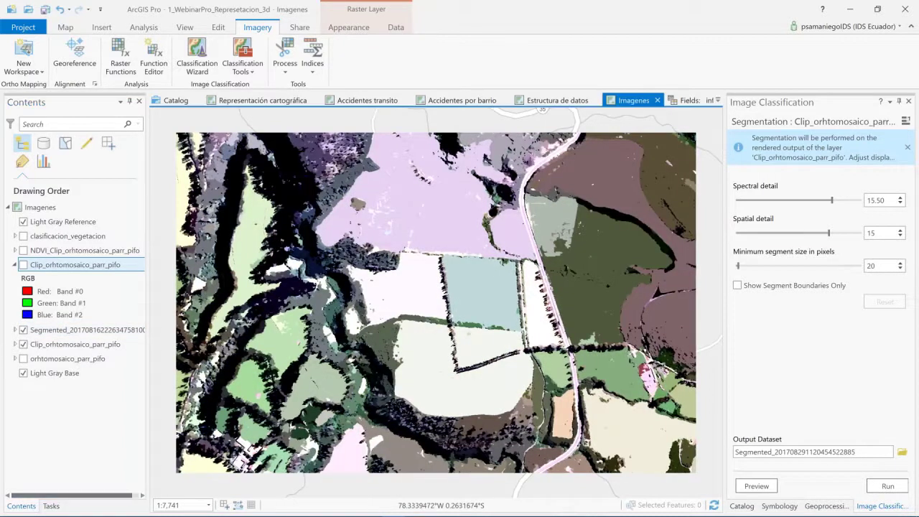
drag(179, 326, 177, 323)
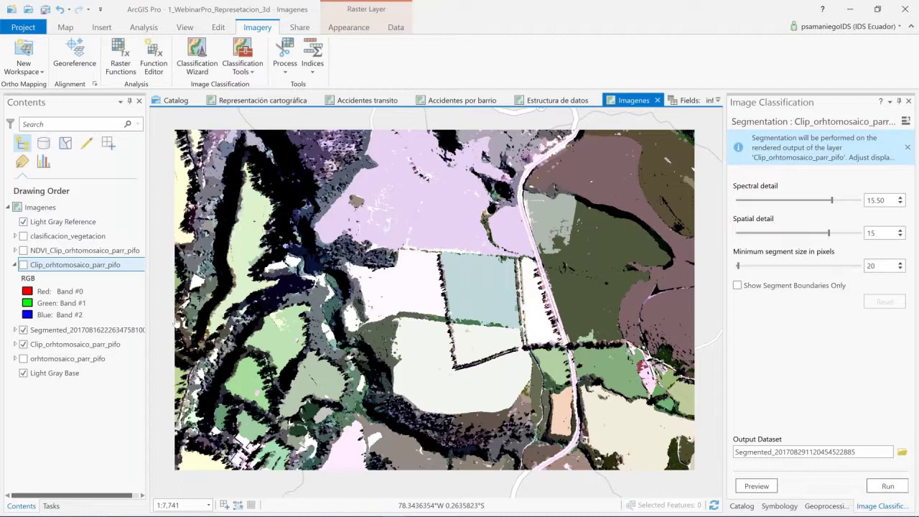
- Open the Training Samples Manager for the orthomosaic with the NLCD2011 schema
click(34, 332)
click(252, 74)
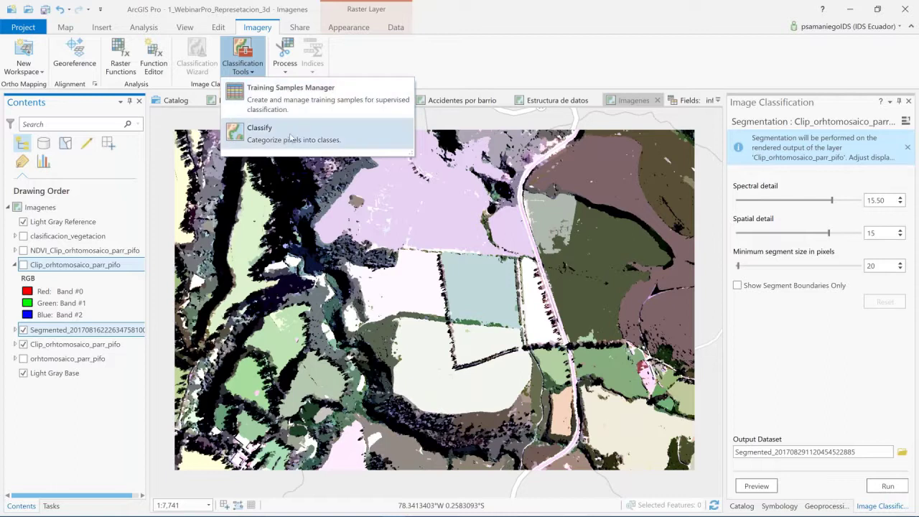
click(242, 57)
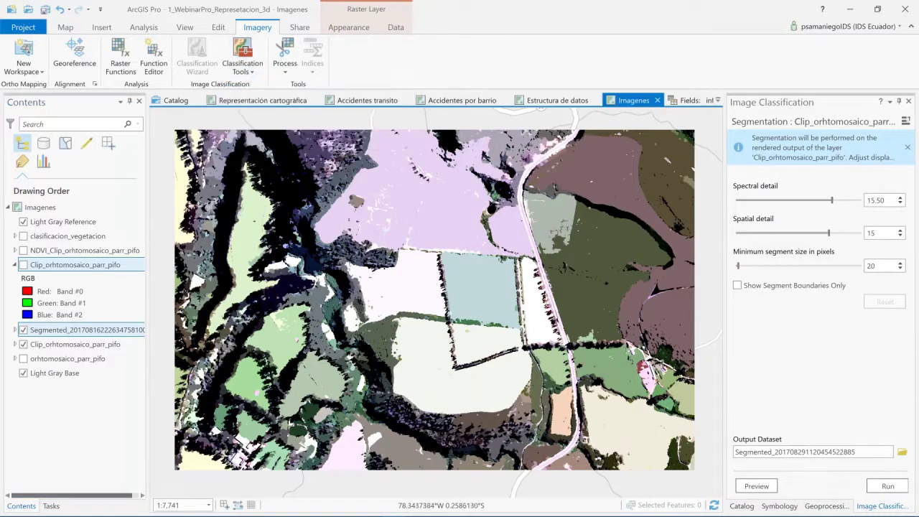
click(75, 344)
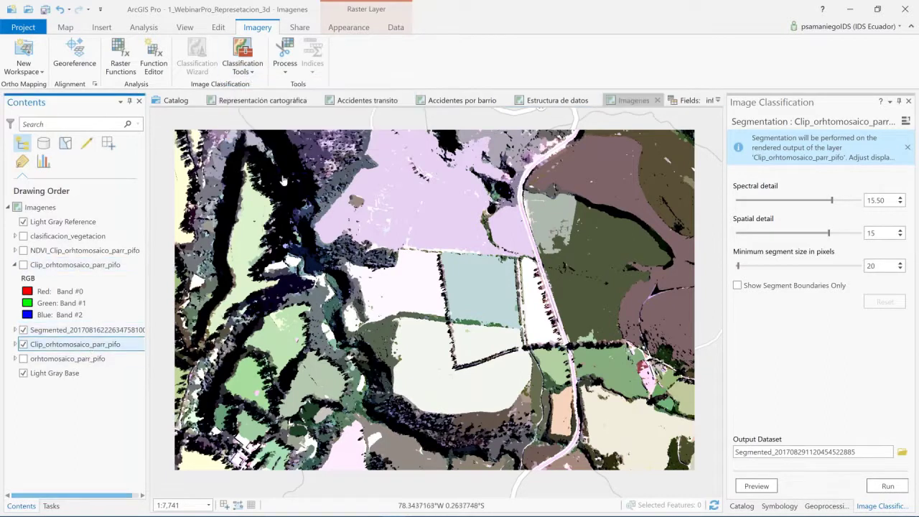
click(254, 74)
click(314, 147)
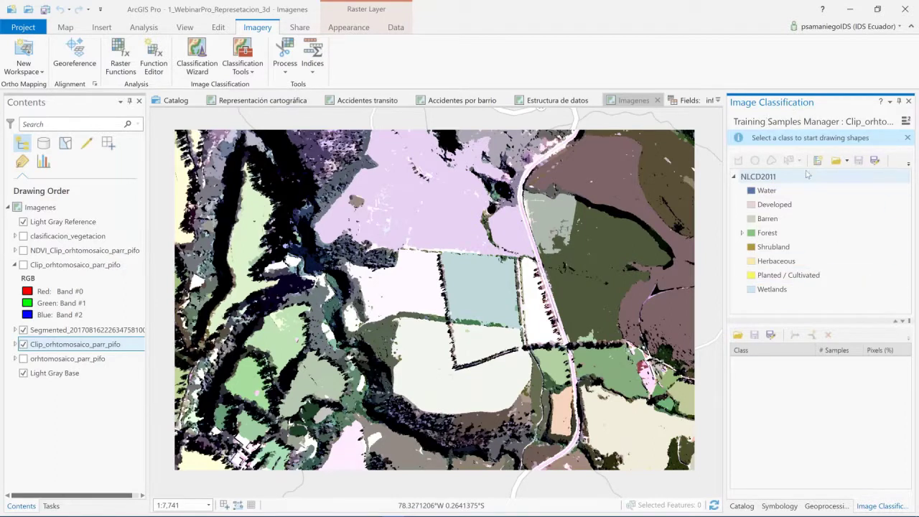
- Expand Forest in the NLCD2011 schema and select a class such as Shrubland
click(808, 220)
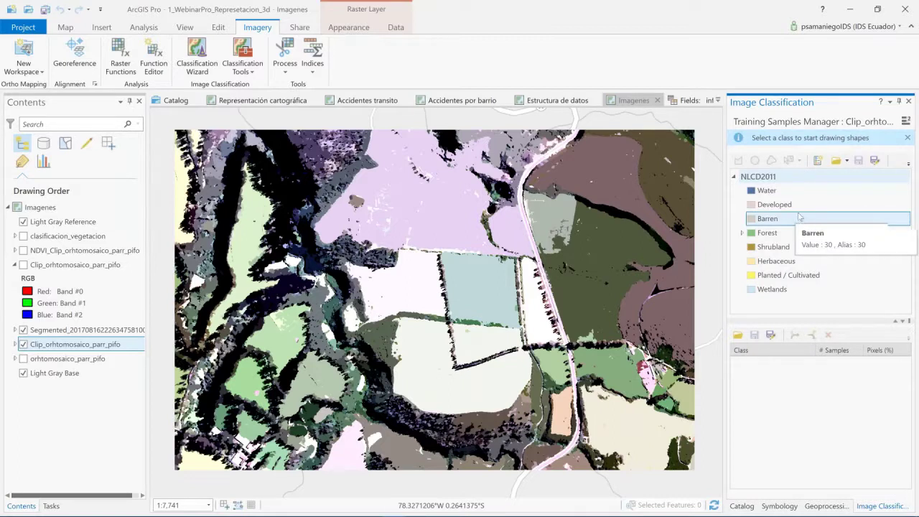
double_click(760, 234)
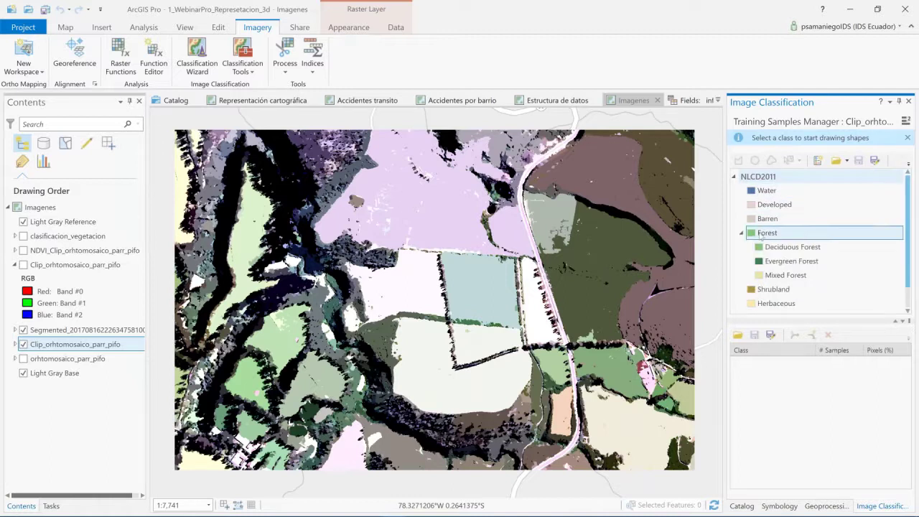
scroll(802, 243, down, 1)
click(807, 265)
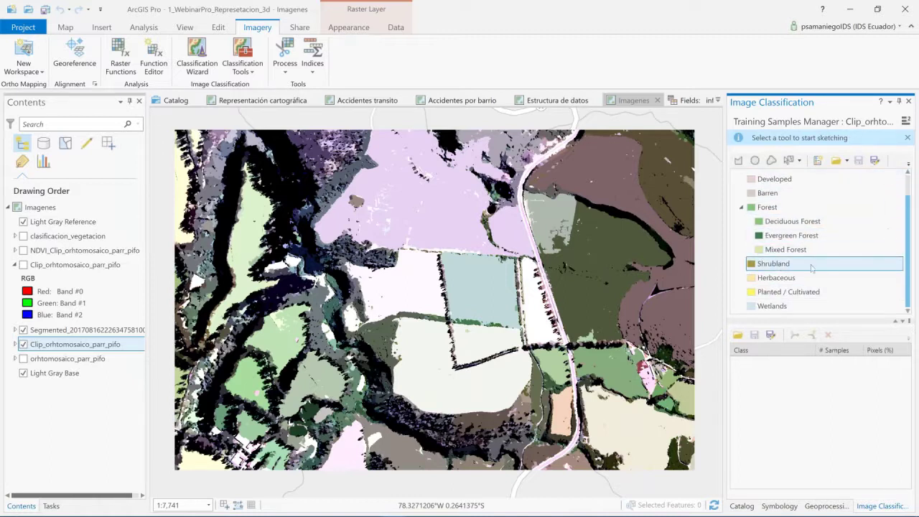
click(801, 279)
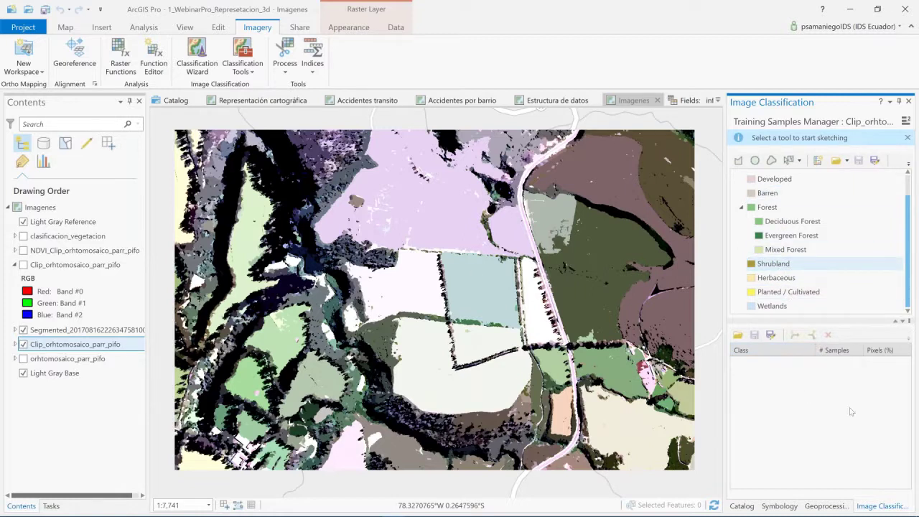
- Load muestras.shp from the 1_WebinarPro_Represetacion_3d project folder as training samples
click(737, 335)
double_click(272, 118)
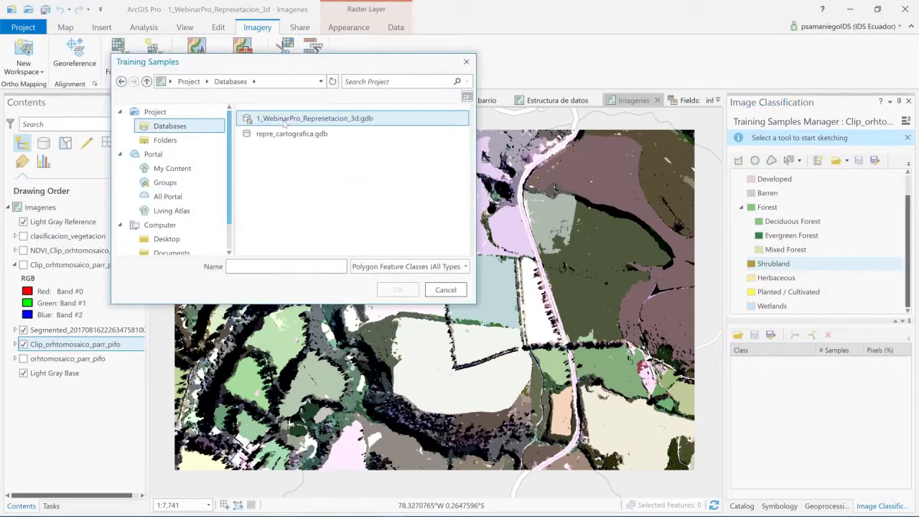
double_click(288, 121)
scroll(290, 137, down, 1)
click(190, 84)
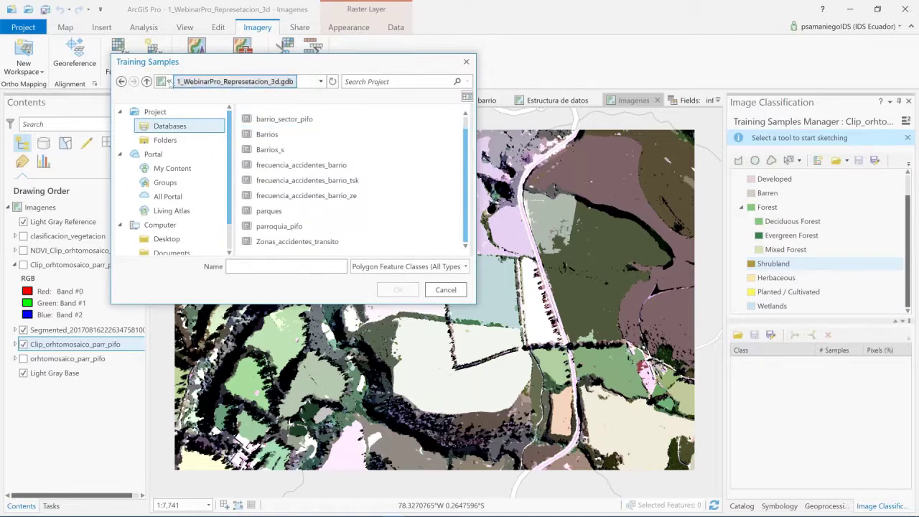
click(170, 82)
click(212, 86)
click(169, 81)
click(210, 94)
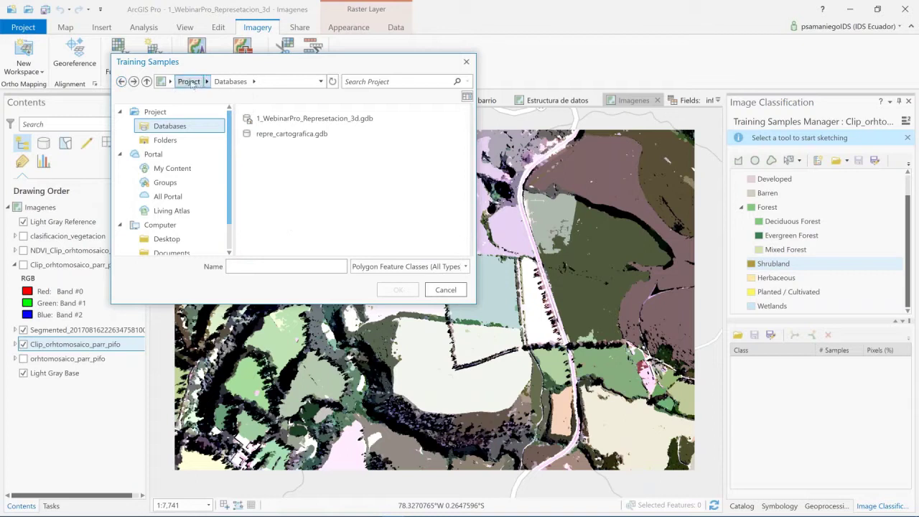
click(189, 81)
double_click(269, 135)
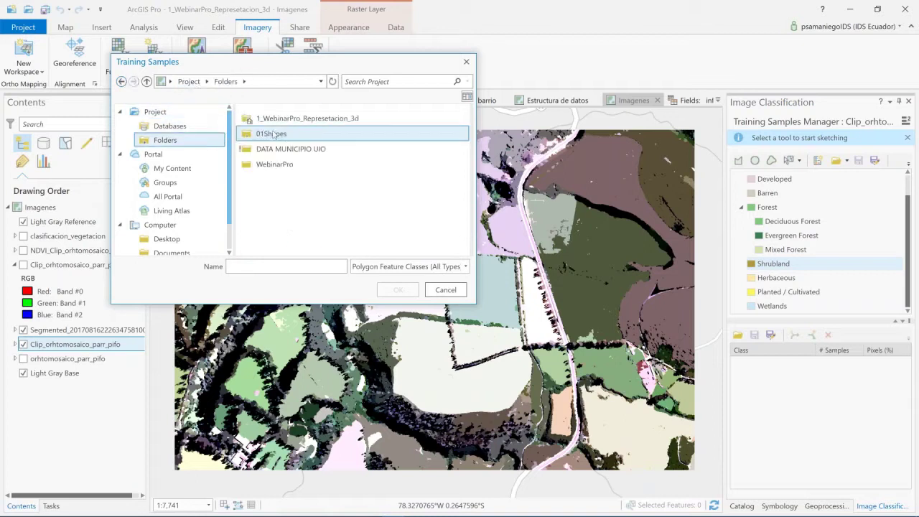
double_click(283, 119)
click(276, 180)
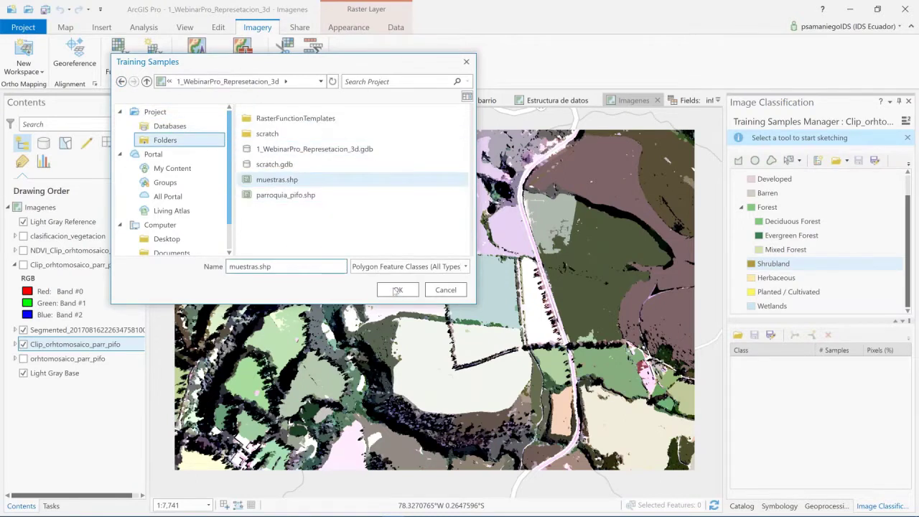
click(398, 289)
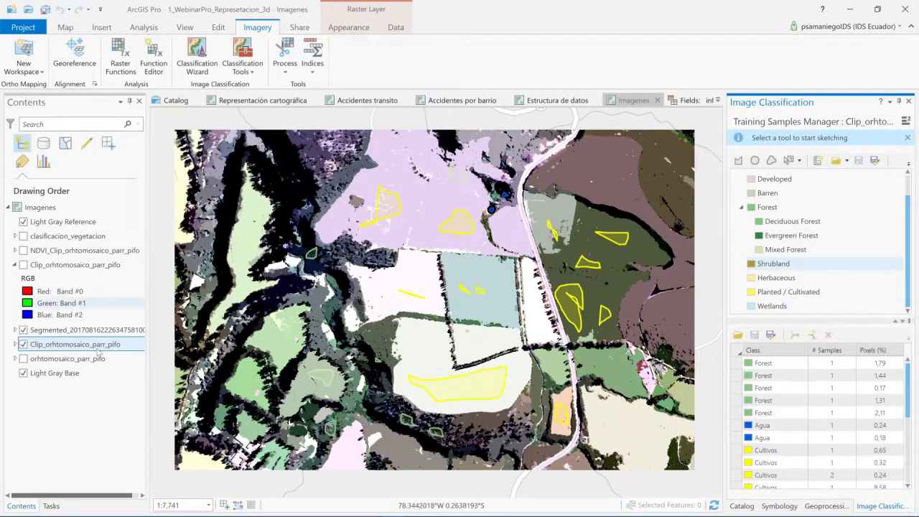
- Hide the Segmented layer and highlight a Cultivos sample polygon on the orthomosaic
click(23, 330)
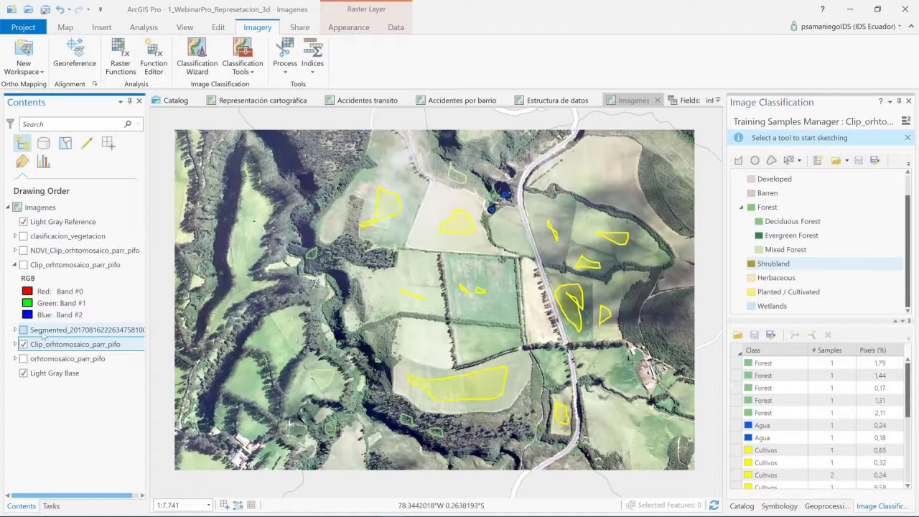
scroll(795, 398, down, 5)
scroll(801, 409, up, 3)
scroll(799, 413, down, 3)
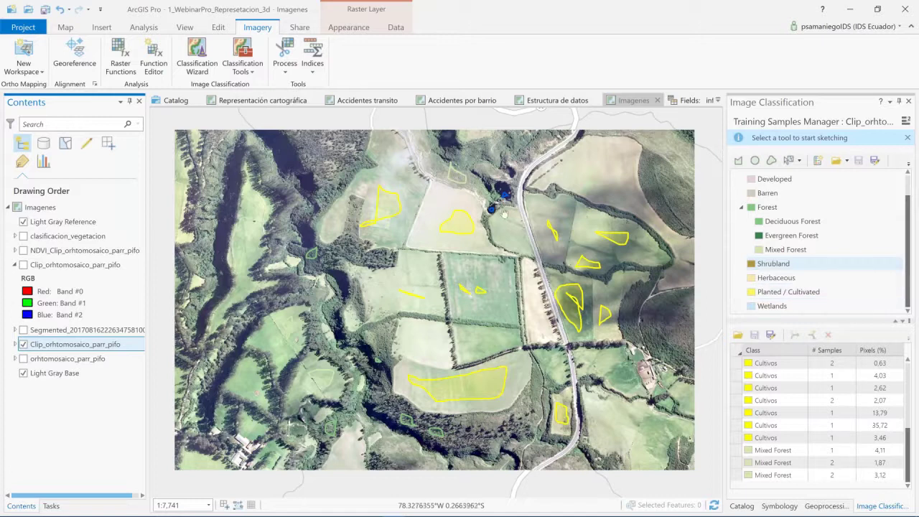
click(244, 69)
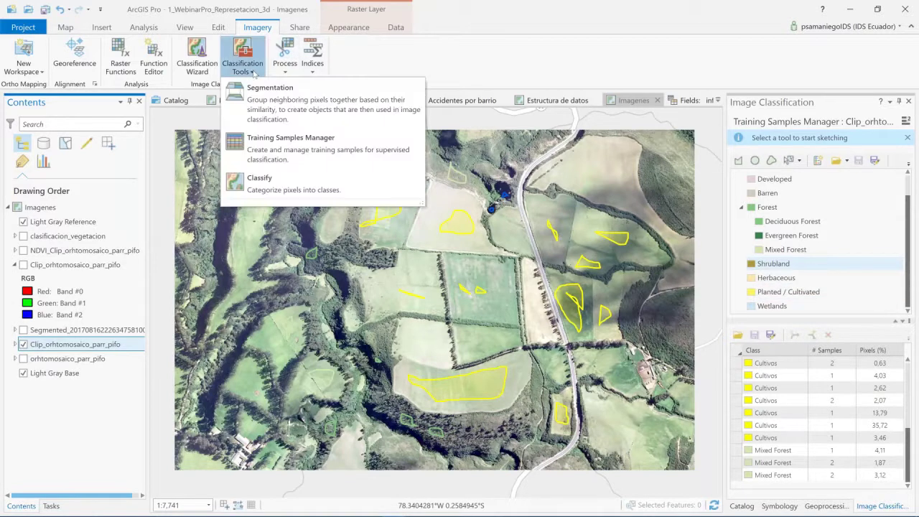
click(778, 389)
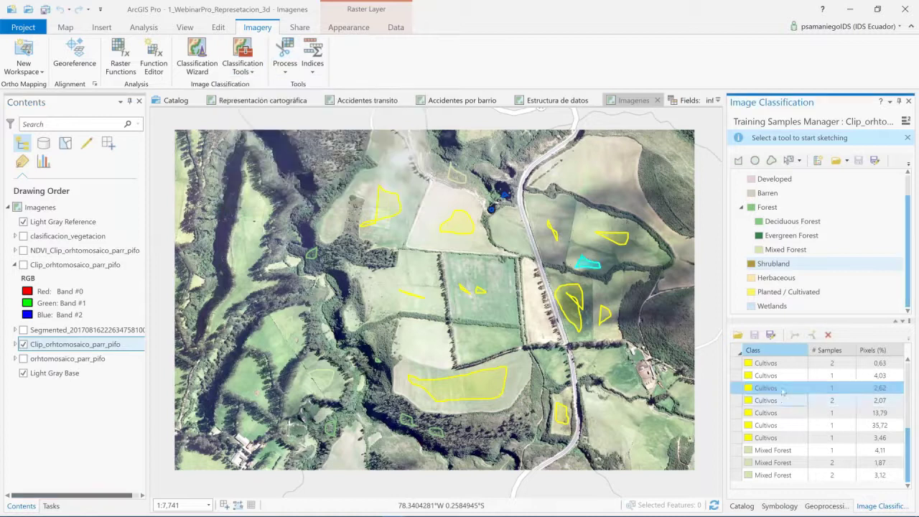
- Sketch a small Shrubland sample, then open Classify with Support Vector Machine, 500 samples per class
click(772, 160)
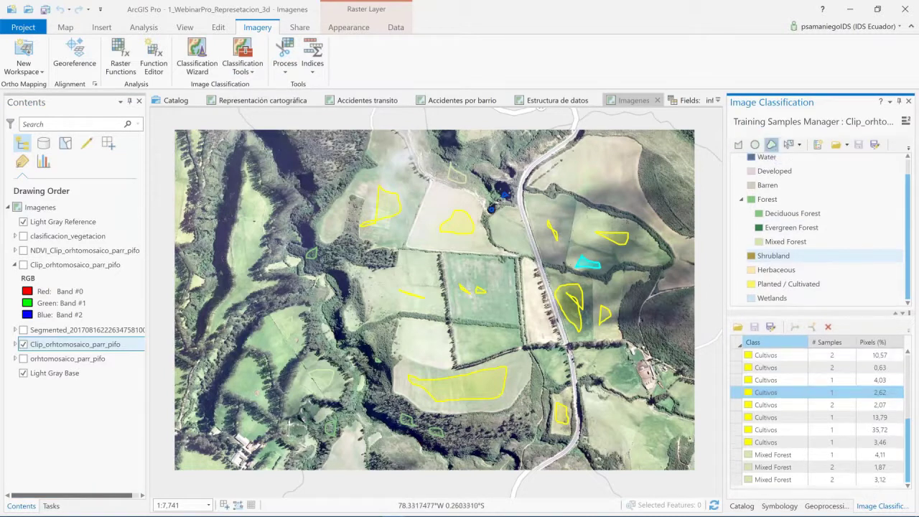
mouse_move(417, 339)
mouse_down()
mouse_move(428, 345)
mouse_move(416, 342)
mouse_up()
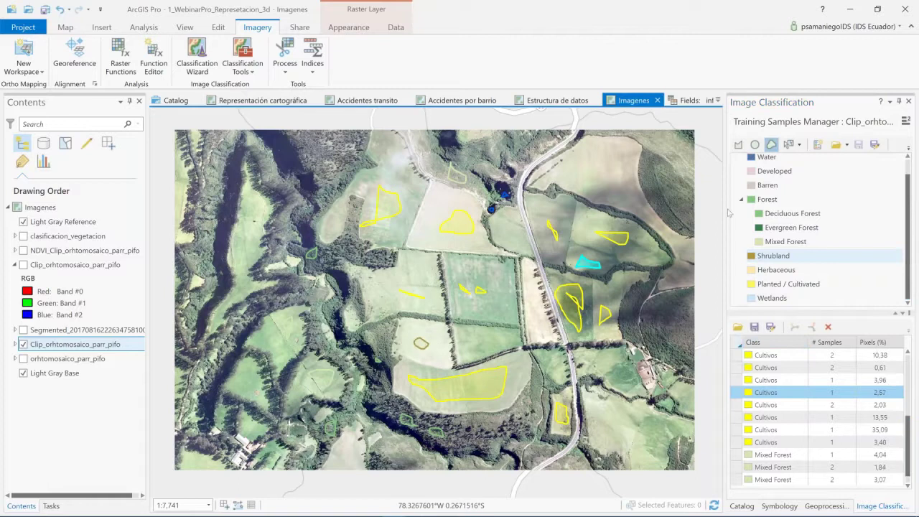
click(243, 66)
click(296, 189)
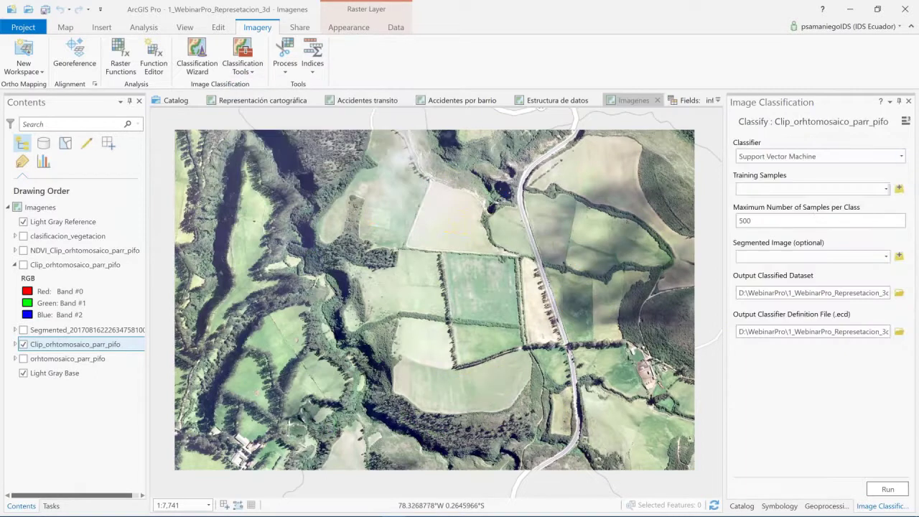
- Set muestras.shp from the 1_WebinarPro_Representacion_3d folder as the training samples
click(886, 189)
click(897, 189)
click(899, 189)
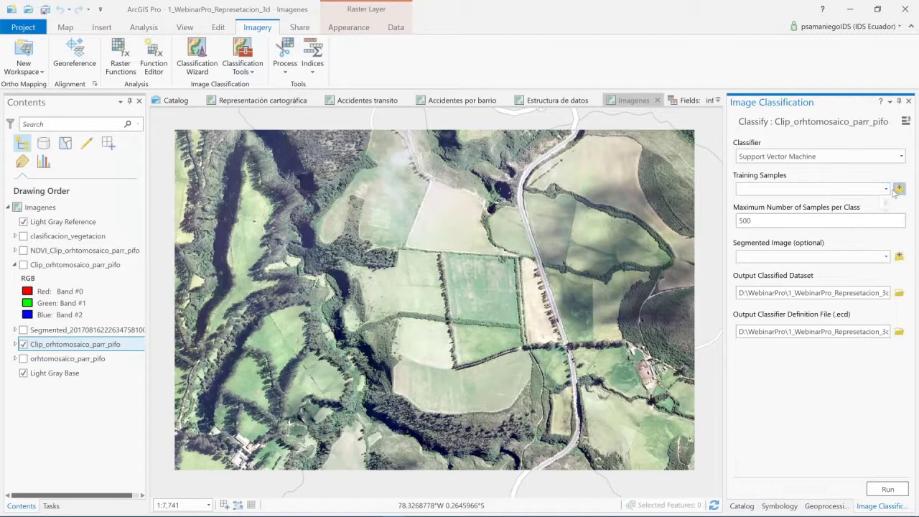
double_click(337, 134)
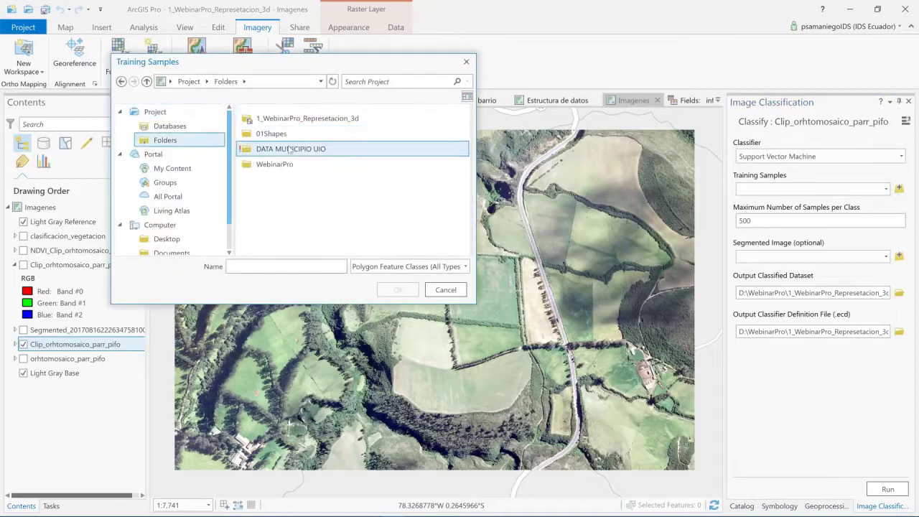
double_click(316, 119)
click(327, 181)
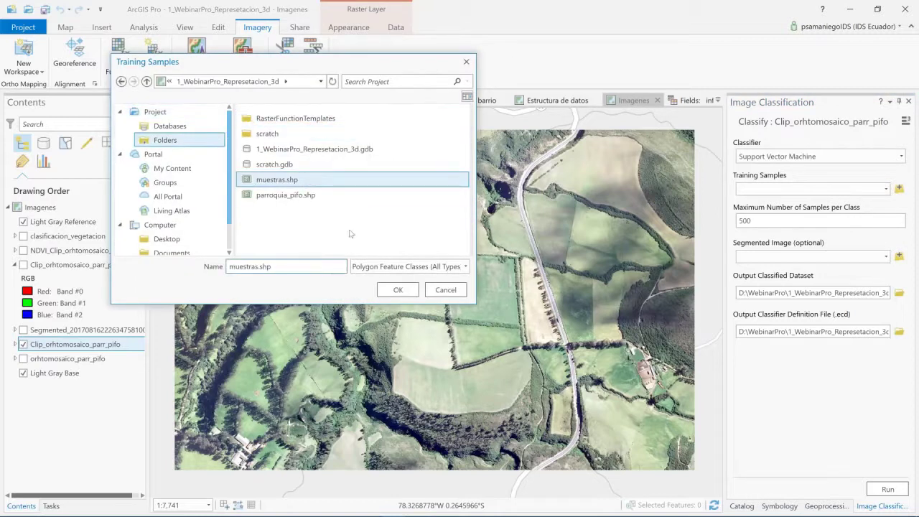
click(402, 290)
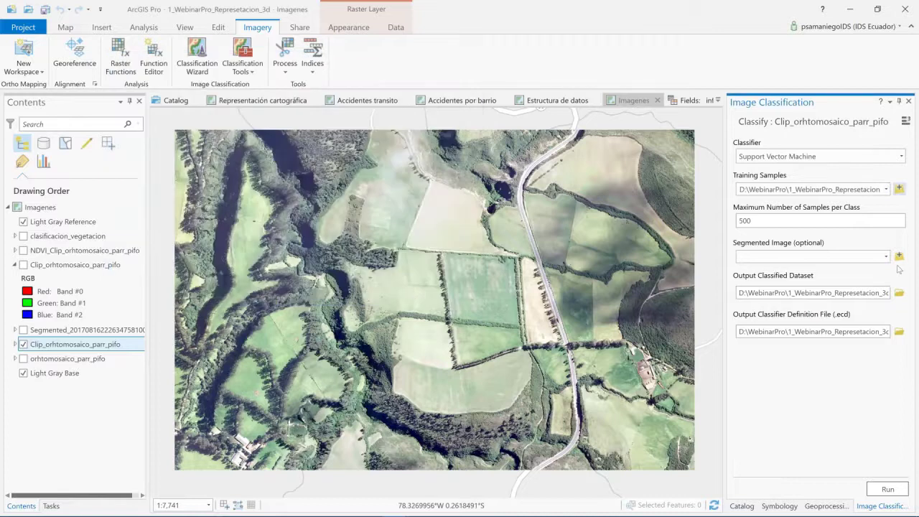
- Choose the segmented image with Standard deviation and Count of pixels attributes, then display clasificacion_vegetacion
click(883, 258)
click(886, 257)
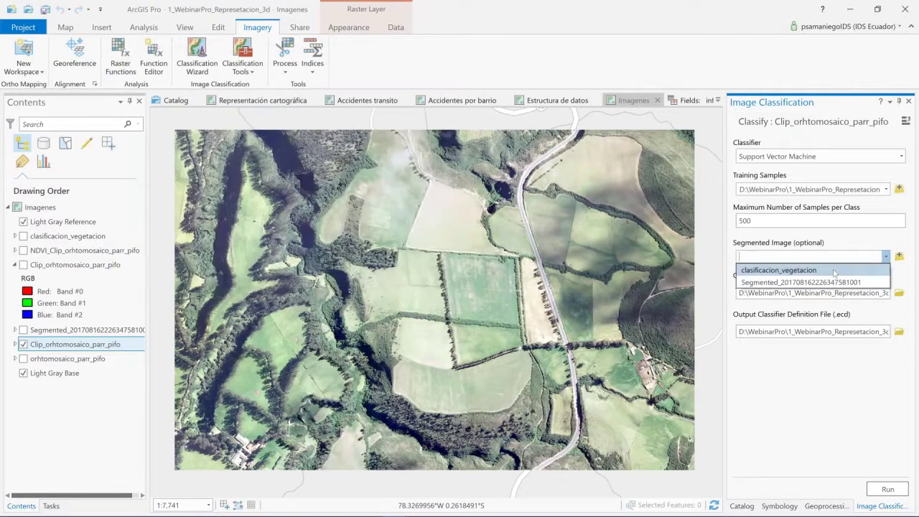
click(835, 282)
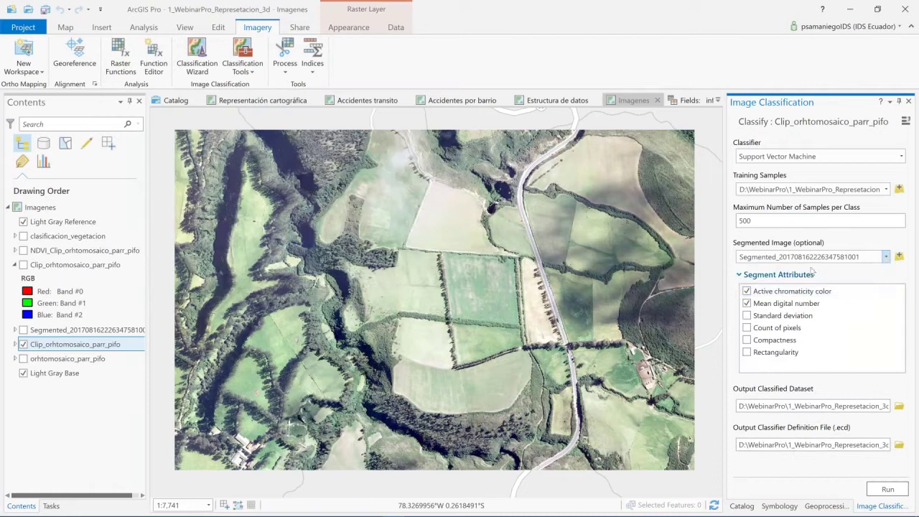
click(748, 328)
click(746, 315)
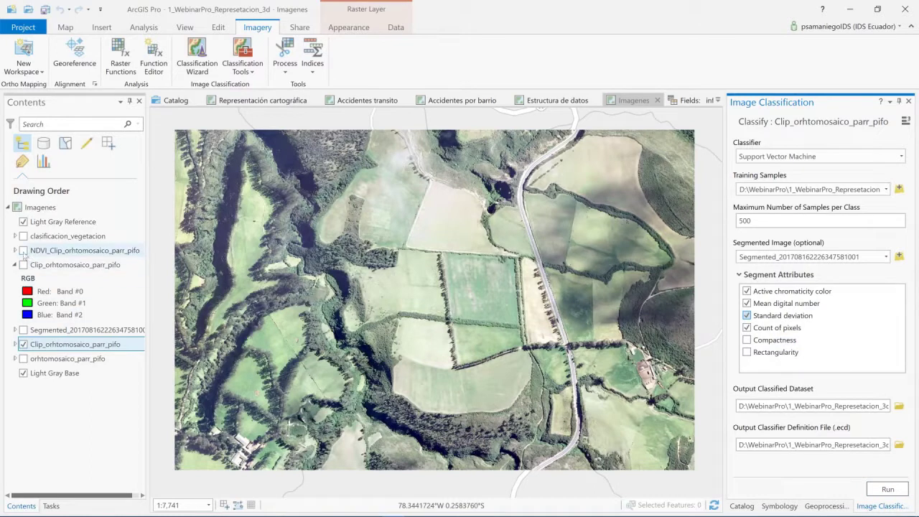
click(23, 236)
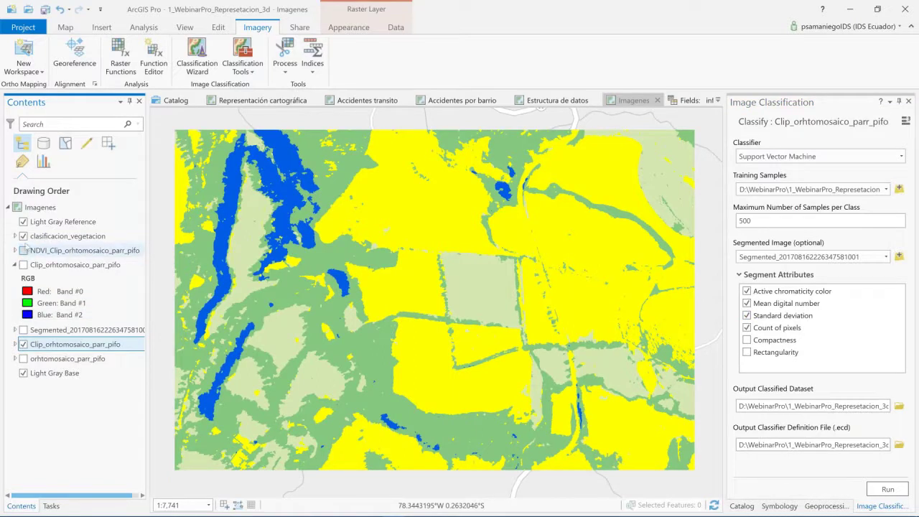
- Toggle clasificacion_vegetacion and expand its legend to review Agua, Cultivos, Forest and Mixed Forest
click(23, 236)
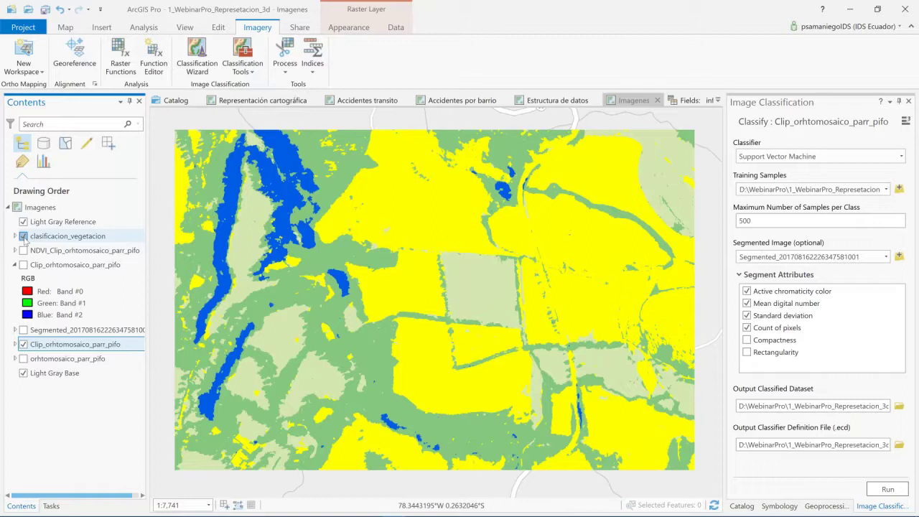
click(23, 237)
click(23, 237)
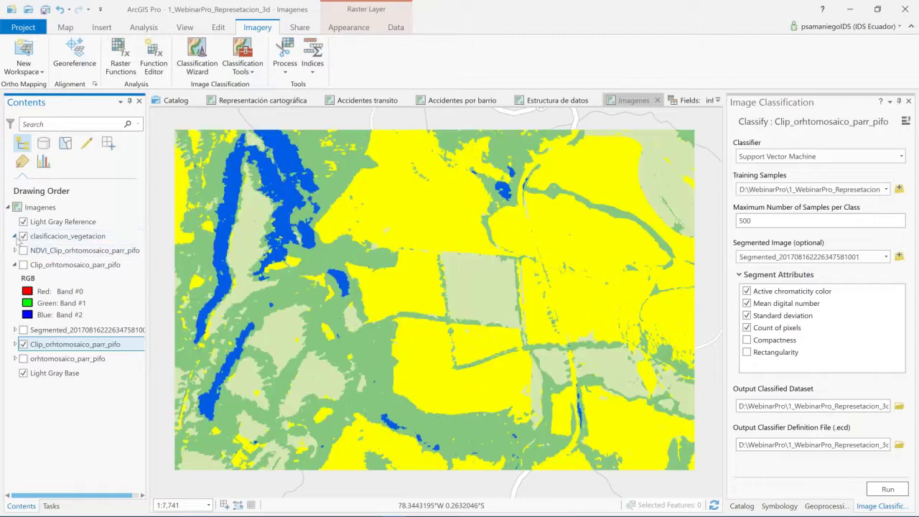
click(15, 236)
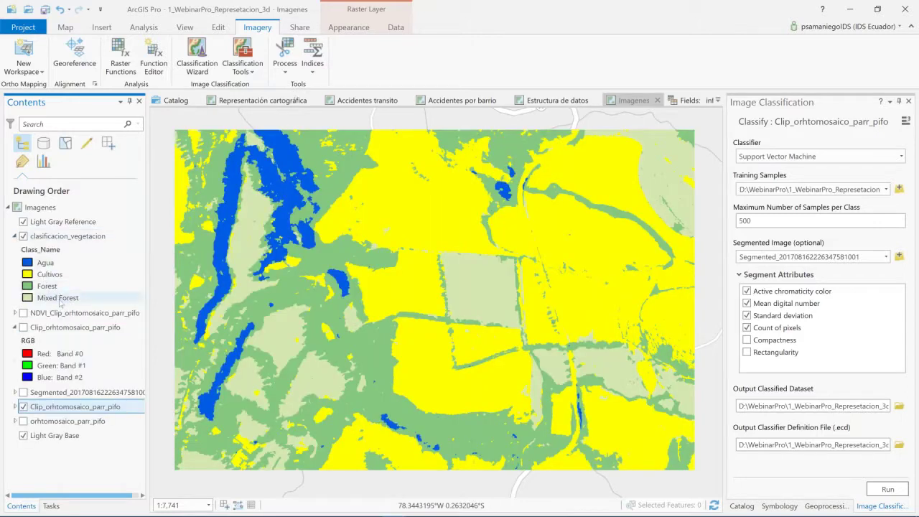
click(66, 302)
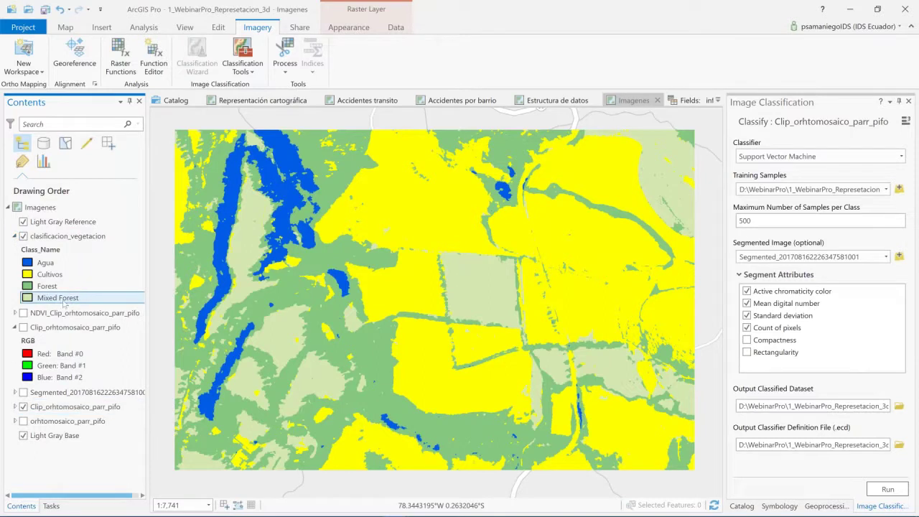
key(Up)
key(Up)
key(Up)
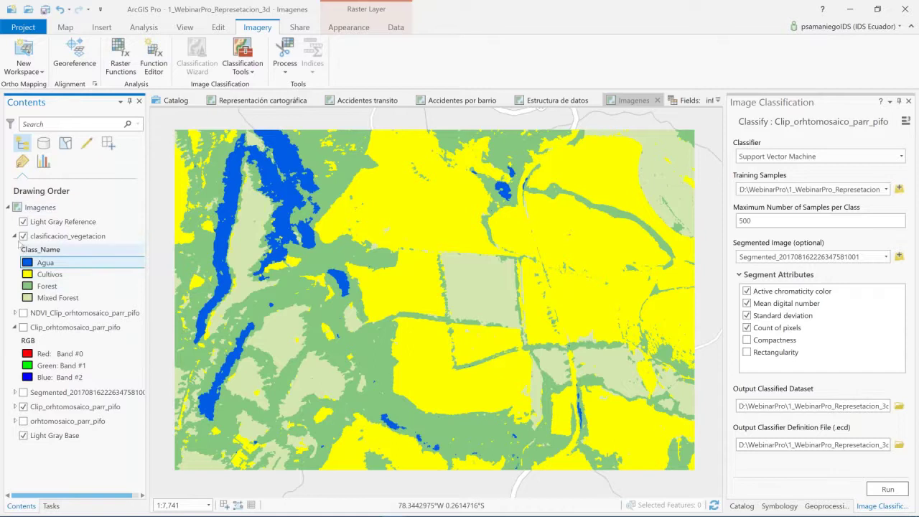
- Hide the classification, select Clip_orhtomosaico_parr_pifo and bring up the spectral indices list
click(23, 237)
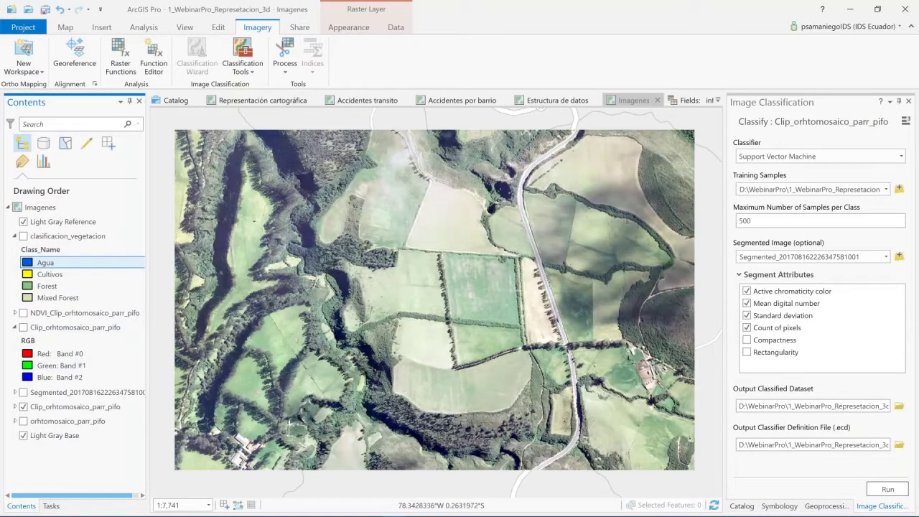
click(63, 410)
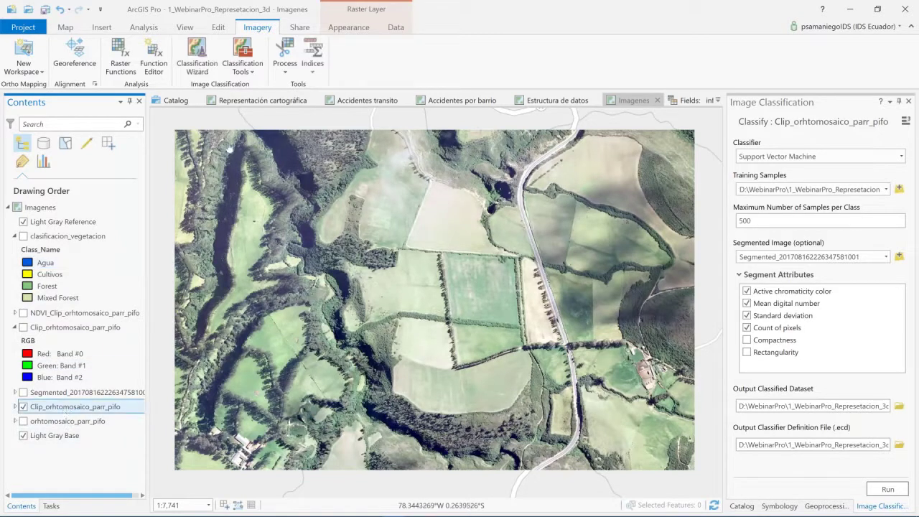
click(312, 68)
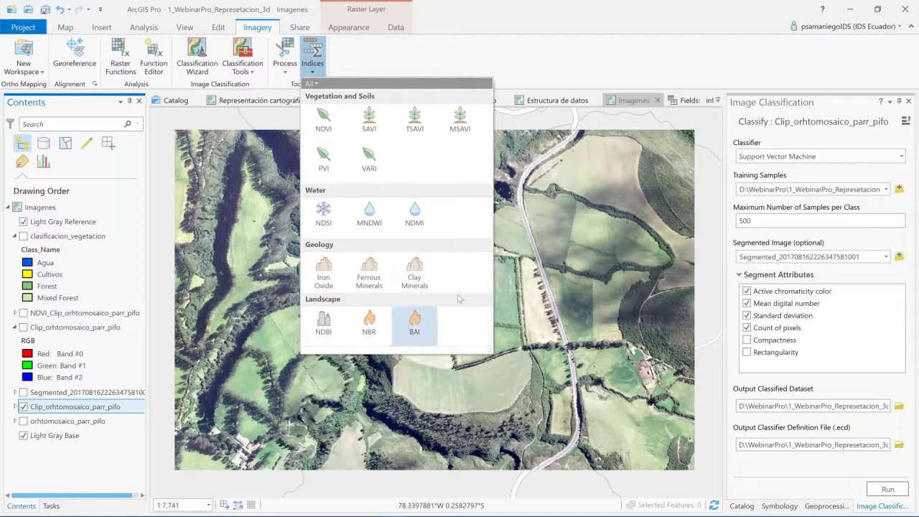
- Cancel the new NDVI calculation and turn on the existing NDVI_Clip_orhtomosaico_parr_pifo layer instead
click(324, 127)
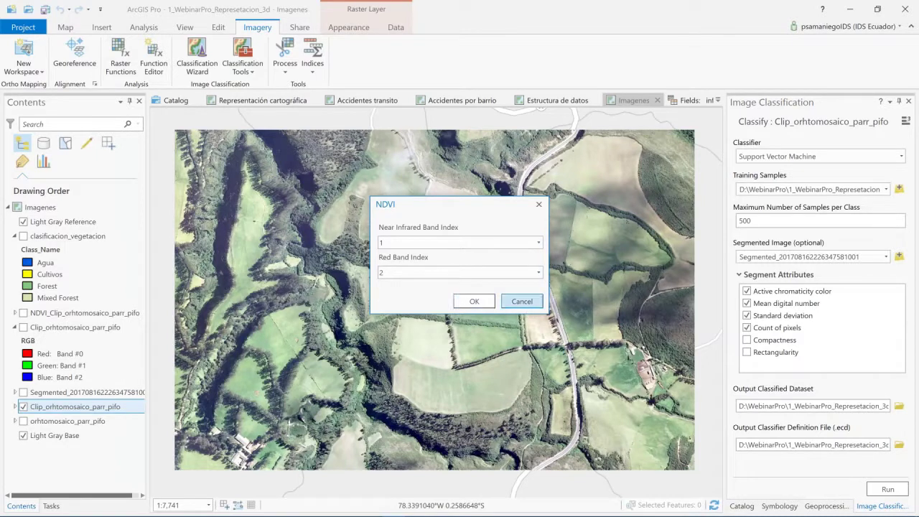
click(521, 301)
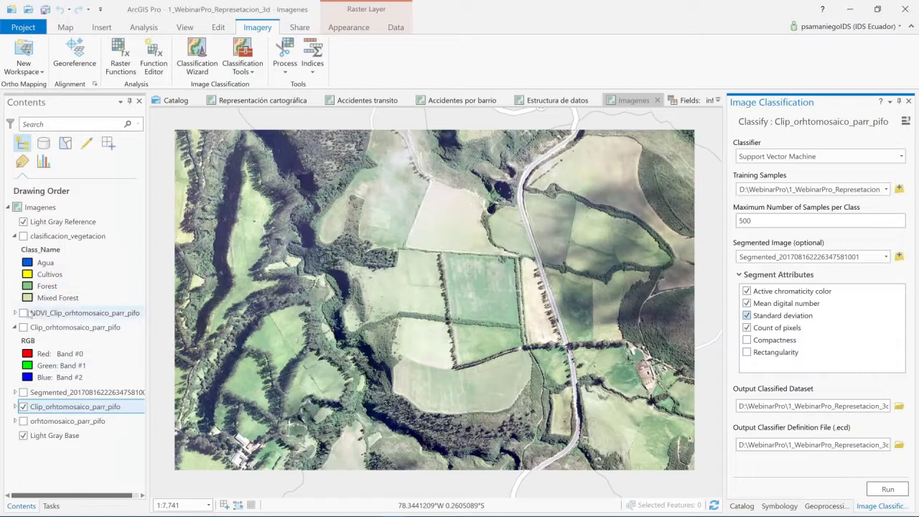
click(30, 314)
click(23, 313)
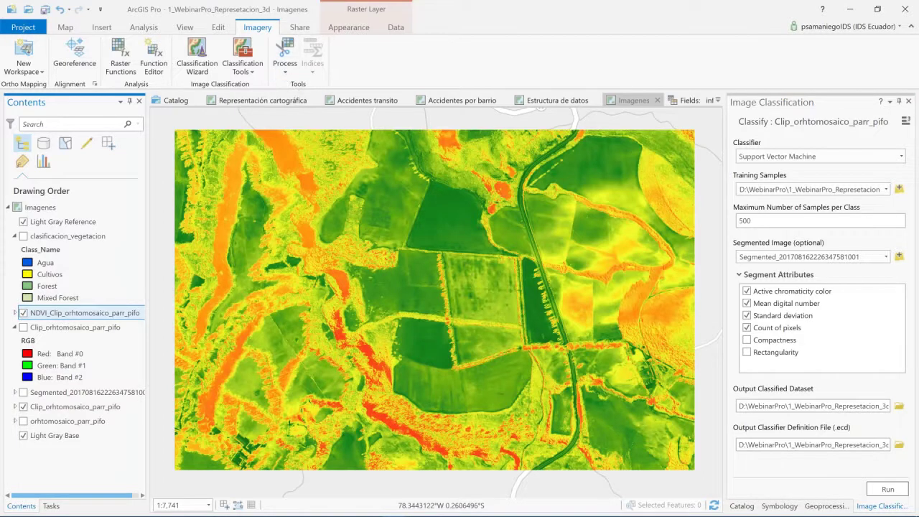
click(89, 406)
click(313, 66)
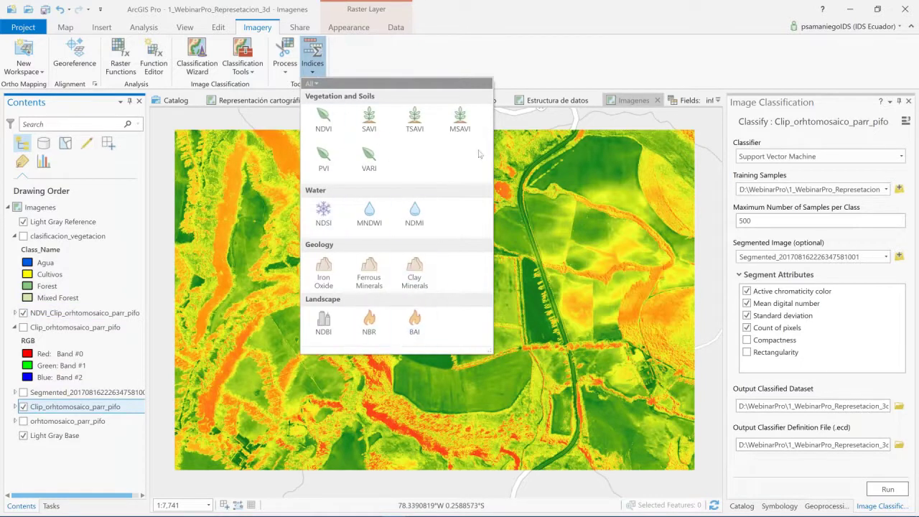
- Close the Indices gallery and show the project Catalog with Maps, Toolboxes and geodatabases
click(496, 89)
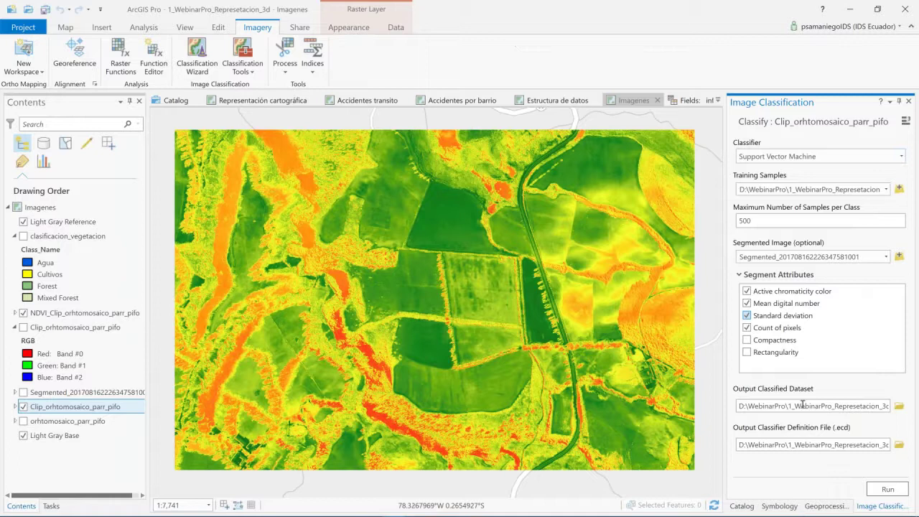
click(752, 505)
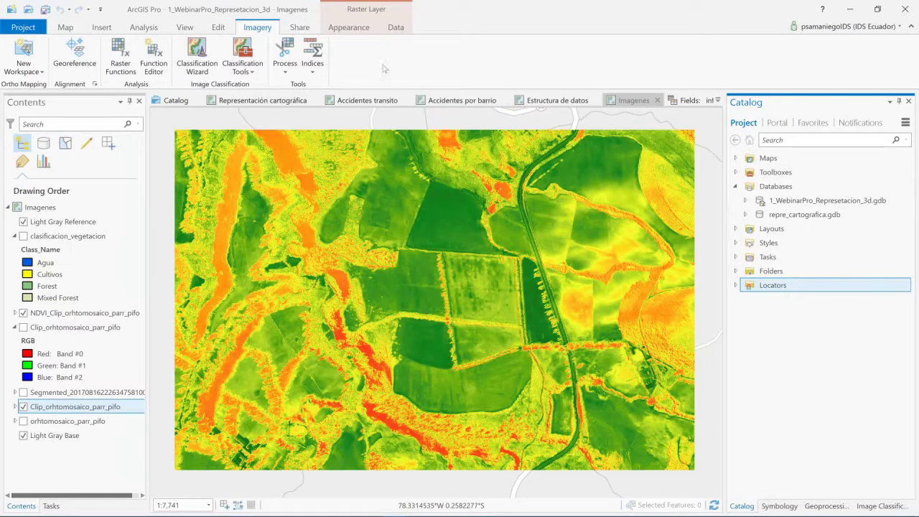
- Select the upper Clip_orhtomosaico_parr_pifo layer and close the infra_educa_zonasaltasmedias_accidentes Fields view
scroll(390, 66, down, 1)
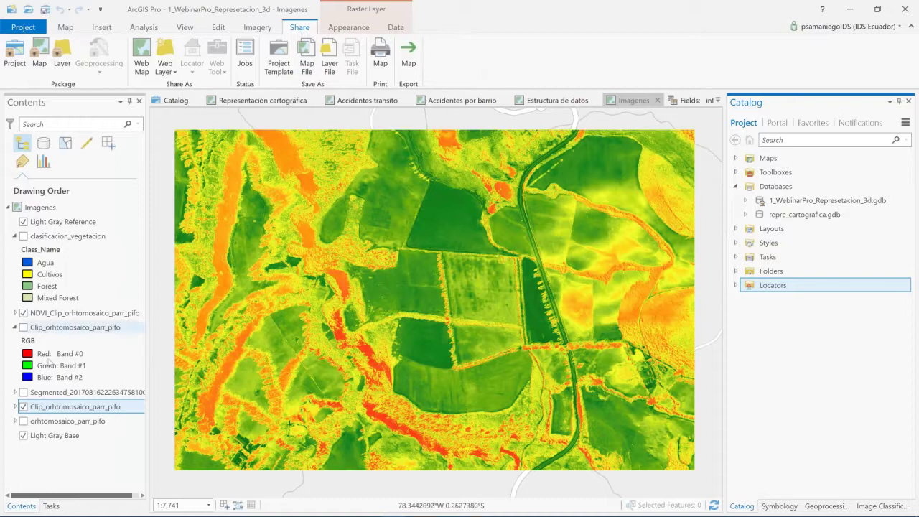
click(72, 328)
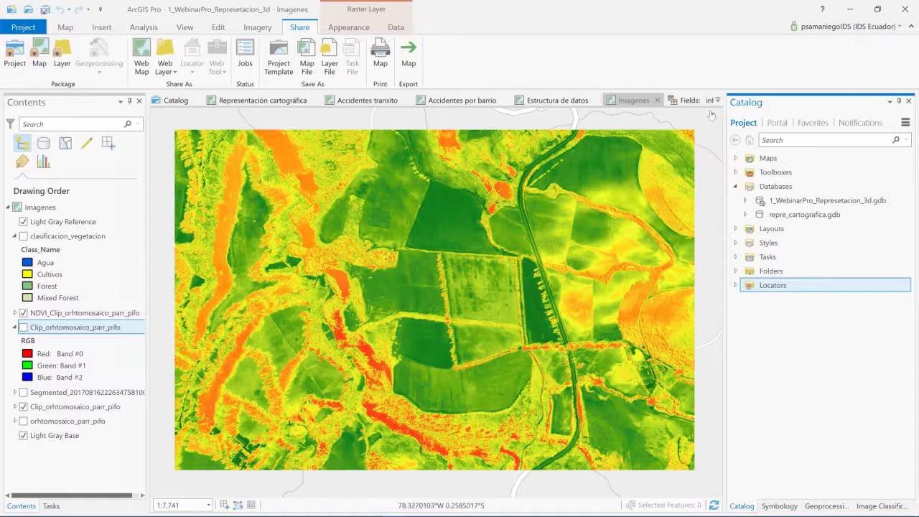
click(691, 99)
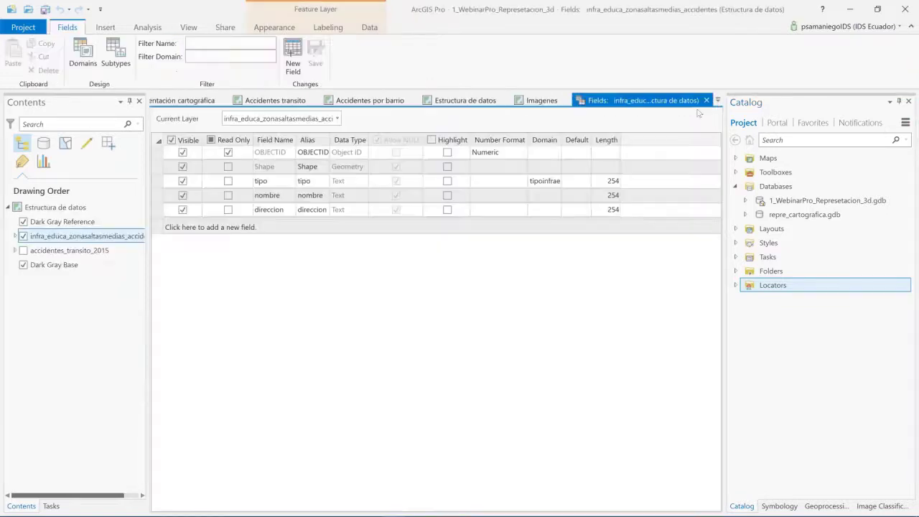
click(707, 100)
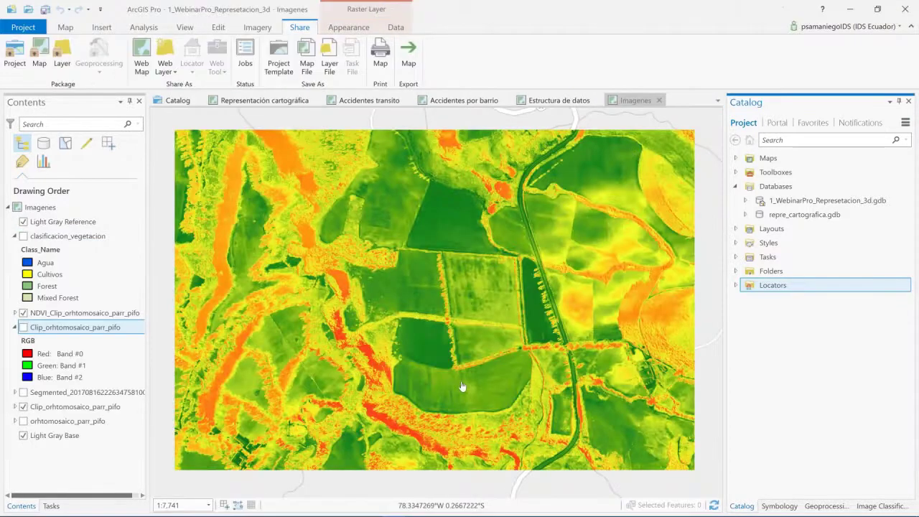